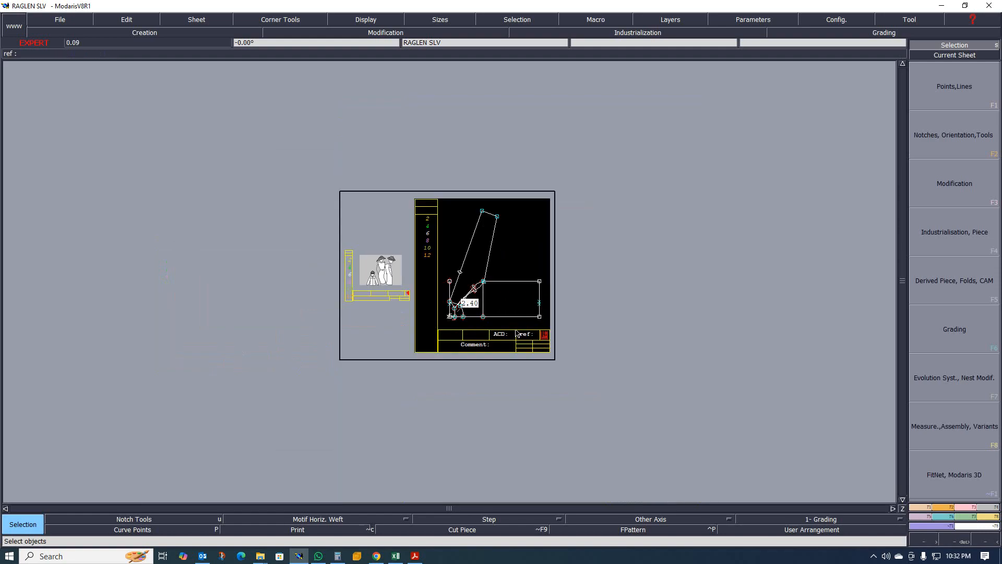
- Examine the raglan sleeve pattern's neckline and armhole curves by zooming in and out
{"action": "scroll", "coordinate": [477, 274], "scroll_direction": "down", "scroll_amount": 1}
{"action": "scroll", "coordinate": [462, 273], "scroll_direction": "up", "scroll_amount": 2}
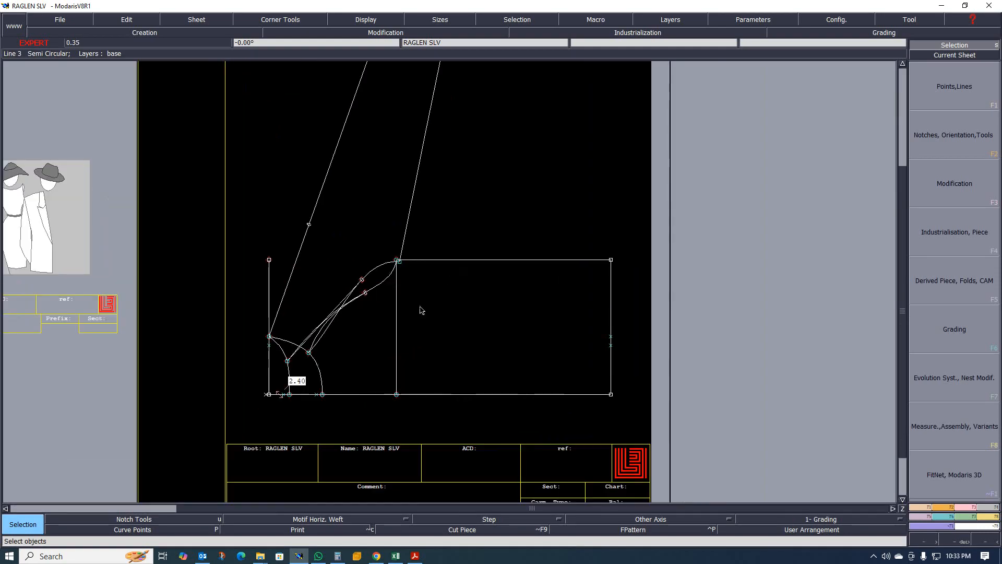
{"action": "scroll", "coordinate": [421, 311], "scroll_direction": "down", "scroll_amount": 1}
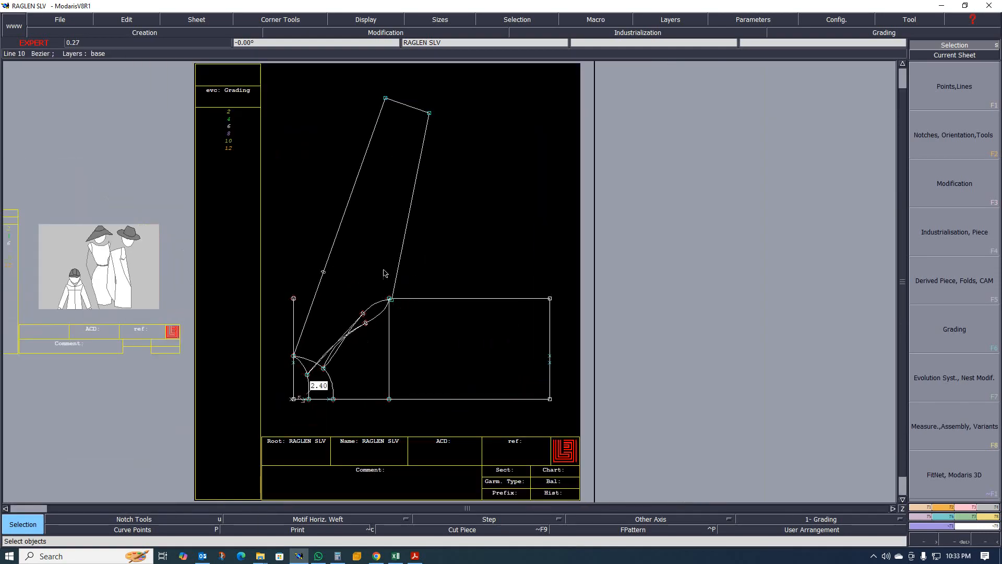
{"action": "scroll", "coordinate": [384, 273], "scroll_direction": "up", "scroll_amount": 3}
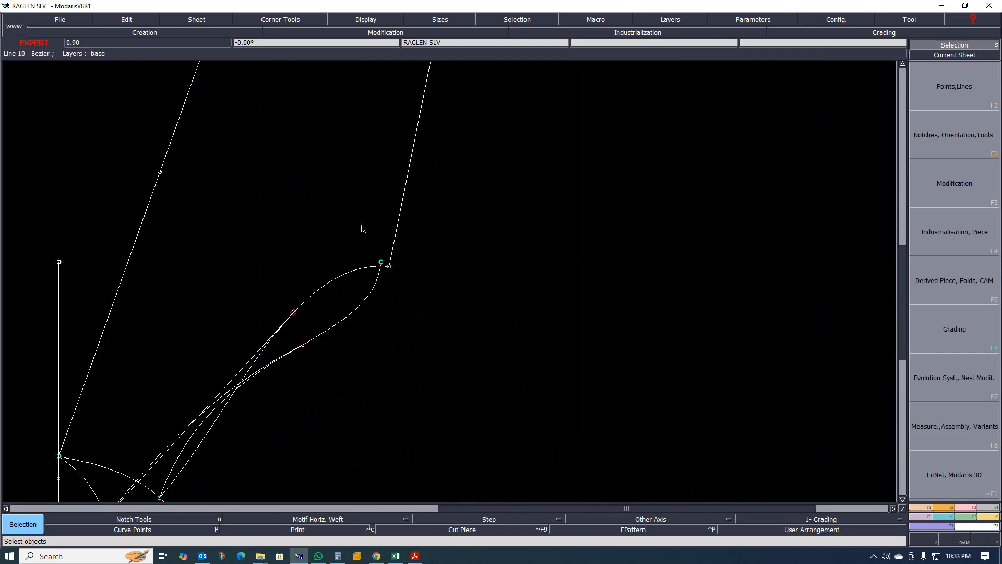
{"action": "scroll", "coordinate": [392, 269], "scroll_direction": "up", "scroll_amount": 2}
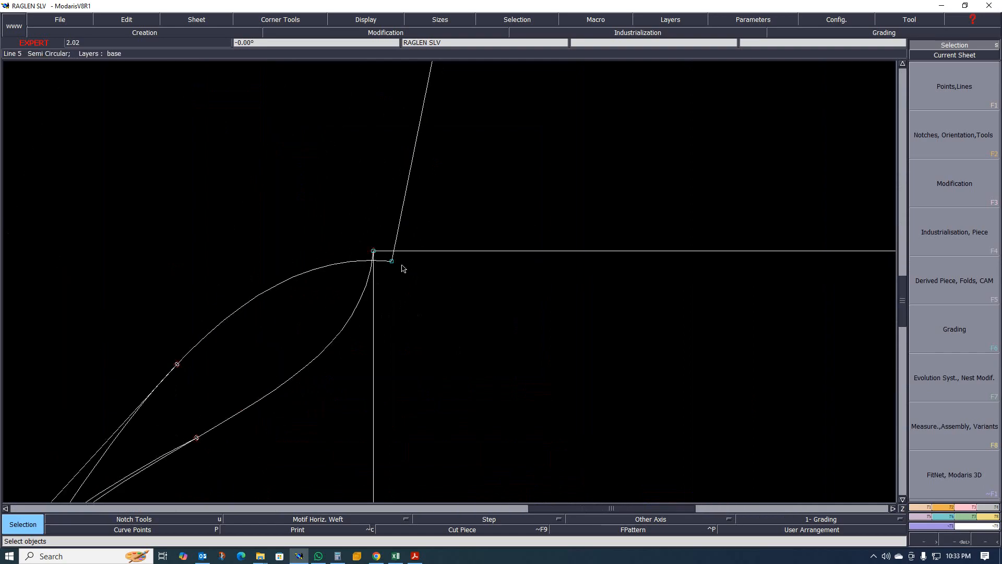
{"action": "key", "text": "r"}
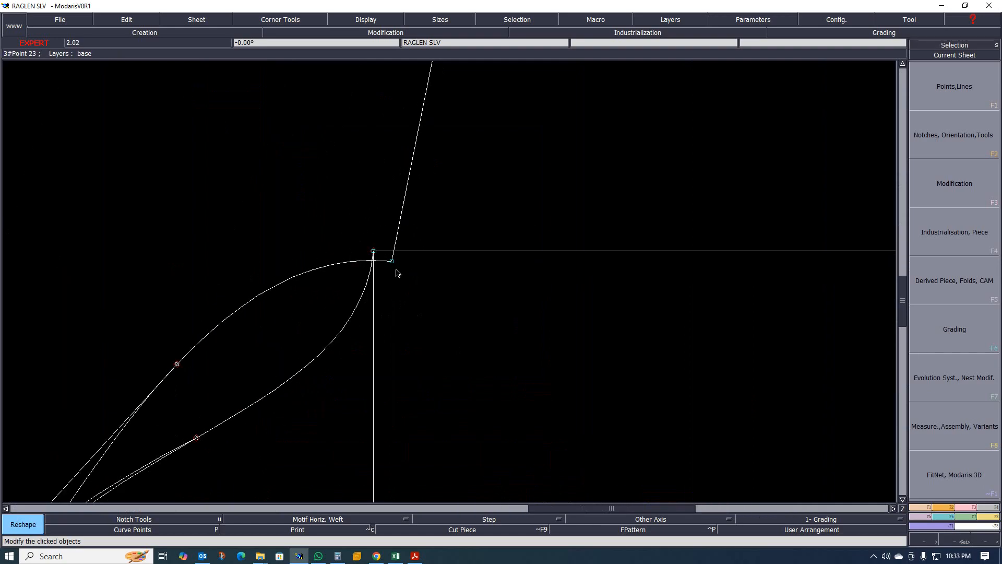
{"action": "scroll", "coordinate": [393, 270], "scroll_direction": "down", "scroll_amount": 3}
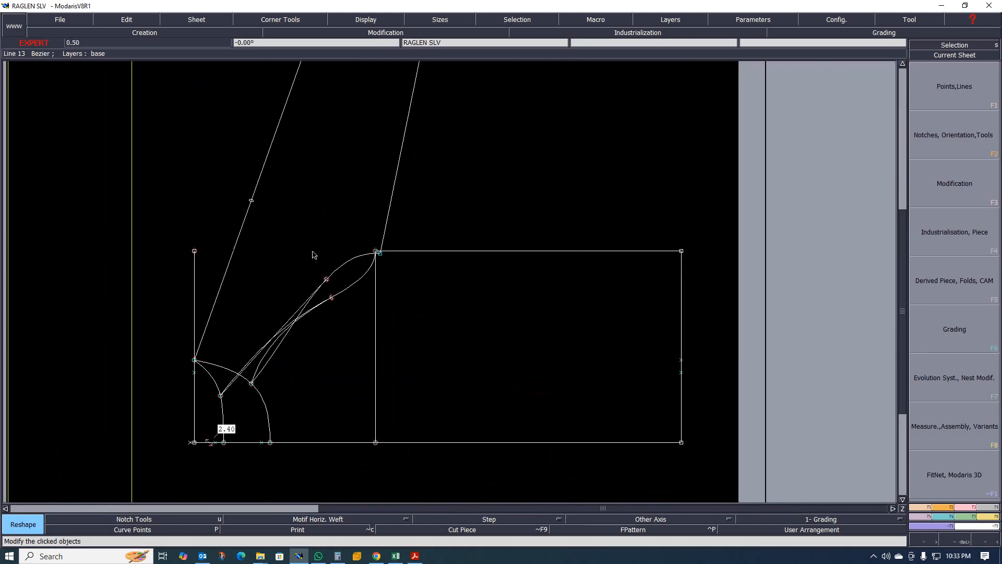
{"action": "scroll", "coordinate": [273, 335], "scroll_direction": "up", "scroll_amount": 1}
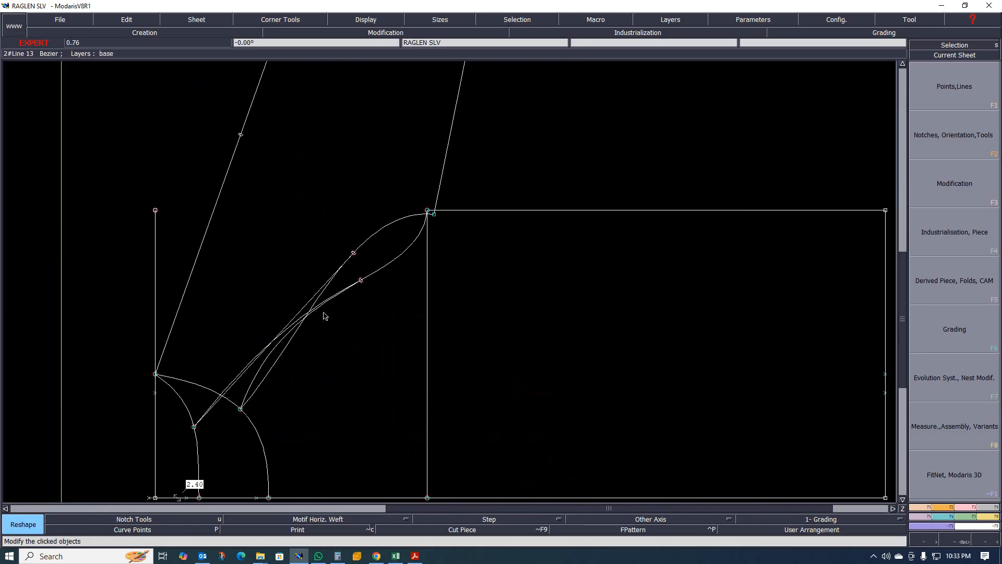
{"action": "scroll", "coordinate": [325, 318], "scroll_direction": "down", "scroll_amount": 3}
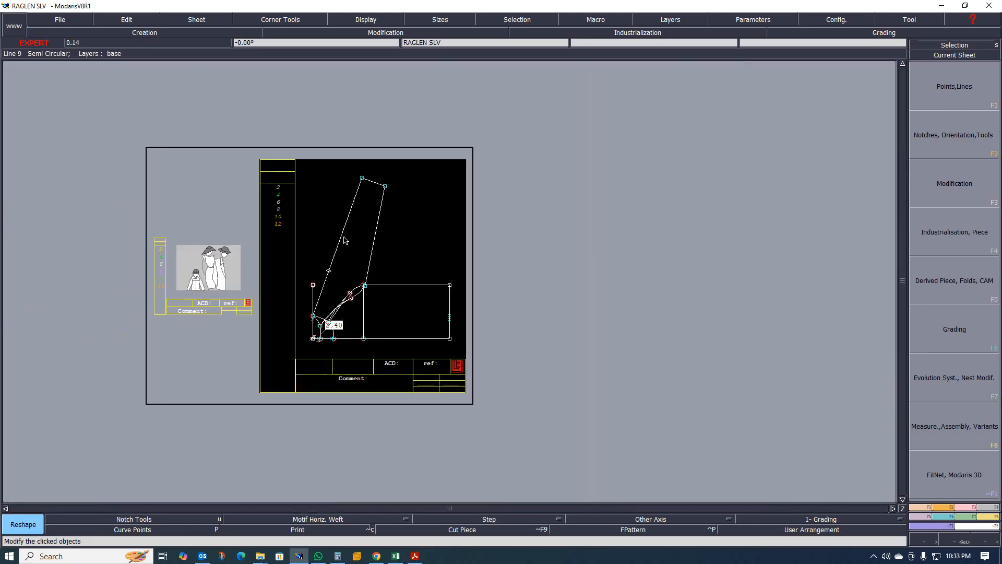
{"action": "scroll", "coordinate": [345, 241], "scroll_direction": "up", "scroll_amount": 2}
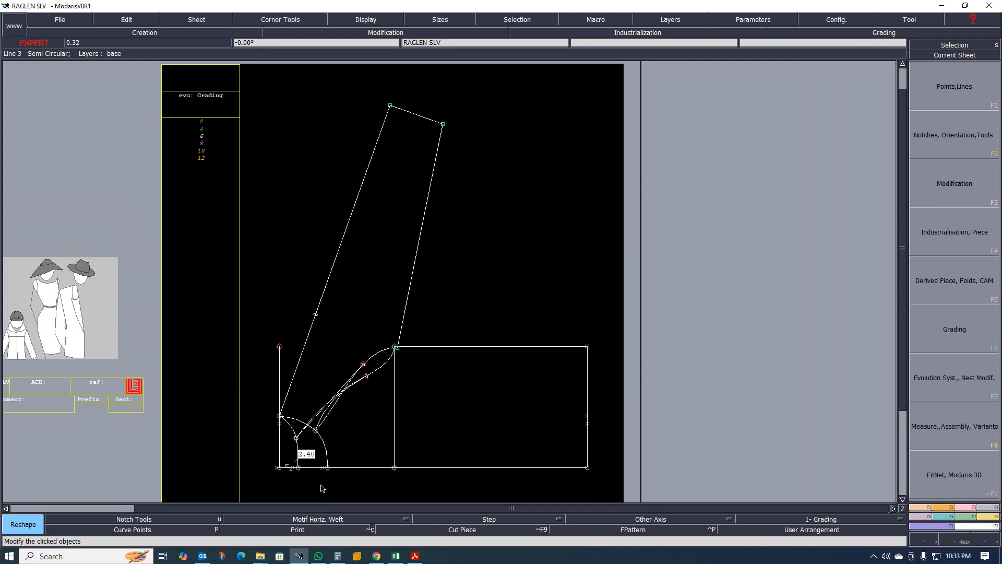
{"action": "scroll", "coordinate": [321, 486], "scroll_direction": "up", "scroll_amount": 2}
- Delete the 2.40 value label and its object near the sleeve's lower neckline corner
{"action": "key", "text": "Delete"}
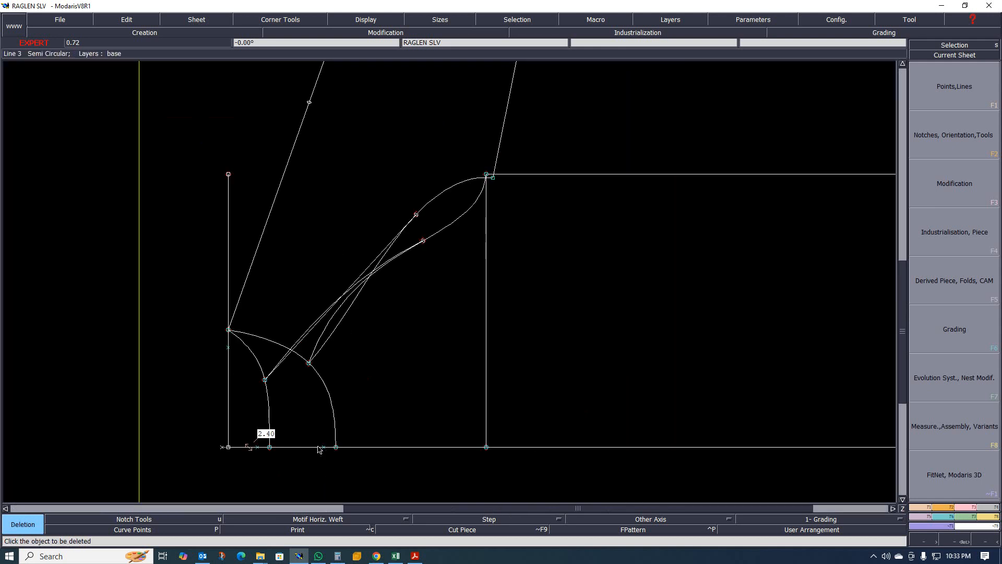
{"action": "left_click", "coordinate": [320, 447]}
{"action": "left_click", "coordinate": [257, 448]}
{"action": "scroll", "coordinate": [339, 440], "scroll_direction": "up", "scroll_amount": 1}
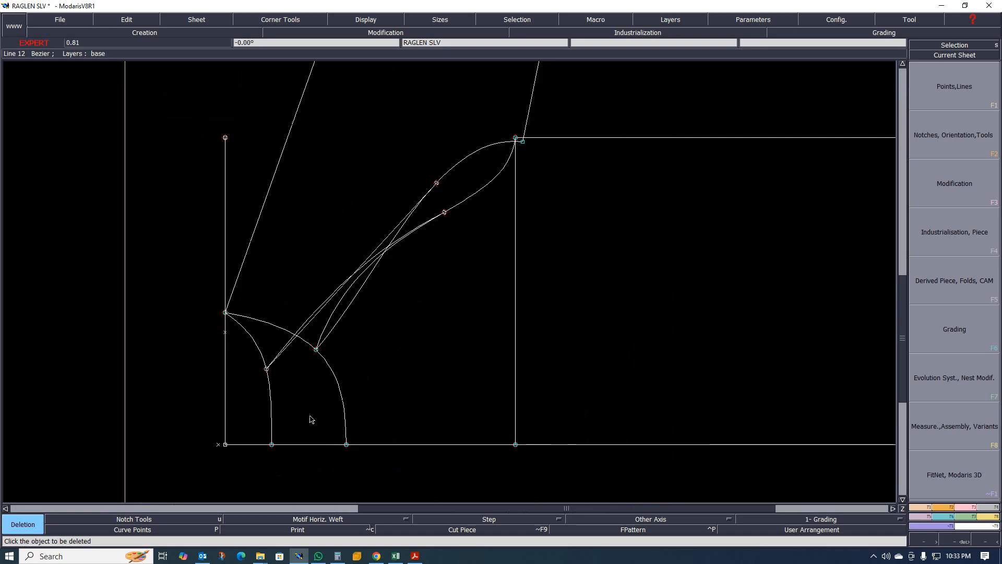
{"action": "scroll", "coordinate": [291, 400], "scroll_direction": "down", "scroll_amount": 3}
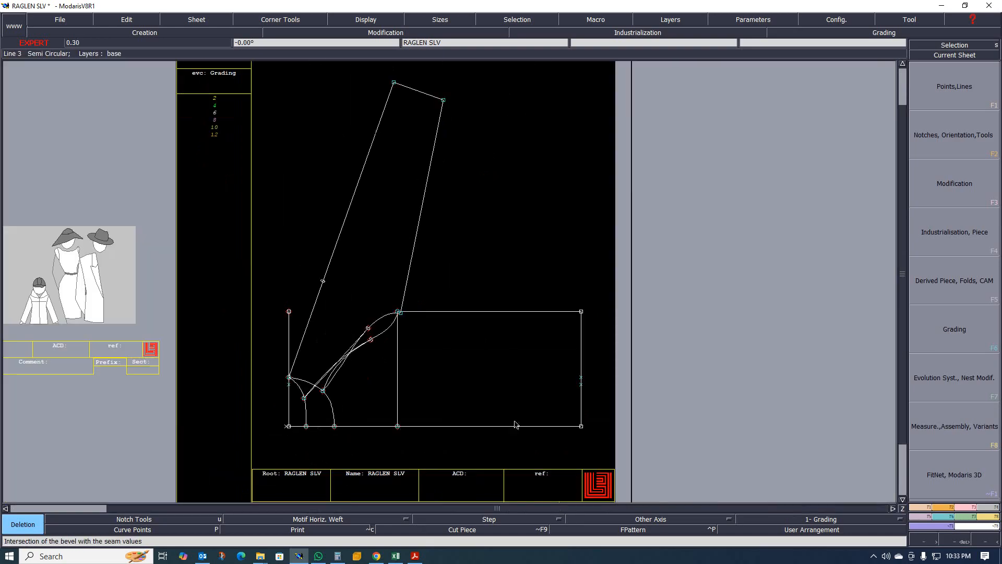
- Check the tech sheet's neck rib specification in the PDF and return to the sleeve pattern
{"action": "left_click", "coordinate": [415, 555]}
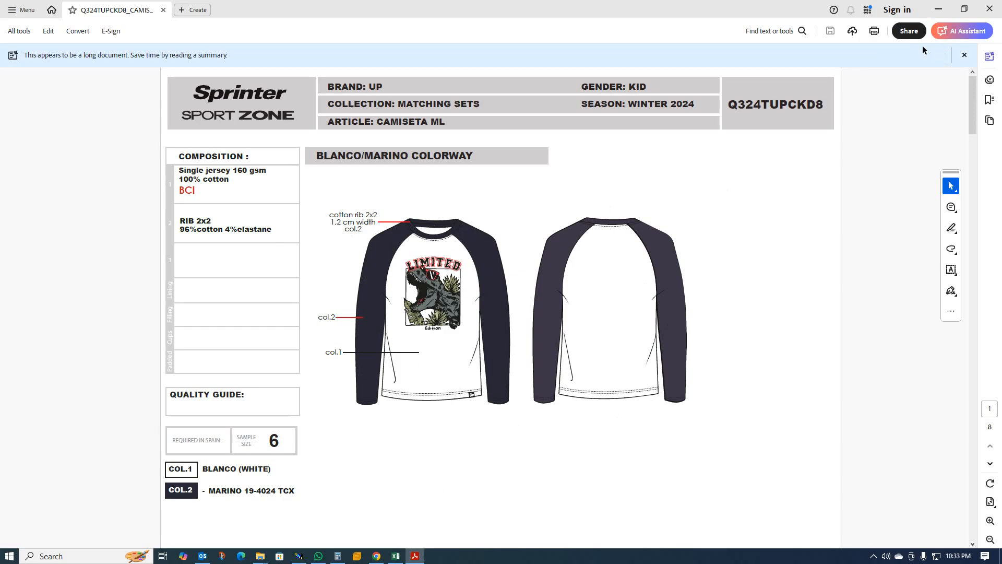
{"action": "left_click", "coordinate": [938, 9]}
{"action": "scroll", "coordinate": [416, 273], "scroll_direction": "down", "scroll_amount": 3}
{"action": "scroll", "coordinate": [351, 362], "scroll_direction": "up", "scroll_amount": 5}
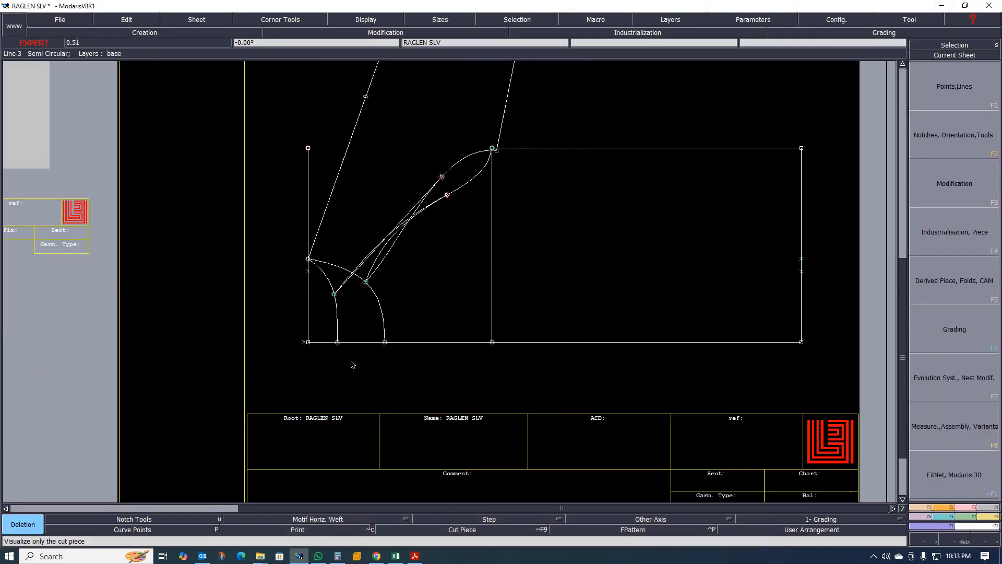
{"action": "scroll", "coordinate": [351, 364], "scroll_direction": "up", "scroll_amount": 2}
{"action": "scroll", "coordinate": [291, 306], "scroll_direction": "down", "scroll_amount": 4}
{"action": "scroll", "coordinate": [331, 268], "scroll_direction": "up", "scroll_amount": 2}
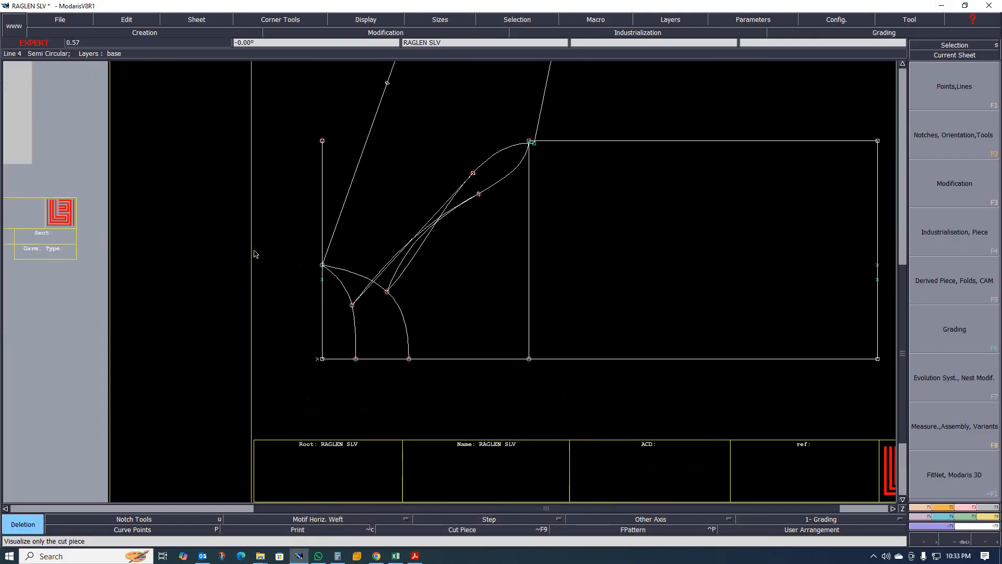
{"action": "scroll", "coordinate": [320, 252], "scroll_direction": "down", "scroll_amount": 4}
{"action": "scroll", "coordinate": [242, 221], "scroll_direction": "up", "scroll_amount": 2}
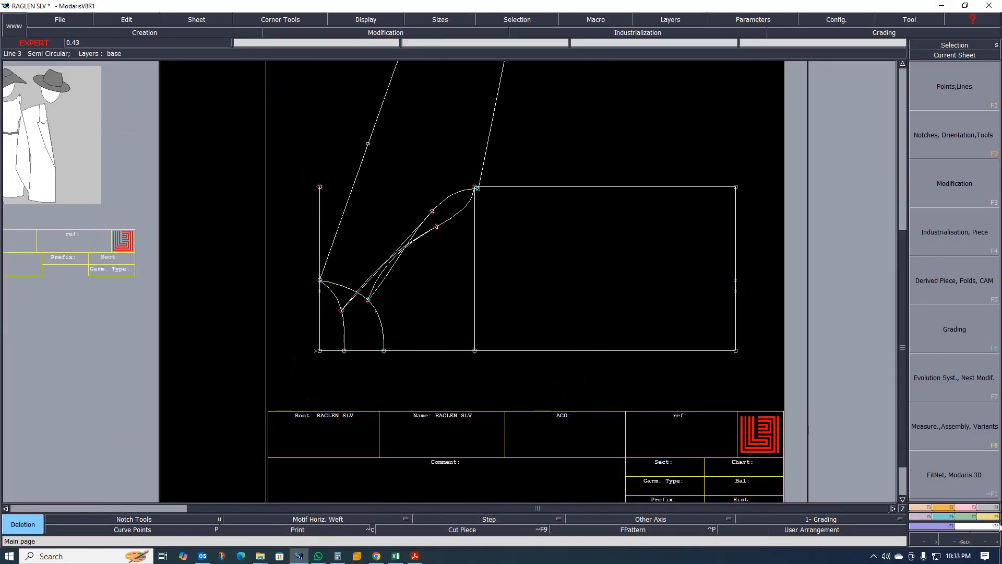
- Draw a rectangle 2.40 cm wide and 20 cm high to the left of the sleeve pattern
{"action": "left_click", "coordinate": [927, 511]}
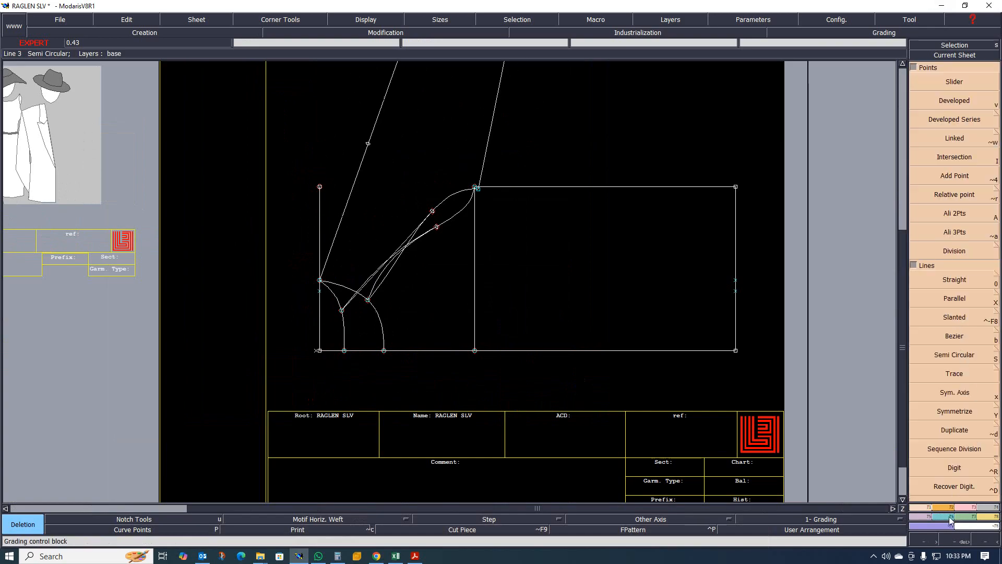
{"action": "left_click", "coordinate": [950, 518]}
{"action": "left_click", "coordinate": [955, 388]}
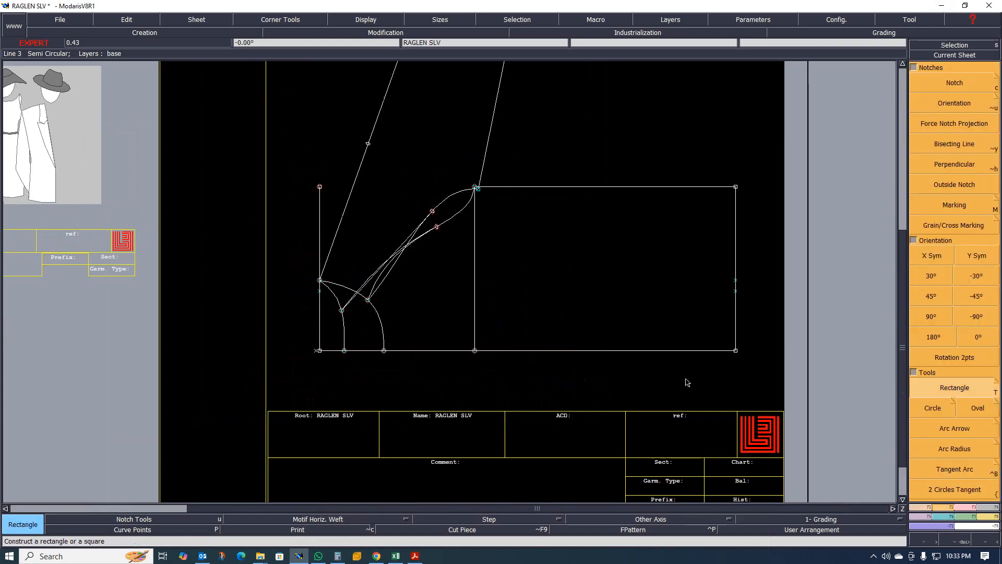
{"action": "left_click", "coordinate": [236, 155]}
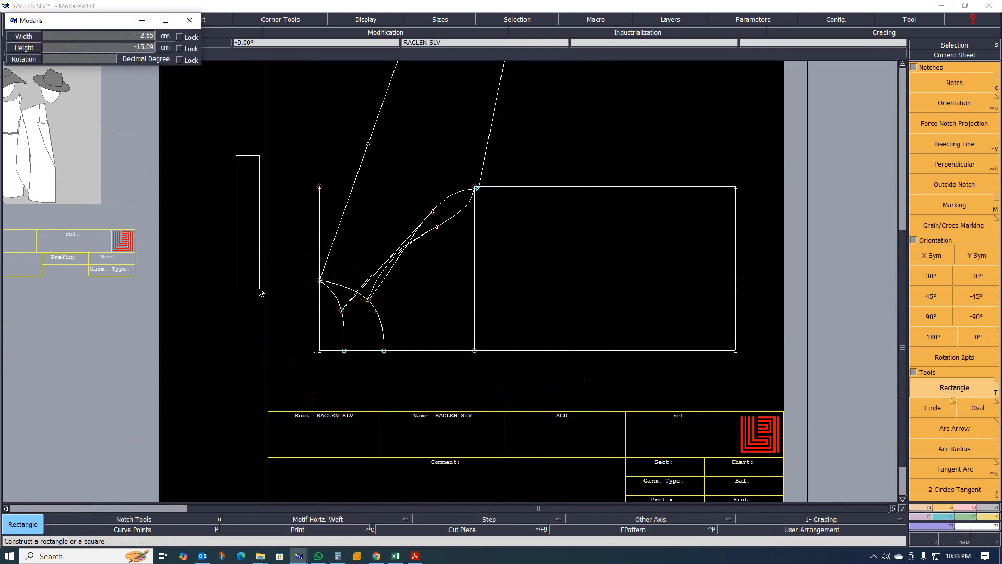
{"action": "type", "text": "2"}
{"action": "key", "text": "Up"}
{"action": "key", "text": "Up"}
{"action": "key", "text": "Down"}
{"action": "key", "text": "Return"}
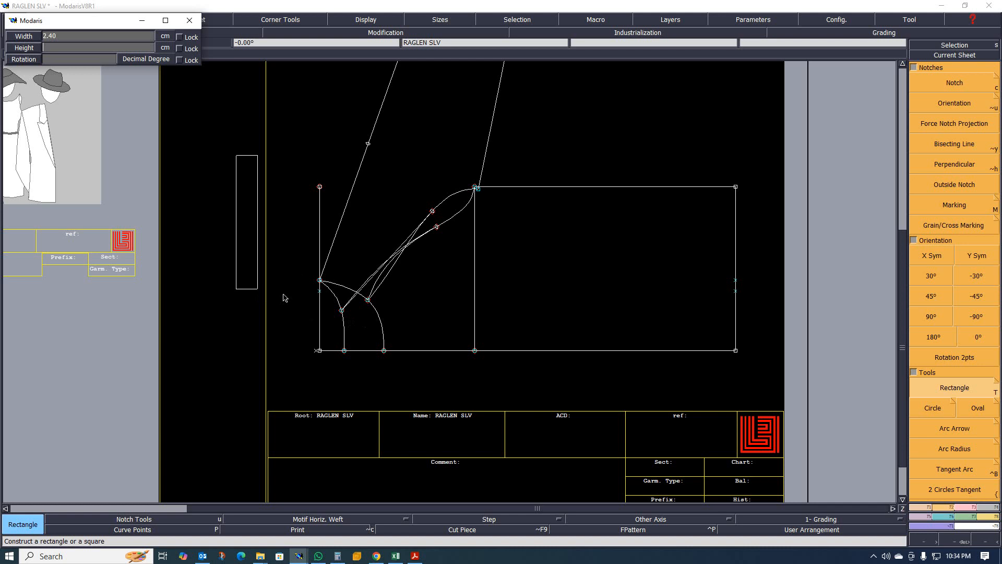
{"action": "key", "text": "Return"}
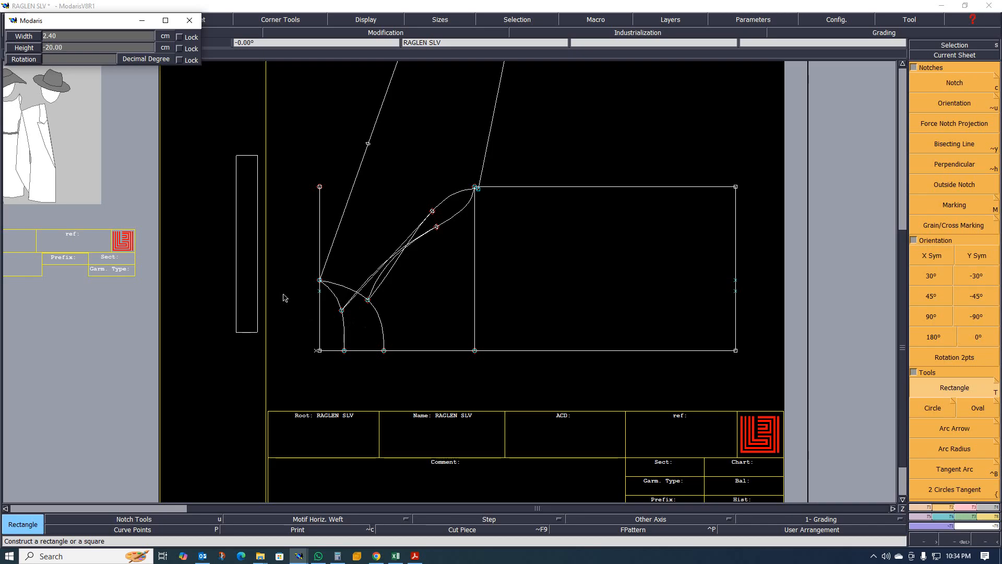
- Create dynamic length measures on the two neckline curves at the sleeve's lower corner
{"action": "scroll", "coordinate": [279, 292], "scroll_direction": "down", "scroll_amount": 2}
{"action": "scroll", "coordinate": [268, 296], "scroll_direction": "up", "scroll_amount": 4}
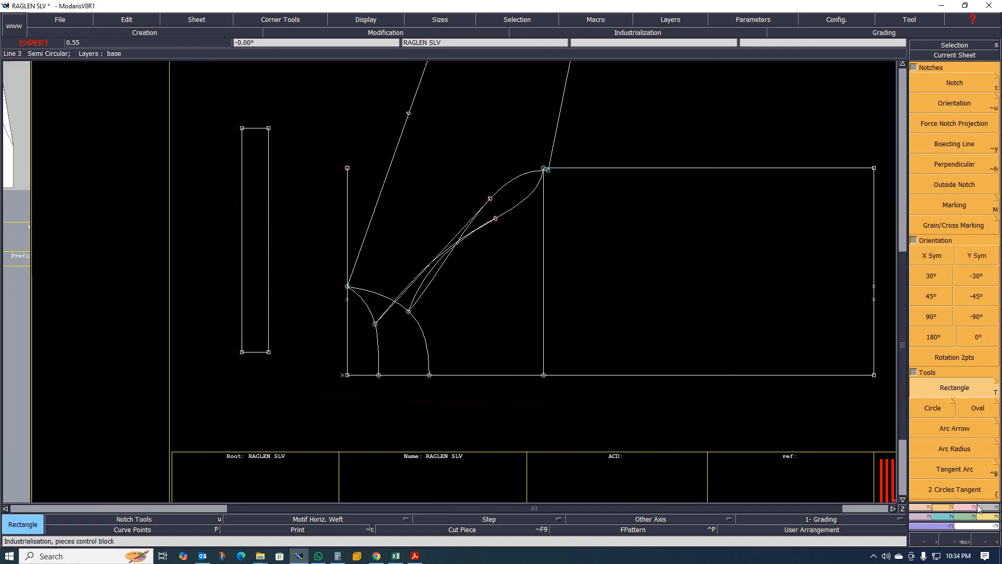
{"action": "left_click", "coordinate": [992, 516]}
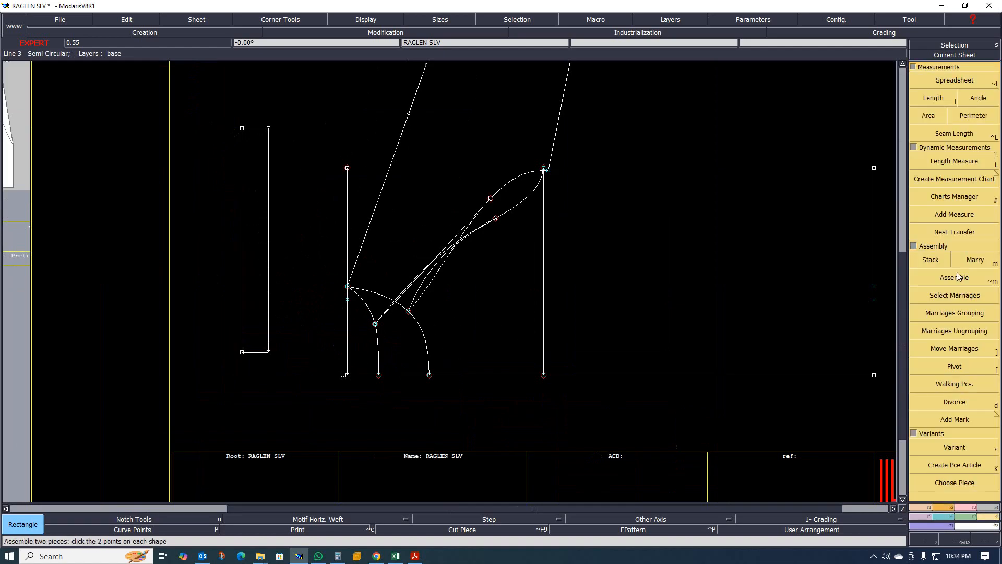
{"action": "left_click", "coordinate": [954, 161]}
{"action": "left_click", "coordinate": [421, 324]}
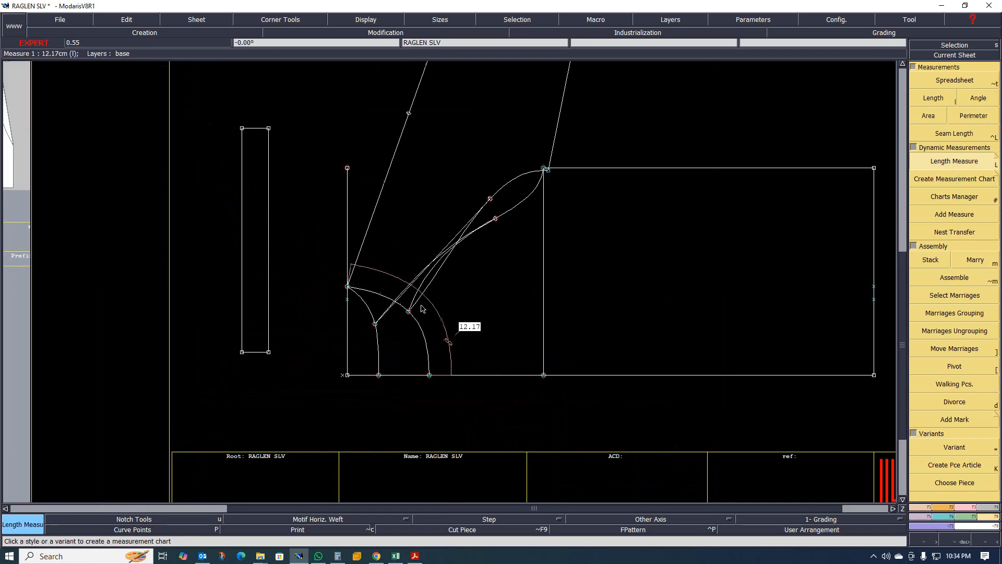
{"action": "left_click", "coordinate": [334, 337]}
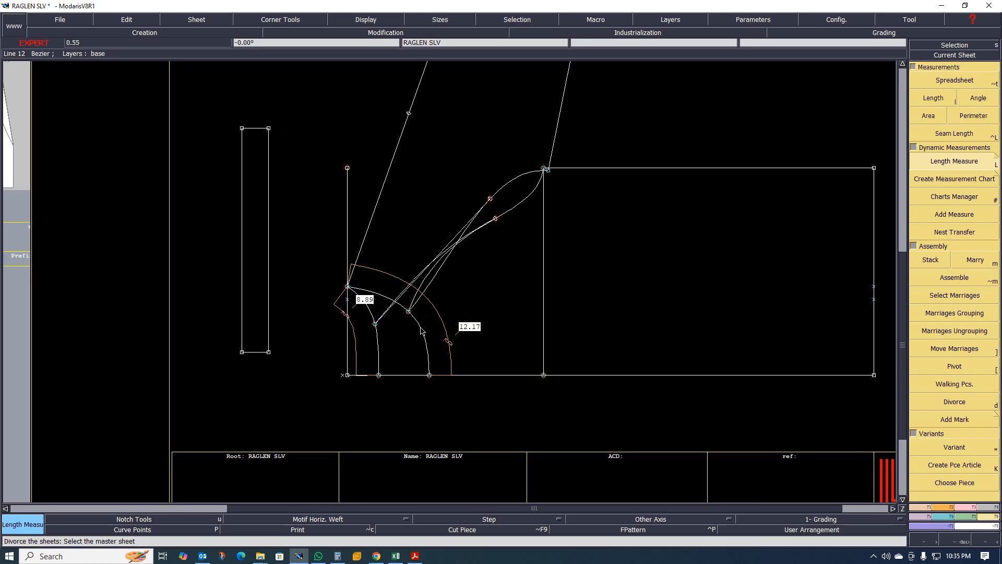
{"action": "key", "text": "bracketright"}
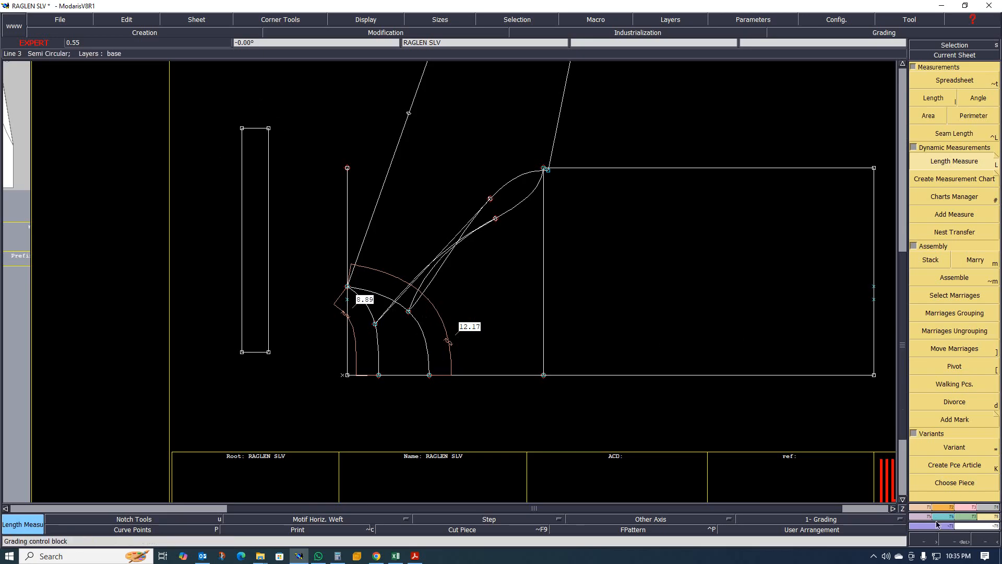
- Constrain a developed point on the rectangle's right edge to the 8.89 neckline length measure
{"action": "left_click", "coordinate": [967, 507]}
{"action": "left_click", "coordinate": [949, 369]}
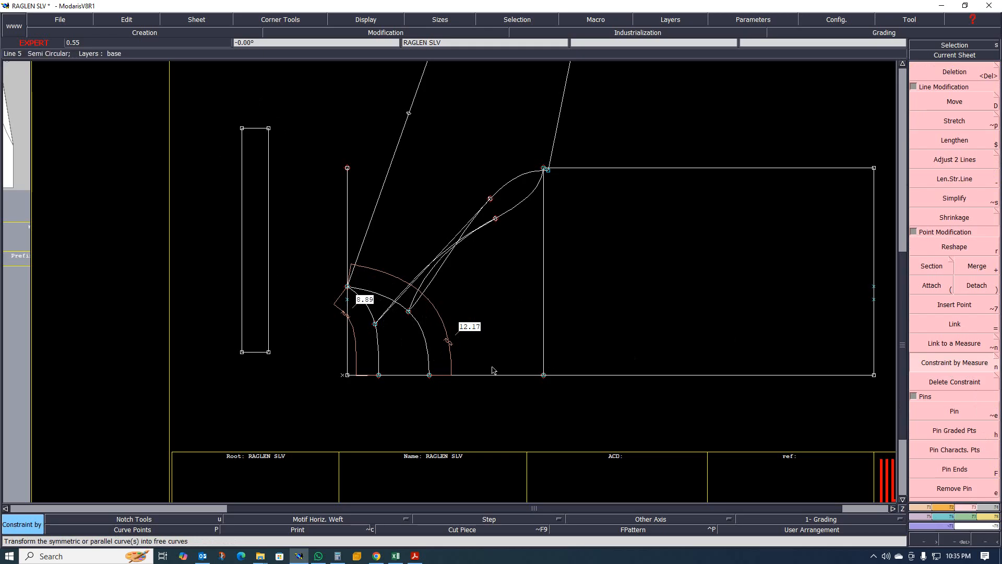
{"action": "left_click", "coordinate": [269, 352]}
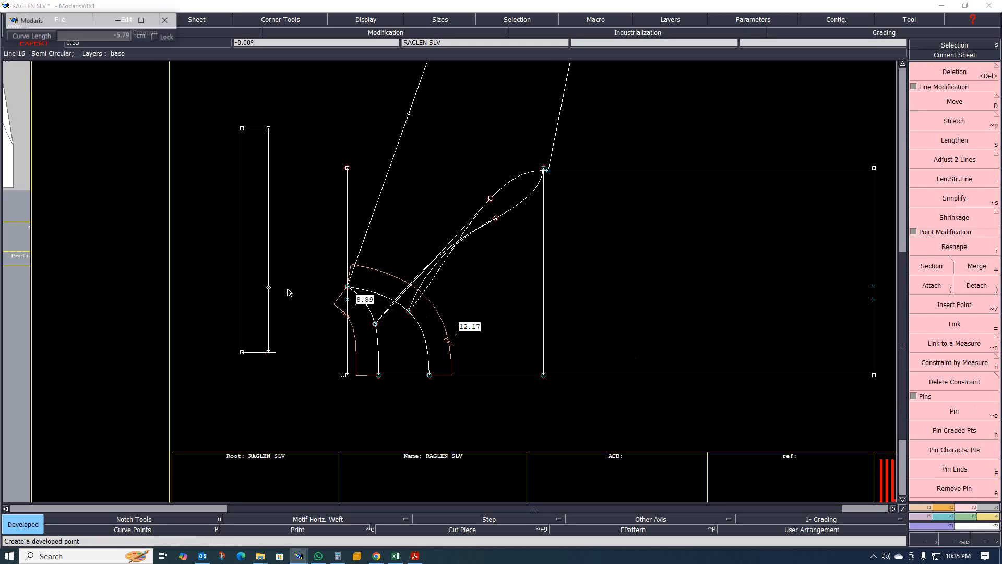
{"action": "left_click", "coordinate": [291, 255]}
{"action": "left_click", "coordinate": [958, 361]}
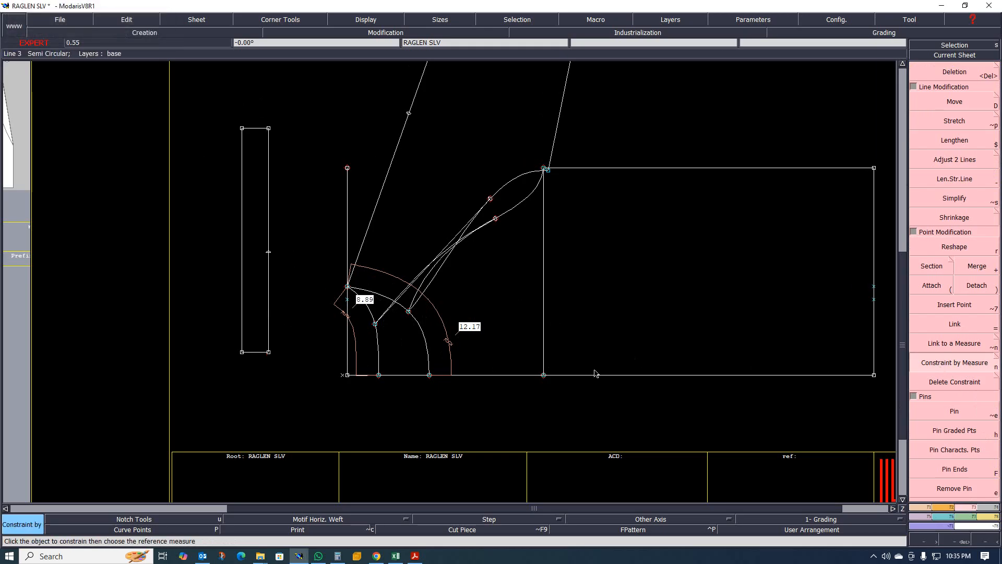
{"action": "left_click", "coordinate": [269, 253]}
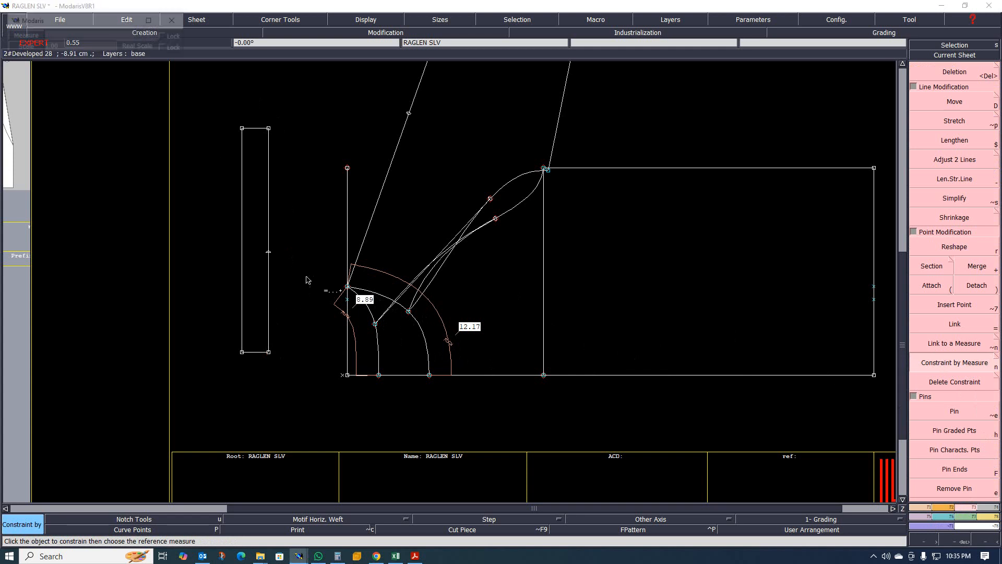
{"action": "left_click", "coordinate": [351, 326]}
{"action": "right_click", "coordinate": [291, 256]}
- Inspect the constrained rectangle edge and its length marker by zooming in and out
{"action": "scroll", "coordinate": [261, 261], "scroll_direction": "down", "scroll_amount": 3}
{"action": "scroll", "coordinate": [267, 217], "scroll_direction": "up", "scroll_amount": 3}
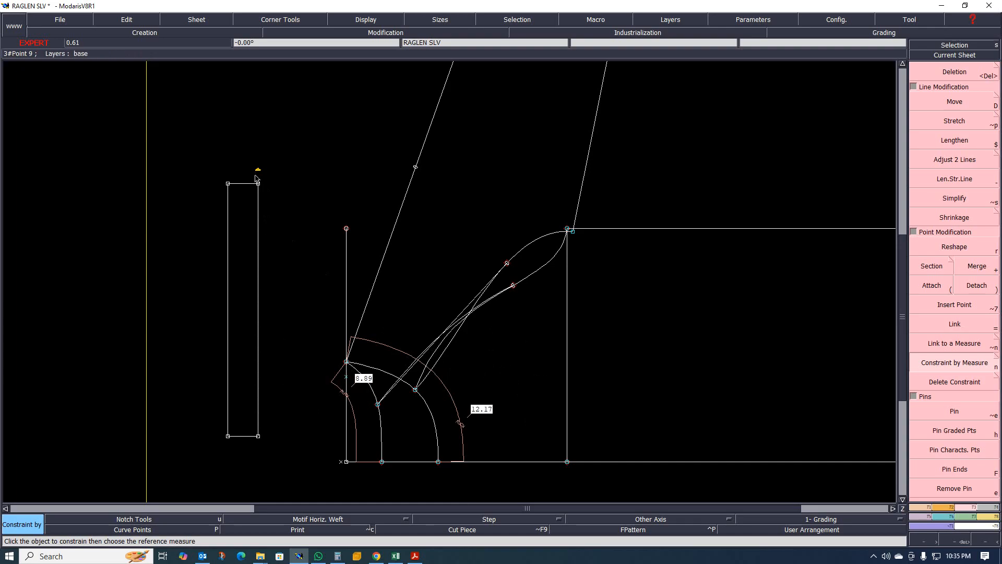
{"action": "key", "text": "j"}
{"action": "key", "text": "Home"}
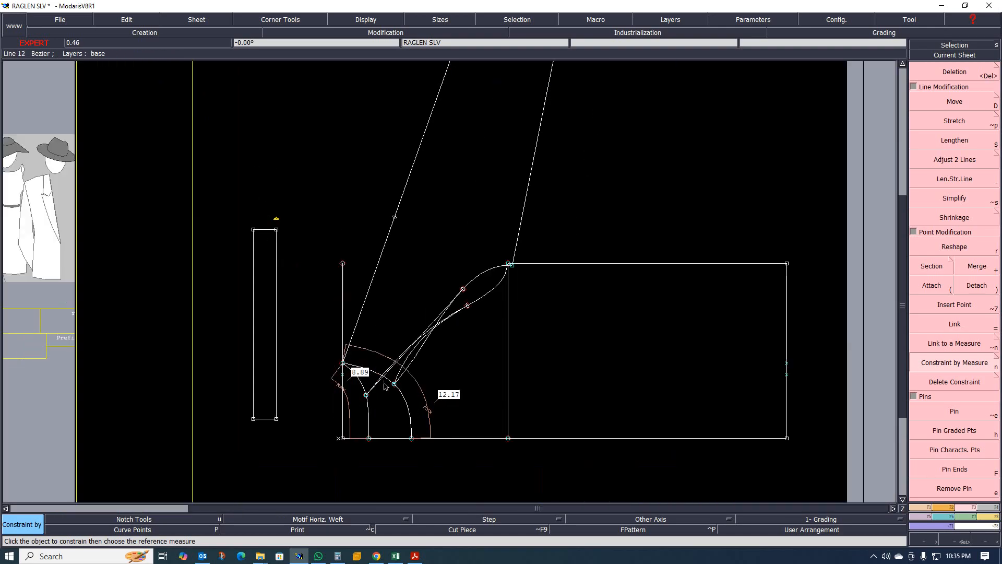
{"action": "scroll", "coordinate": [380, 372], "scroll_direction": "up", "scroll_amount": 1}
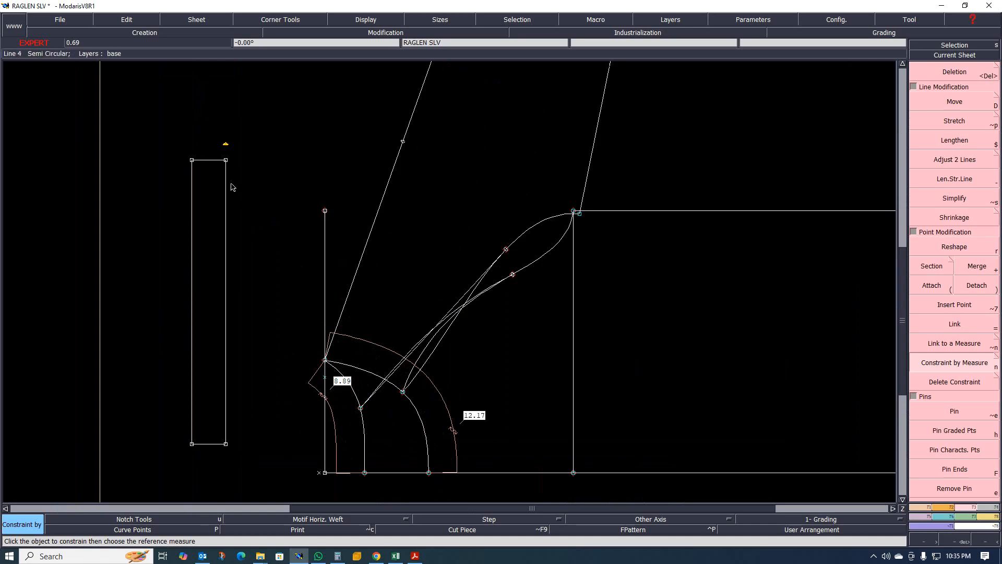
{"action": "scroll", "coordinate": [220, 144], "scroll_direction": "up", "scroll_amount": 3}
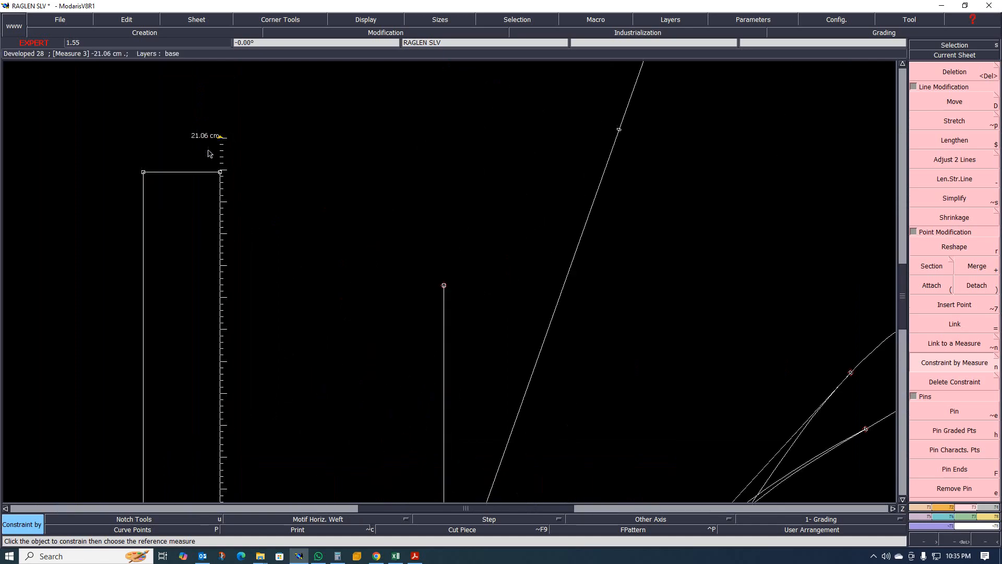
{"action": "scroll", "coordinate": [269, 202], "scroll_direction": "down", "scroll_amount": 2}
{"action": "scroll", "coordinate": [264, 207], "scroll_direction": "up", "scroll_amount": 4}
{"action": "scroll", "coordinate": [296, 211], "scroll_direction": "down", "scroll_amount": 6}
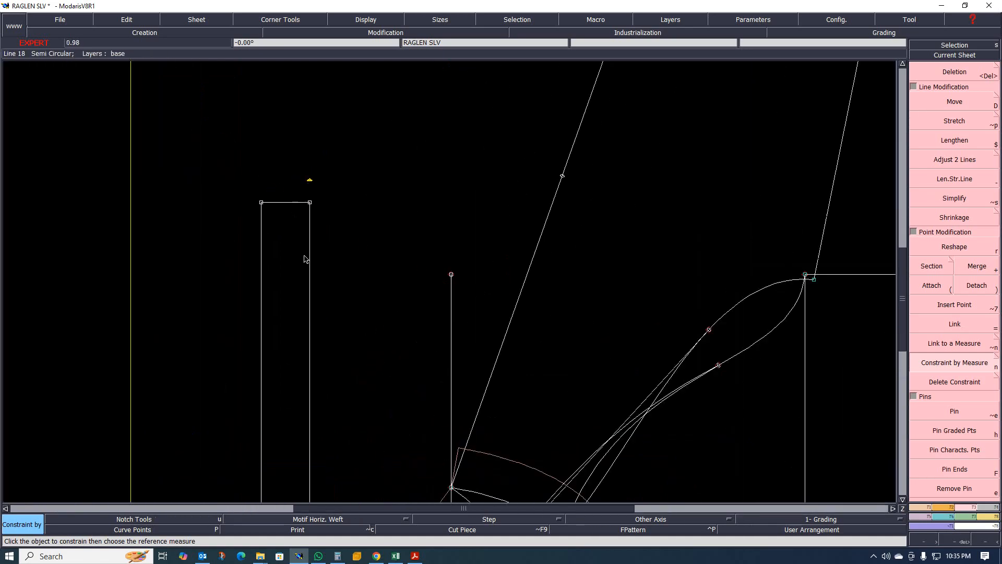
- Review the rib rectangle and the neckline measures by zooming in and out around them
{"action": "scroll", "coordinate": [313, 292], "scroll_direction": "up", "scroll_amount": 2}
{"action": "scroll", "coordinate": [364, 385], "scroll_direction": "down", "scroll_amount": 2}
{"action": "scroll", "coordinate": [363, 385], "scroll_direction": "up", "scroll_amount": 3}
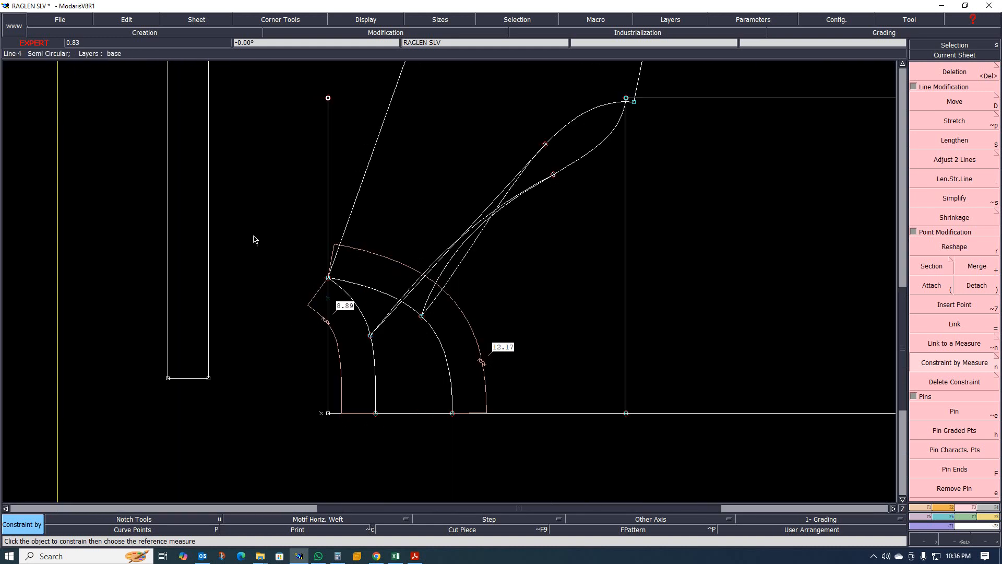
{"action": "scroll", "coordinate": [203, 251], "scroll_direction": "down", "scroll_amount": 3}
{"action": "scroll", "coordinate": [206, 256], "scroll_direction": "up", "scroll_amount": 4}
{"action": "scroll", "coordinate": [208, 263], "scroll_direction": "down", "scroll_amount": 1}
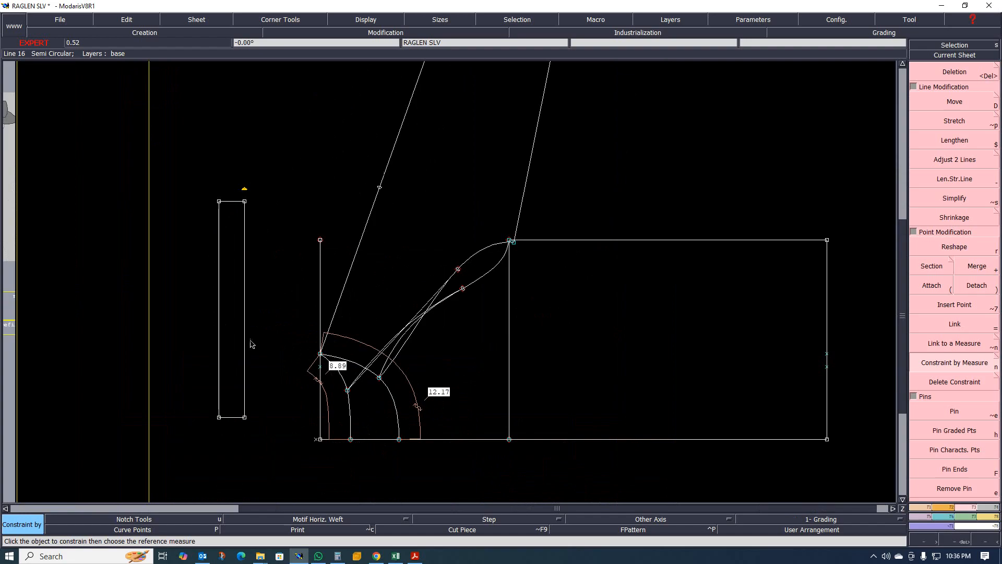
{"action": "scroll", "coordinate": [420, 404], "scroll_direction": "up", "scroll_amount": 2}
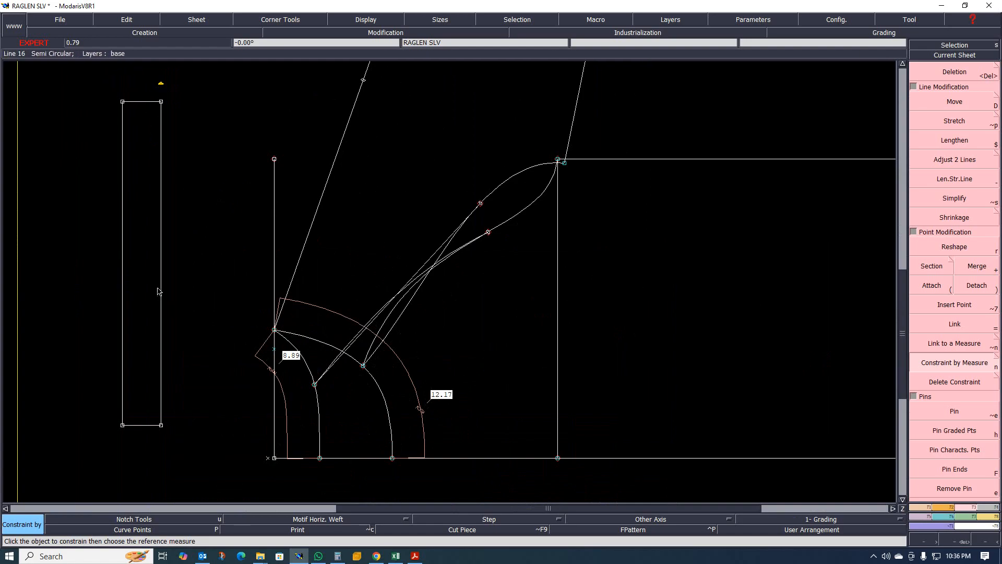
{"action": "scroll", "coordinate": [158, 290], "scroll_direction": "down", "scroll_amount": 1}
{"action": "scroll", "coordinate": [130, 272], "scroll_direction": "up", "scroll_amount": 1}
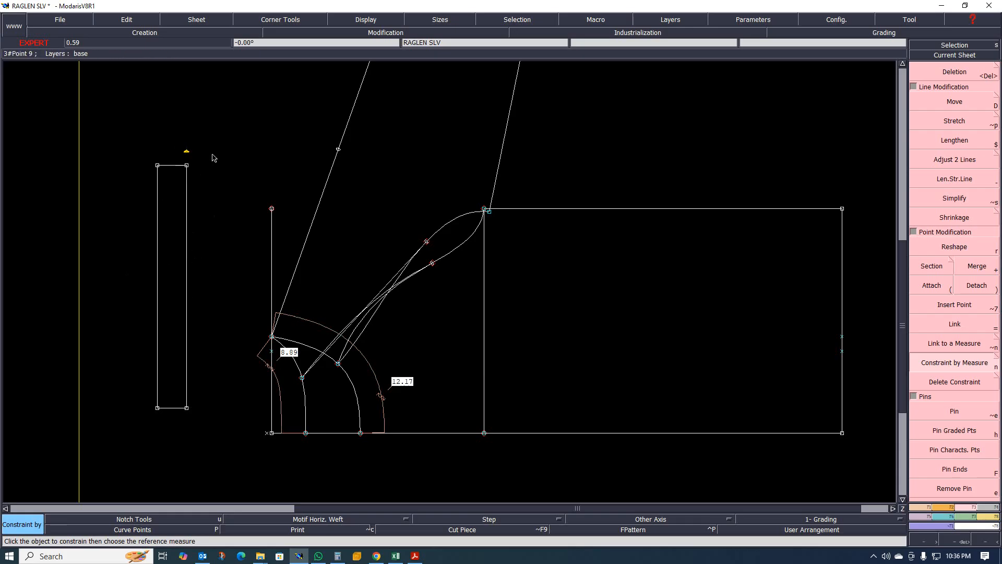
- Create a dynamic length measure between the rectangle's top-right corner and the constrained developed point above it
{"action": "key", "text": "m"}
{"action": "scroll", "coordinate": [184, 130], "scroll_direction": "up", "scroll_amount": 2}
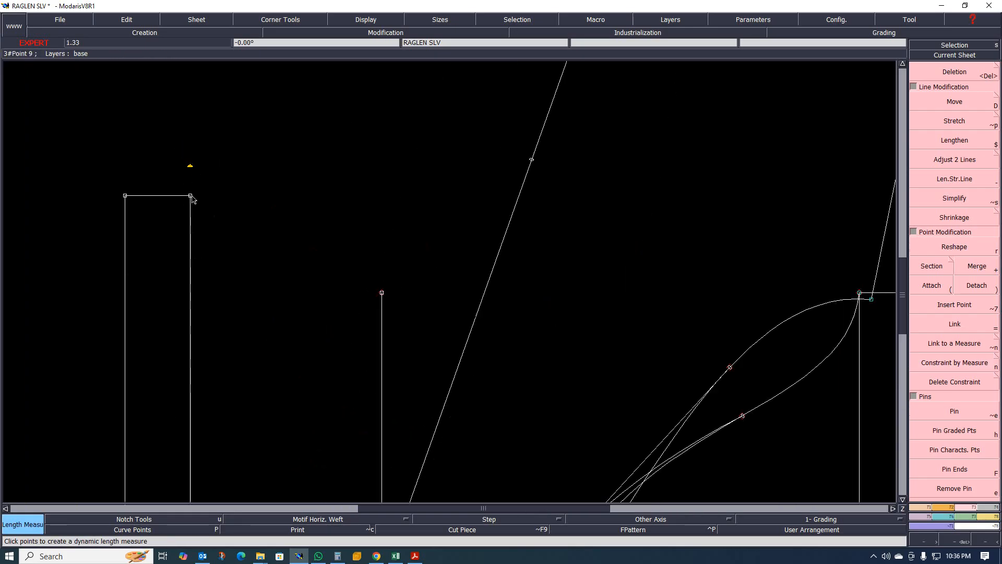
{"action": "left_click", "coordinate": [192, 195]}
{"action": "left_click", "coordinate": [190, 165]}
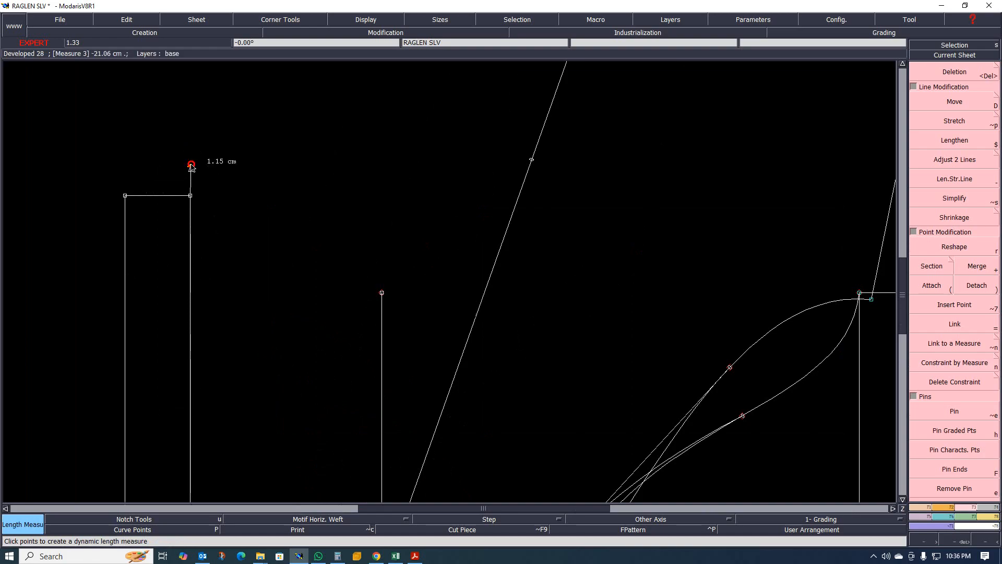
{"action": "left_click", "coordinate": [191, 164]}
{"action": "scroll", "coordinate": [210, 168], "scroll_direction": "up", "scroll_amount": 2}
{"action": "scroll", "coordinate": [252, 171], "scroll_direction": "down", "scroll_amount": 2}
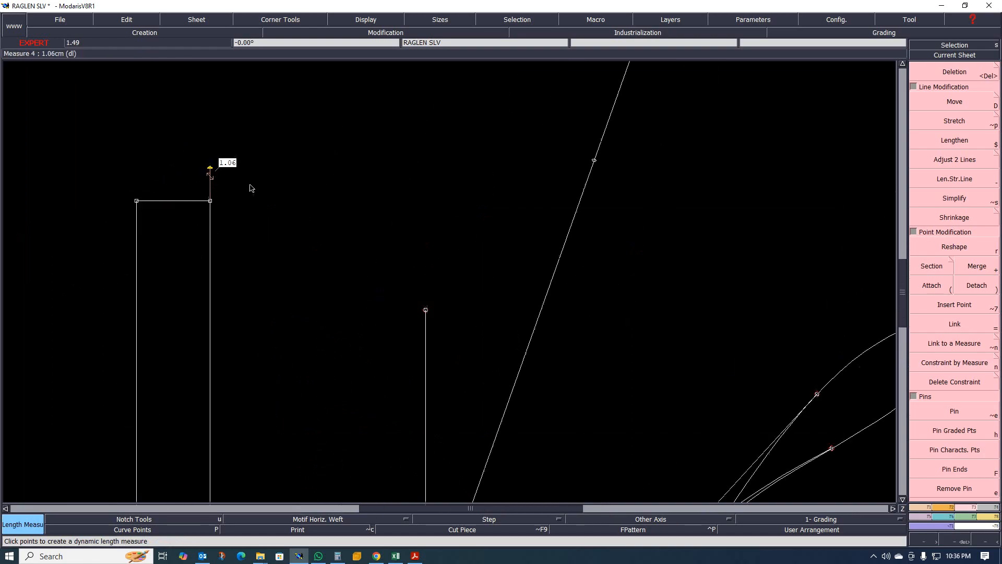
{"action": "scroll", "coordinate": [246, 189], "scroll_direction": "up", "scroll_amount": 2}
{"action": "scroll", "coordinate": [223, 213], "scroll_direction": "down", "scroll_amount": 3}
{"action": "scroll", "coordinate": [216, 214], "scroll_direction": "up", "scroll_amount": 2}
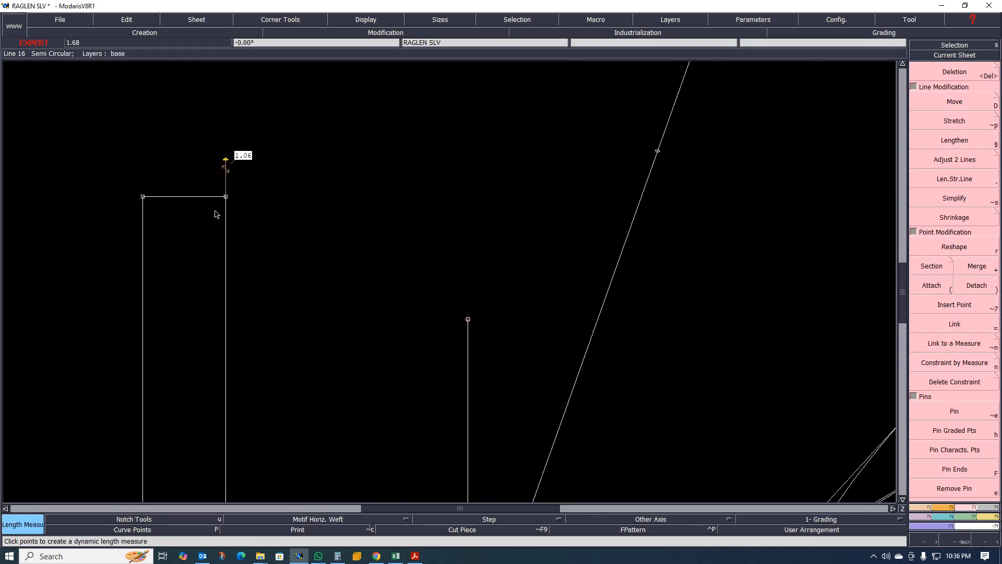
- Reshape both top corners of the rectangle, moving each 0.5 cm down with no horizontal shift
{"action": "key", "text": "r"}
{"action": "left_click_drag", "start_coordinate": [226, 196], "coordinate": [225, 210]}
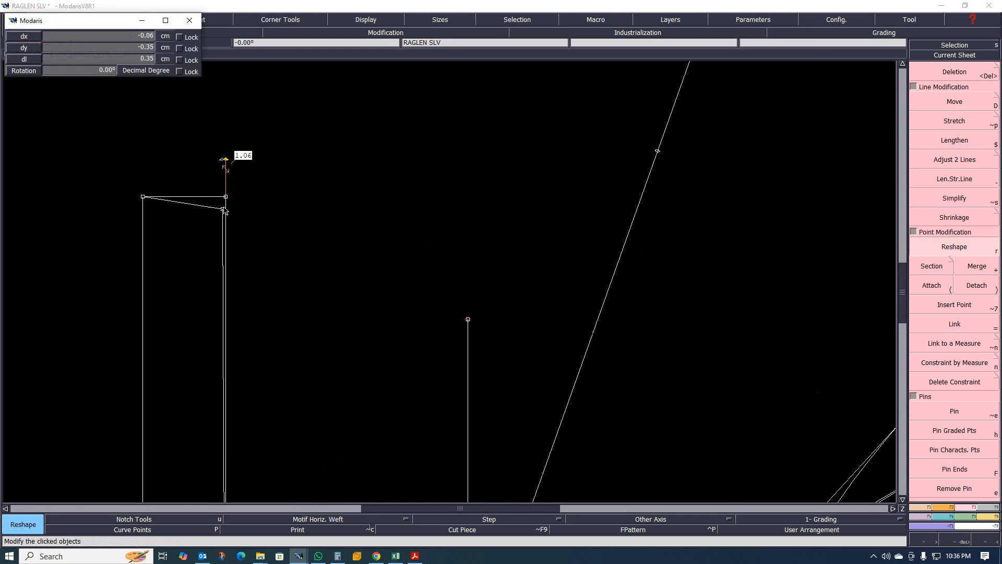
{"action": "type", "text": "0"}
{"action": "key", "text": "Tab"}
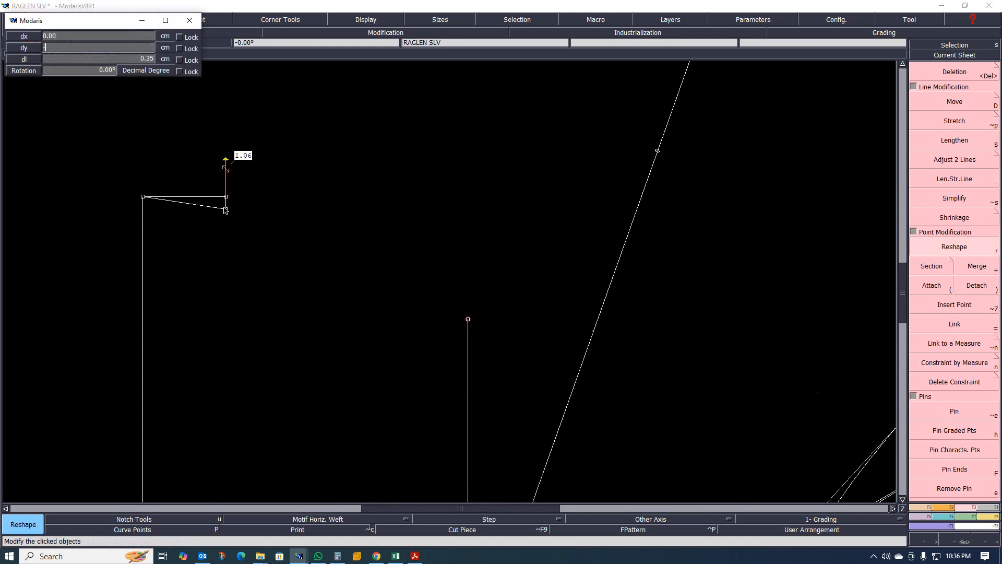
{"action": "type", "text": "-.5"}
{"action": "key", "text": "Return"}
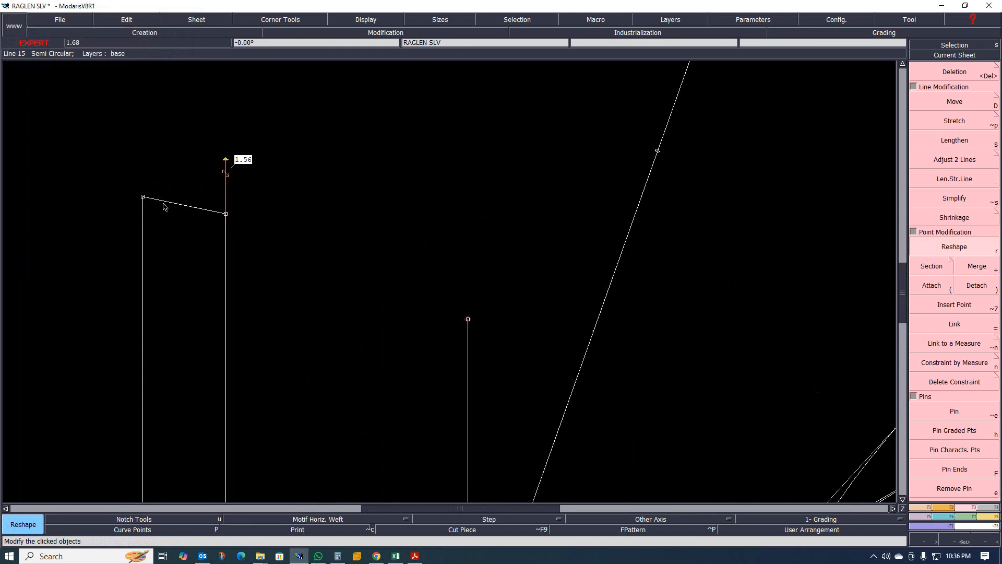
{"action": "left_click_drag", "start_coordinate": [144, 198], "coordinate": [144, 205]}
{"action": "type", "text": "0"}
{"action": "key", "text": "Tab"}
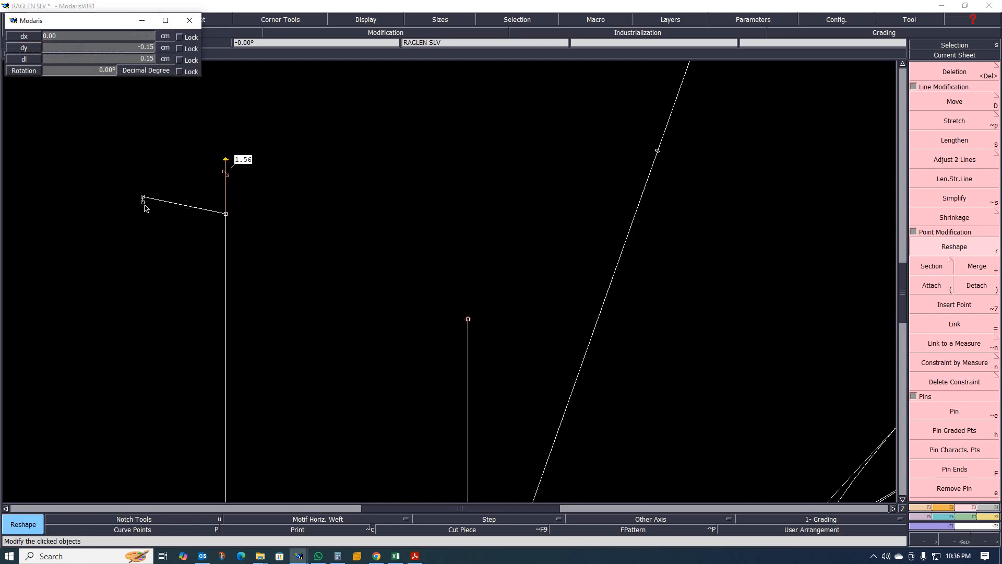
{"action": "type", "text": "-.5"}
{"action": "key", "text": "Return"}
{"action": "scroll", "coordinate": [160, 164], "scroll_direction": "down", "scroll_amount": 3}
{"action": "scroll", "coordinate": [168, 196], "scroll_direction": "up", "scroll_amount": 2}
{"action": "scroll", "coordinate": [176, 180], "scroll_direction": "down", "scroll_amount": 3}
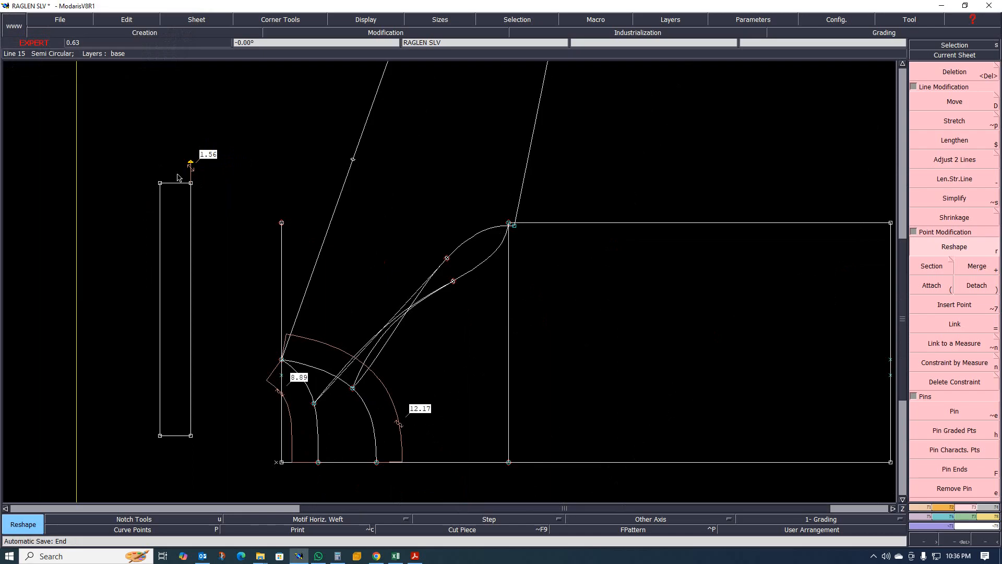
{"action": "scroll", "coordinate": [177, 176], "scroll_direction": "down", "scroll_amount": 3}
{"action": "scroll", "coordinate": [194, 189], "scroll_direction": "up", "scroll_amount": 2}
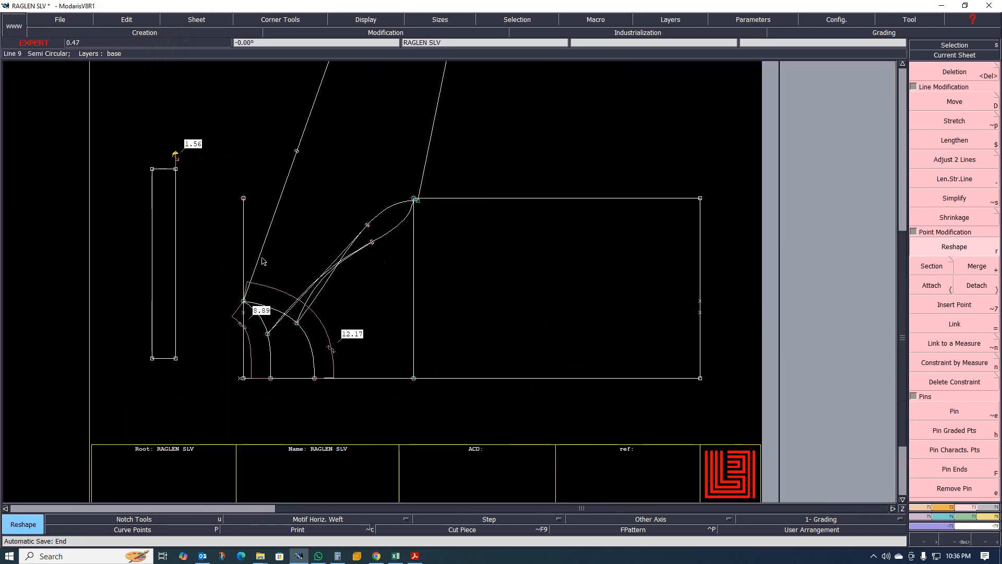
{"action": "scroll", "coordinate": [251, 264], "scroll_direction": "down", "scroll_amount": 5}
{"action": "scroll", "coordinate": [241, 267], "scroll_direction": "up", "scroll_amount": 5}
{"action": "key", "text": "Delete"}
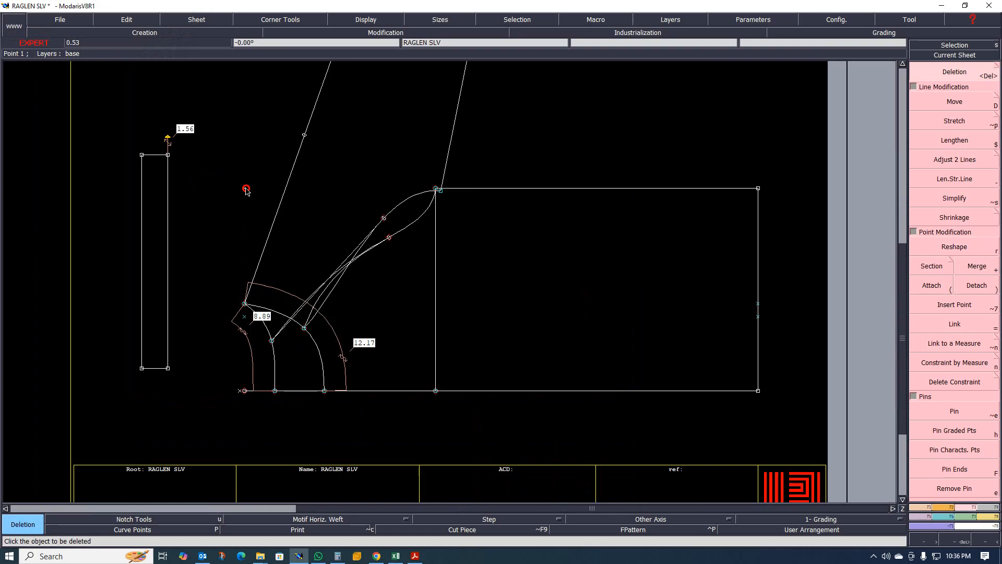
{"action": "scroll", "coordinate": [209, 285], "scroll_direction": "down", "scroll_amount": 3}
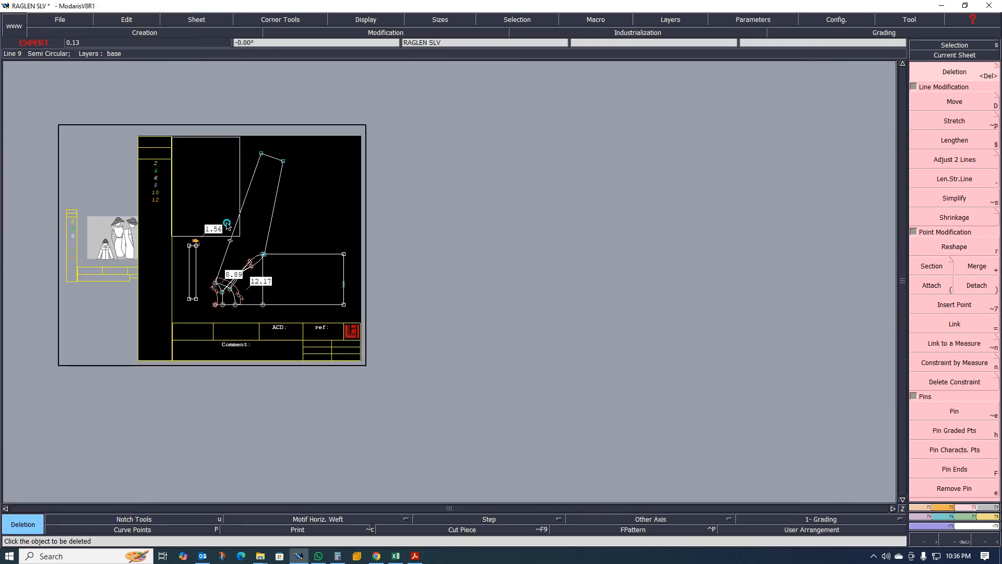
{"action": "scroll", "coordinate": [361, 316], "scroll_direction": "up", "scroll_amount": 1}
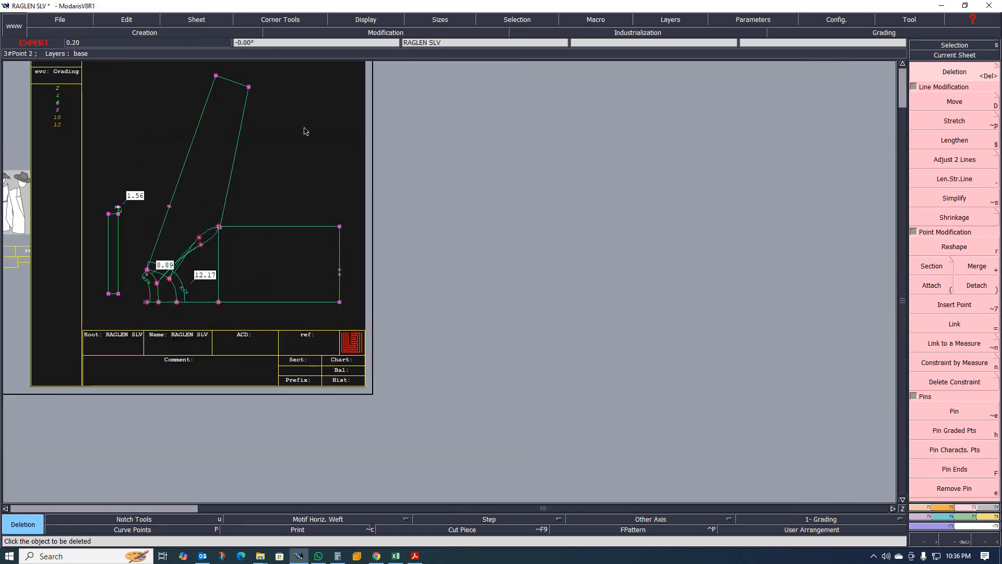
- Assign a 0.80 cm line seam to the sleeve pattern's edges
{"action": "left_click", "coordinate": [984, 508]}
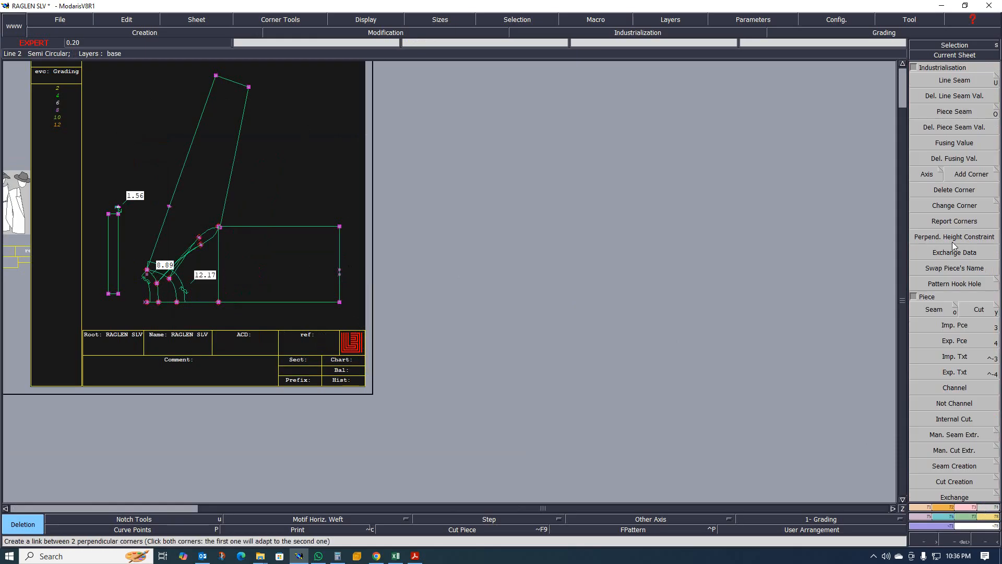
{"action": "left_click", "coordinate": [954, 81]}
{"action": "left_click", "coordinate": [284, 226]}
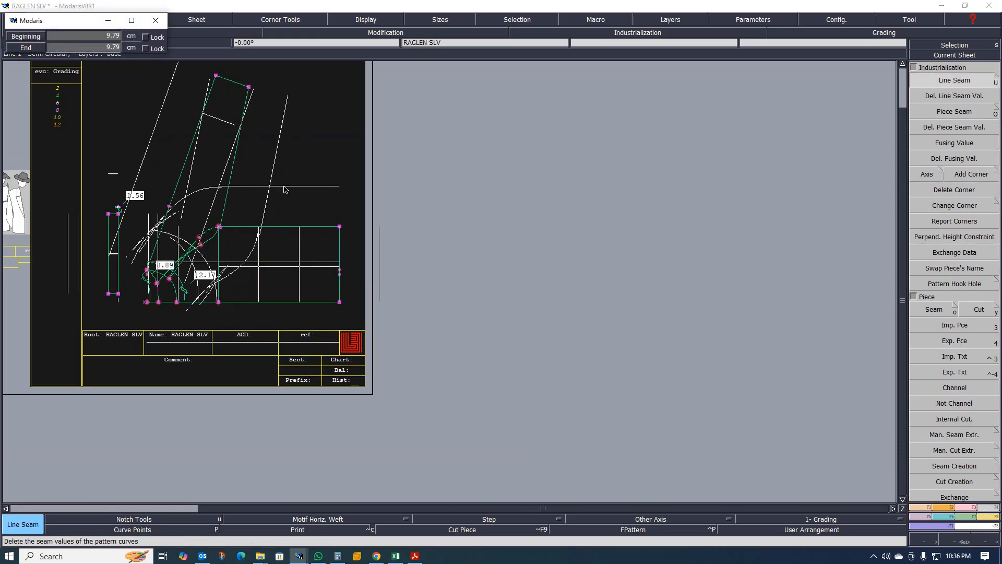
{"action": "type", "text": "0.80"}
{"action": "key", "text": "Return"}
{"action": "scroll", "coordinate": [261, 263], "scroll_direction": "up", "scroll_amount": 1}
{"action": "scroll", "coordinate": [353, 273], "scroll_direction": "down", "scroll_amount": 1}
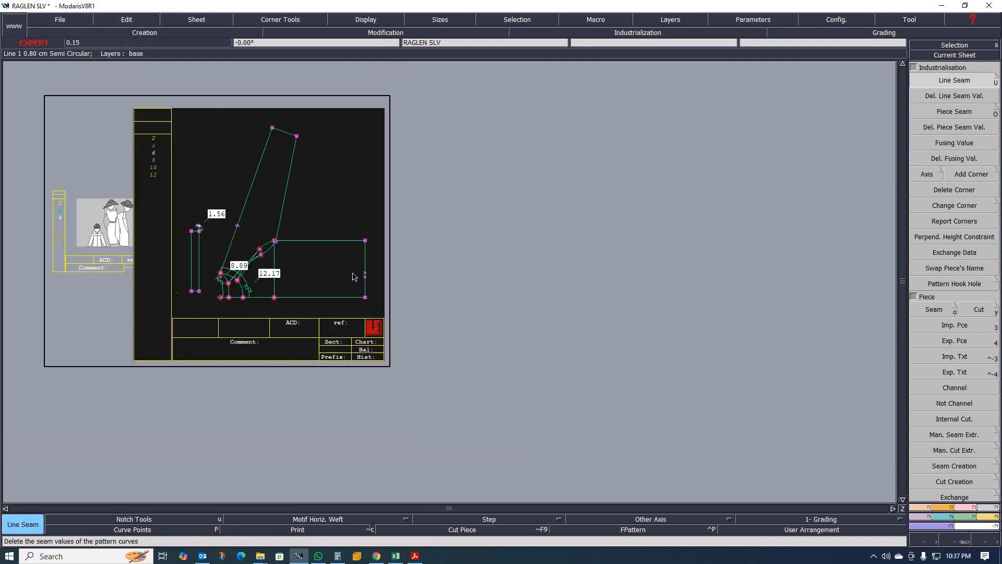
- Switch to the tech-pack PDF in Acrobat and review its colorway, sketch and label pages for the neck rib specification
{"action": "scroll", "coordinate": [353, 276], "scroll_direction": "up", "scroll_amount": 1}
{"action": "left_click", "coordinate": [415, 556]}
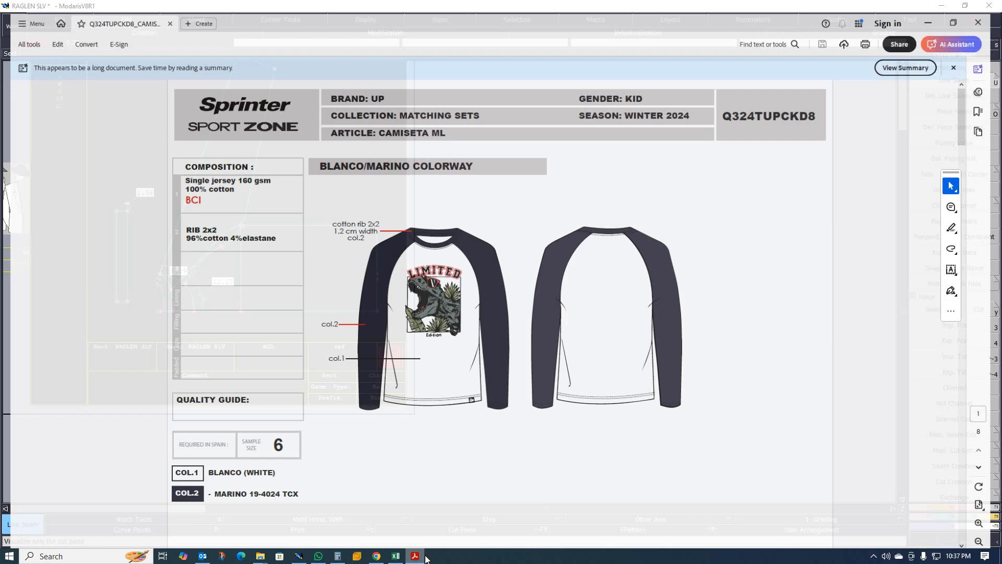
{"action": "scroll", "coordinate": [470, 331], "scroll_direction": "down", "scroll_amount": 3}
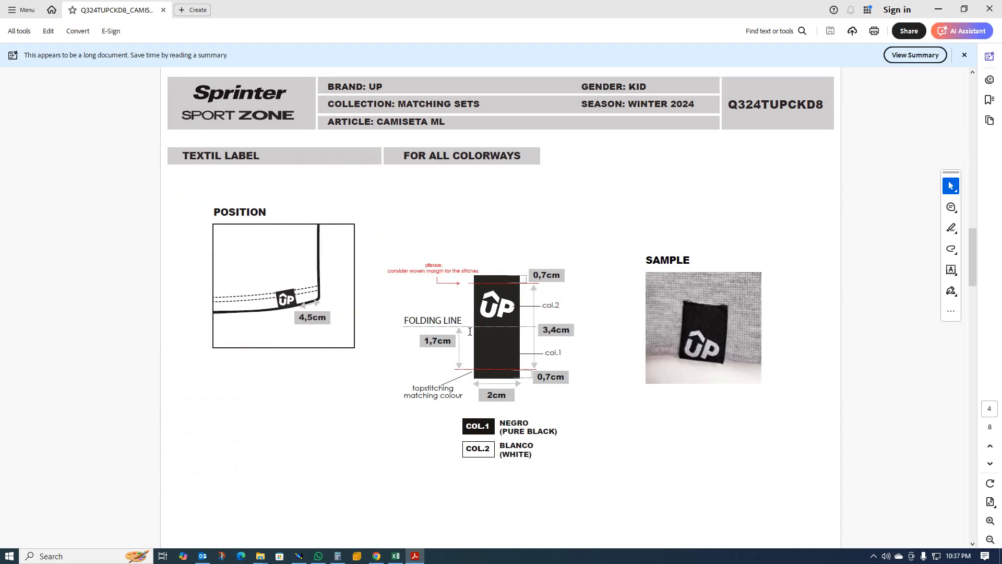
{"action": "scroll", "coordinate": [344, 345], "scroll_direction": "up", "scroll_amount": 2}
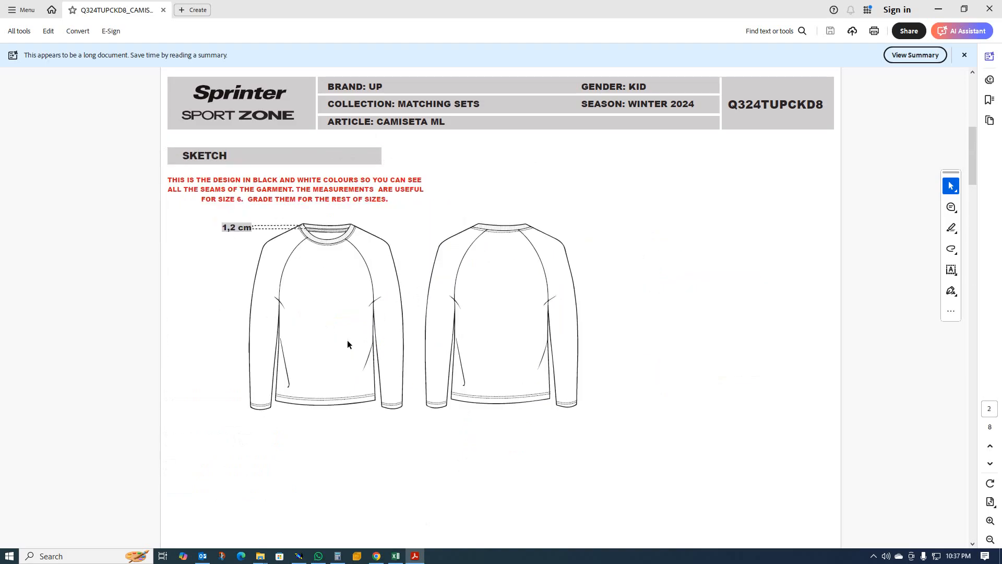
{"action": "scroll", "coordinate": [347, 345], "scroll_direction": "up", "scroll_amount": 1}
{"action": "scroll", "coordinate": [351, 342], "scroll_direction": "down", "scroll_amount": 1}
{"action": "scroll", "coordinate": [350, 343], "scroll_direction": "up", "scroll_amount": 1}
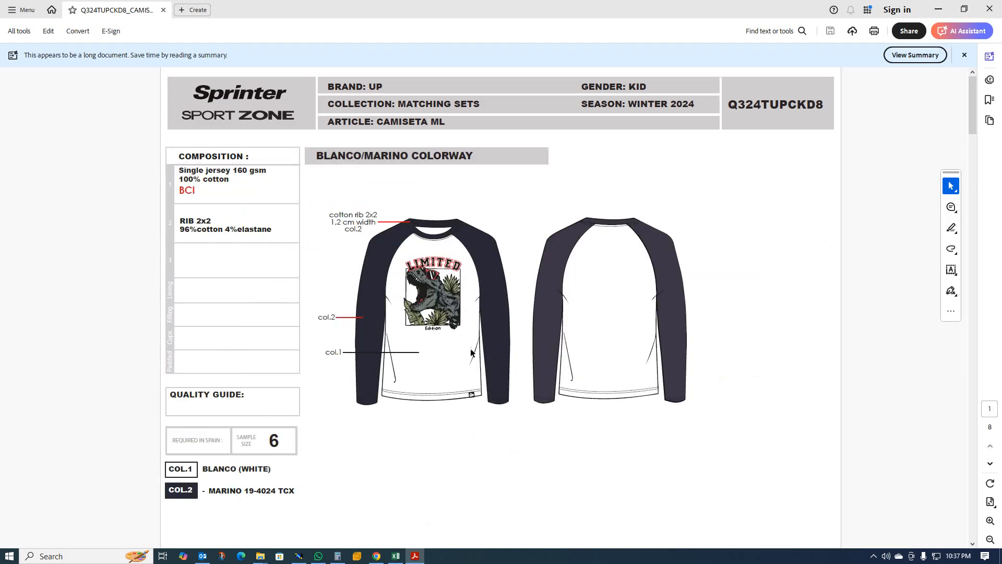
{"action": "scroll", "coordinate": [443, 373], "scroll_direction": "down", "scroll_amount": 1}
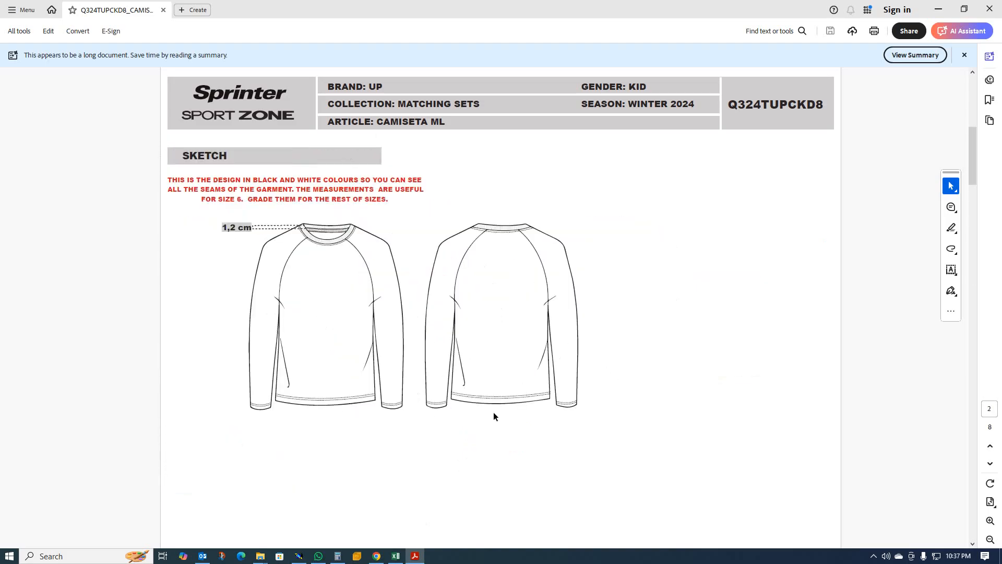
{"action": "scroll", "coordinate": [340, 321], "scroll_direction": "down", "scroll_amount": 2}
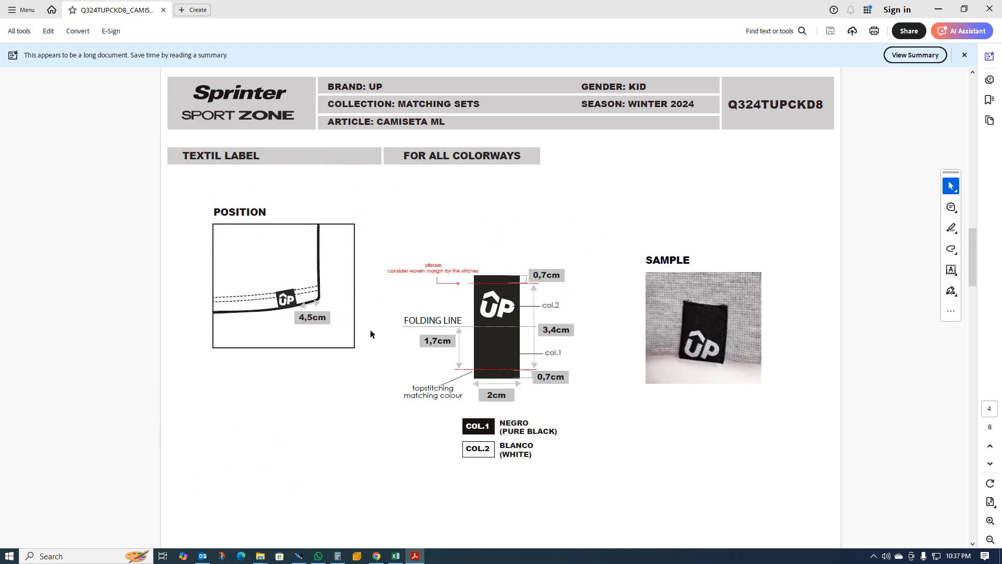
{"action": "scroll", "coordinate": [401, 350], "scroll_direction": "down", "scroll_amount": 2}
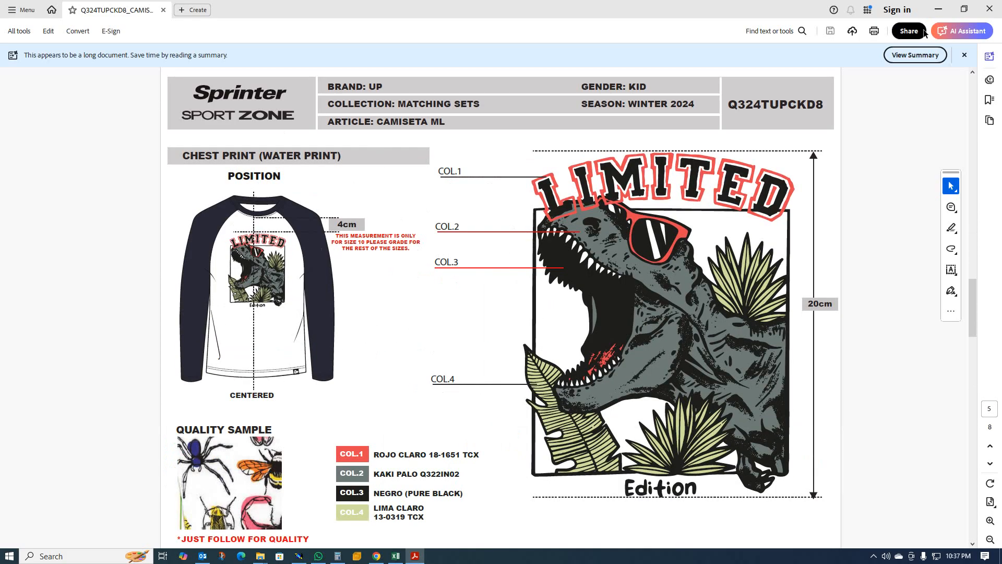
{"action": "left_click", "coordinate": [938, 9]}
{"action": "scroll", "coordinate": [368, 256], "scroll_direction": "up", "scroll_amount": 2}
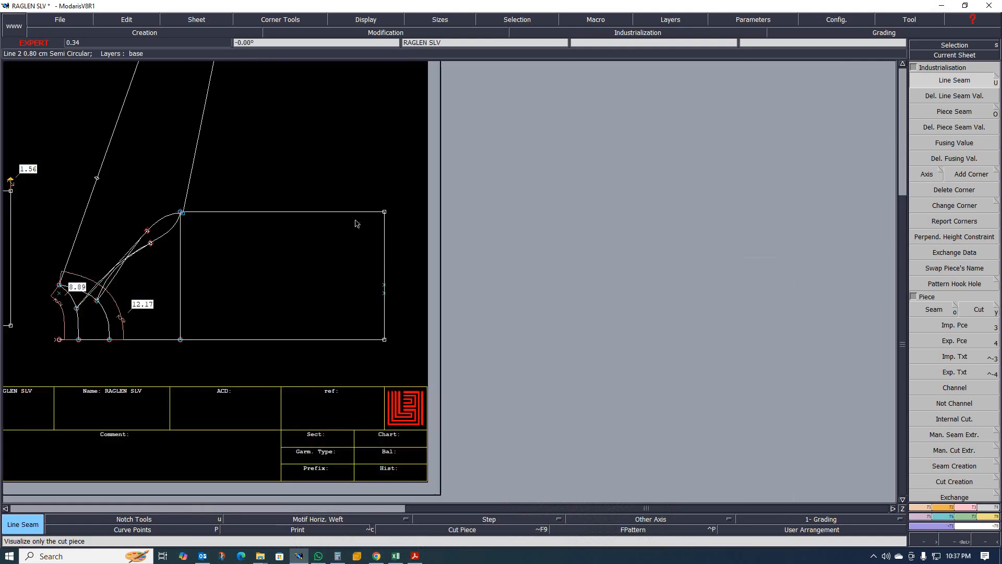
- Set the line seam on the sleeve's right vertical edge to 0.5 cm at the beginning and 1 cm at the end
{"action": "left_click_drag", "start_coordinate": [347, 182], "coordinate": [446, 353]}
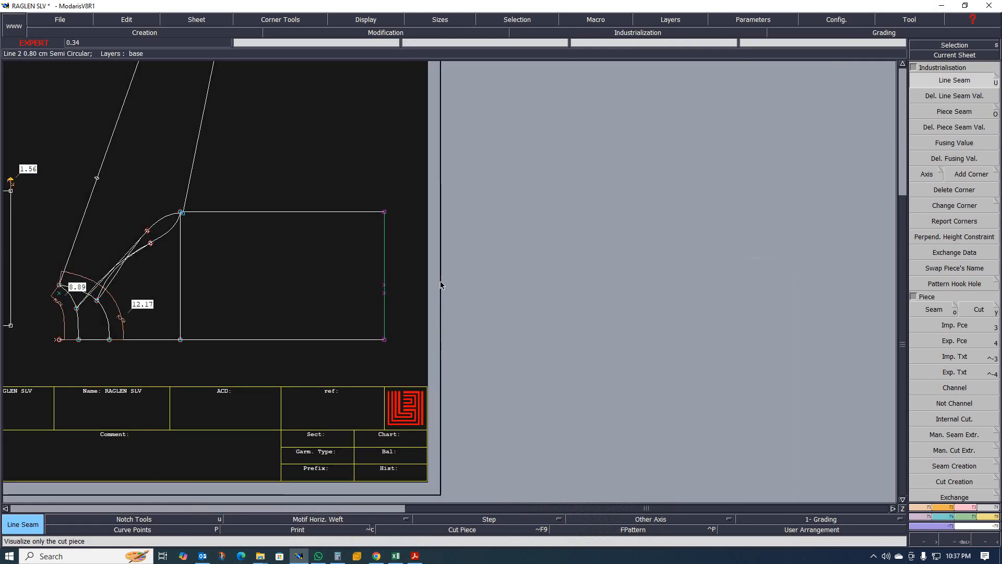
{"action": "left_click", "coordinate": [385, 255]}
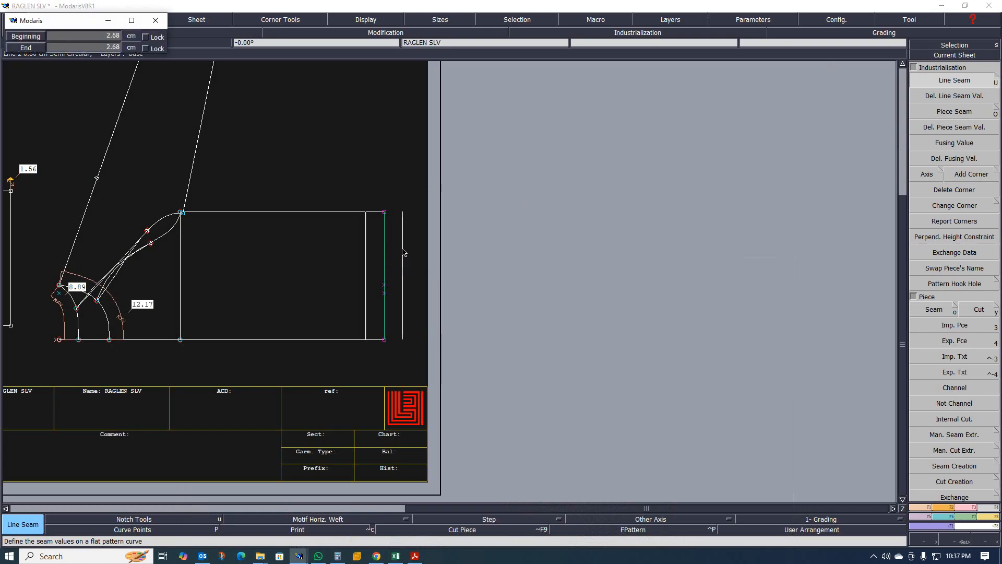
{"action": "type", "text": ".5"}
{"action": "key", "text": "Tab"}
{"action": "type", "text": "1"}
{"action": "key", "text": "Return"}
{"action": "scroll", "coordinate": [376, 270], "scroll_direction": "down", "scroll_amount": 8}
{"action": "scroll", "coordinate": [344, 211], "scroll_direction": "up", "scroll_amount": 7}
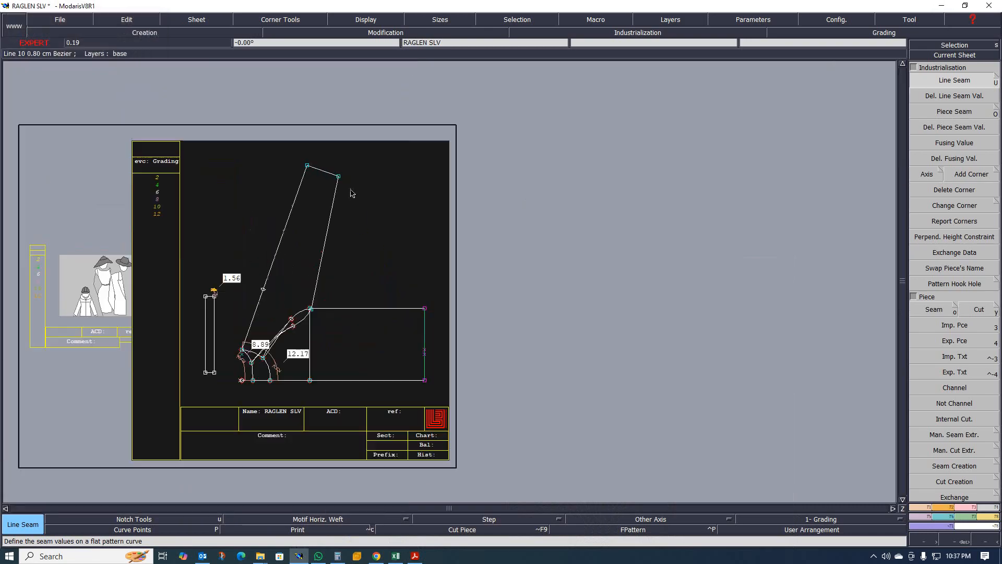
- Apply a 1.50 cm line seam to the sleeve's cuff edge
{"action": "left_click", "coordinate": [309, 162]}
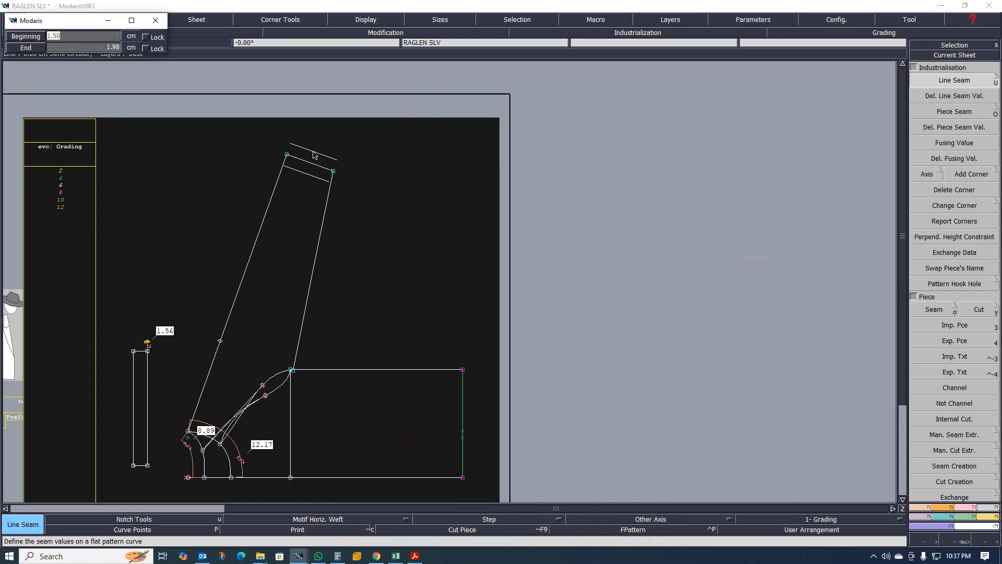
{"action": "key", "text": "Tab"}
{"action": "key", "text": "Return"}
{"action": "scroll", "coordinate": [424, 221], "scroll_direction": "down", "scroll_amount": 5}
{"action": "scroll", "coordinate": [309, 252], "scroll_direction": "up", "scroll_amount": 3}
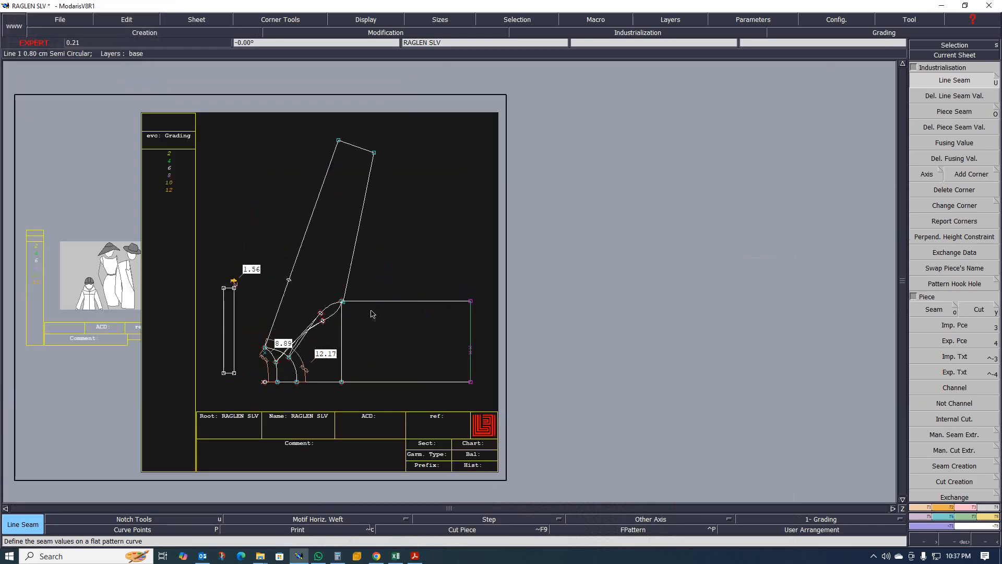
{"action": "scroll", "coordinate": [360, 344], "scroll_direction": "up", "scroll_amount": 2}
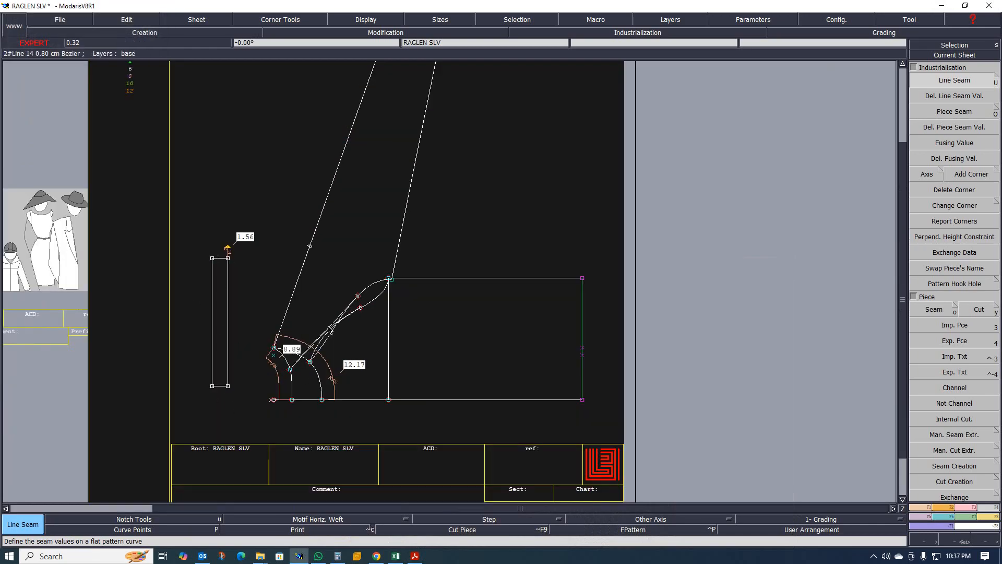
{"action": "scroll", "coordinate": [333, 315], "scroll_direction": "down", "scroll_amount": 5}
{"action": "scroll", "coordinate": [333, 315], "scroll_direction": "up", "scroll_amount": 6}
{"action": "scroll", "coordinate": [306, 307], "scroll_direction": "down", "scroll_amount": 3}
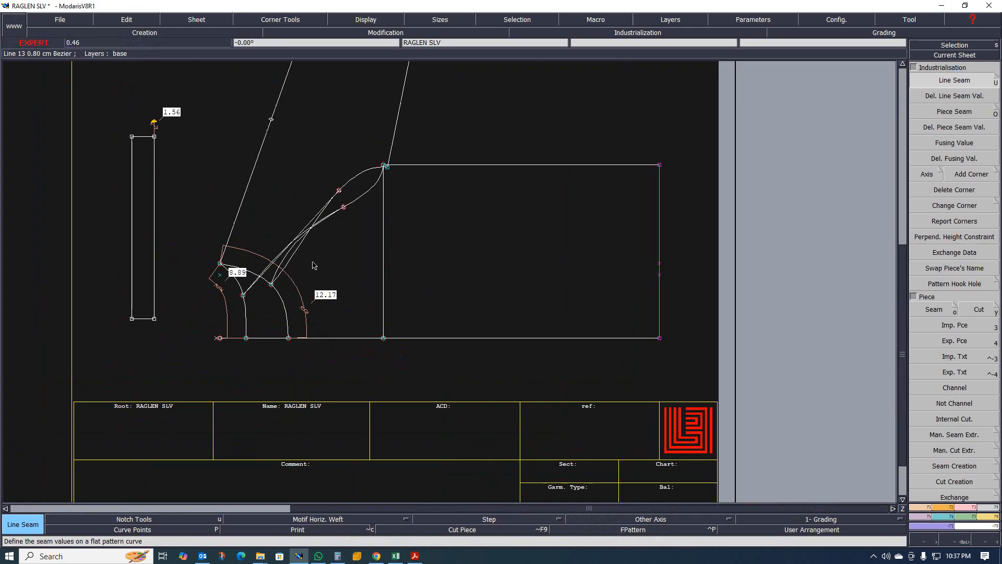
- Display the sleeve's curves in all sizes and zoom around the sheet to inspect the grading
{"action": "scroll", "coordinate": [305, 307], "scroll_direction": "up", "scroll_amount": 3}
{"action": "scroll", "coordinate": [401, 258], "scroll_direction": "down", "scroll_amount": 3}
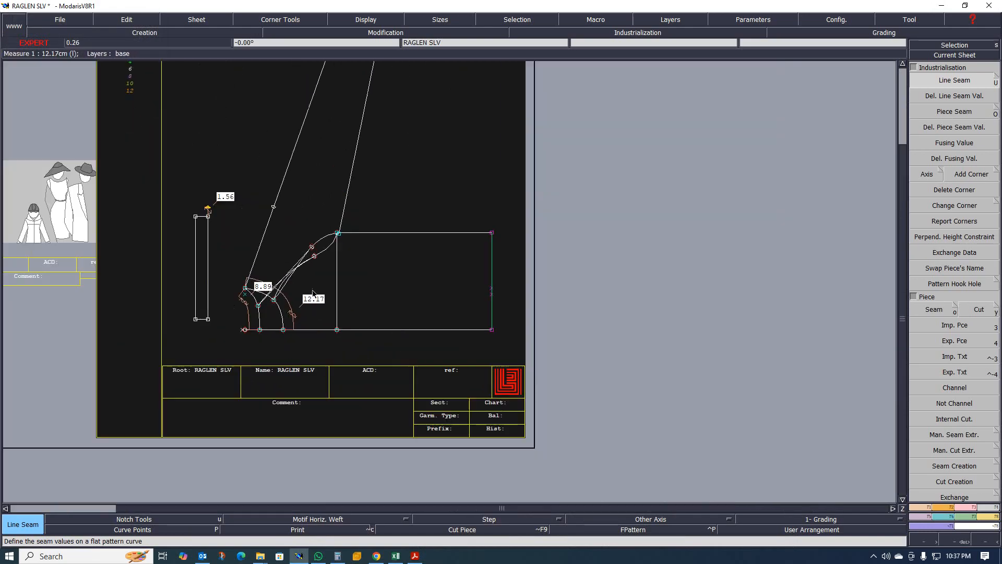
{"action": "scroll", "coordinate": [400, 258], "scroll_direction": "up", "scroll_amount": 2}
{"action": "scroll", "coordinate": [506, 281], "scroll_direction": "down", "scroll_amount": 2}
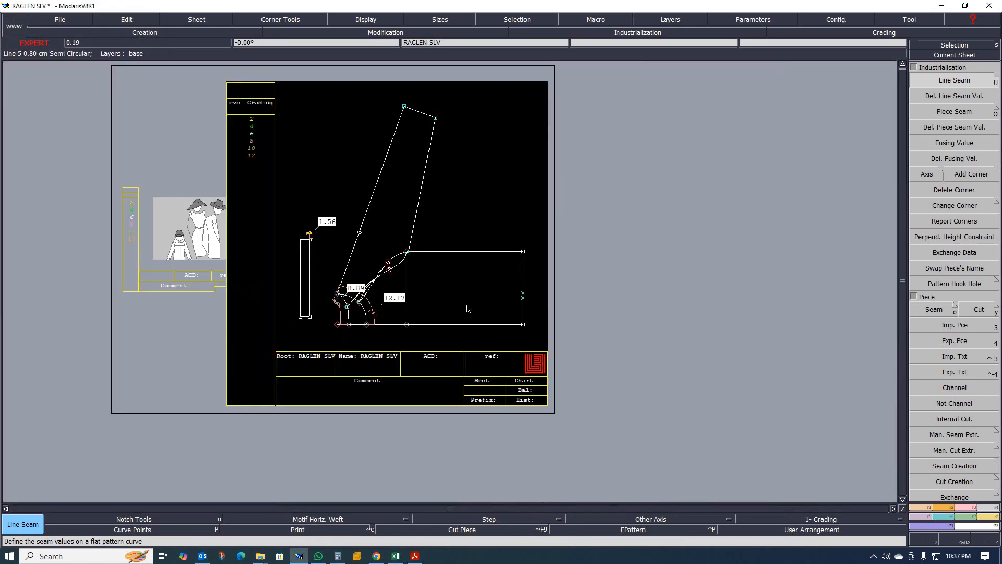
{"action": "key", "text": "space"}
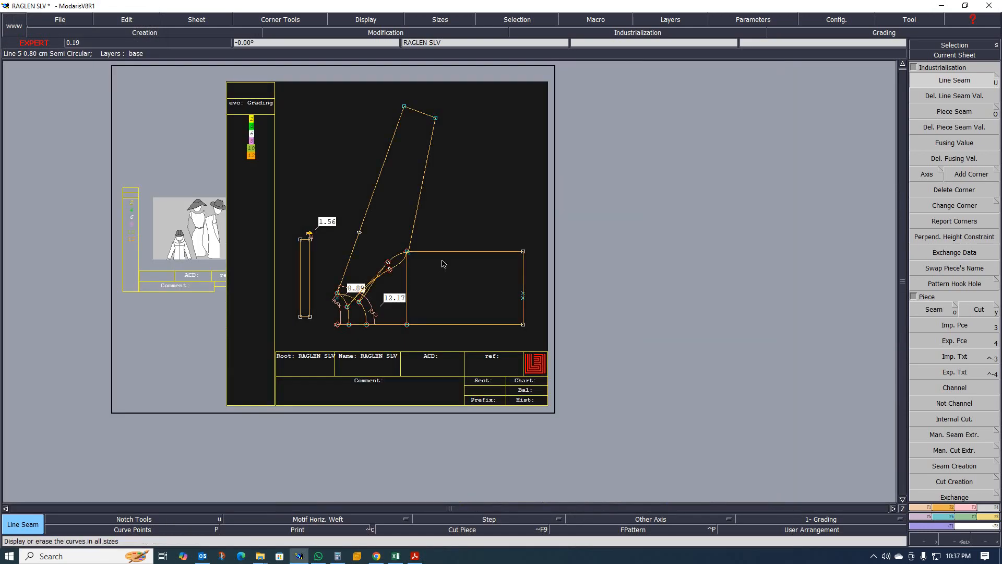
{"action": "scroll", "coordinate": [320, 234], "scroll_direction": "up", "scroll_amount": 1}
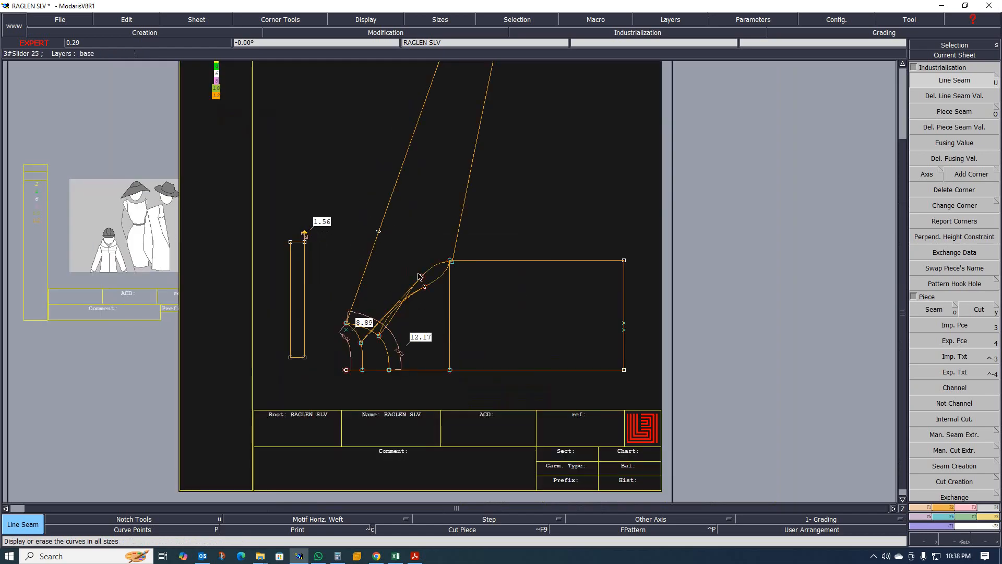
{"action": "scroll", "coordinate": [231, 184], "scroll_direction": "down", "scroll_amount": 1}
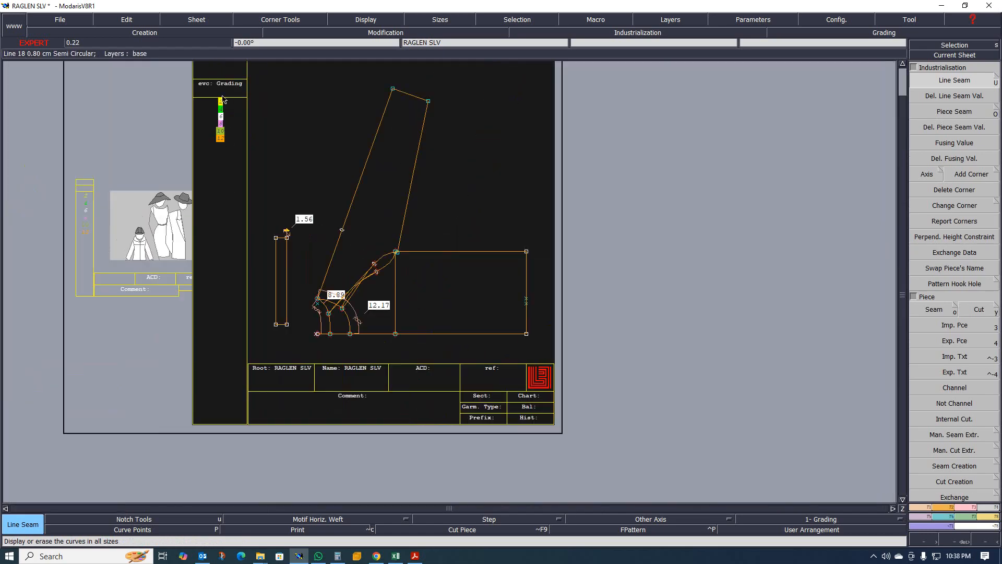
{"action": "scroll", "coordinate": [222, 100], "scroll_direction": "up", "scroll_amount": 1}
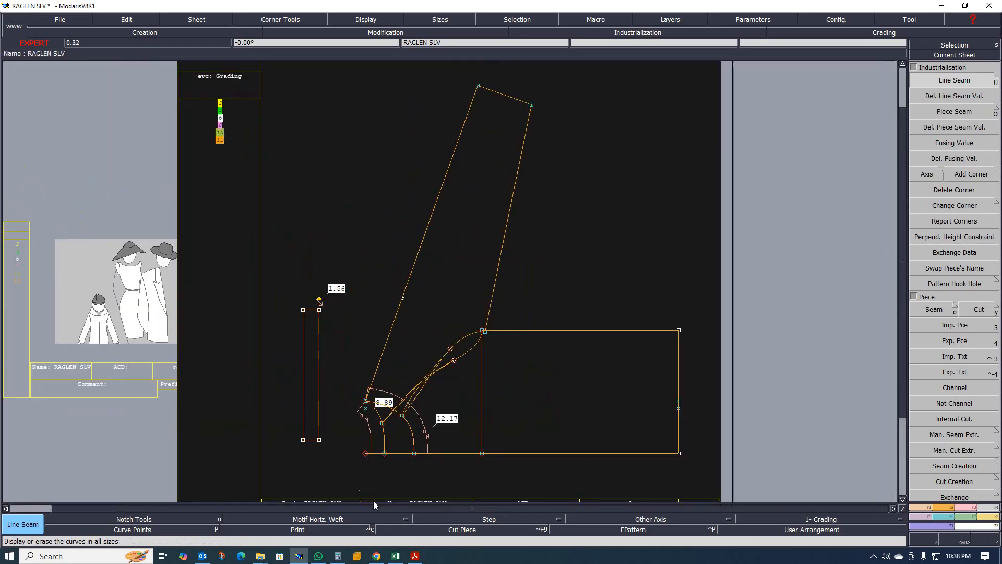
- Switch to the Excel size chart to check the graded sizes, then return and zoom into the sleeve's evolution table
{"action": "left_click", "coordinate": [396, 556]}
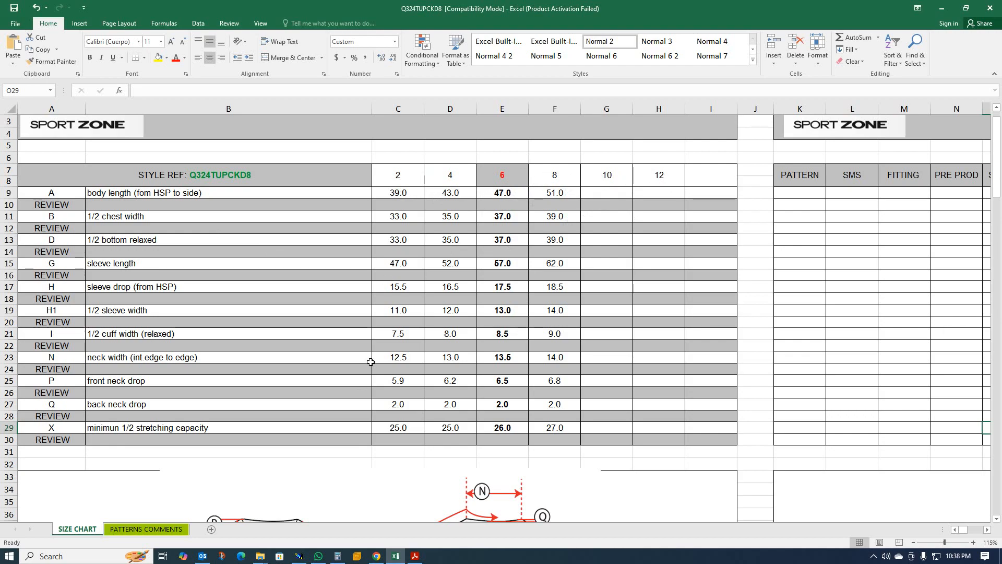
{"action": "left_click", "coordinate": [941, 16]}
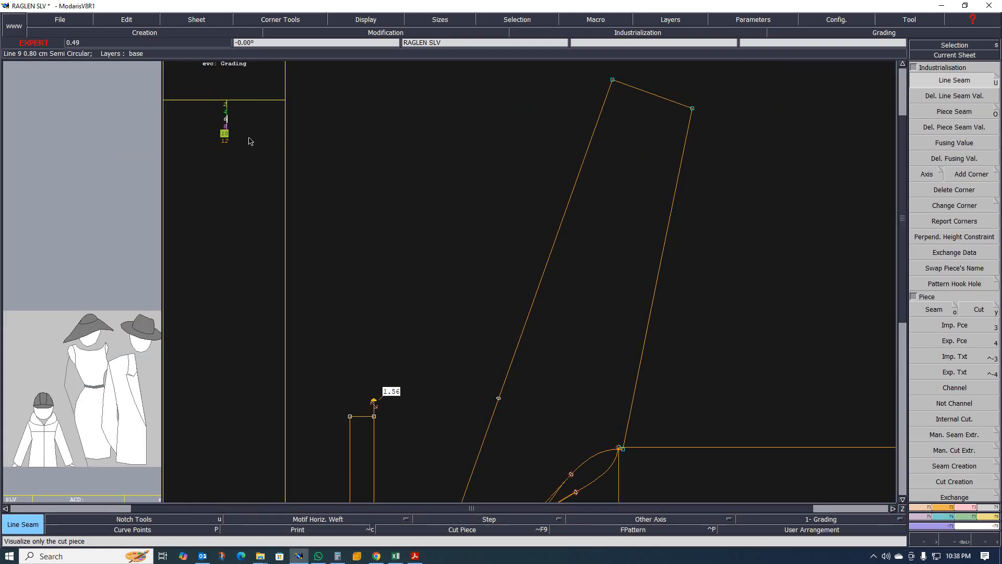
{"action": "scroll", "coordinate": [207, 162], "scroll_direction": "down", "scroll_amount": 2}
{"action": "scroll", "coordinate": [211, 133], "scroll_direction": "up", "scroll_amount": 4}
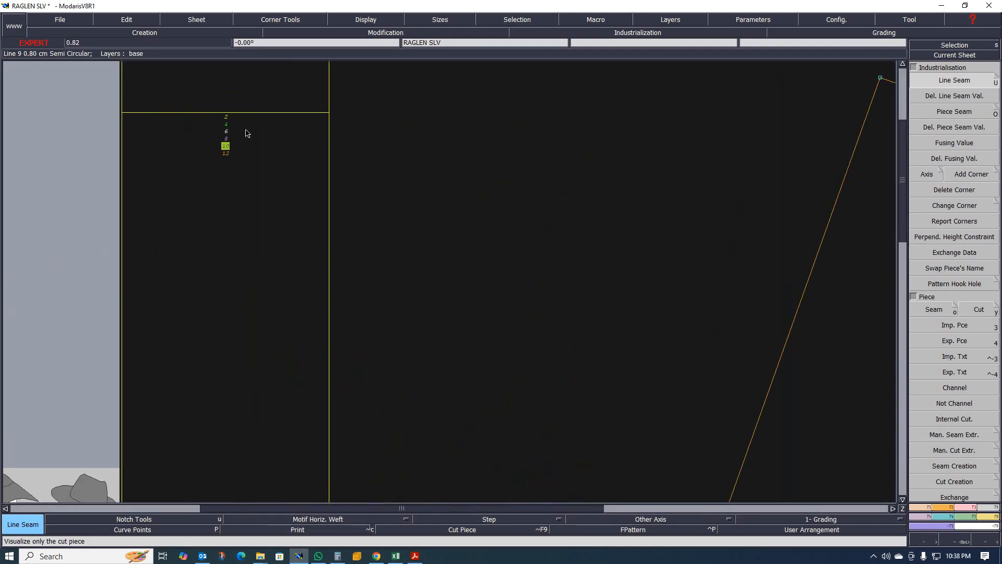
{"action": "scroll", "coordinate": [247, 133], "scroll_direction": "down", "scroll_amount": 2}
{"action": "scroll", "coordinate": [226, 146], "scroll_direction": "up", "scroll_amount": 3}
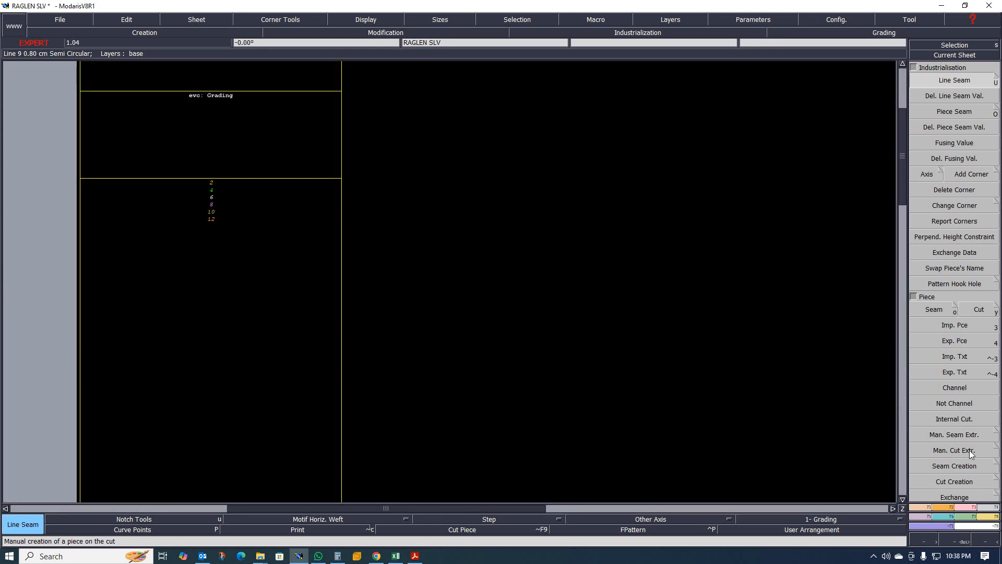
- Remove sizes 10 and 12 from production in the sleeve sheet's evolution table
{"action": "left_click", "coordinate": [970, 517]}
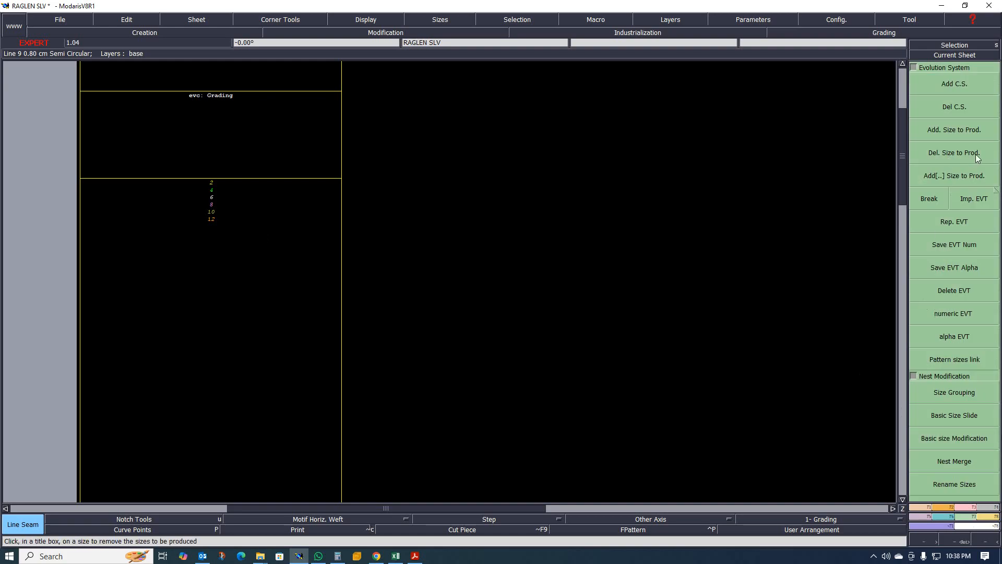
{"action": "left_click", "coordinate": [951, 128]}
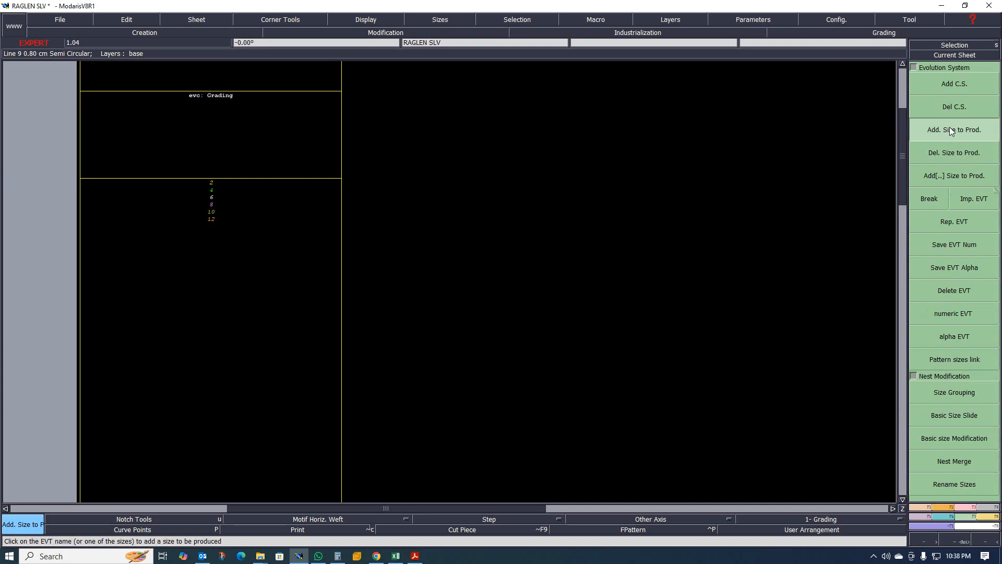
{"action": "left_click", "coordinate": [947, 152]}
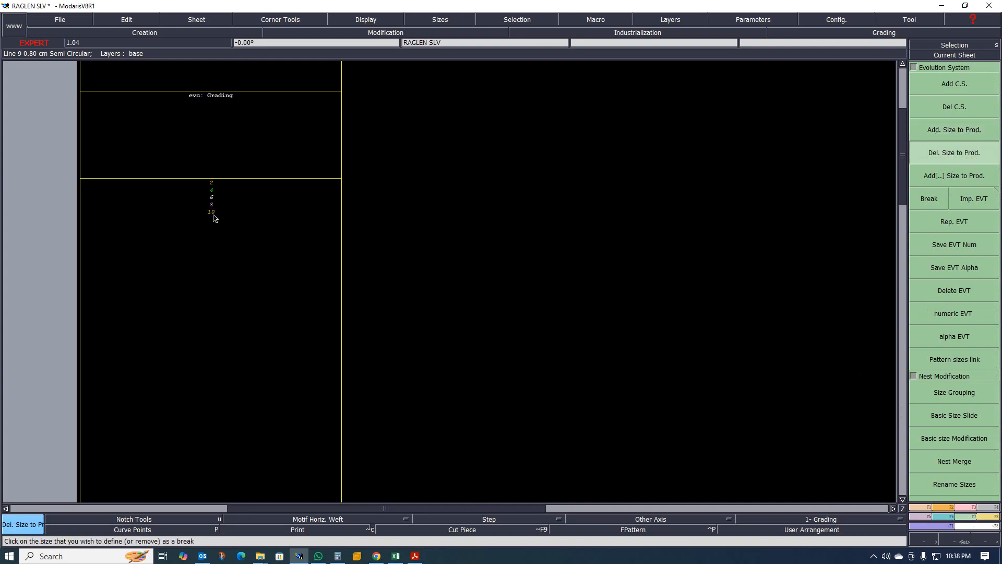
{"action": "left_click", "coordinate": [253, 226]}
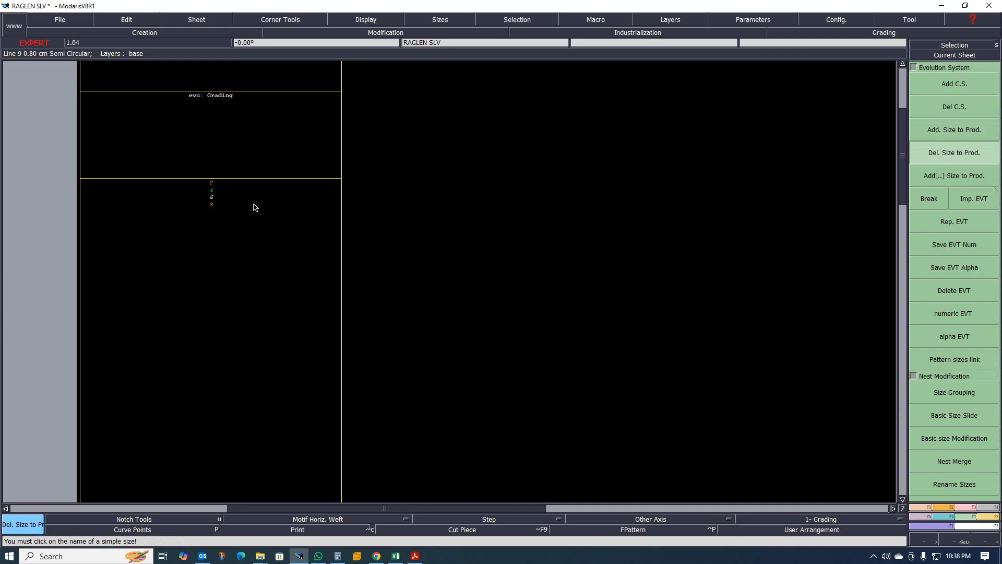
- Try to remove the extra sizes from the neighbouring sheet's evolution table
{"action": "scroll", "coordinate": [257, 215], "scroll_direction": "down", "scroll_amount": 10}
{"action": "left_click", "coordinate": [239, 267]}
{"action": "scroll", "coordinate": [236, 269], "scroll_direction": "up", "scroll_amount": 9}
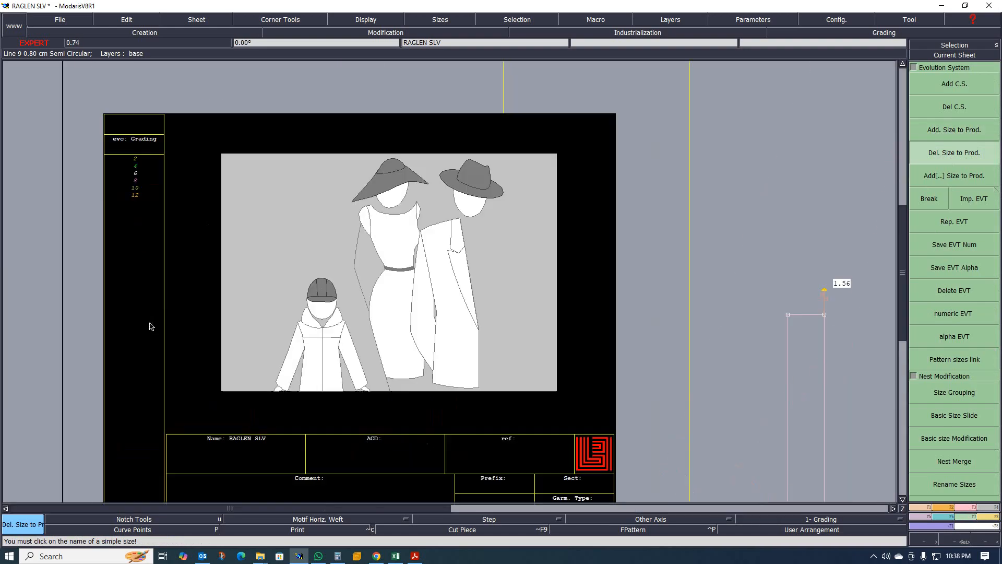
{"action": "scroll", "coordinate": [151, 326], "scroll_direction": "down", "scroll_amount": 5}
{"action": "scroll", "coordinate": [333, 276], "scroll_direction": "down", "scroll_amount": 5}
{"action": "left_click", "coordinate": [340, 228]}
{"action": "scroll", "coordinate": [341, 226], "scroll_direction": "up", "scroll_amount": 3}
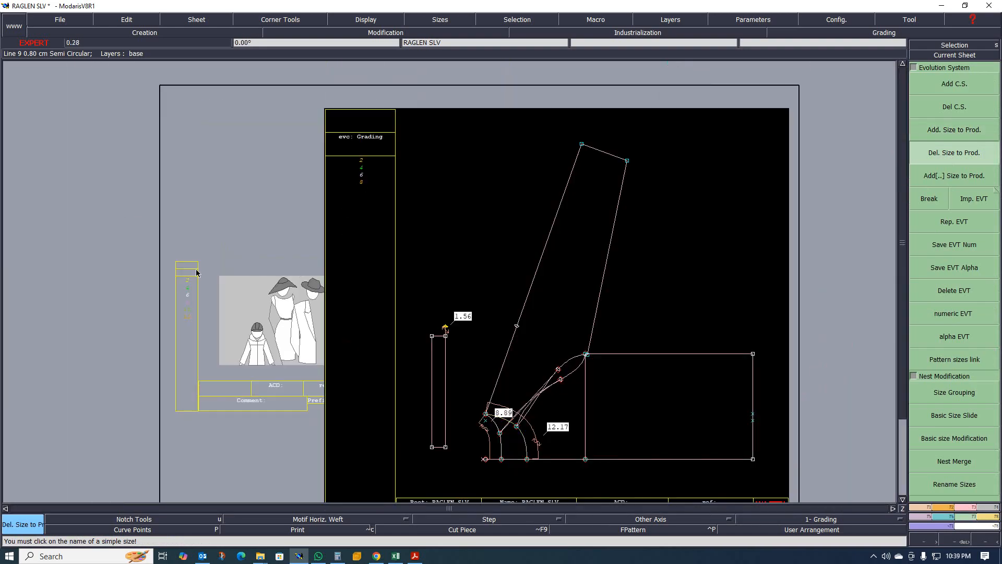
{"action": "scroll", "coordinate": [194, 292], "scroll_direction": "up", "scroll_amount": 3}
{"action": "left_click", "coordinate": [186, 305]}
{"action": "scroll", "coordinate": [216, 304], "scroll_direction": "down", "scroll_amount": 5}
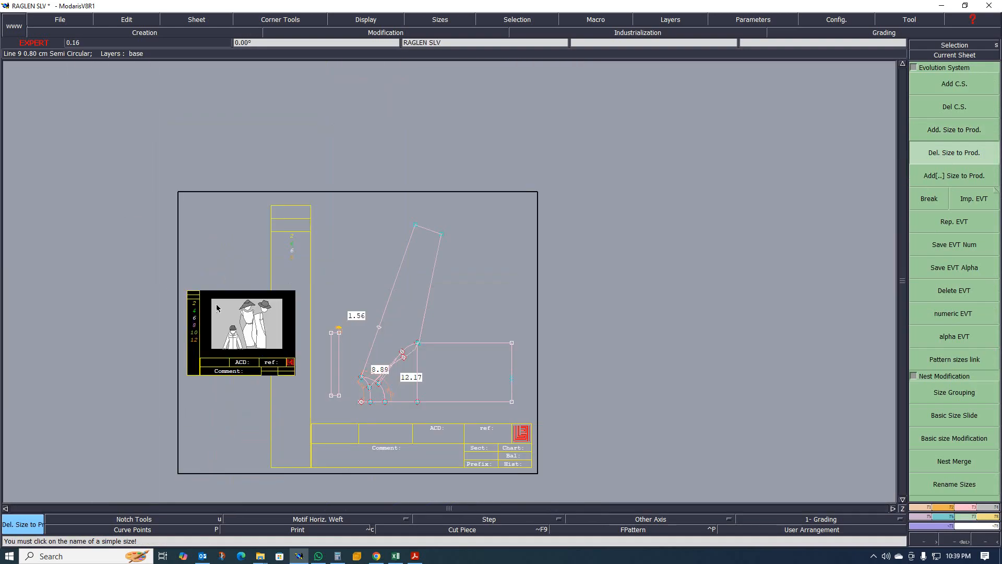
{"action": "left_click", "coordinate": [406, 354]}
{"action": "scroll", "coordinate": [463, 273], "scroll_direction": "down", "scroll_amount": 2}
{"action": "scroll", "coordinate": [397, 273], "scroll_direction": "up", "scroll_amount": 4}
{"action": "scroll", "coordinate": [425, 257], "scroll_direction": "down", "scroll_amount": 2}
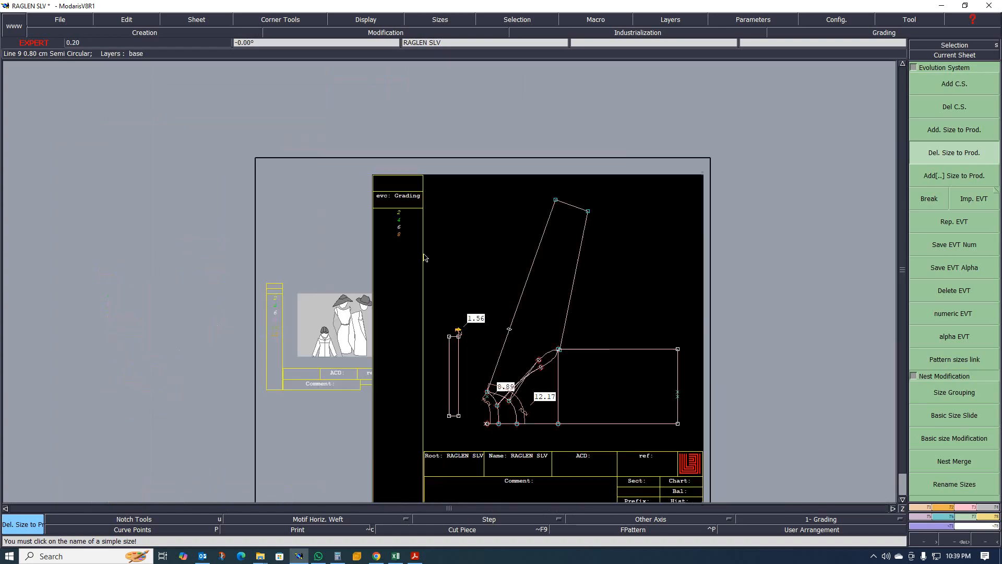
{"action": "left_click", "coordinate": [360, 290]}
{"action": "scroll", "coordinate": [361, 291], "scroll_direction": "up", "scroll_amount": 2}
{"action": "scroll", "coordinate": [237, 325], "scroll_direction": "up", "scroll_amount": 2}
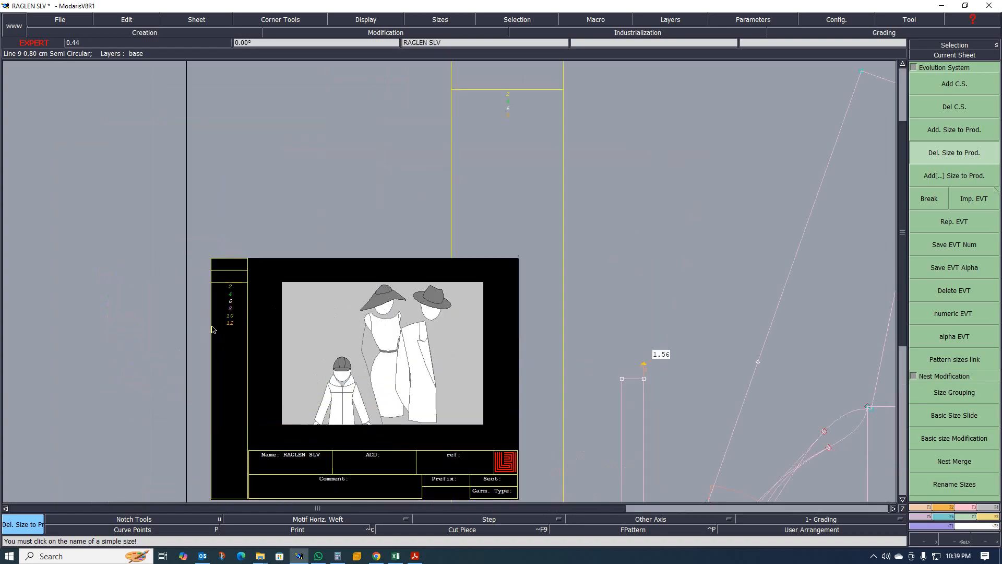
{"action": "left_click_drag", "start_coordinate": [499, 80], "coordinate": [520, 128]}
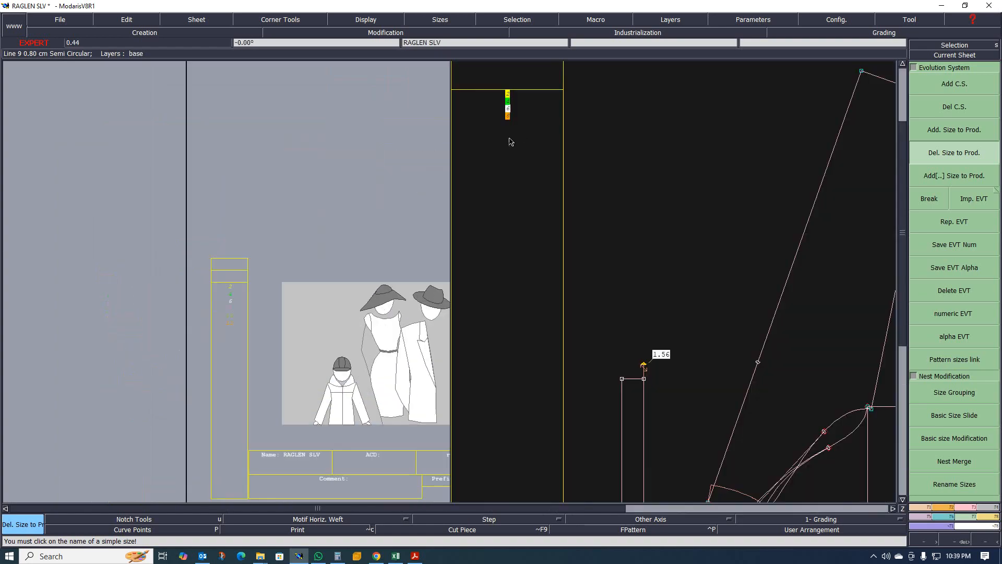
{"action": "left_click_drag", "start_coordinate": [195, 249], "coordinate": [256, 352]}
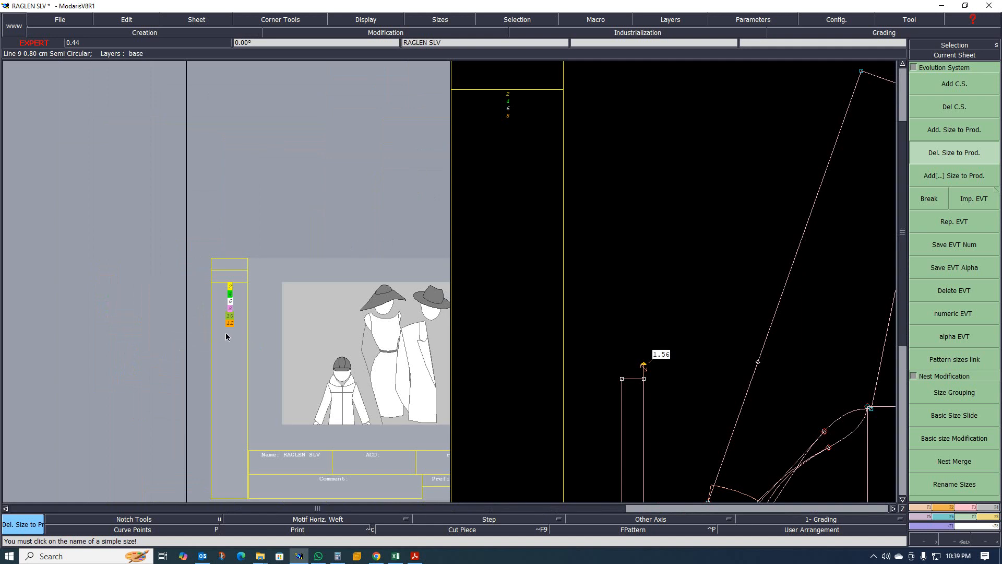
- Report the sleeve's evolution table onto the neighbouring sheet with Rep. EVT and rearrange all sheets on the desk
{"action": "left_click", "coordinate": [952, 222]}
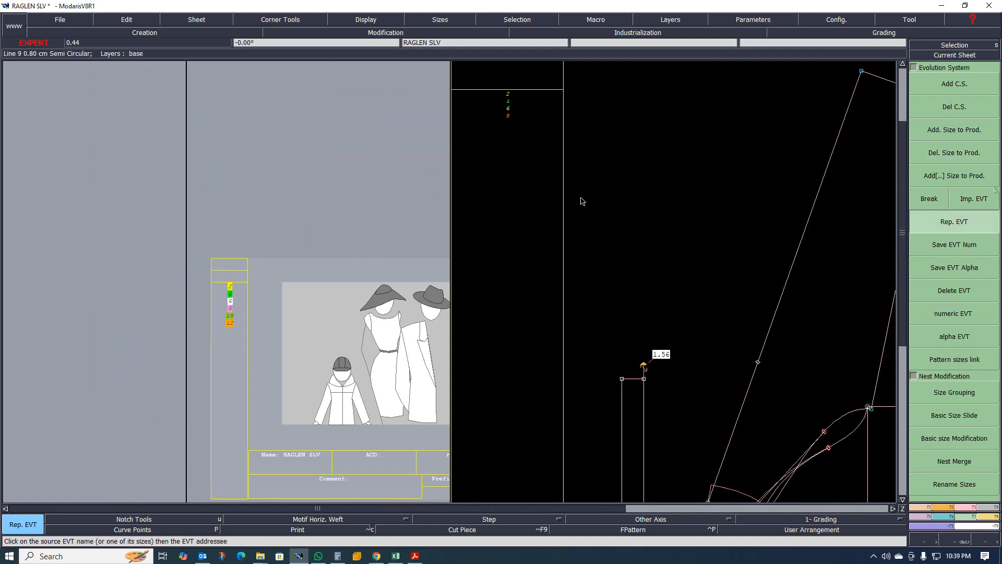
{"action": "left_click", "coordinate": [509, 95]}
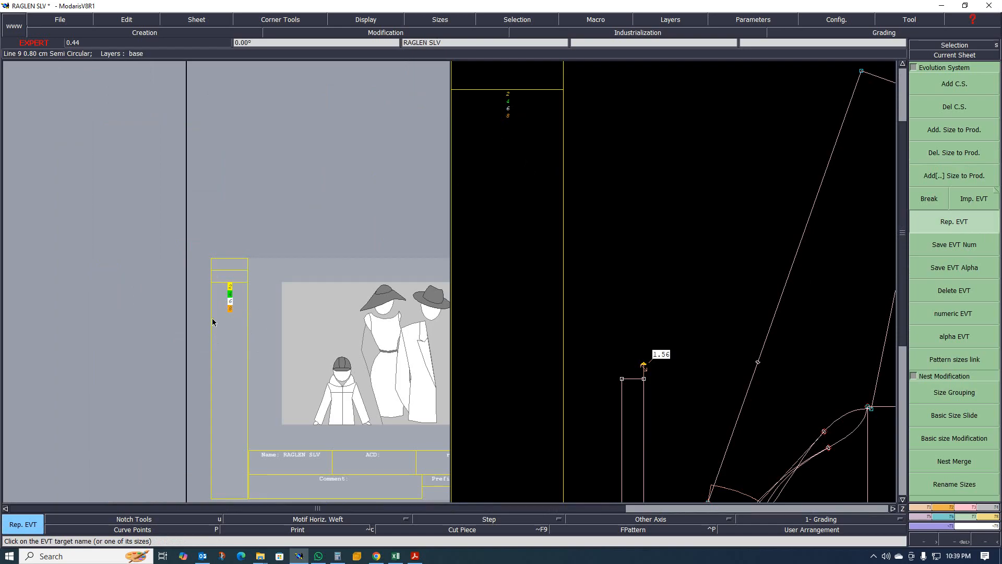
{"action": "key", "text": "j"}
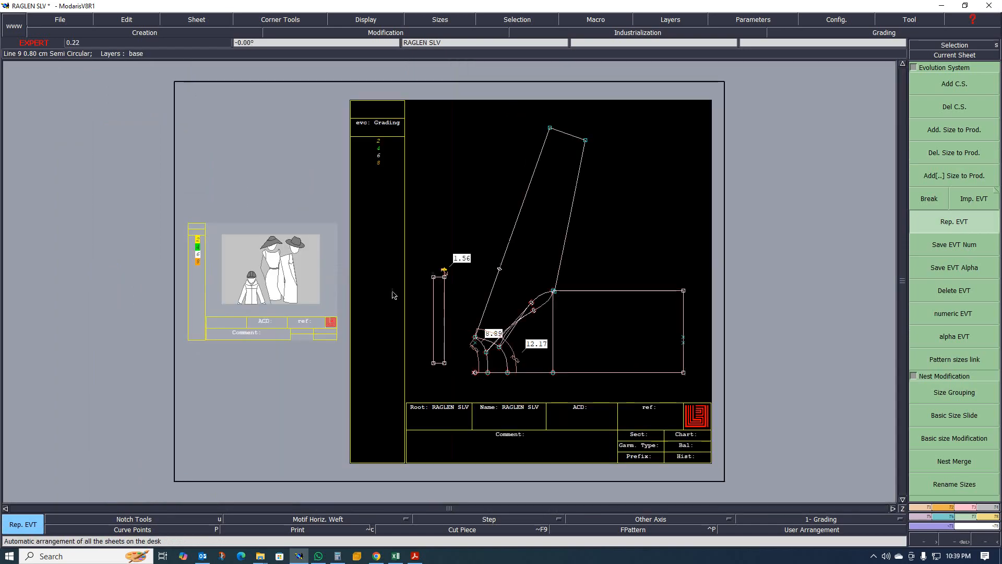
- Inspect the grading values of a sleeve corner point with grading Control, comparing against the Excel size chart, then close the table
{"action": "scroll", "coordinate": [378, 276], "scroll_direction": "down", "scroll_amount": 1}
{"action": "scroll", "coordinate": [463, 328], "scroll_direction": "up", "scroll_amount": 3}
{"action": "scroll", "coordinate": [503, 280], "scroll_direction": "down", "scroll_amount": 1}
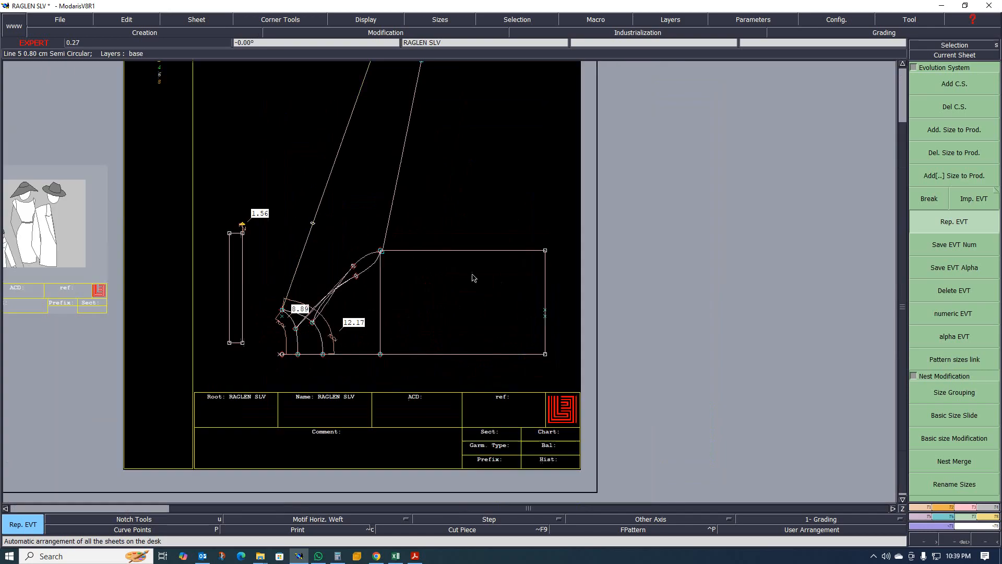
{"action": "left_click", "coordinate": [946, 516]}
{"action": "left_click", "coordinate": [955, 83]}
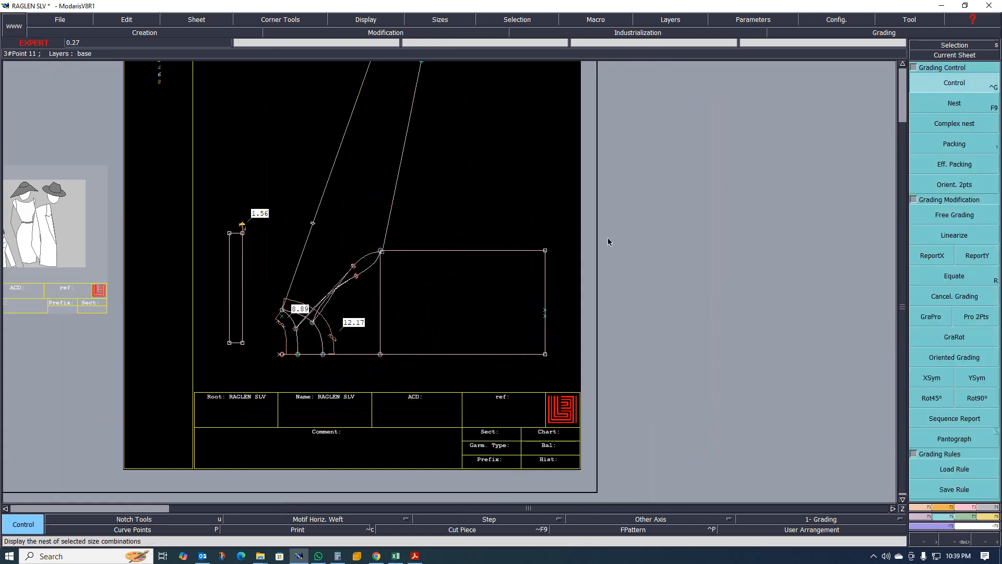
{"action": "left_click", "coordinate": [544, 253]}
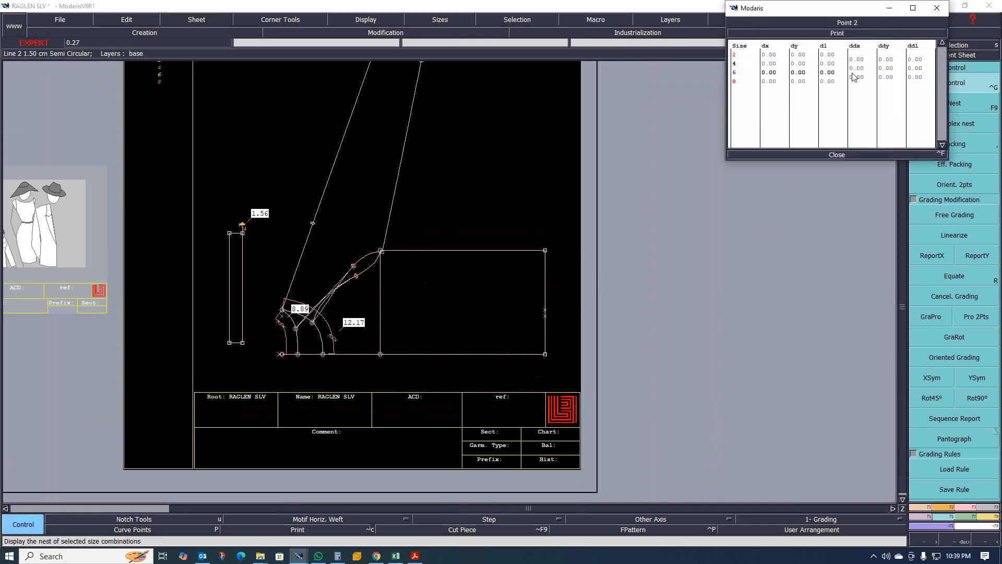
{"action": "left_click", "coordinate": [396, 556]}
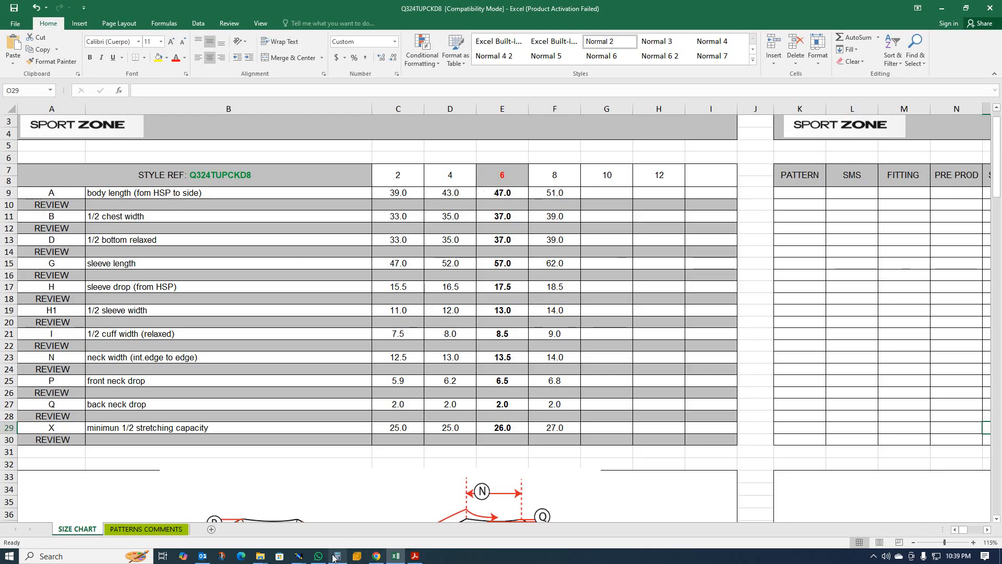
{"action": "left_click", "coordinate": [299, 556]}
{"action": "left_click", "coordinate": [251, 504]}
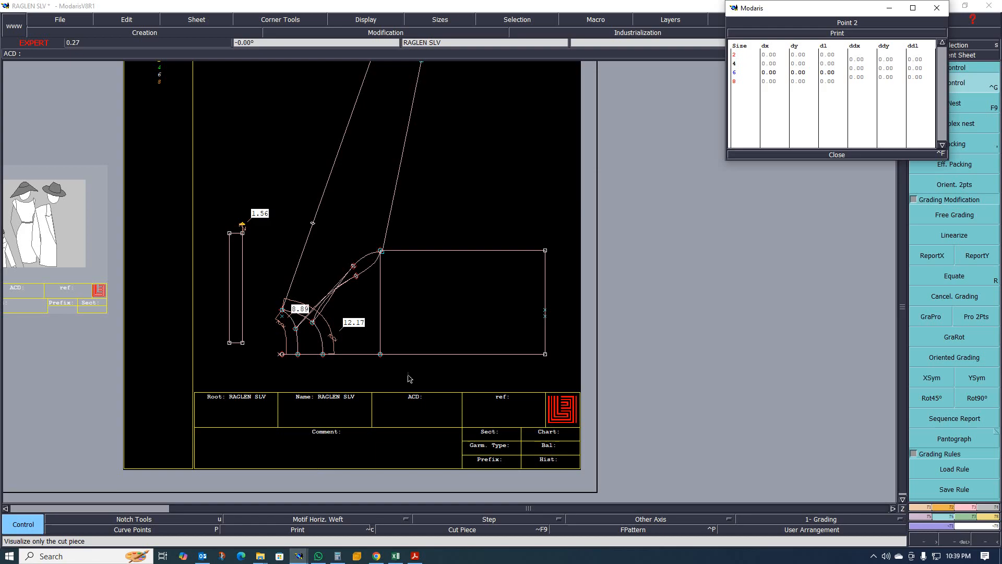
{"action": "left_click", "coordinate": [857, 49]}
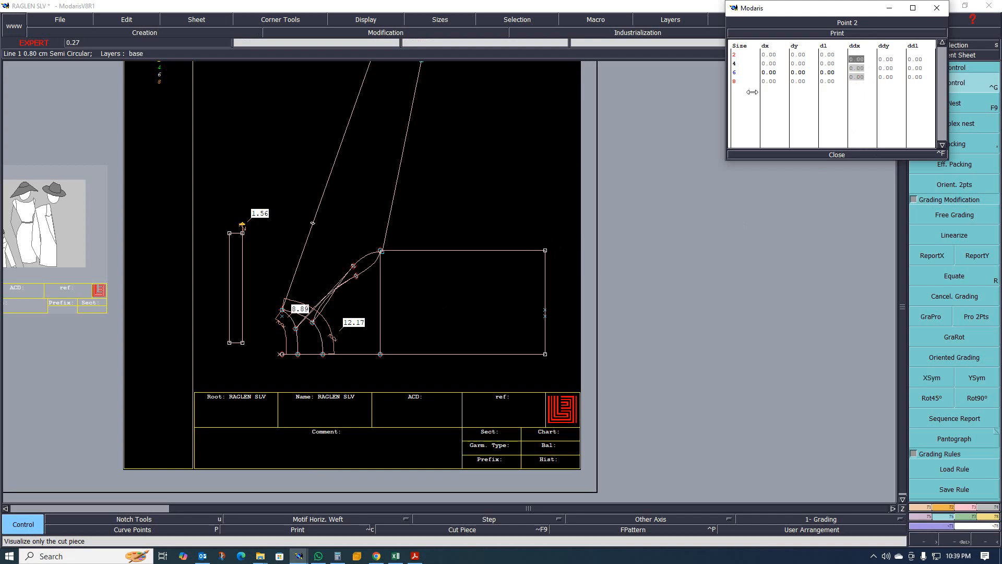
{"action": "left_click", "coordinate": [839, 156]}
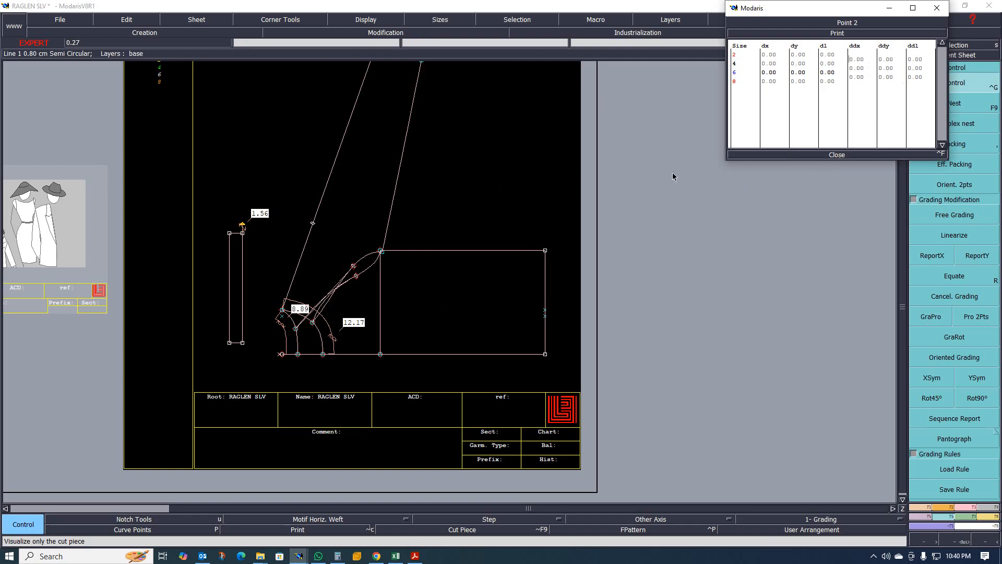
{"action": "left_click", "coordinate": [835, 155]}
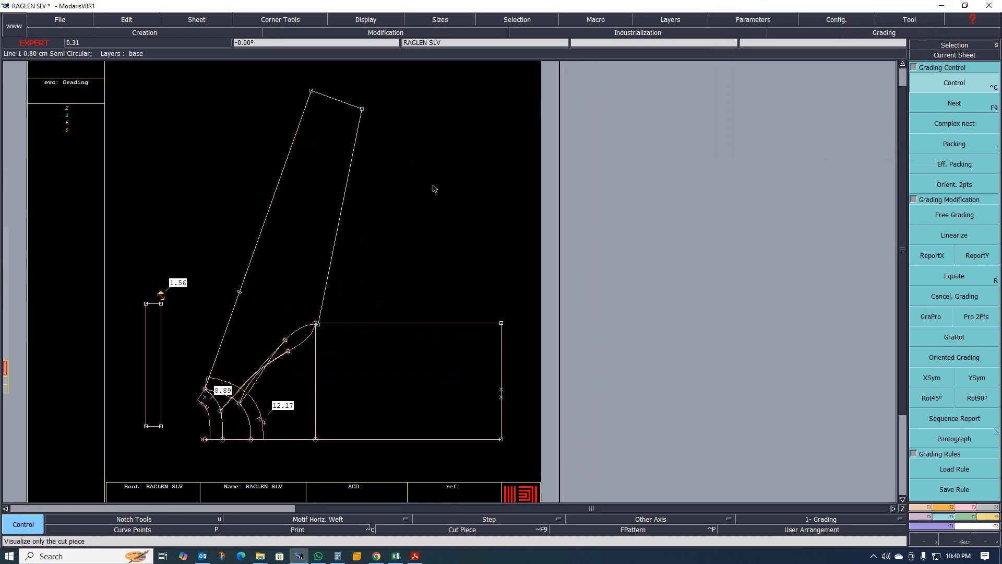
- Draw a horizontal straight line about 20 cm long beside the sleeve and a vertical line crossing it
{"action": "key", "text": "2"}
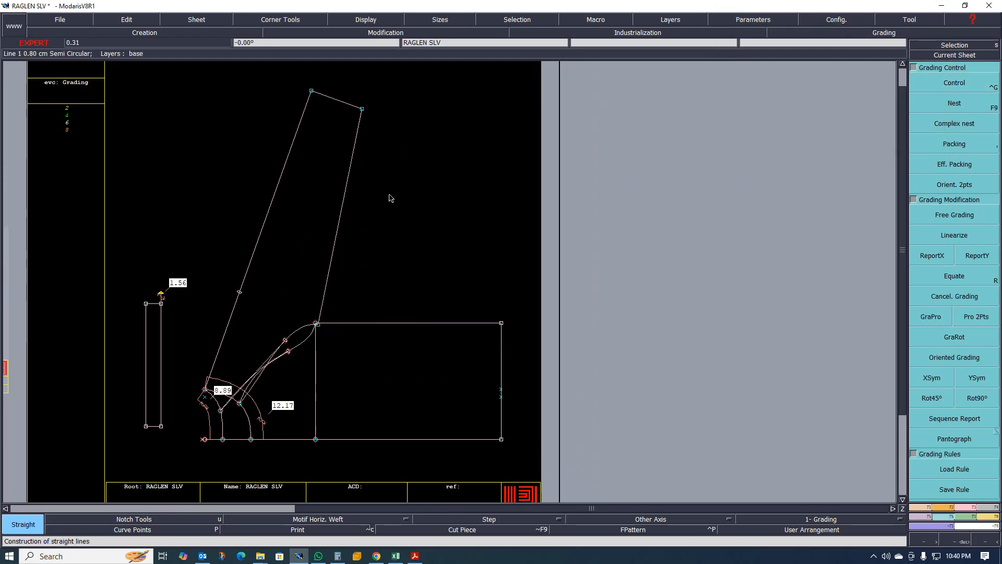
{"action": "left_click", "coordinate": [394, 209]}
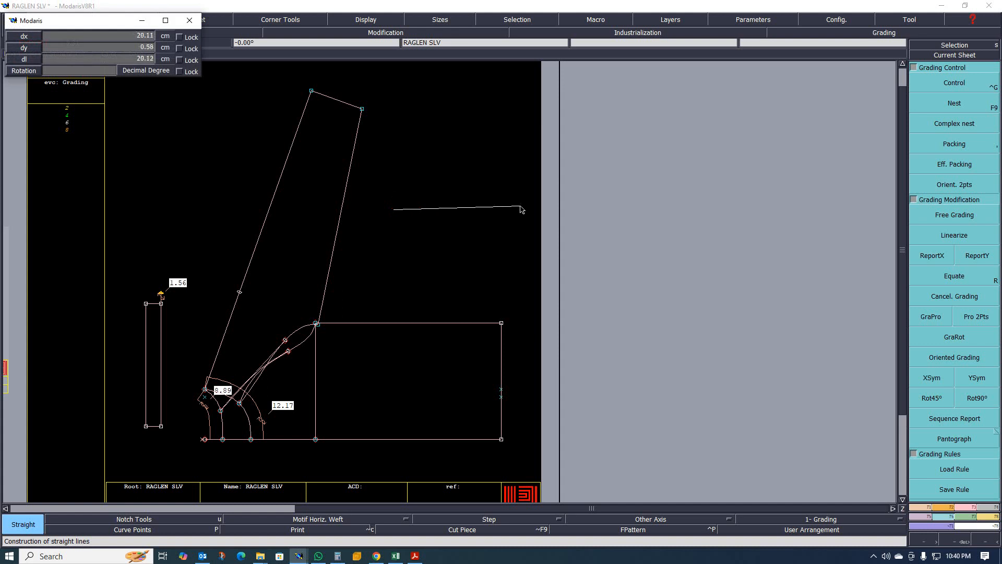
{"action": "left_click", "coordinate": [528, 210]}
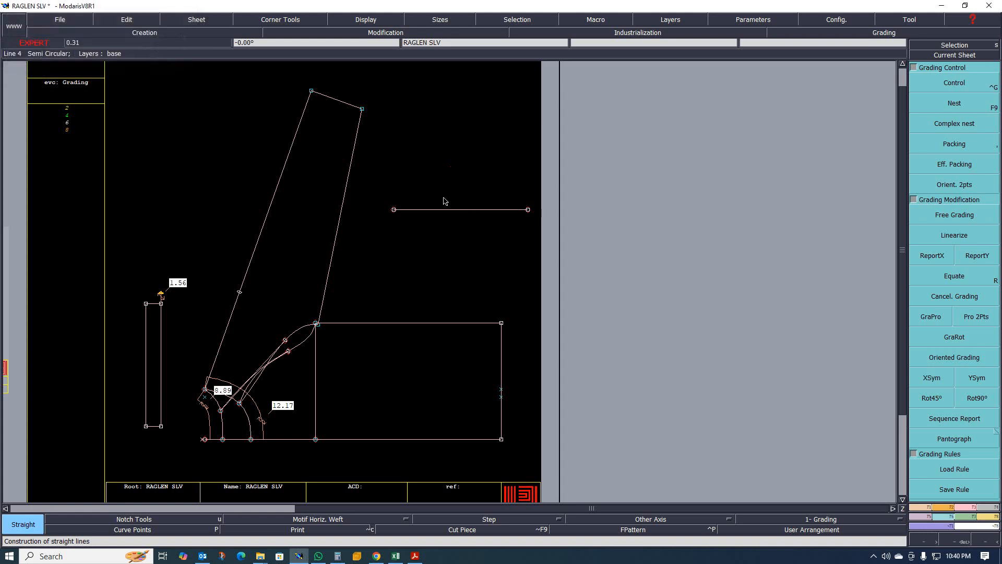
{"action": "left_click", "coordinate": [452, 167]}
{"action": "left_click", "coordinate": [452, 240]}
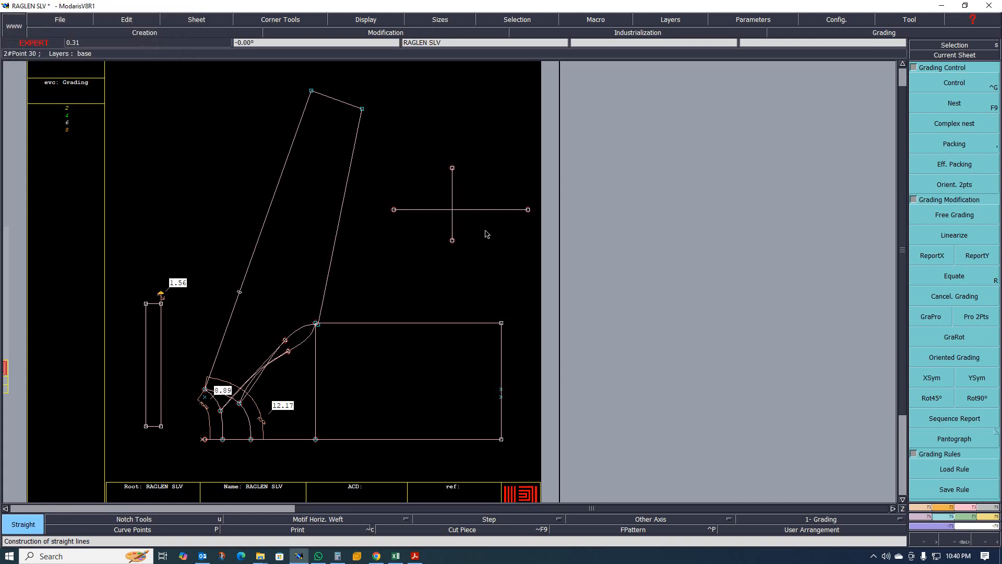
- Zoom in and out around the crossing lines drawn beside the sleeve to inspect them
{"action": "scroll", "coordinate": [464, 230], "scroll_direction": "down", "scroll_amount": 1}
{"action": "scroll", "coordinate": [467, 214], "scroll_direction": "up", "scroll_amount": 3}
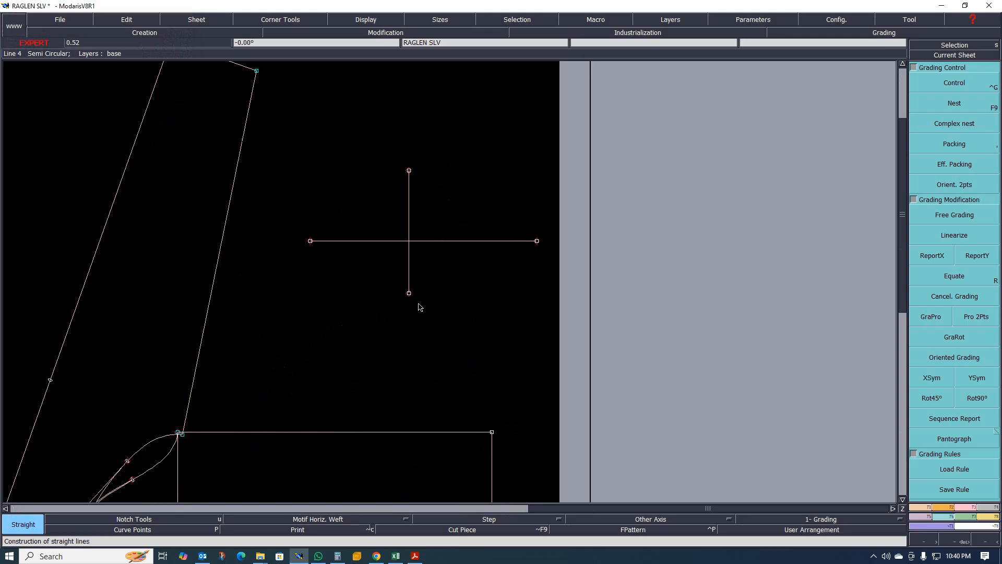
{"action": "scroll", "coordinate": [396, 209], "scroll_direction": "up", "scroll_amount": 1}
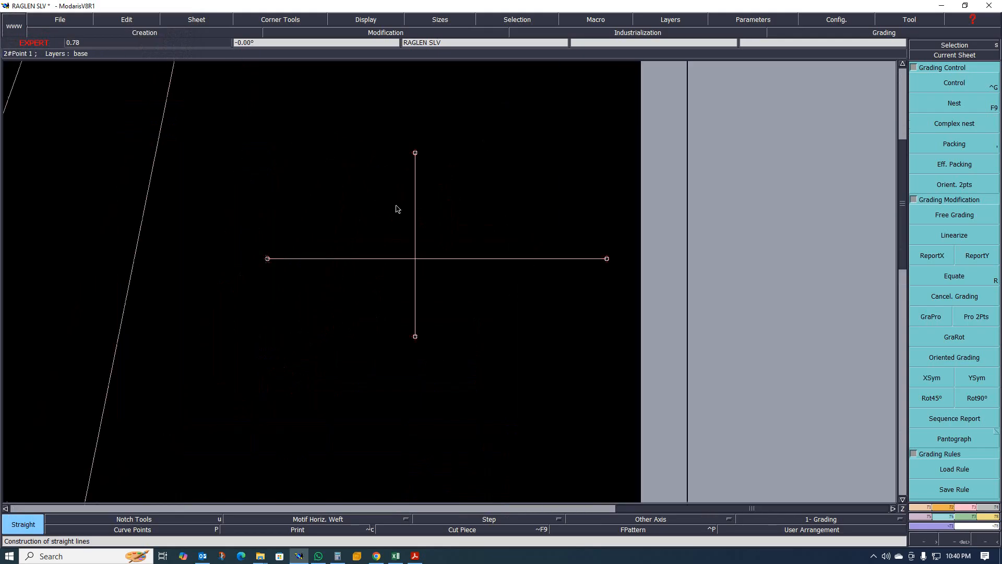
{"action": "scroll", "coordinate": [322, 254], "scroll_direction": "down", "scroll_amount": 2}
{"action": "scroll", "coordinate": [300, 259], "scroll_direction": "up", "scroll_amount": 2}
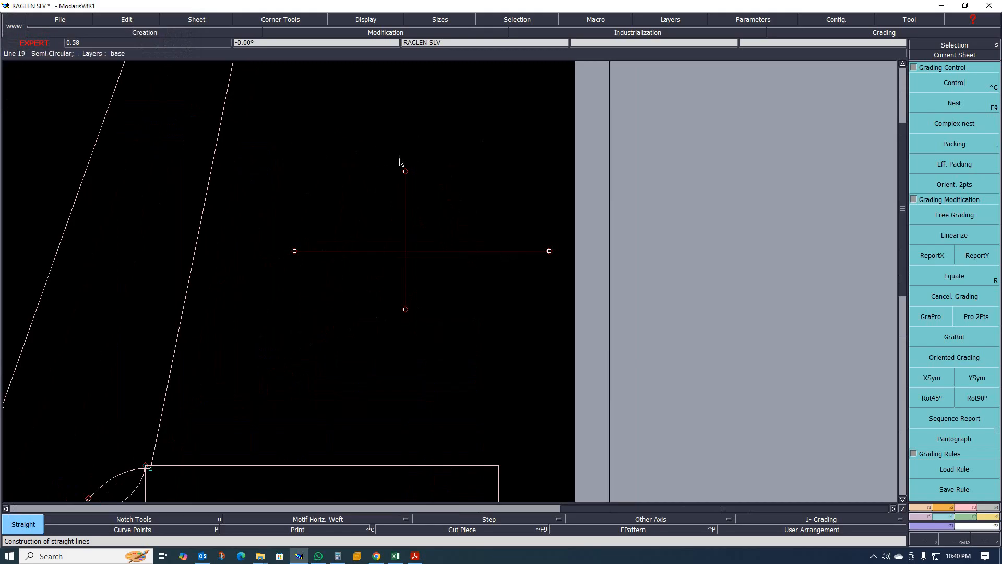
{"action": "scroll", "coordinate": [421, 229], "scroll_direction": "down", "scroll_amount": 1}
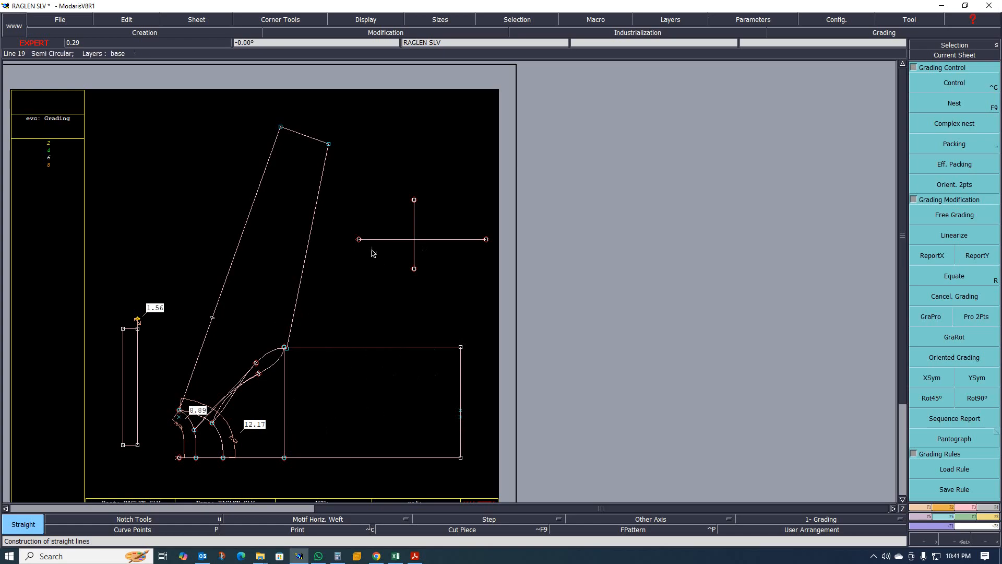
{"action": "scroll", "coordinate": [427, 240], "scroll_direction": "up", "scroll_amount": 1}
{"action": "scroll", "coordinate": [427, 240], "scroll_direction": "up", "scroll_amount": 1}
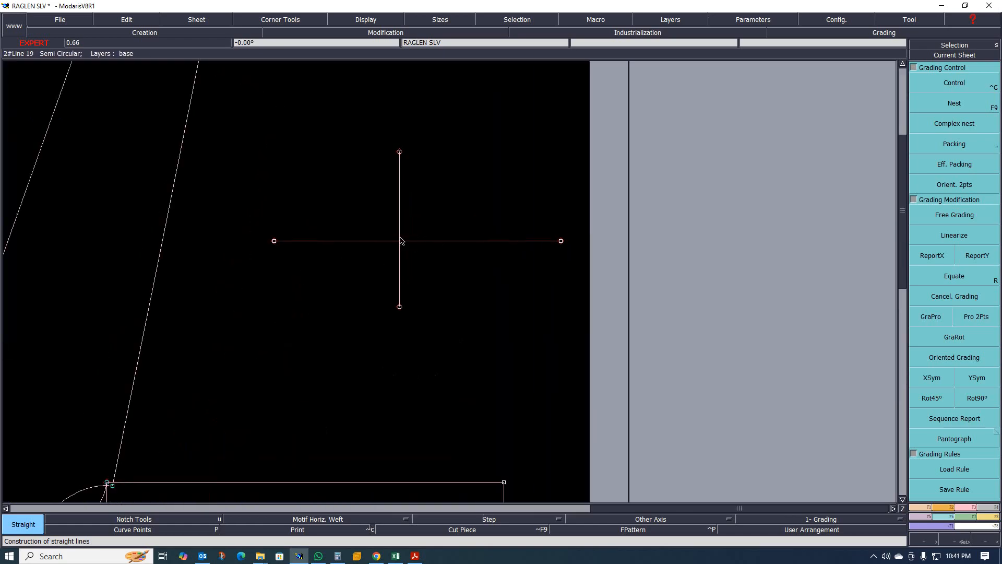
{"action": "scroll", "coordinate": [381, 261], "scroll_direction": "down", "scroll_amount": 2}
{"action": "scroll", "coordinate": [380, 265], "scroll_direction": "up", "scroll_amount": 2}
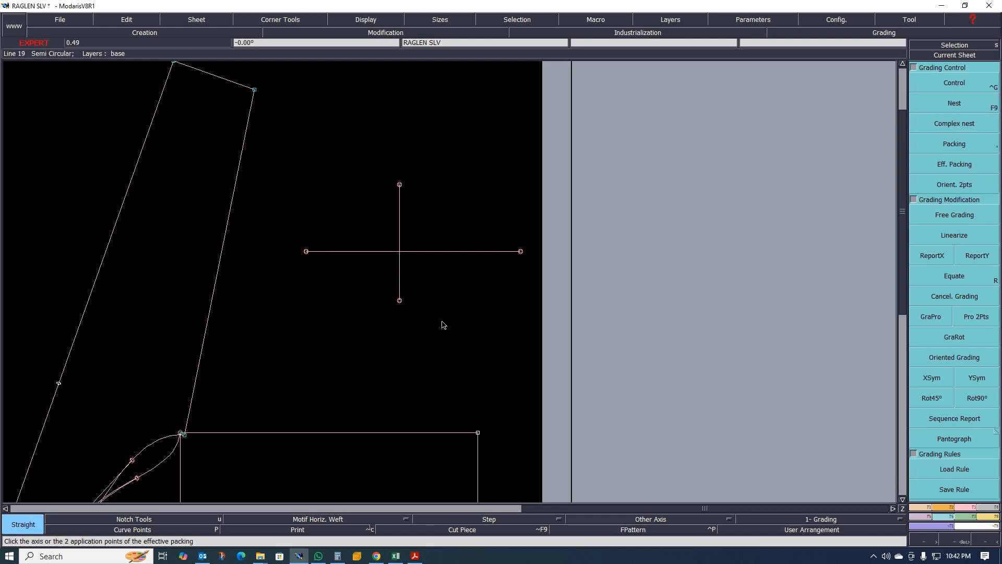
{"action": "scroll", "coordinate": [509, 282], "scroll_direction": "up", "scroll_amount": 2}
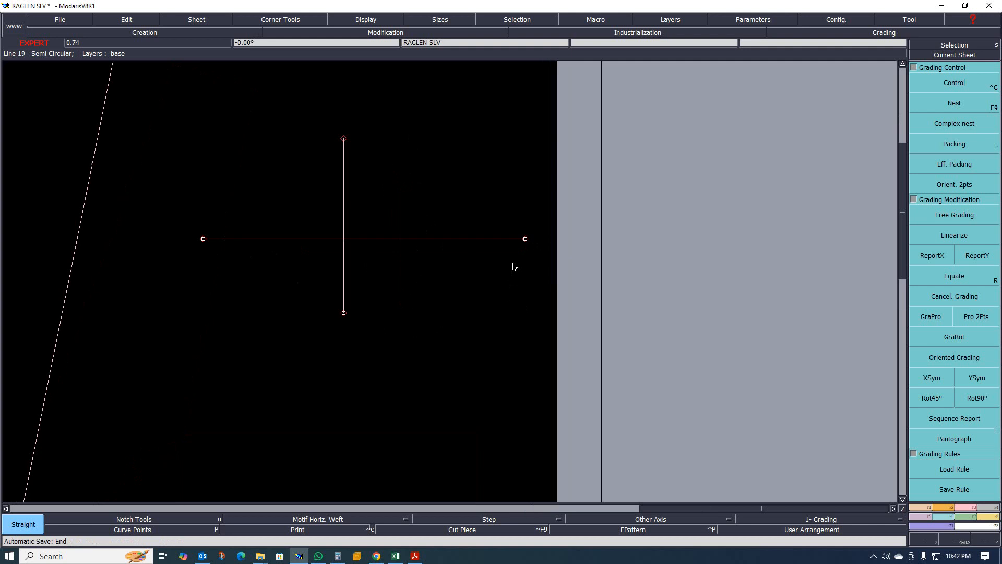
- Draw small crossed arrow marks with short straight lines at the right end of the horizontal line, undoing one stray line
{"action": "left_click", "coordinate": [536, 231]}
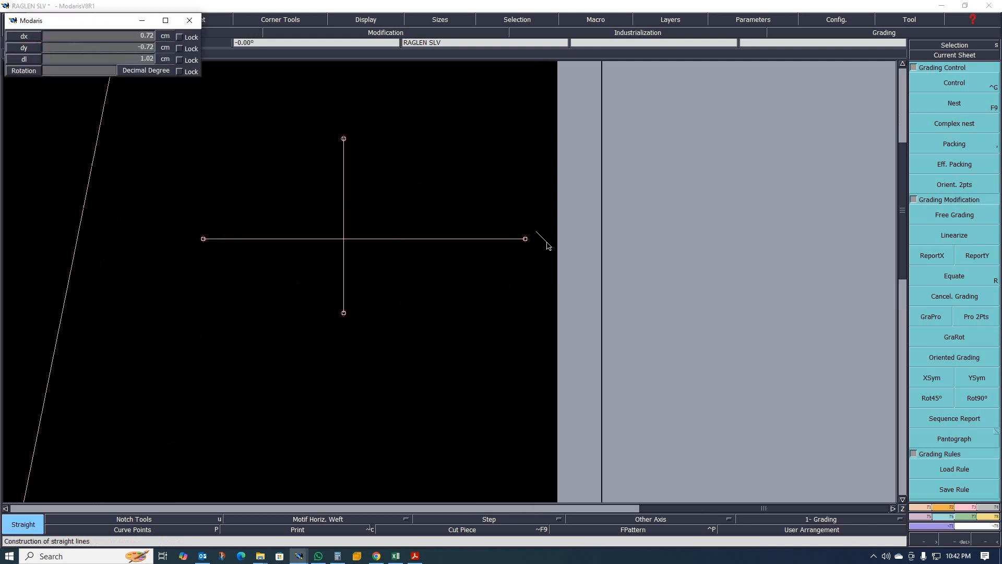
{"action": "left_click", "coordinate": [550, 235]}
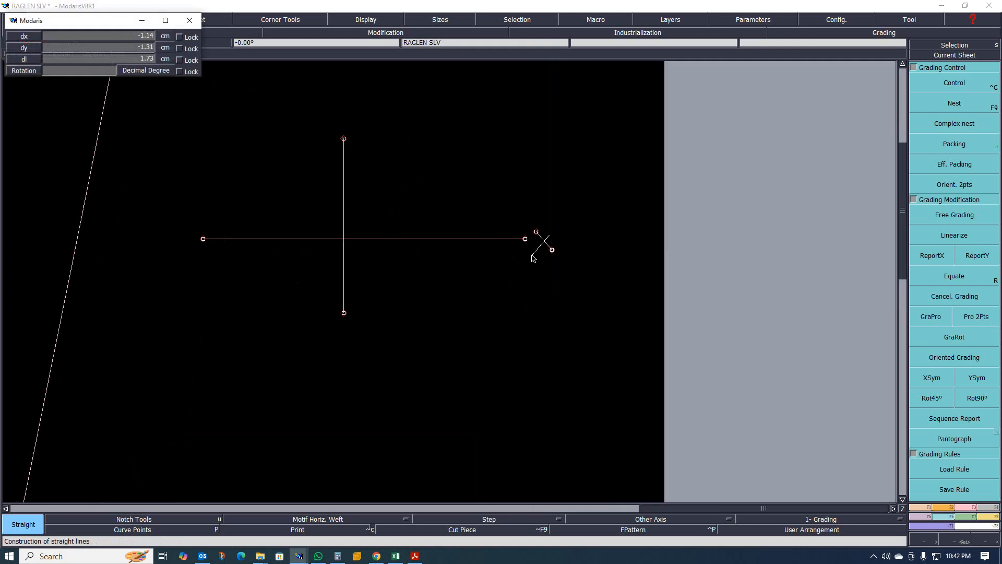
{"action": "left_click", "coordinate": [532, 255]}
{"action": "key", "text": "ctrl+z"}
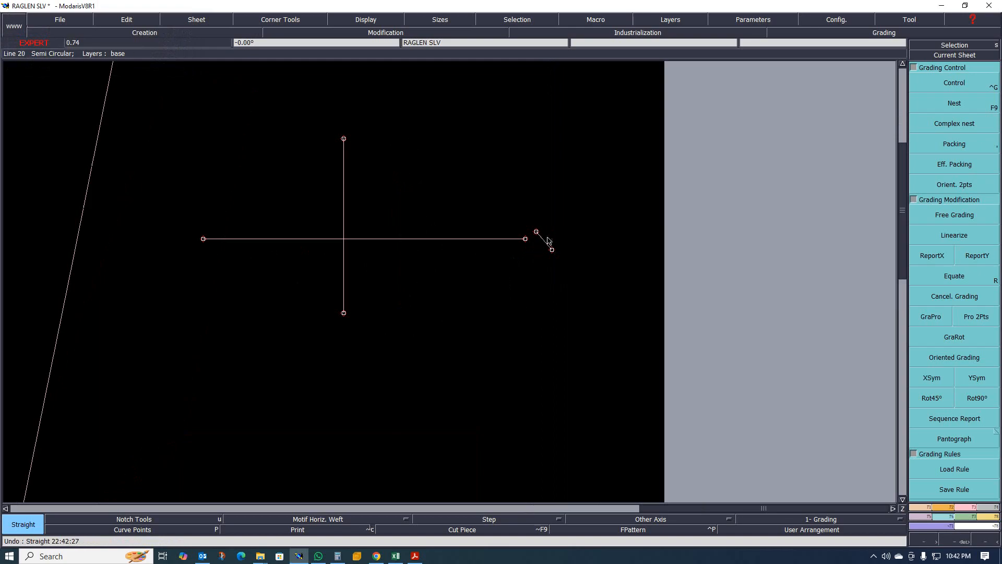
{"action": "left_click", "coordinate": [552, 231]}
{"action": "left_click", "coordinate": [535, 253]}
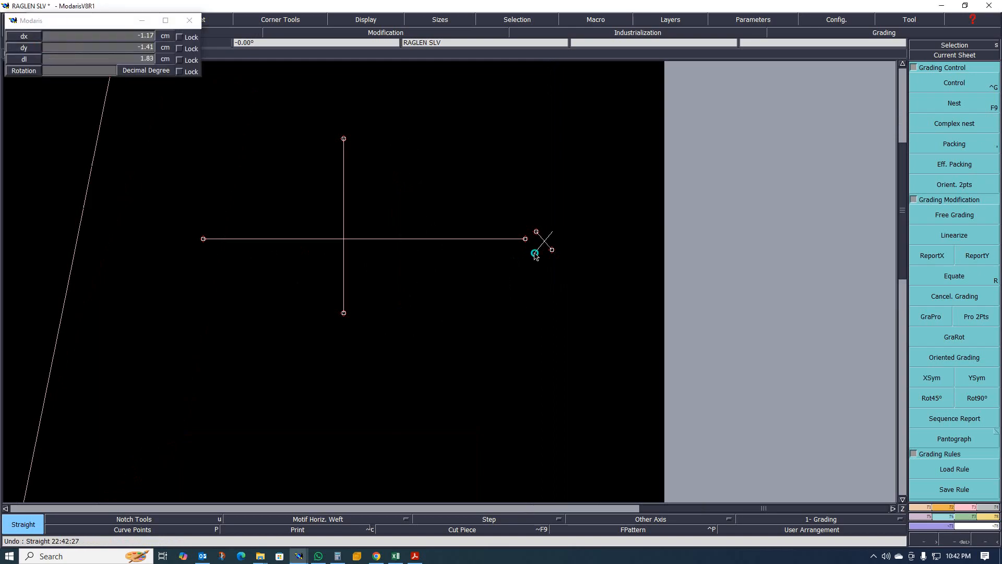
{"action": "scroll", "coordinate": [564, 241], "scroll_direction": "up", "scroll_amount": 1}
{"action": "left_click", "coordinate": [570, 244]}
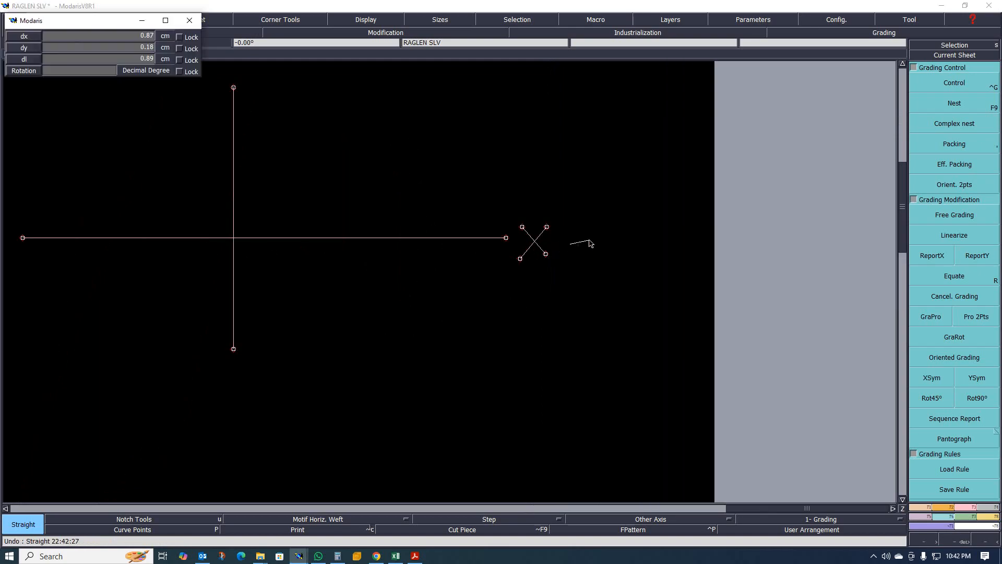
{"action": "left_click", "coordinate": [593, 244]}
{"action": "left_click", "coordinate": [580, 233]}
{"action": "left_click", "coordinate": [581, 249]}
- Draw small crossed arrow marks with short straight lines at the left end of the horizontal line
{"action": "scroll", "coordinate": [609, 251], "scroll_direction": "down", "scroll_amount": 1}
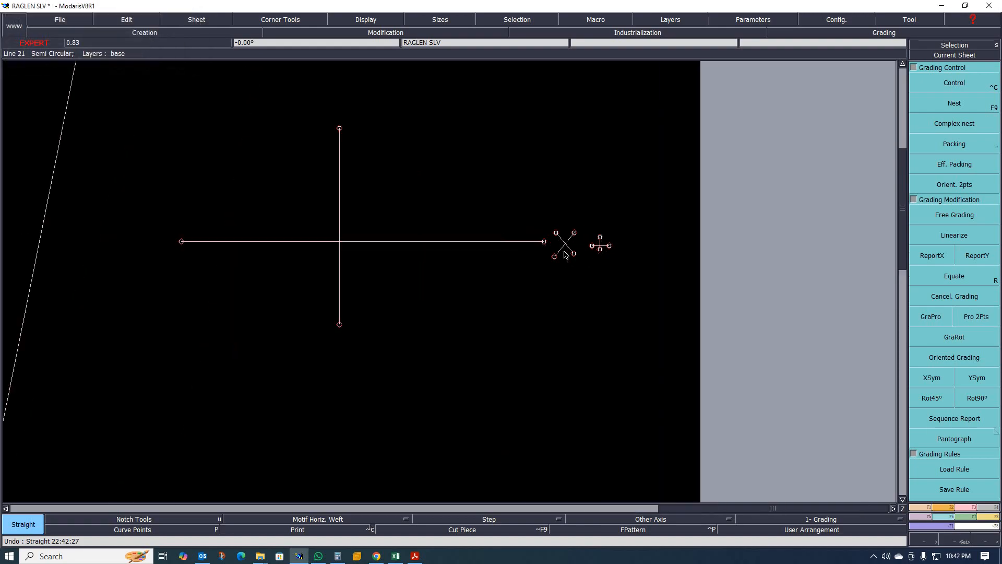
{"action": "scroll", "coordinate": [565, 253], "scroll_direction": "up", "scroll_amount": 1}
{"action": "scroll", "coordinate": [650, 244], "scroll_direction": "down", "scroll_amount": 1}
{"action": "scroll", "coordinate": [343, 260], "scroll_direction": "up", "scroll_amount": 1}
{"action": "left_click", "coordinate": [284, 216]}
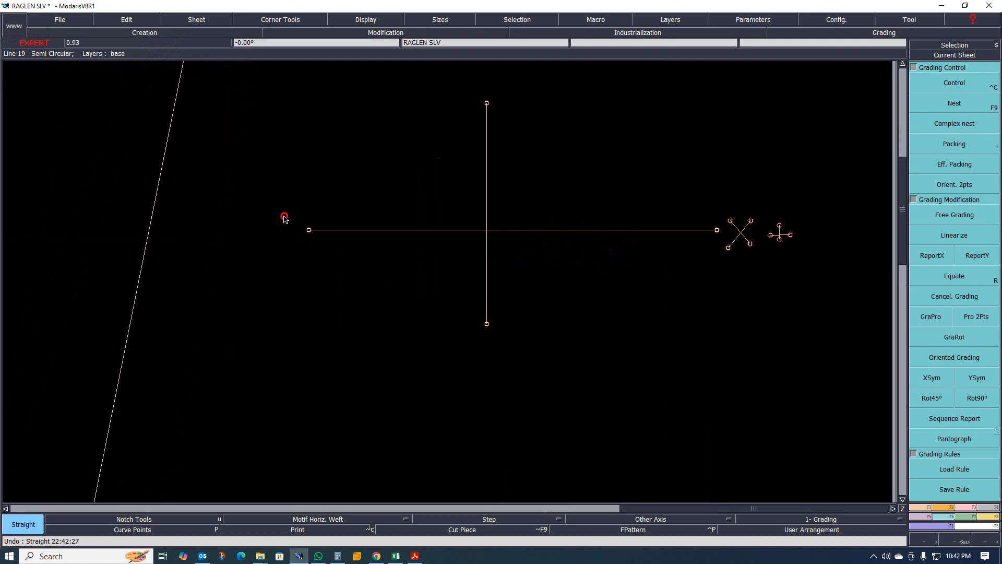
{"action": "left_click", "coordinate": [250, 247]}
{"action": "left_click", "coordinate": [255, 212]}
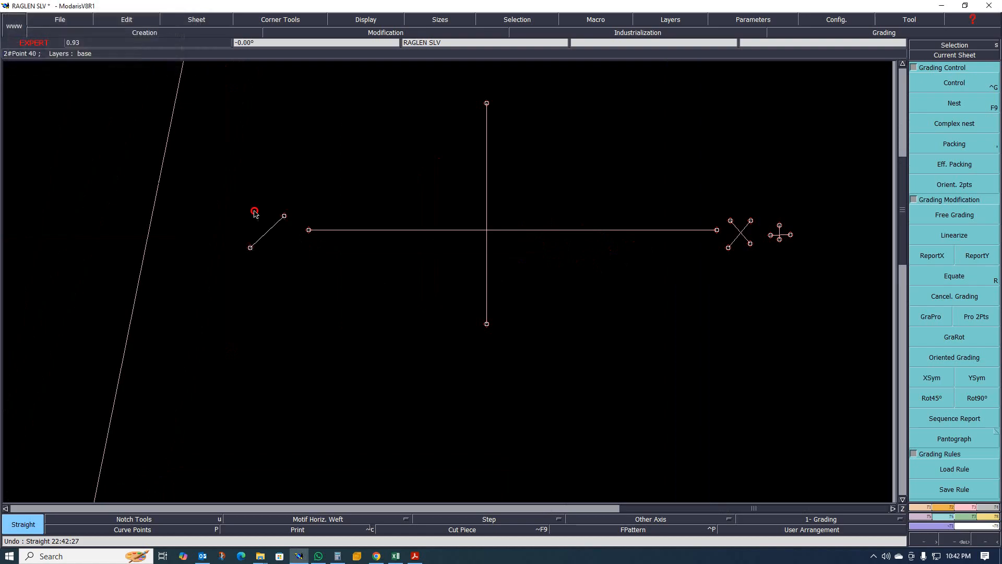
{"action": "left_click", "coordinate": [278, 246]}
{"action": "left_click", "coordinate": [207, 227]}
{"action": "left_click", "coordinate": [240, 226]}
- Draw small crossed arrow marks with short straight lines above the top end of the vertical line
{"action": "scroll", "coordinate": [306, 250], "scroll_direction": "down", "scroll_amount": 1}
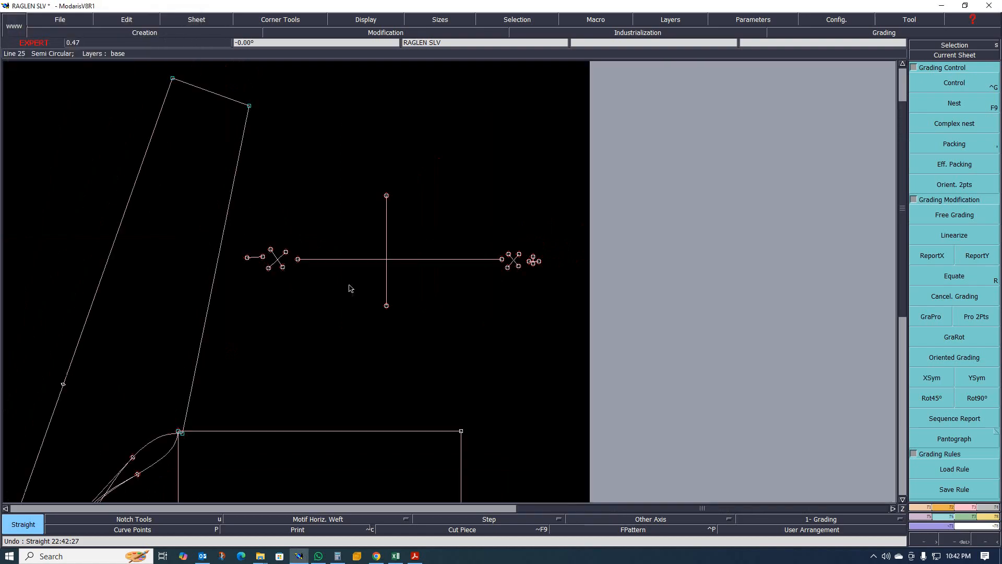
{"action": "scroll", "coordinate": [350, 288], "scroll_direction": "up", "scroll_amount": 1}
{"action": "left_click", "coordinate": [384, 126]}
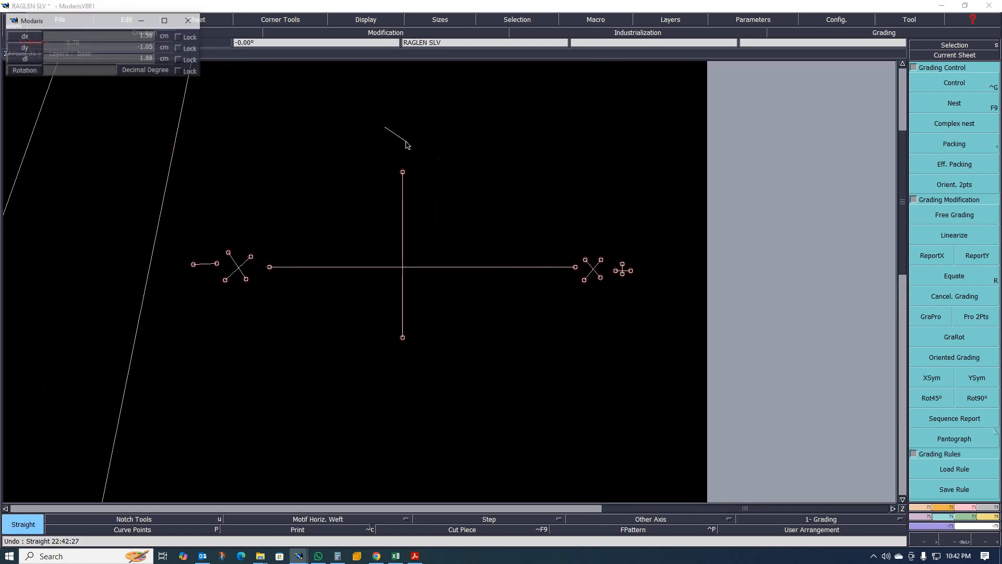
{"action": "left_click", "coordinate": [409, 138]}
{"action": "left_click", "coordinate": [408, 107]}
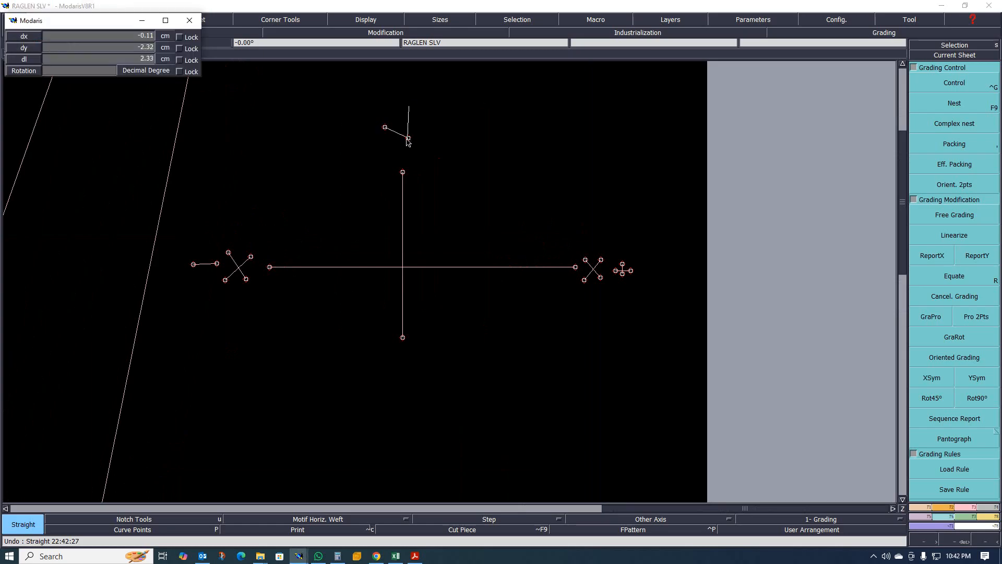
{"action": "left_click", "coordinate": [408, 138]}
{"action": "left_click", "coordinate": [409, 137]}
{"action": "left_click", "coordinate": [419, 154]}
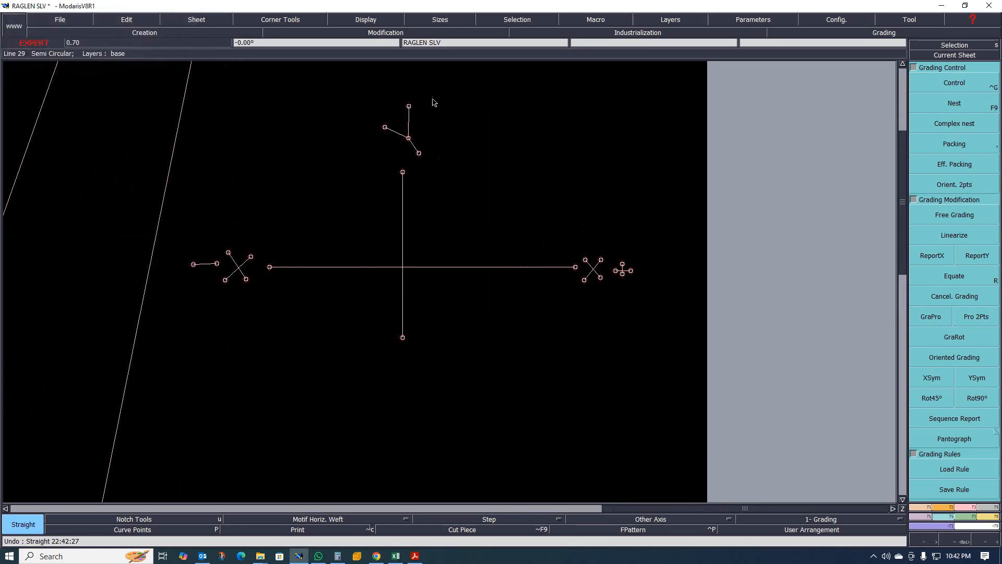
{"action": "left_click", "coordinate": [434, 96]}
{"action": "left_click", "coordinate": [448, 117]}
{"action": "left_click", "coordinate": [435, 110]}
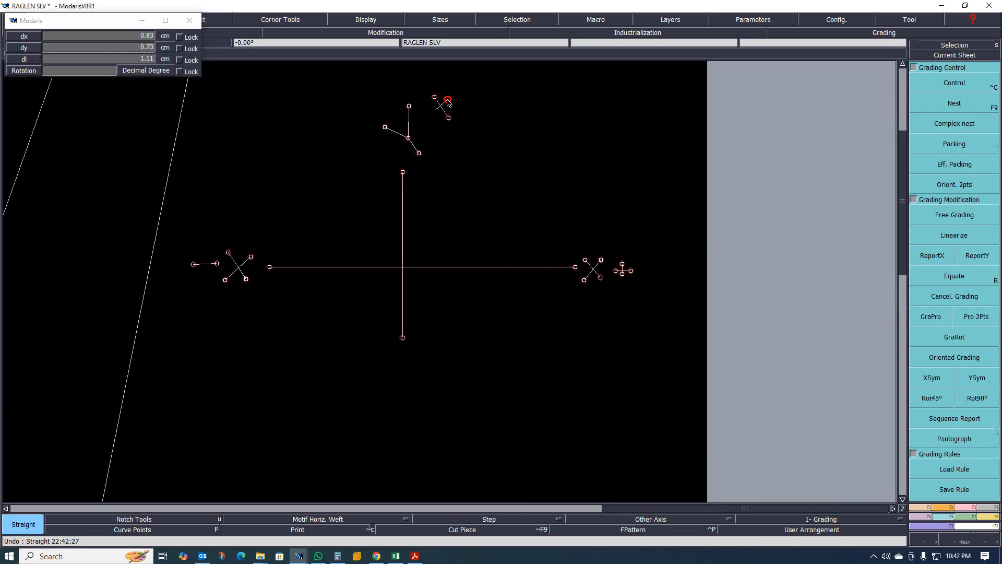
{"action": "left_click", "coordinate": [448, 100]}
- Draw small crossed arrow marks with short straight lines below the bottom end of the vertical line
{"action": "left_click", "coordinate": [400, 358]}
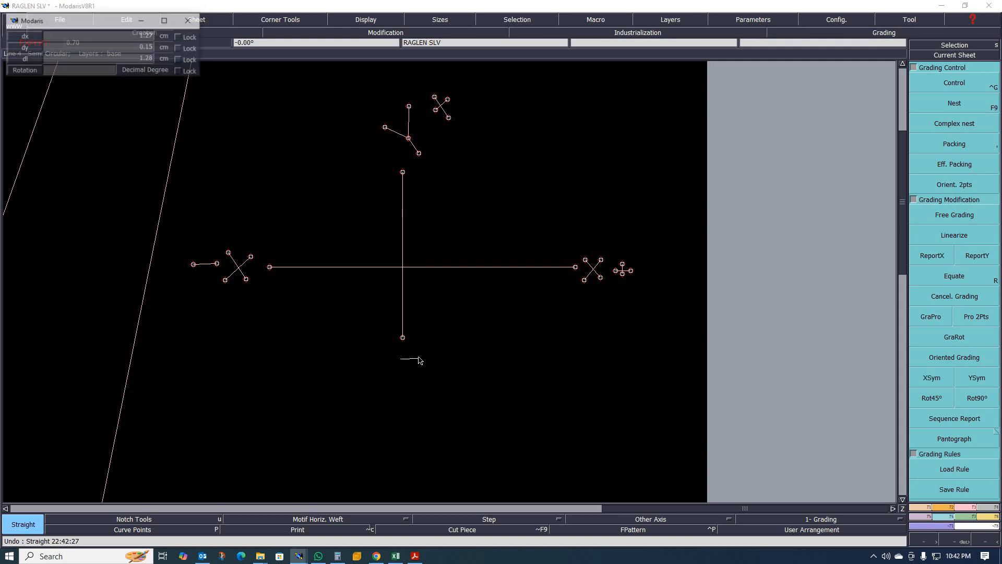
{"action": "left_click", "coordinate": [416, 370]}
{"action": "left_click", "coordinate": [415, 369]}
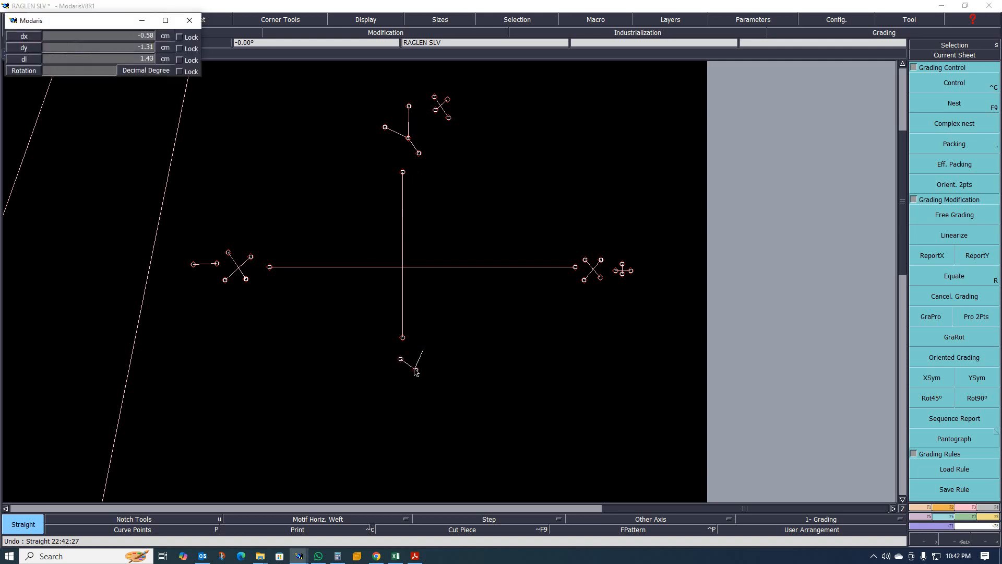
{"action": "left_click", "coordinate": [422, 350]}
{"action": "left_click", "coordinate": [416, 369]}
{"action": "left_click", "coordinate": [425, 374]}
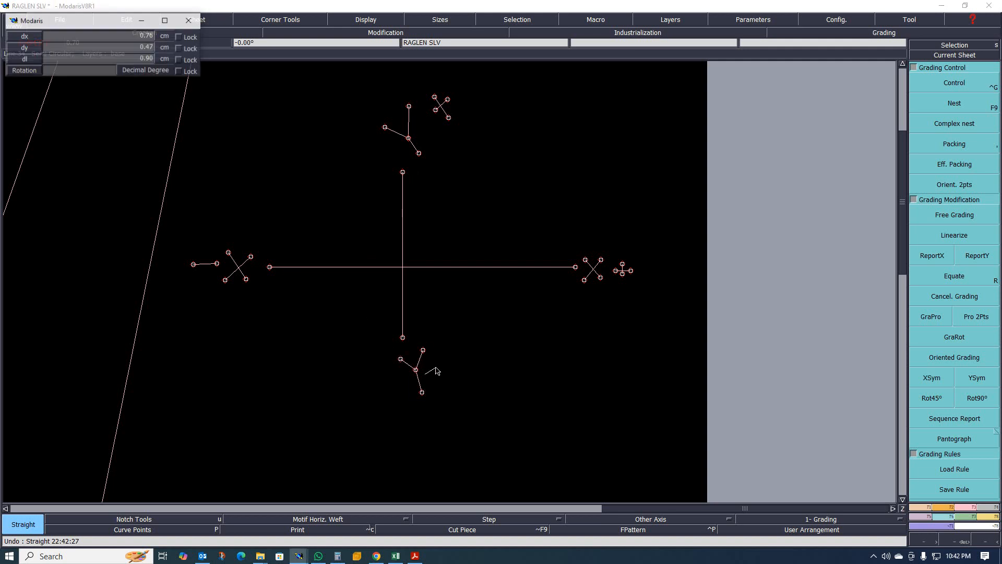
{"action": "left_click", "coordinate": [439, 368]}
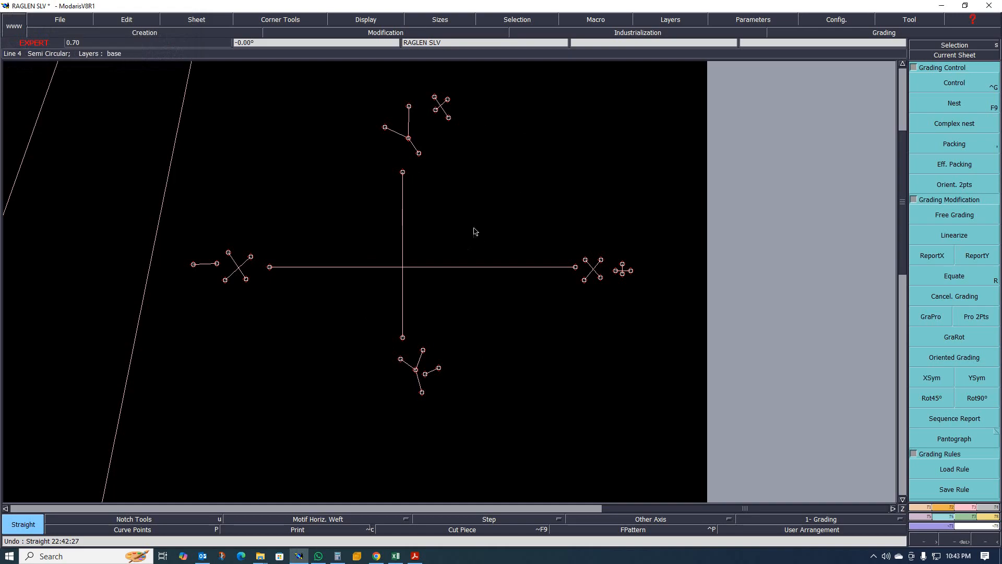
- Zoom out and back in to view the whole sheet with the sleeve and the marked cross
{"action": "scroll", "coordinate": [486, 224], "scroll_direction": "down", "scroll_amount": 1}
{"action": "scroll", "coordinate": [456, 255], "scroll_direction": "up", "scroll_amount": 1}
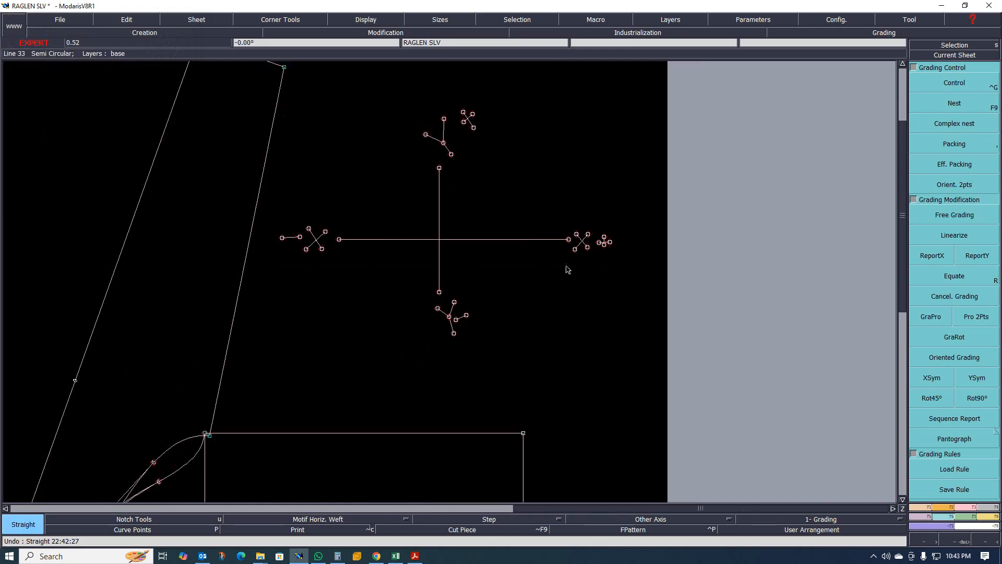
{"action": "scroll", "coordinate": [458, 180], "scroll_direction": "down", "scroll_amount": 1}
{"action": "scroll", "coordinate": [458, 180], "scroll_direction": "down", "scroll_amount": 1}
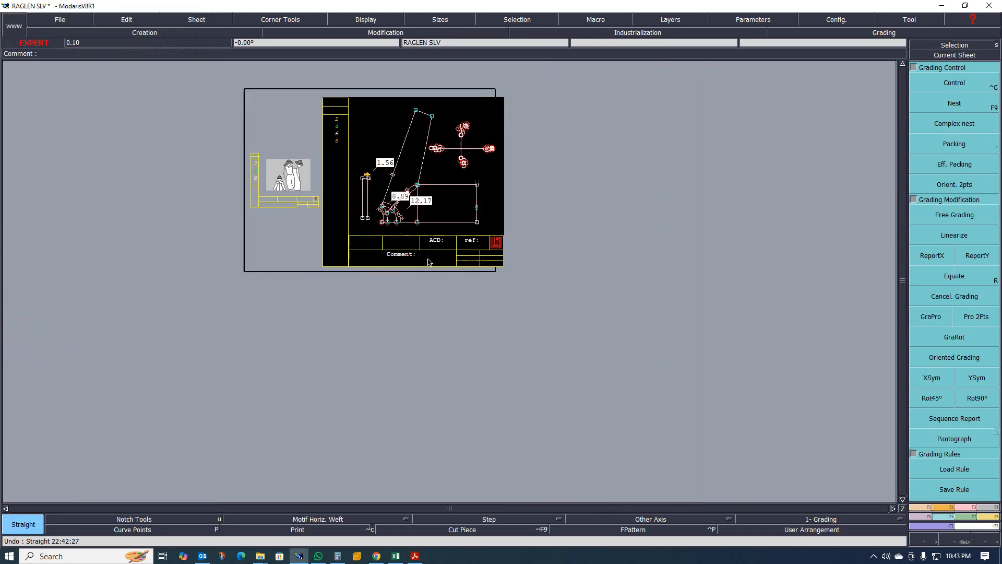
{"action": "scroll", "coordinate": [412, 204], "scroll_direction": "up", "scroll_amount": 1}
{"action": "scroll", "coordinate": [412, 204], "scroll_direction": "down", "scroll_amount": 1}
{"action": "scroll", "coordinate": [389, 240], "scroll_direction": "up", "scroll_amount": 2}
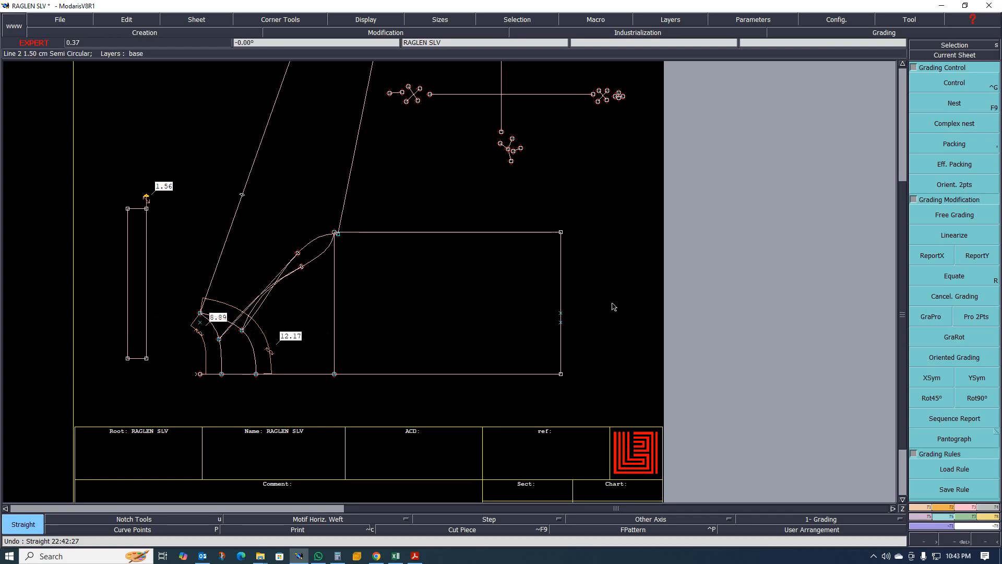
{"action": "scroll", "coordinate": [418, 313], "scroll_direction": "down", "scroll_amount": 2}
{"action": "scroll", "coordinate": [413, 310], "scroll_direction": "up", "scroll_amount": 1}
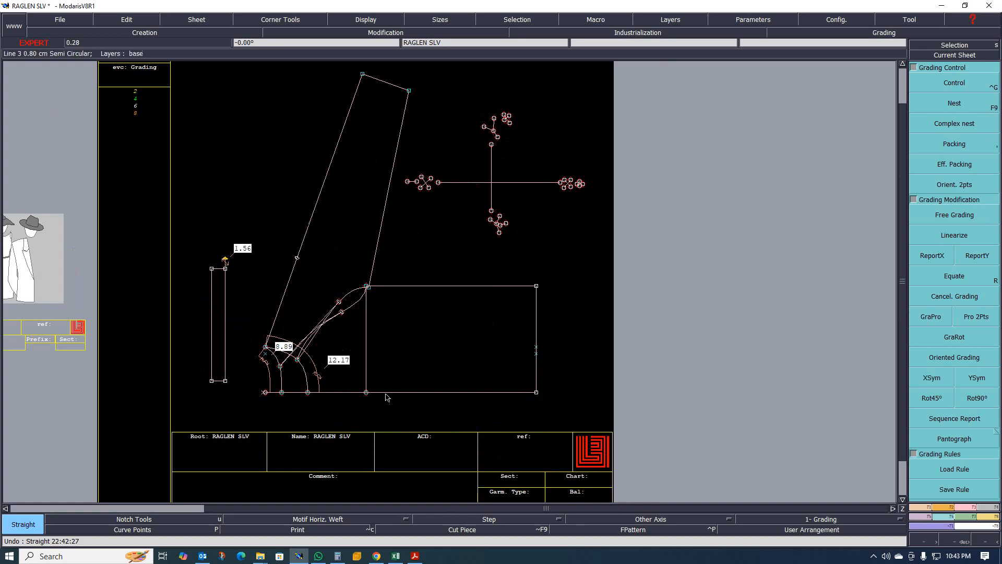
{"action": "scroll", "coordinate": [412, 131], "scroll_direction": "down", "scroll_amount": 2}
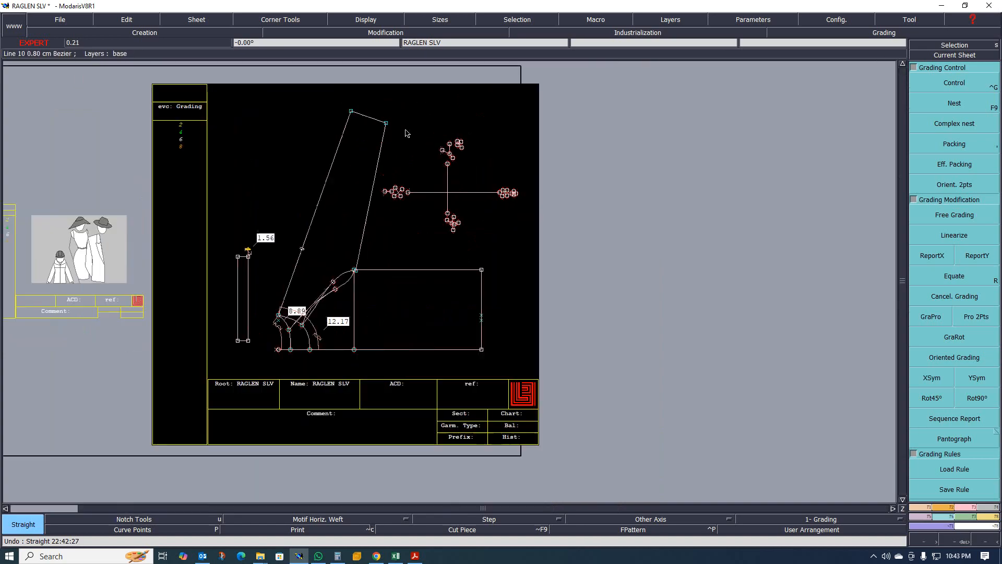
{"action": "scroll", "coordinate": [405, 130], "scroll_direction": "up", "scroll_amount": 3}
- Delete the crossing lines together with all the small arrow marks beside the sleeve
{"action": "left_click_drag", "start_coordinate": [384, 121], "coordinate": [552, 265]}
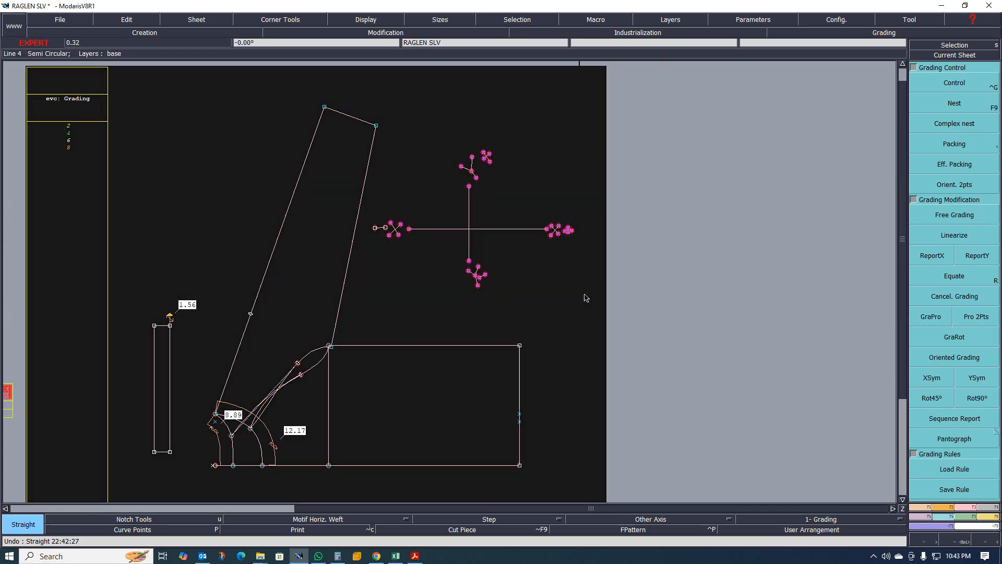
{"action": "key", "text": "Delete"}
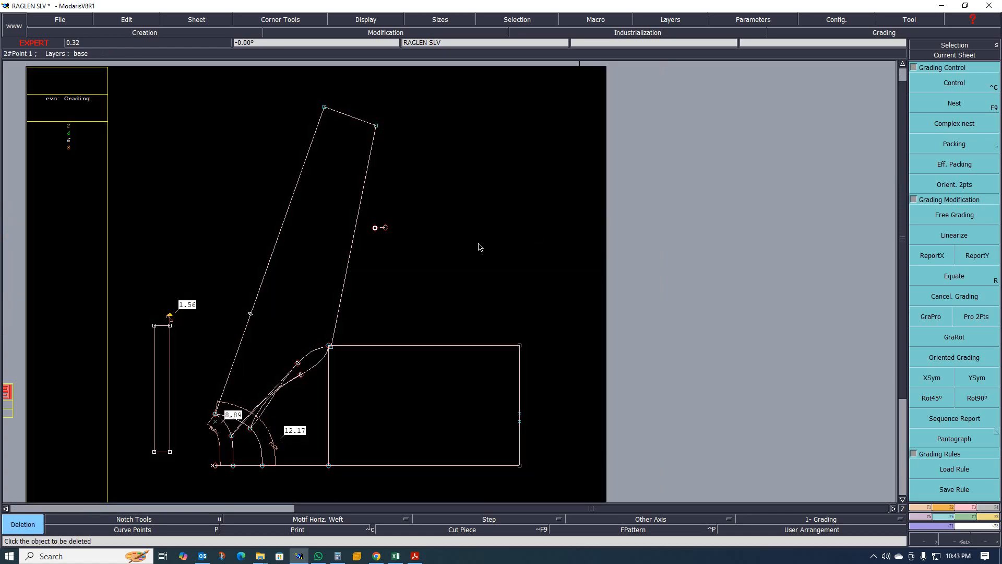
{"action": "left_click_drag", "start_coordinate": [367, 214], "coordinate": [406, 240]}
{"action": "left_click", "coordinate": [380, 228]}
{"action": "scroll", "coordinate": [431, 192], "scroll_direction": "down", "scroll_amount": 2}
{"action": "scroll", "coordinate": [426, 261], "scroll_direction": "up", "scroll_amount": 1}
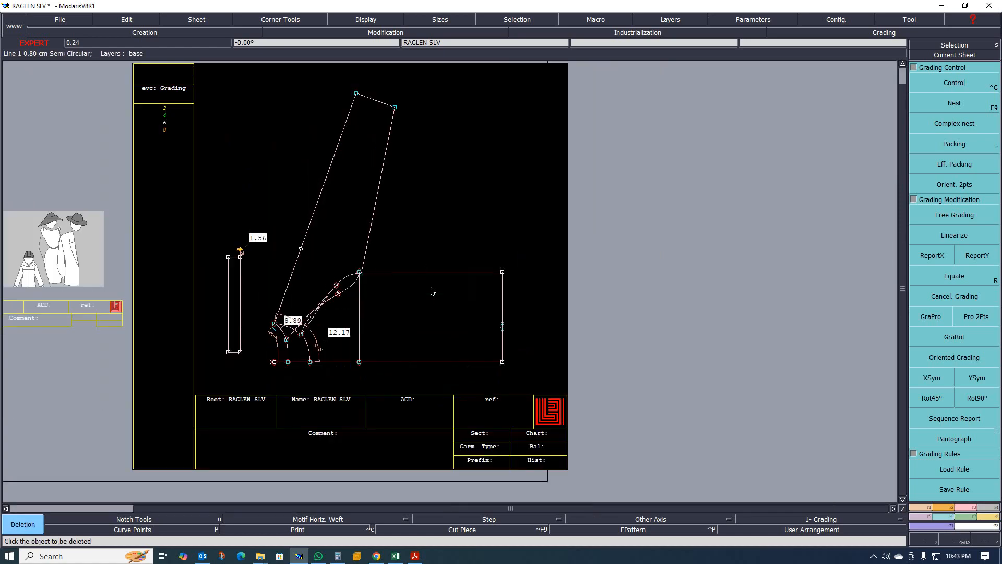
{"action": "scroll", "coordinate": [401, 256], "scroll_direction": "down", "scroll_amount": 1}
- Grade the rectangle's upper-right corner point with a 4 cm horizontal step per size using grading Control, then close the table
{"action": "left_click", "coordinate": [955, 83]}
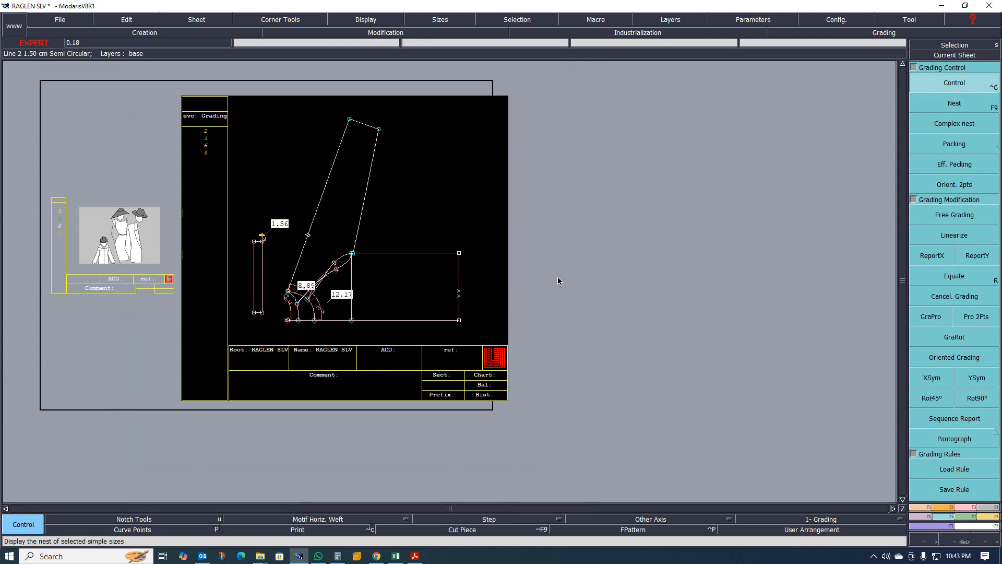
{"action": "left_click", "coordinate": [459, 254]}
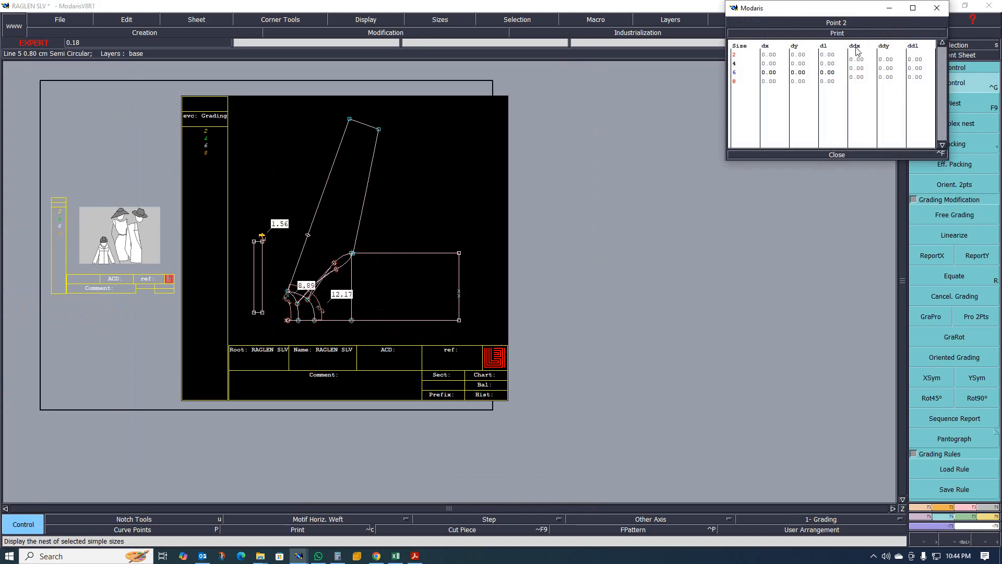
{"action": "left_click_drag", "start_coordinate": [863, 64], "coordinate": [864, 79]}
{"action": "type", "text": "4"}
{"action": "key", "text": "Return"}
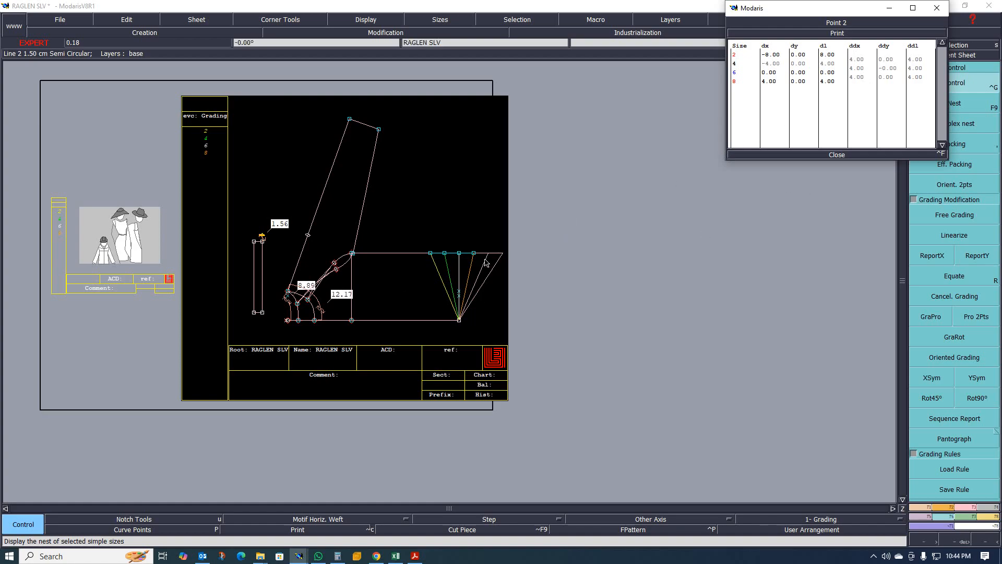
{"action": "left_click", "coordinate": [835, 155]}
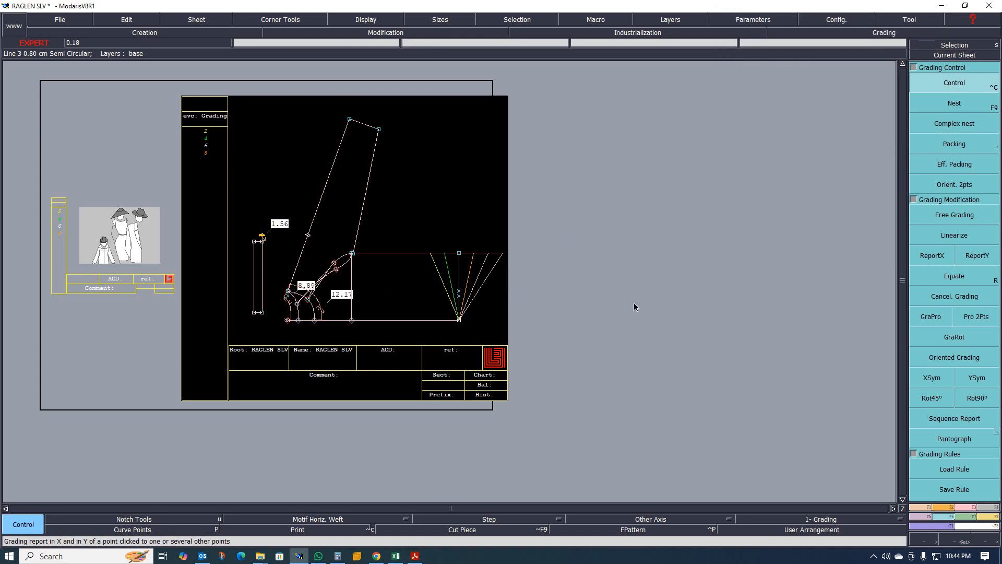
- Report the X grading of the vertical line's top point onto its bottom point so the line grades parallel
{"action": "left_click", "coordinate": [932, 257]}
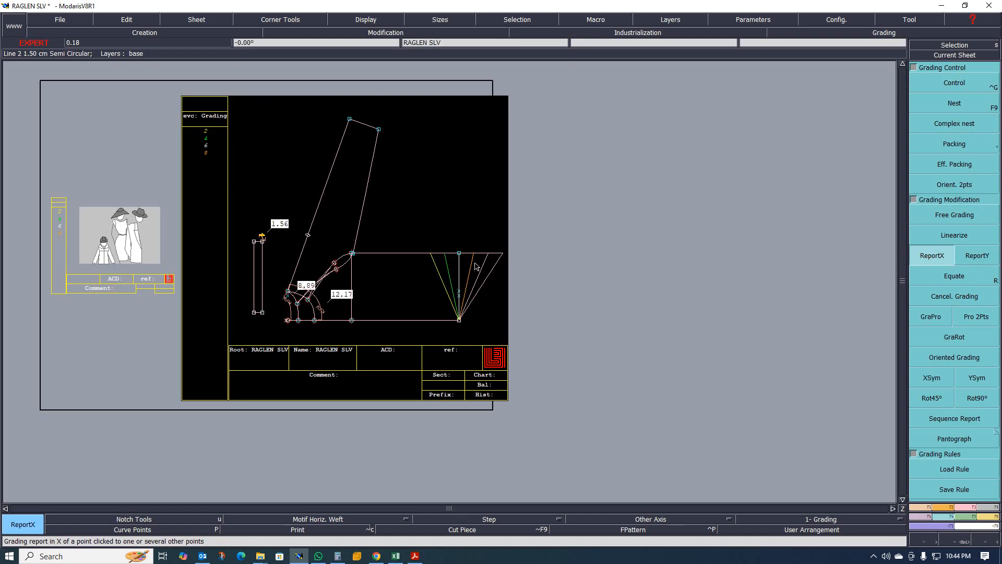
{"action": "left_click", "coordinate": [459, 254]}
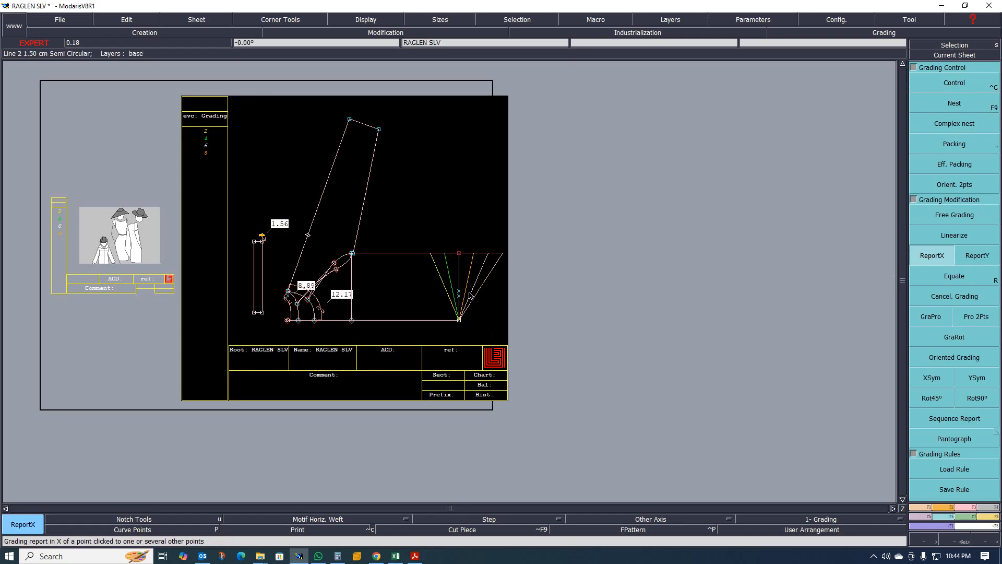
{"action": "left_click", "coordinate": [458, 320]}
{"action": "scroll", "coordinate": [456, 316], "scroll_direction": "up", "scroll_amount": 1}
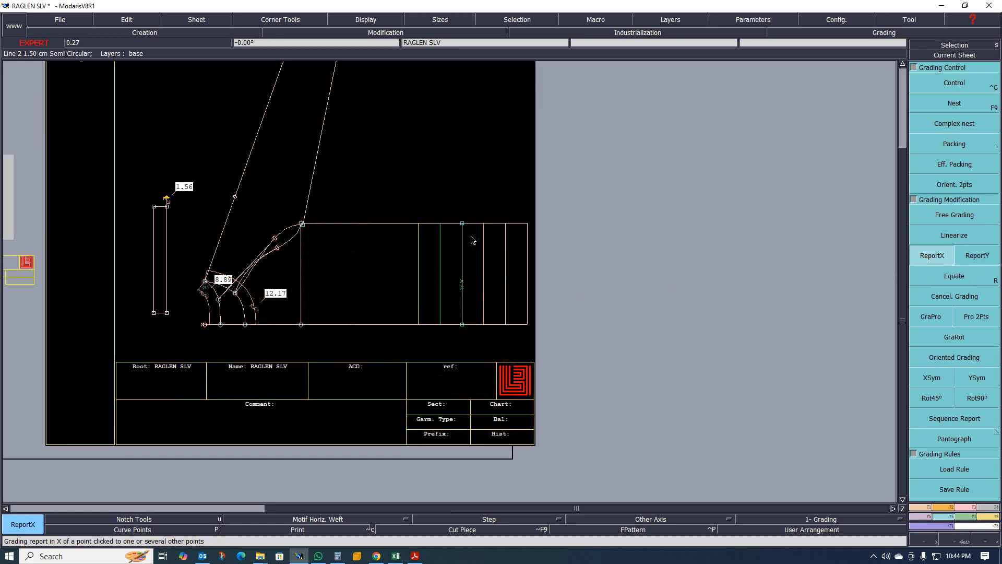
{"action": "key", "text": "ctrl+z"}
{"action": "left_click_drag", "start_coordinate": [445, 202], "coordinate": [493, 344]}
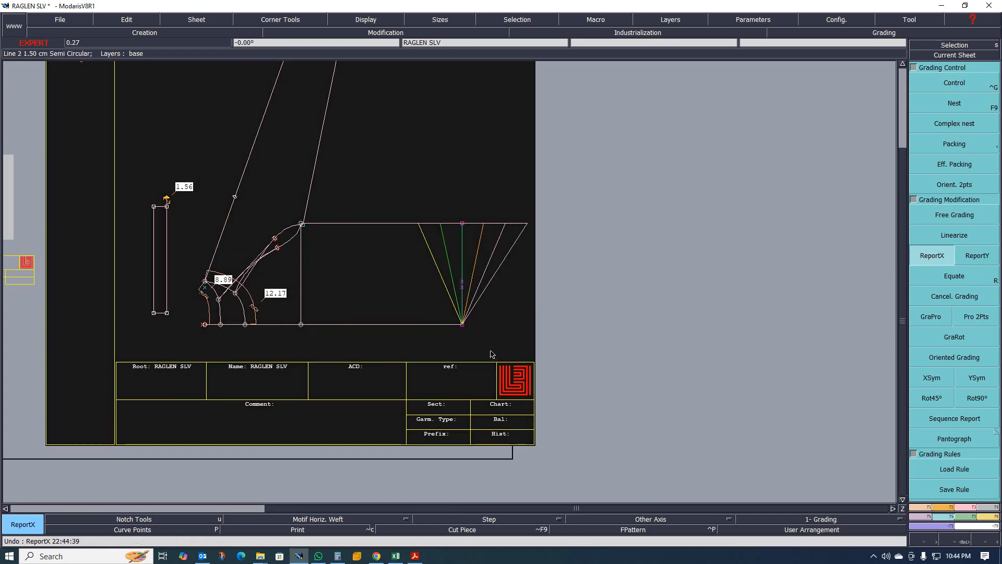
{"action": "left_click", "coordinate": [462, 226]}
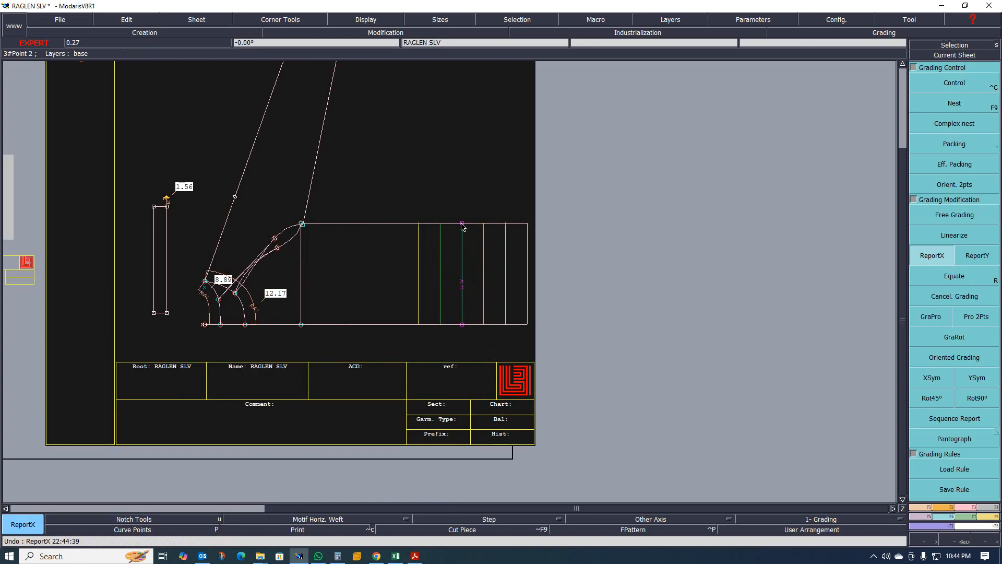
{"action": "scroll", "coordinate": [452, 282], "scroll_direction": "up", "scroll_amount": 1}
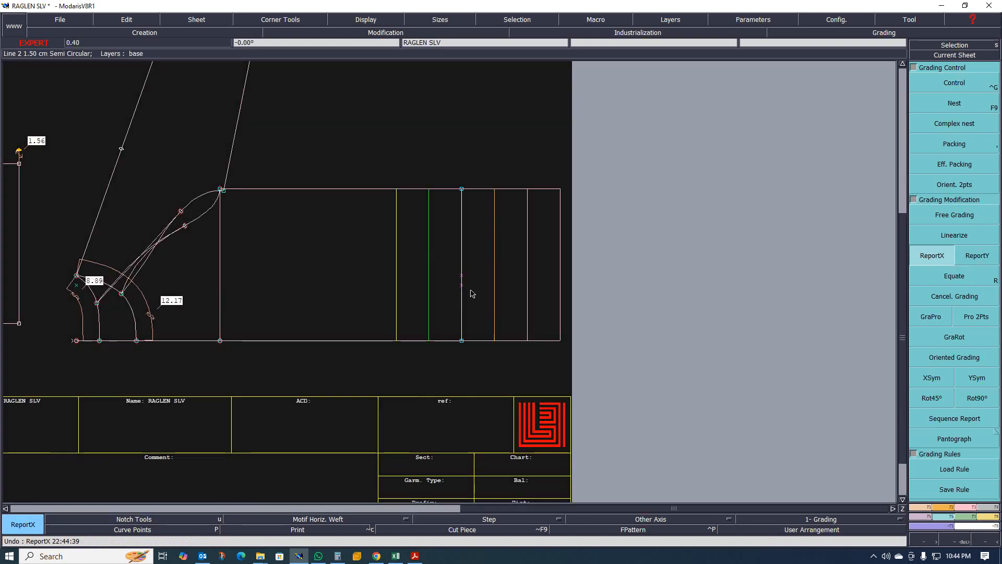
- Delete the middle point on the graded vertical line inside the rectangle
{"action": "key", "text": "Delete"}
{"action": "left_click", "coordinate": [460, 284]}
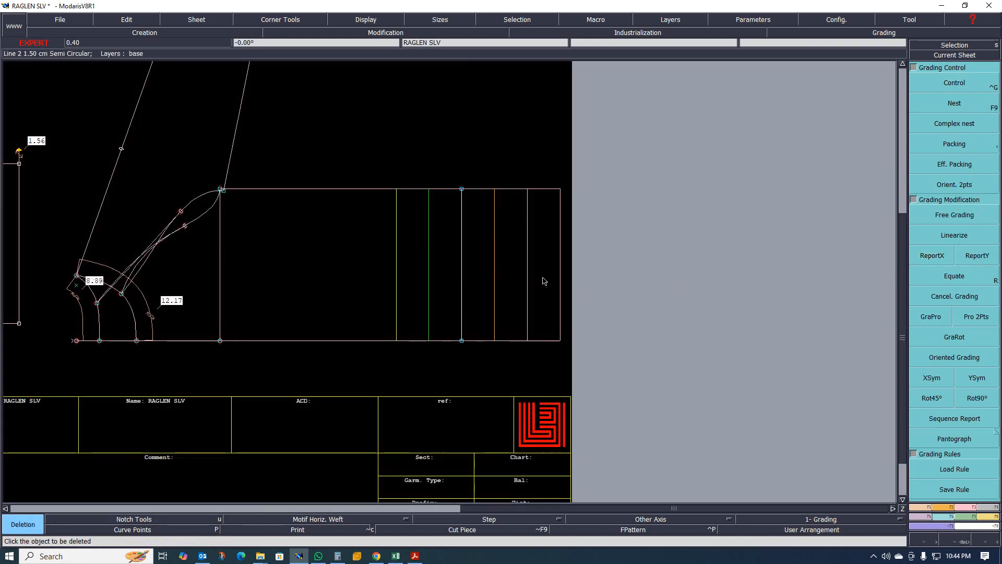
{"action": "scroll", "coordinate": [546, 281], "scroll_direction": "down", "scroll_amount": 1}
{"action": "scroll", "coordinate": [424, 242], "scroll_direction": "up", "scroll_amount": 2}
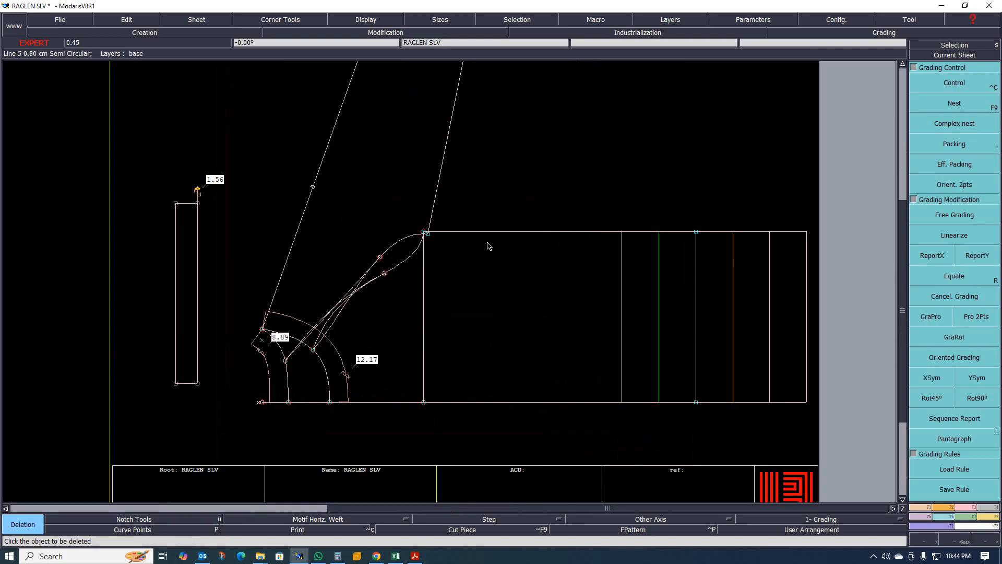
- Switch to the size chart spreadsheet to review the measurements, then return to the pattern
{"action": "left_click", "coordinate": [396, 556]}
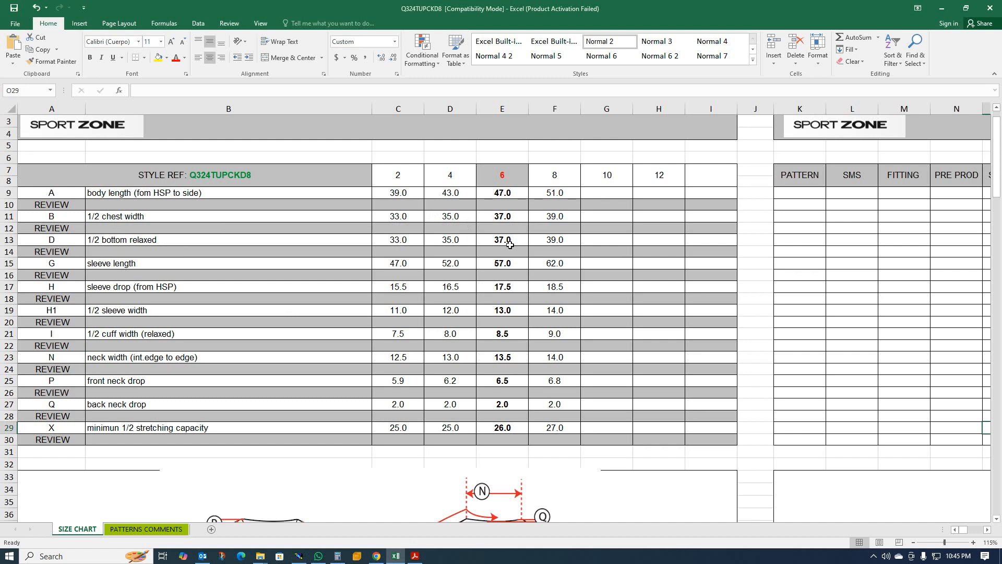
{"action": "left_click", "coordinate": [942, 8]}
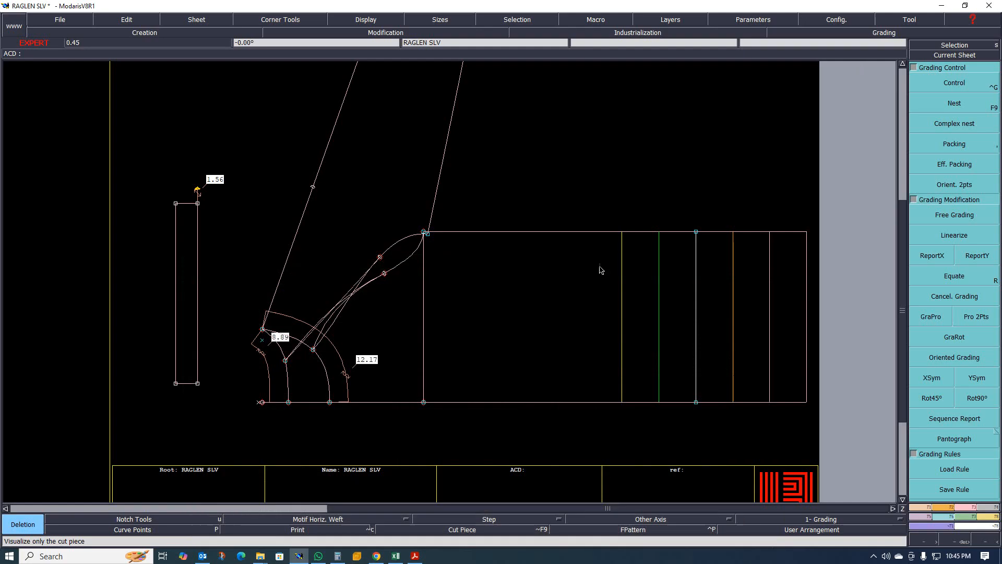
- Grade the sleeve cap's upper corner point with a 1 cm vertical step per size using grading Control, then close the table
{"action": "scroll", "coordinate": [441, 210], "scroll_direction": "up", "scroll_amount": 3}
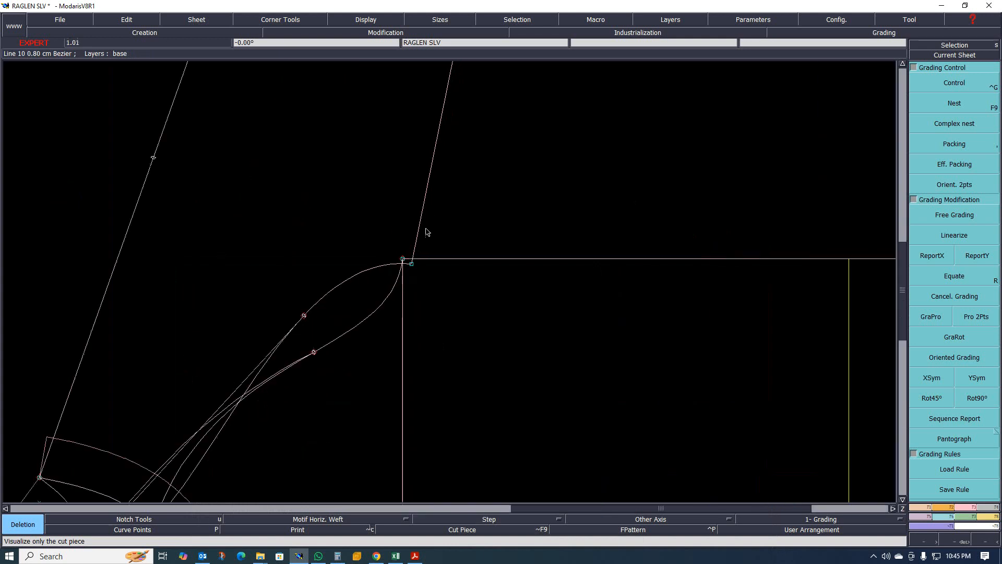
{"action": "left_click", "coordinate": [954, 83]}
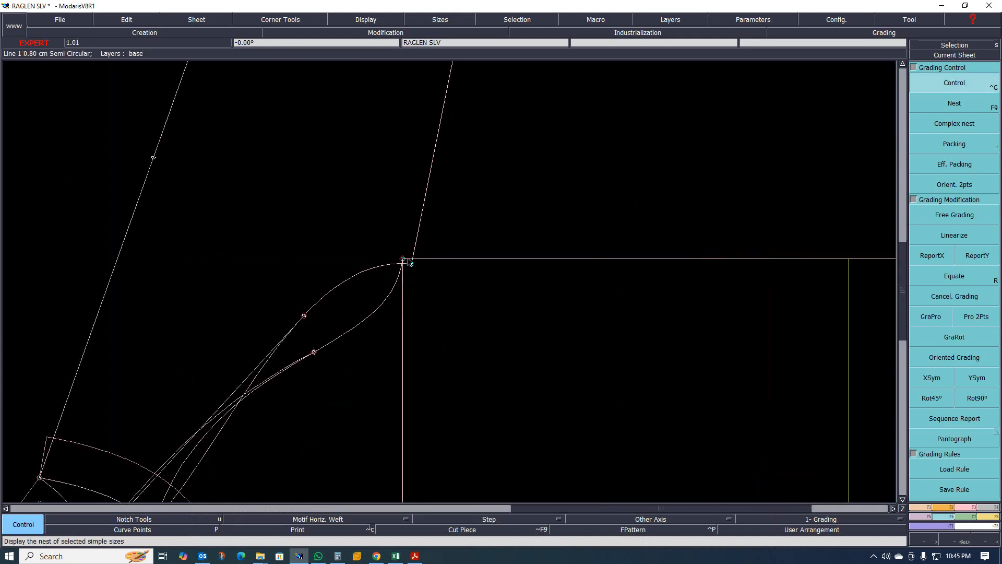
{"action": "left_click", "coordinate": [403, 261]}
{"action": "left_click_drag", "start_coordinate": [886, 59], "coordinate": [890, 79]}
{"action": "type", "text": "1"}
{"action": "key", "text": "Return"}
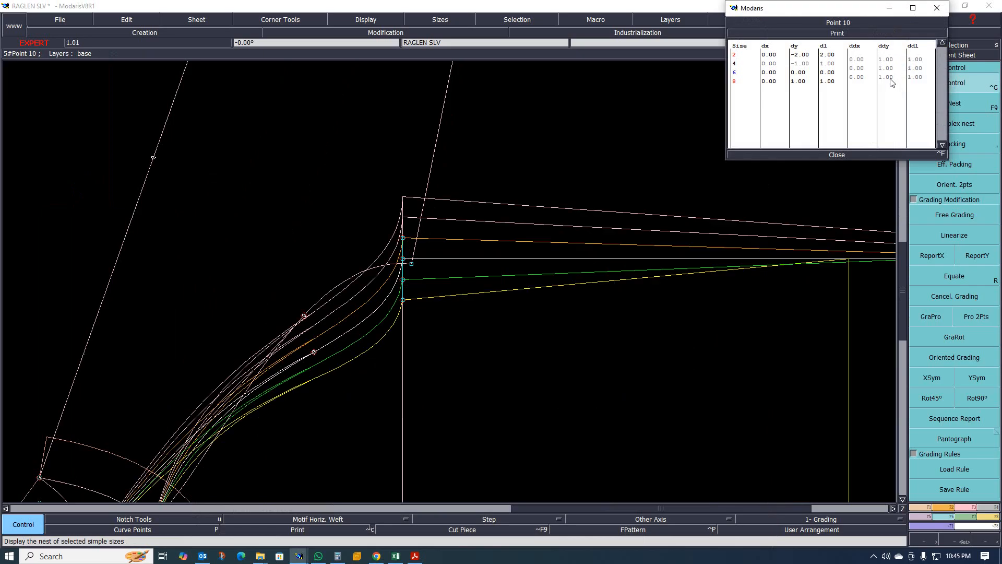
{"action": "scroll", "coordinate": [614, 174], "scroll_direction": "down", "scroll_amount": 1}
{"action": "left_click", "coordinate": [845, 154]}
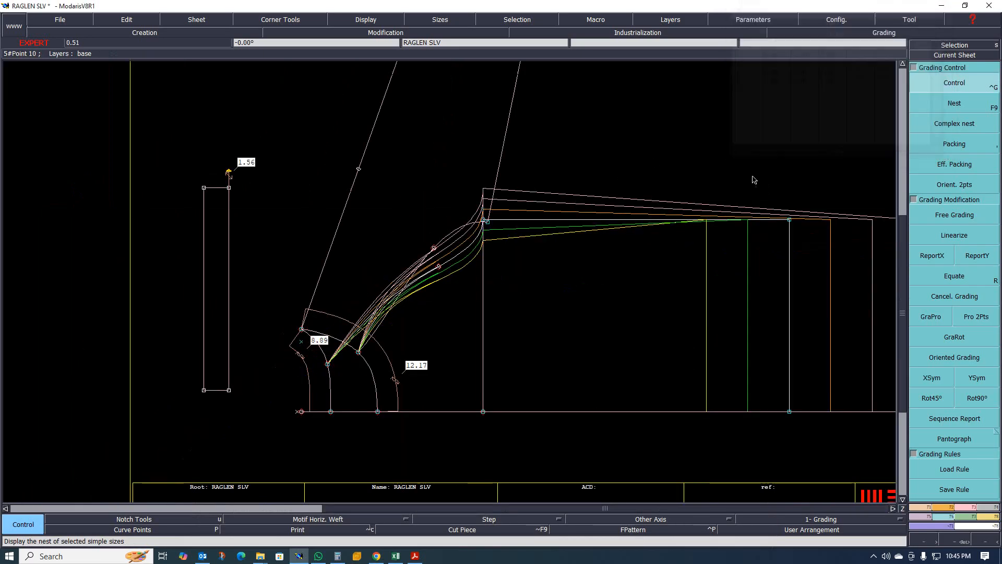
- Report the Y grading onto the rectangle's upper-right corner point with ReportY
{"action": "scroll", "coordinate": [647, 195], "scroll_direction": "up", "scroll_amount": 1}
{"action": "scroll", "coordinate": [407, 236], "scroll_direction": "down", "scroll_amount": 1}
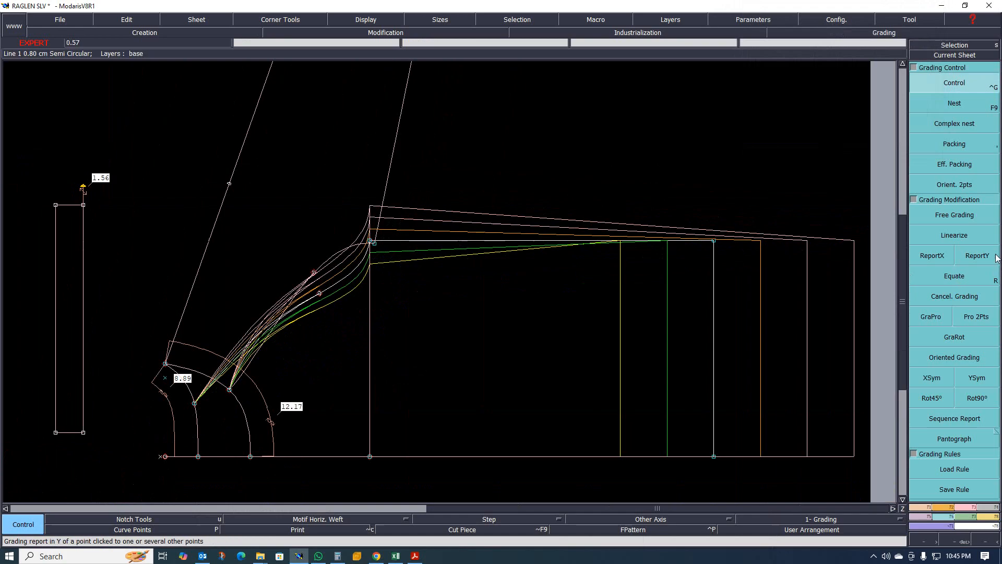
{"action": "left_click", "coordinate": [977, 255]}
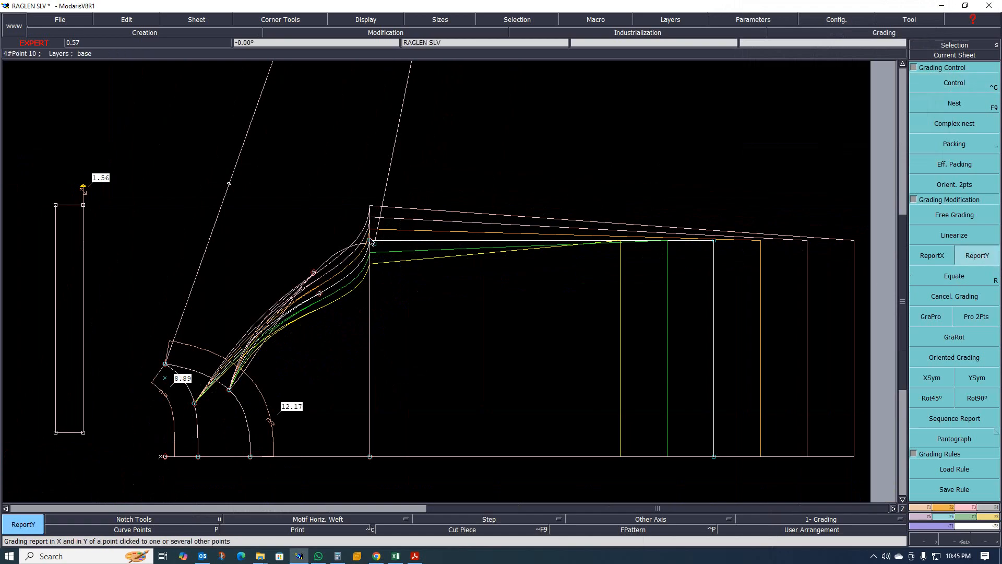
{"action": "scroll", "coordinate": [380, 245], "scroll_direction": "up", "scroll_amount": 1}
{"action": "scroll", "coordinate": [380, 246], "scroll_direction": "up", "scroll_amount": 1}
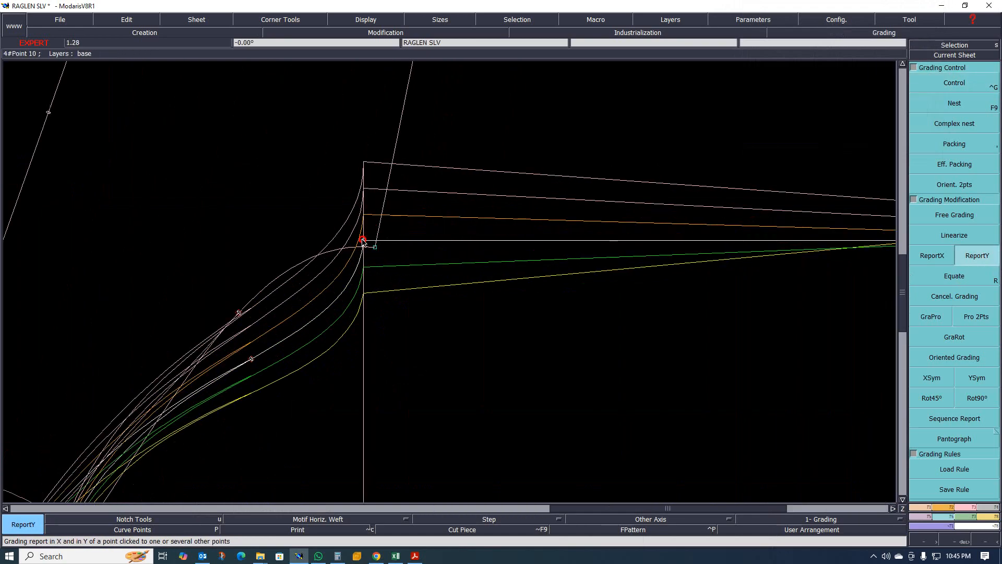
{"action": "scroll", "coordinate": [275, 281], "scroll_direction": "down", "scroll_amount": 3}
{"action": "scroll", "coordinate": [328, 277], "scroll_direction": "up", "scroll_amount": 2}
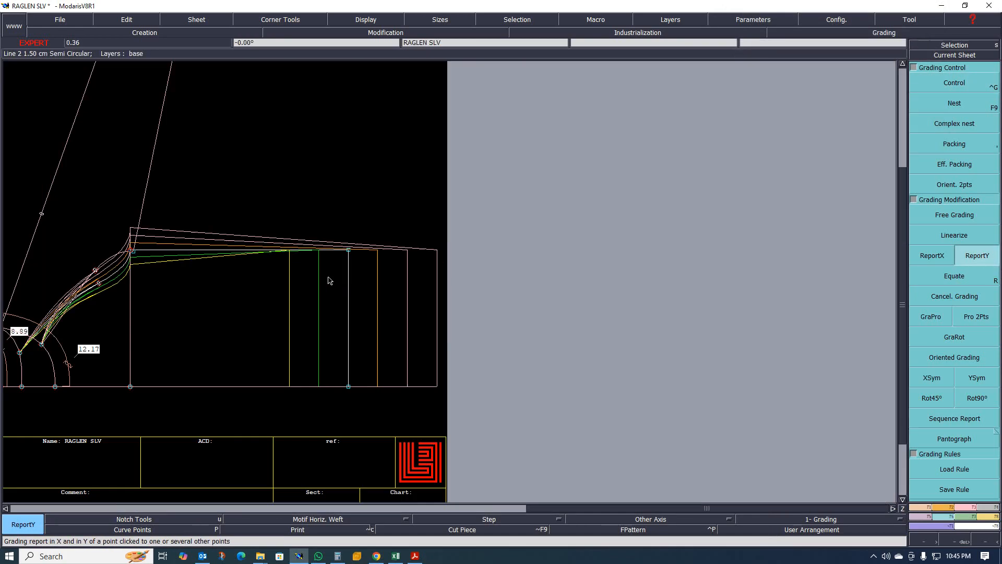
{"action": "left_click", "coordinate": [349, 251]}
- Zoom around the sleeve cap and rectangle to examine the graded size nest
{"action": "scroll", "coordinate": [348, 250], "scroll_direction": "down", "scroll_amount": 3}
{"action": "scroll", "coordinate": [309, 268], "scroll_direction": "up", "scroll_amount": 2}
{"action": "scroll", "coordinate": [310, 268], "scroll_direction": "up", "scroll_amount": 5}
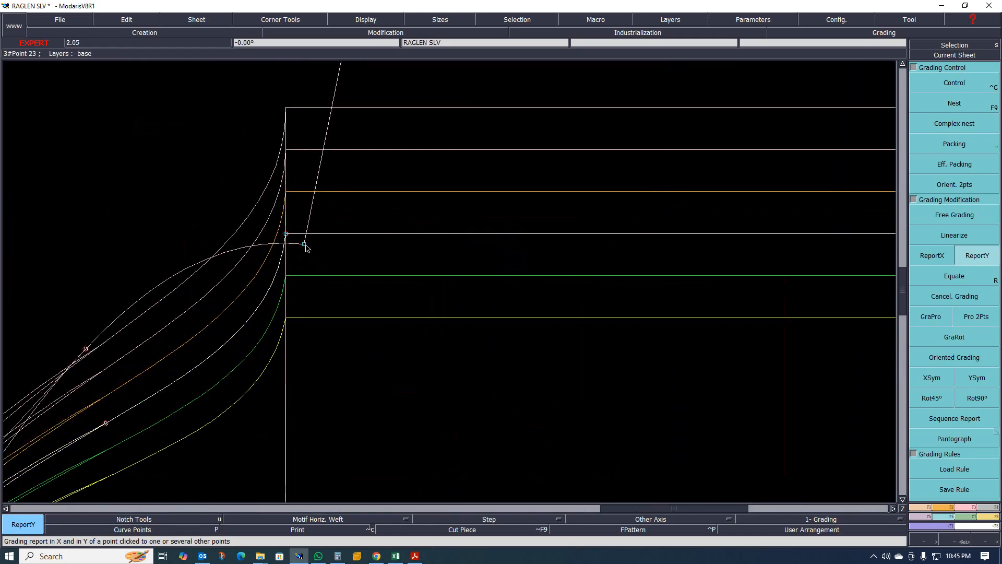
{"action": "scroll", "coordinate": [306, 244], "scroll_direction": "up", "scroll_amount": 1}
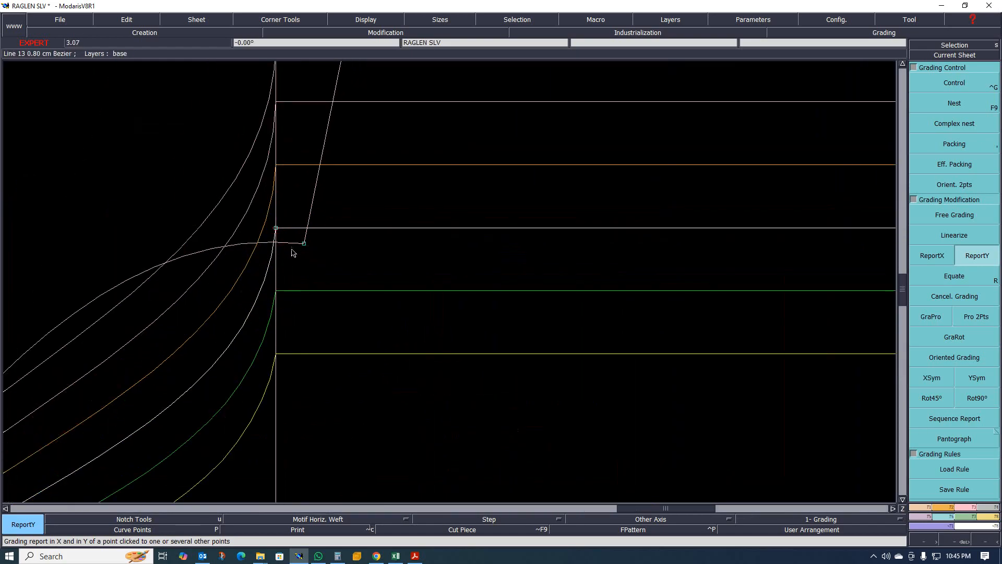
{"action": "scroll", "coordinate": [392, 263], "scroll_direction": "down", "scroll_amount": 2}
{"action": "scroll", "coordinate": [377, 259], "scroll_direction": "up", "scroll_amount": 2}
{"action": "scroll", "coordinate": [363, 257], "scroll_direction": "up", "scroll_amount": 1}
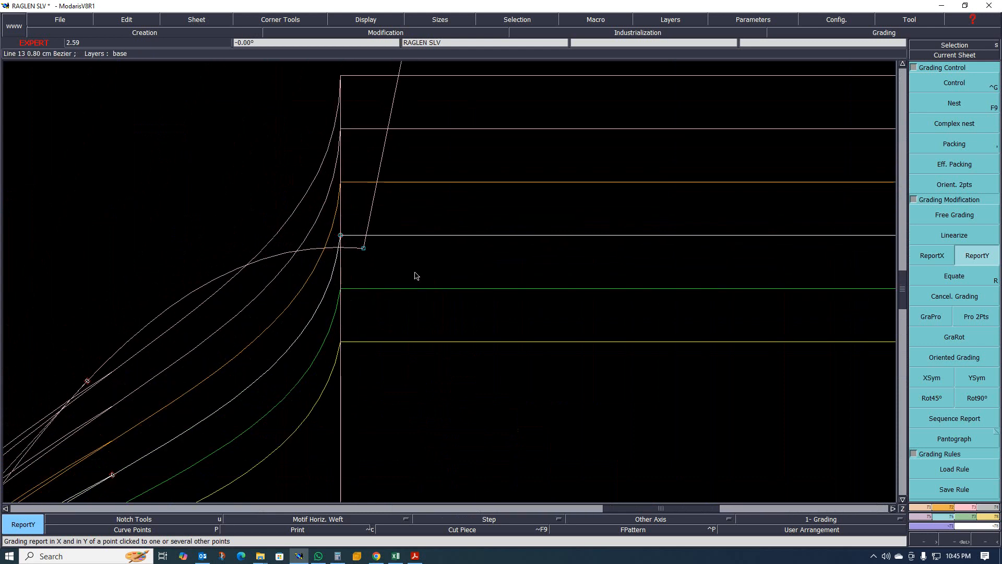
{"action": "scroll", "coordinate": [447, 240], "scroll_direction": "down", "scroll_amount": 1}
{"action": "scroll", "coordinate": [393, 254], "scroll_direction": "up", "scroll_amount": 2}
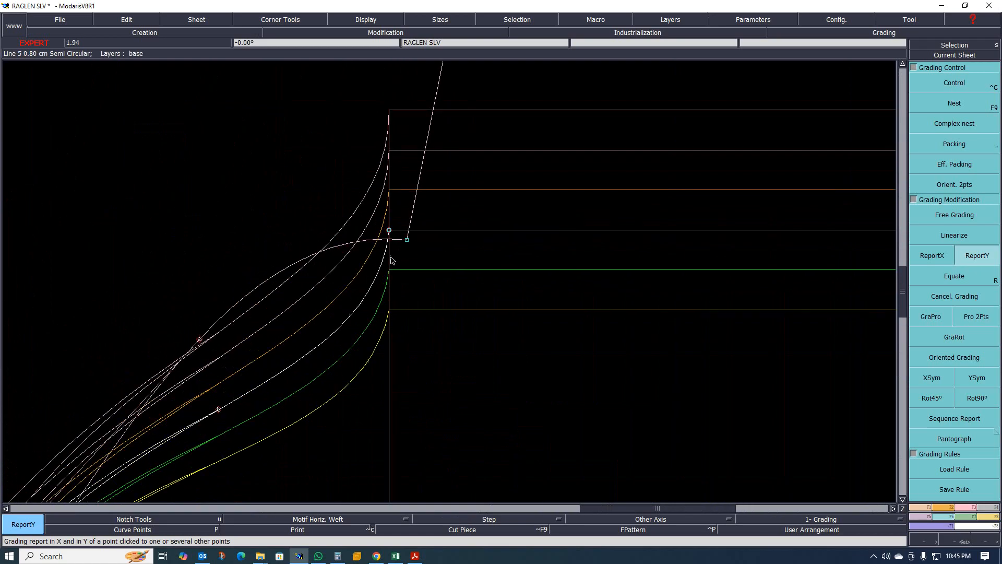
{"action": "scroll", "coordinate": [524, 258], "scroll_direction": "down", "scroll_amount": 1}
{"action": "scroll", "coordinate": [389, 262], "scroll_direction": "down", "scroll_amount": 2}
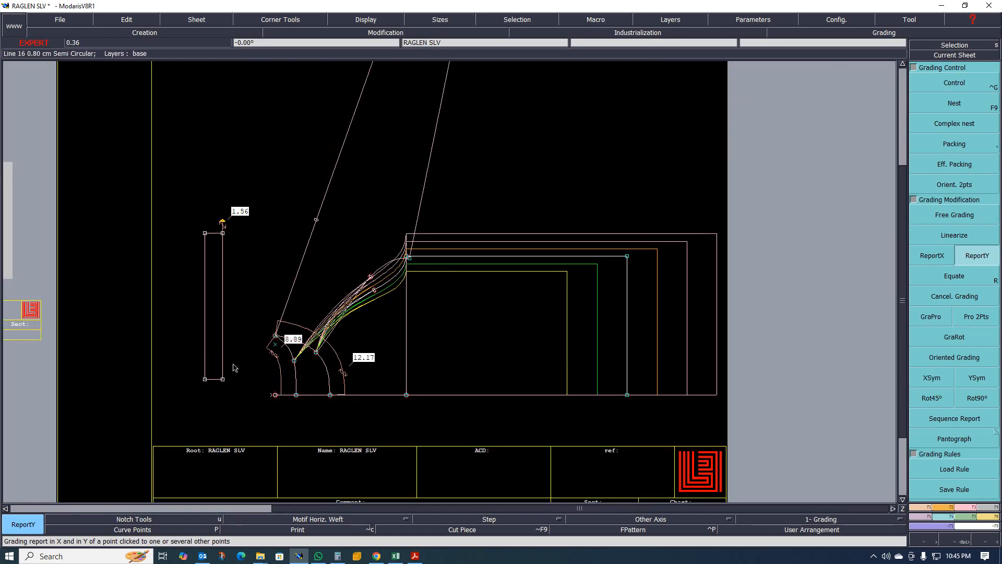
{"action": "scroll", "coordinate": [253, 354], "scroll_direction": "up", "scroll_amount": 1}
{"action": "key", "text": "Delete"}
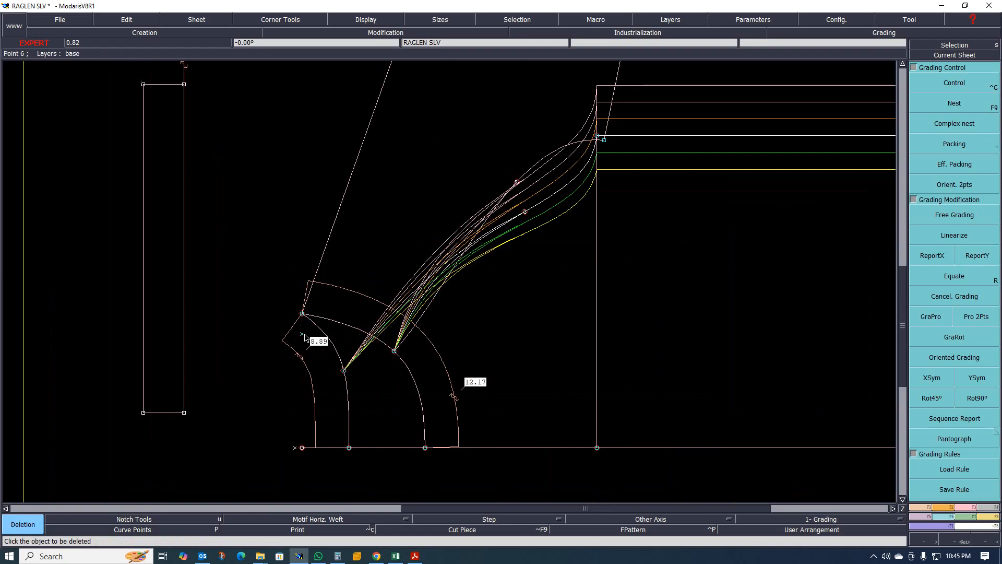
{"action": "scroll", "coordinate": [300, 344], "scroll_direction": "down", "scroll_amount": 1}
{"action": "scroll", "coordinate": [353, 377], "scroll_direction": "up", "scroll_amount": 1}
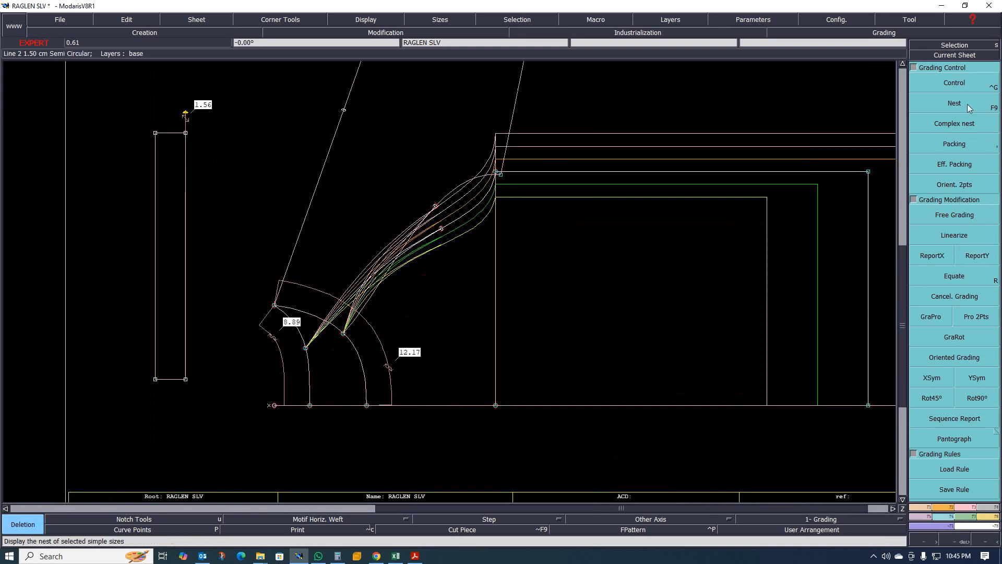
{"action": "left_click", "coordinate": [961, 87]}
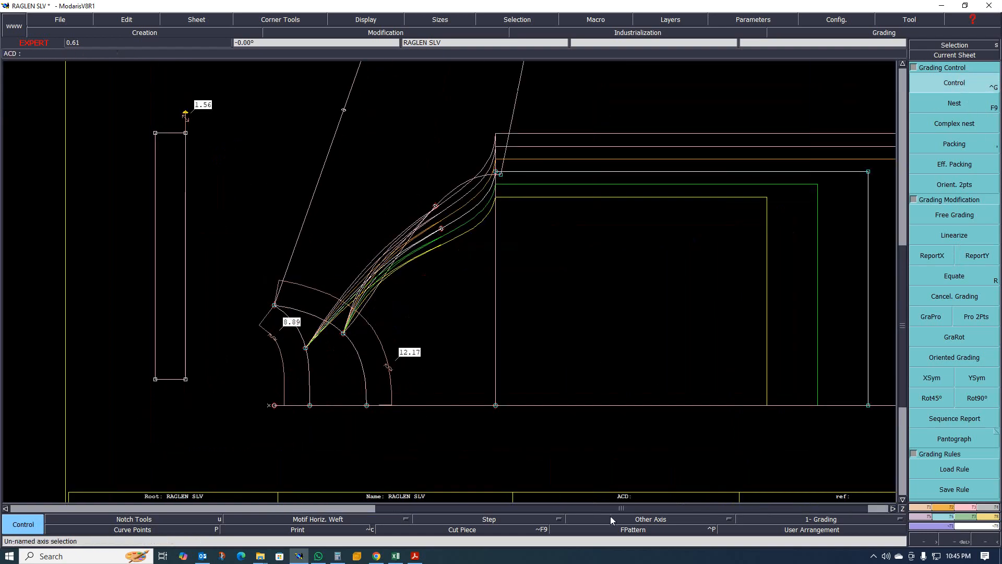
- Review the size chart in the spreadsheet again and return to the pattern
{"action": "left_click", "coordinate": [396, 555]}
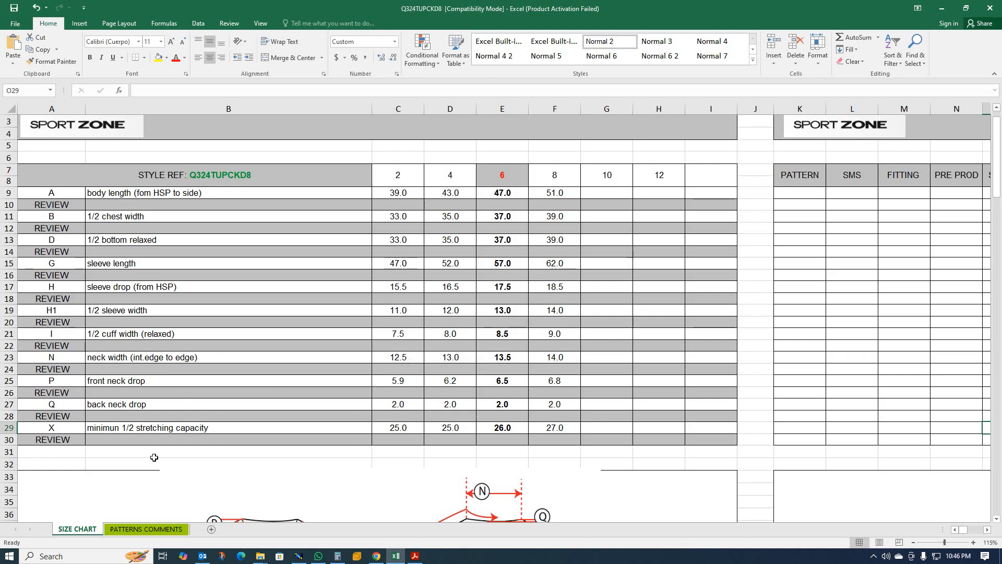
{"action": "left_click", "coordinate": [942, 8]}
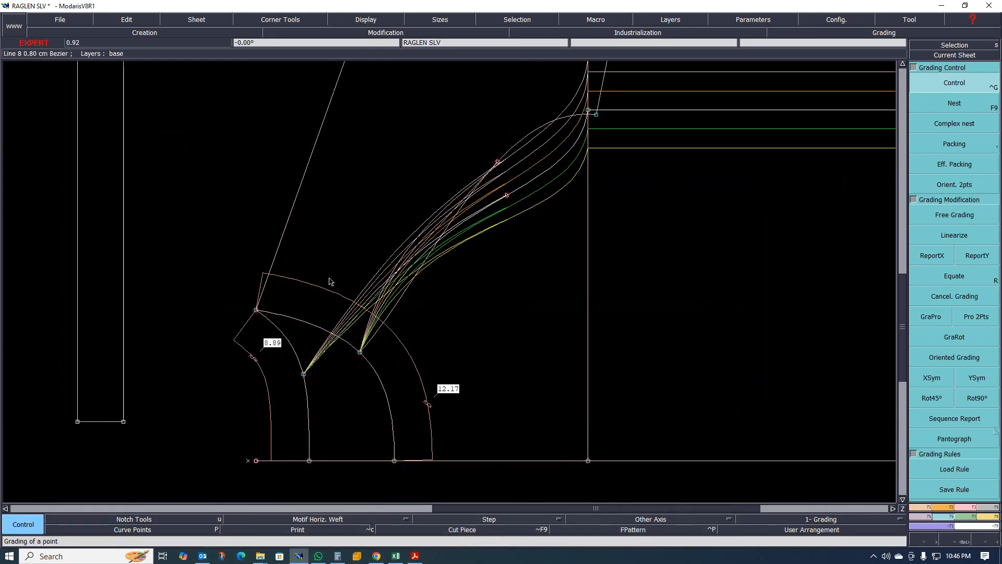
- Grade the upper neckline point at the sleeve top with a 0.25 cm vertical step per size
{"action": "left_click", "coordinate": [256, 310]}
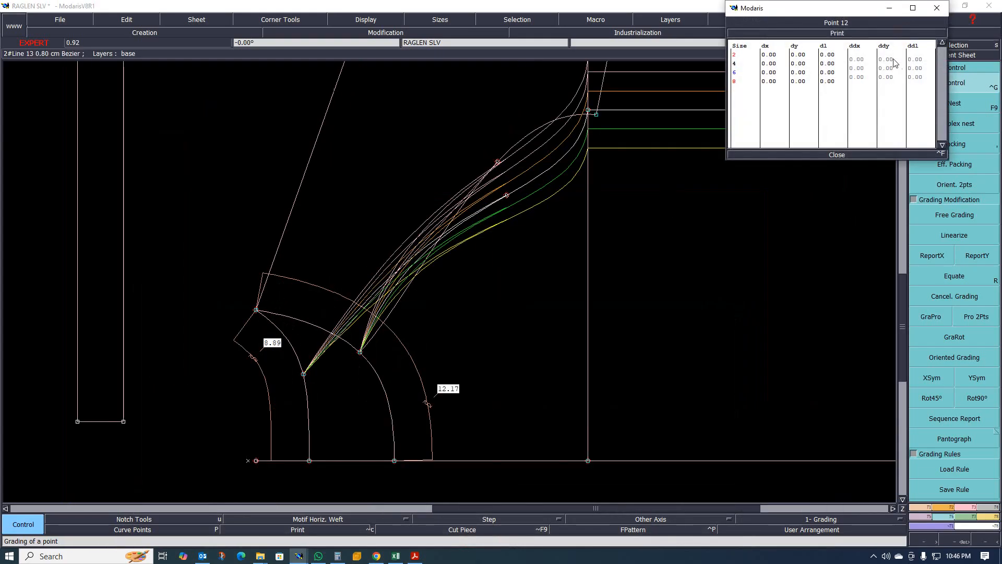
{"action": "left_click_drag", "start_coordinate": [889, 59], "coordinate": [891, 75]}
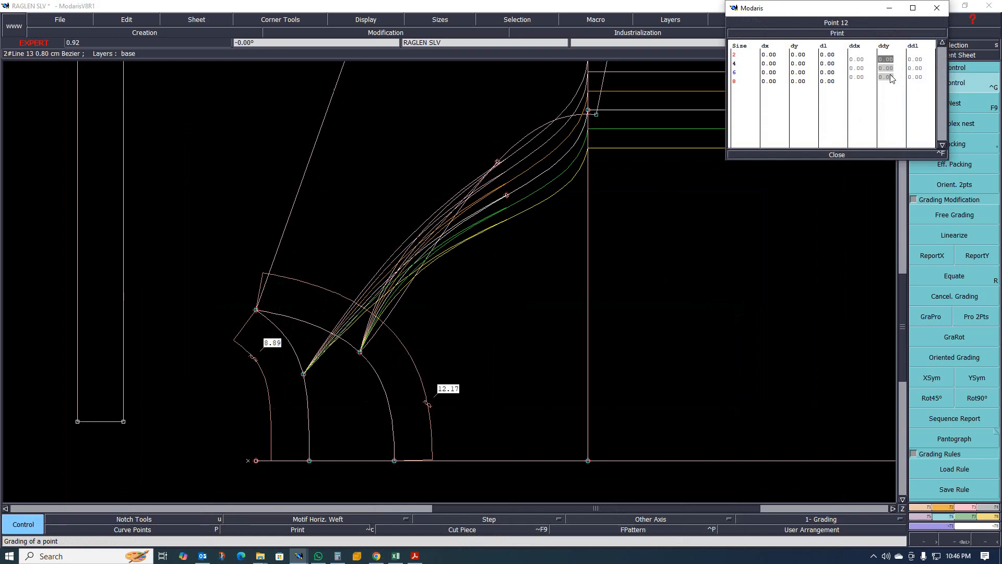
{"action": "type", "text": ".25"}
{"action": "key", "text": "Return"}
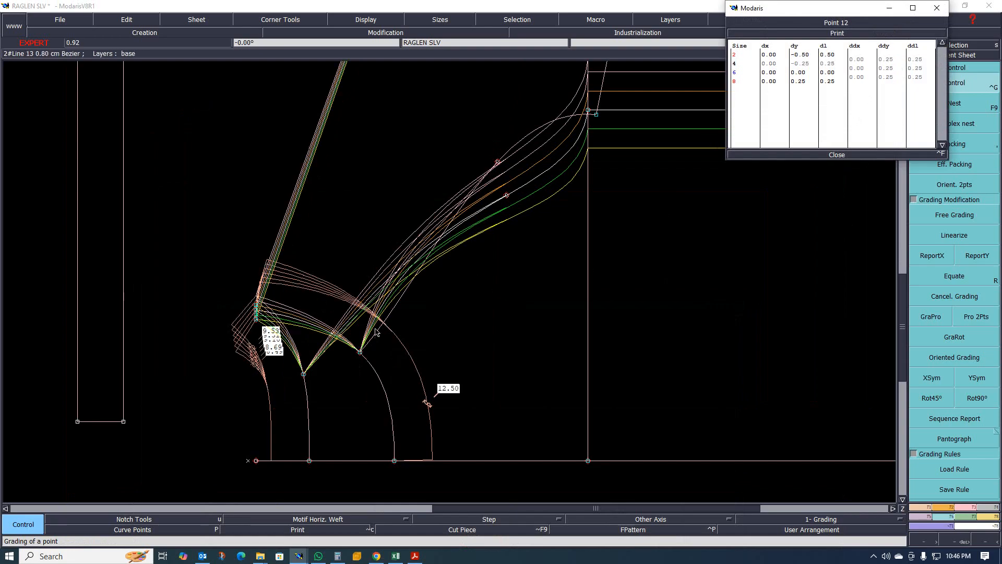
- Grade the lower end of the outer neckline arc with a 0.3 cm horizontal step per size, then close the table
{"action": "left_click", "coordinate": [395, 462]}
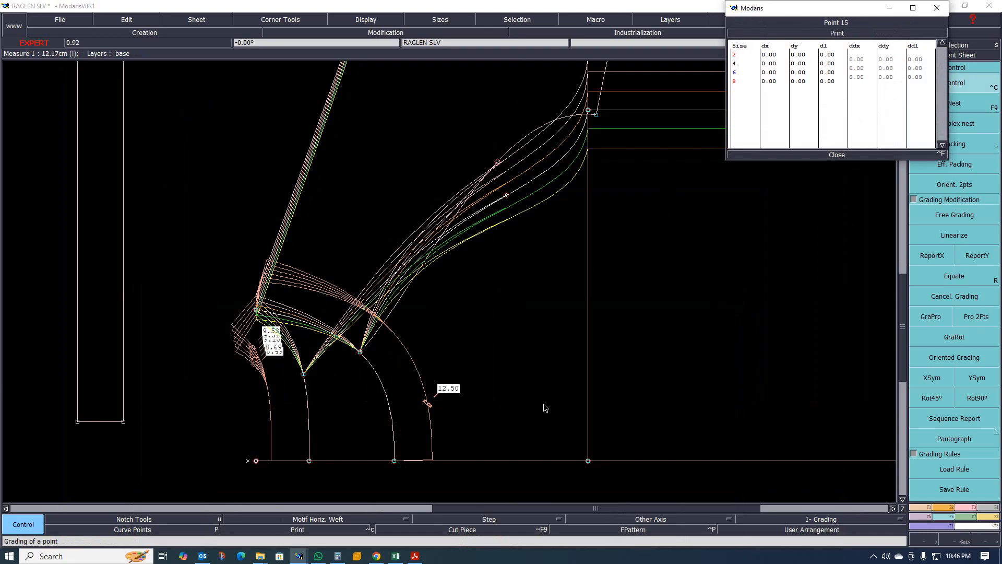
{"action": "left_click_drag", "start_coordinate": [856, 64], "coordinate": [857, 81]}
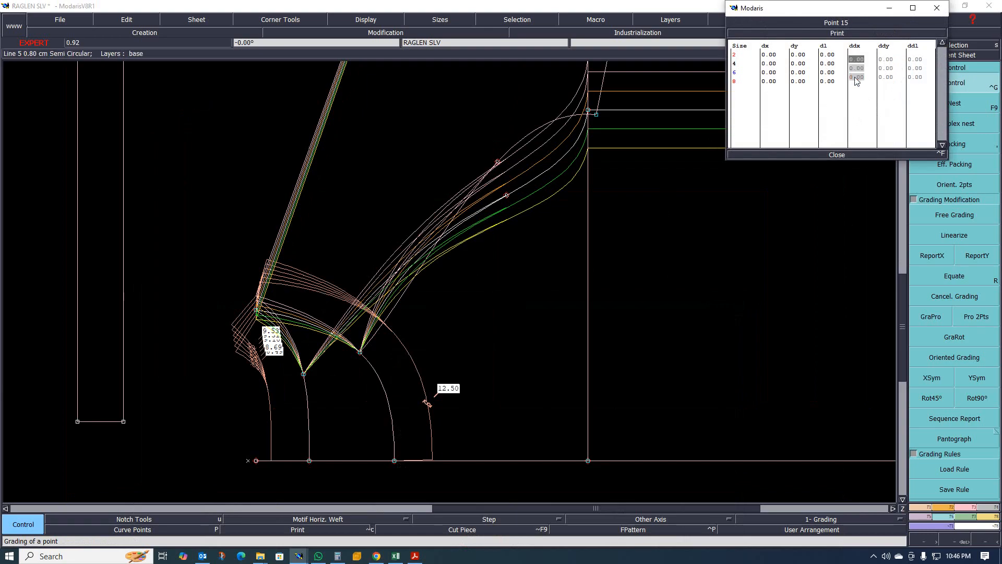
{"action": "type", "text": "0.3"}
{"action": "key", "text": "Return"}
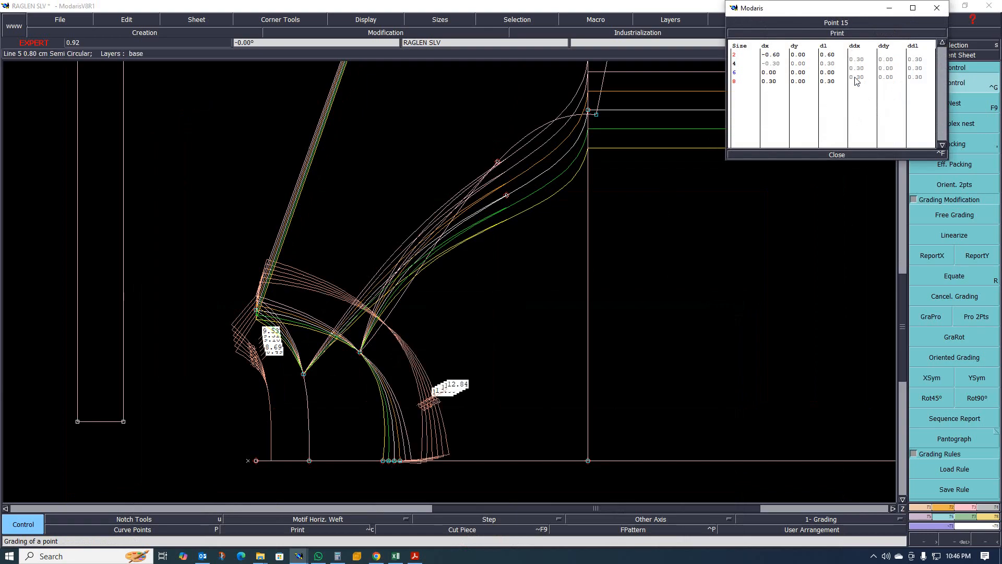
{"action": "left_click", "coordinate": [835, 155]}
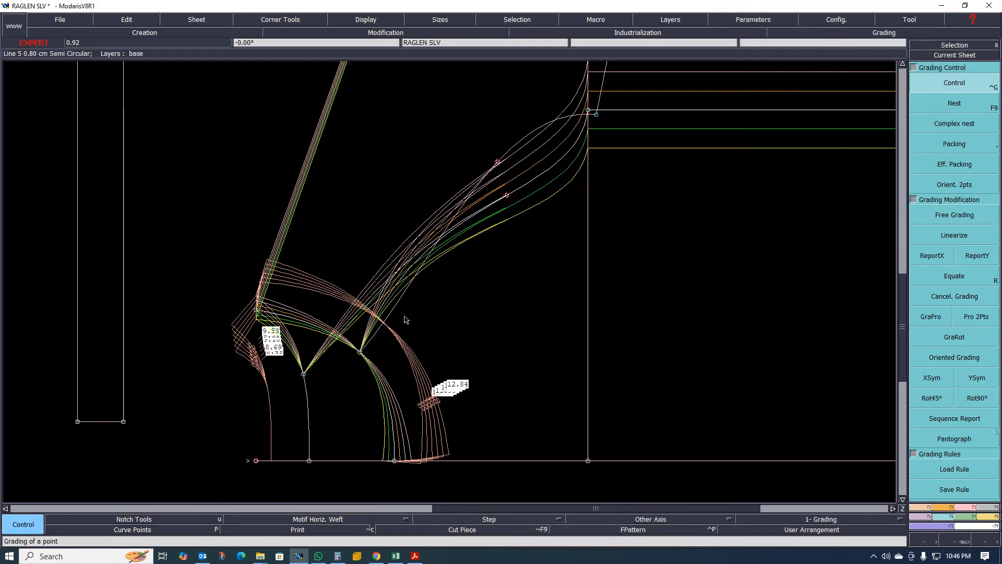
- Zoom over the graded sleeve cap nest and glance at the size chart spreadsheet before returning to the pattern
{"action": "scroll", "coordinate": [377, 345], "scroll_direction": "up", "scroll_amount": 1}
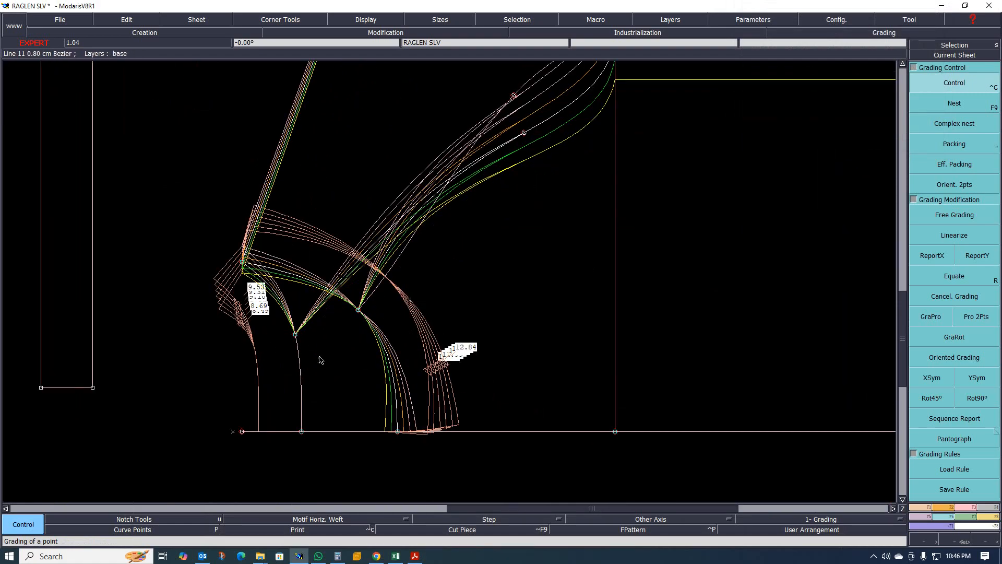
{"action": "scroll", "coordinate": [370, 345], "scroll_direction": "up", "scroll_amount": 3}
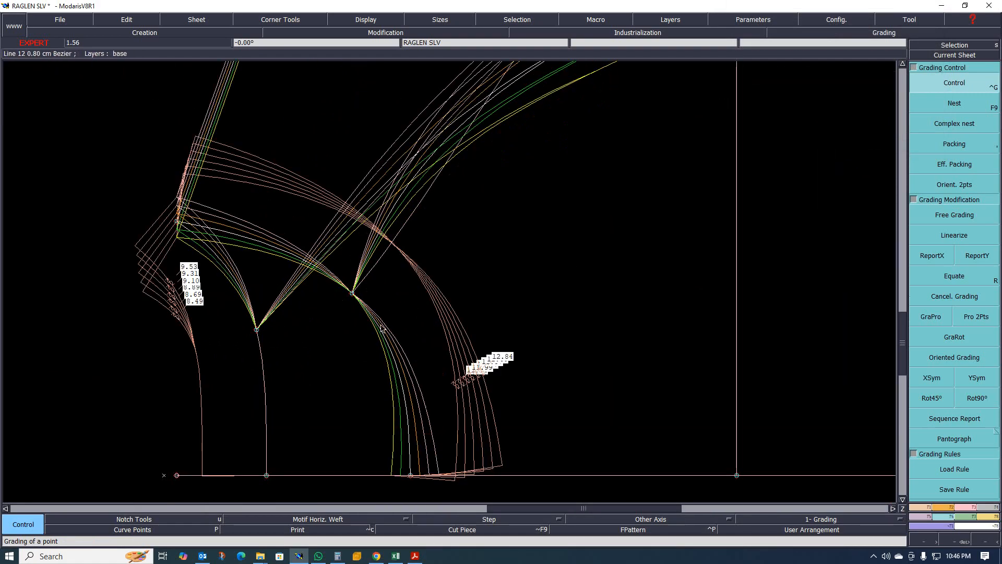
{"action": "scroll", "coordinate": [323, 291], "scroll_direction": "down", "scroll_amount": 1}
{"action": "scroll", "coordinate": [320, 292], "scroll_direction": "up", "scroll_amount": 1}
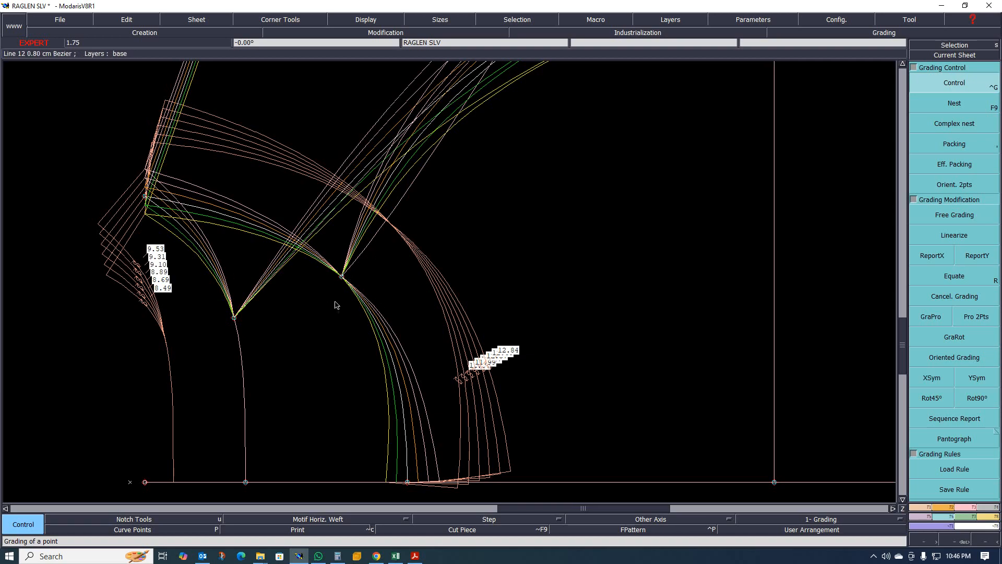
{"action": "left_click", "coordinate": [396, 555]}
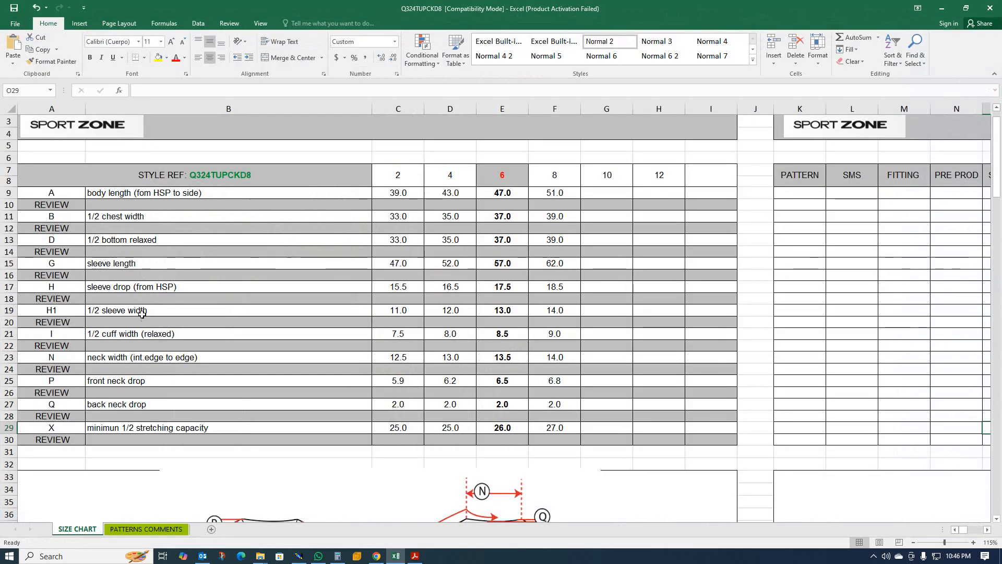
{"action": "left_click", "coordinate": [942, 8]}
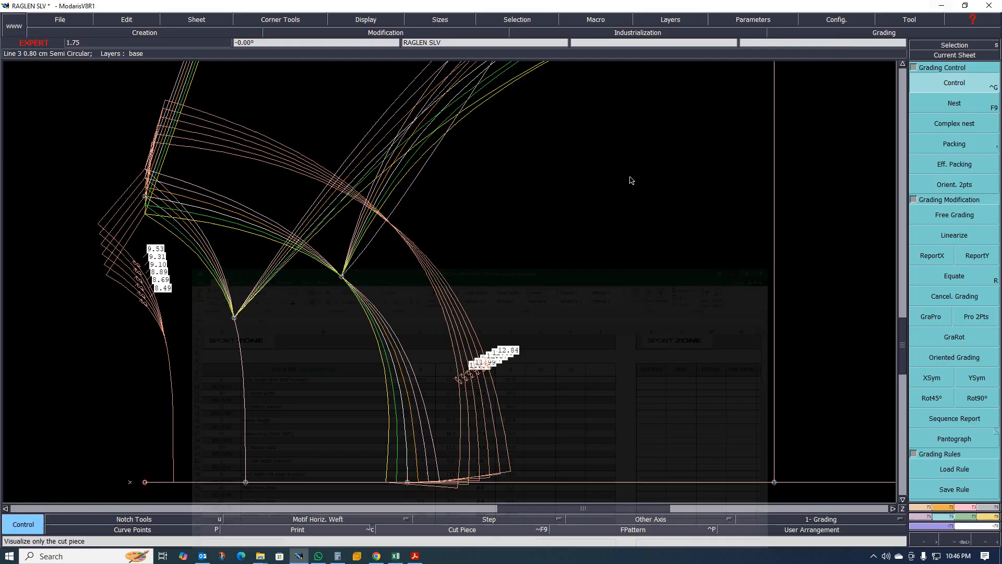
- Apply proportional grading along the outer and inner neckline arcs between their top points and lower ends
{"action": "scroll", "coordinate": [331, 279], "scroll_direction": "up", "scroll_amount": 2}
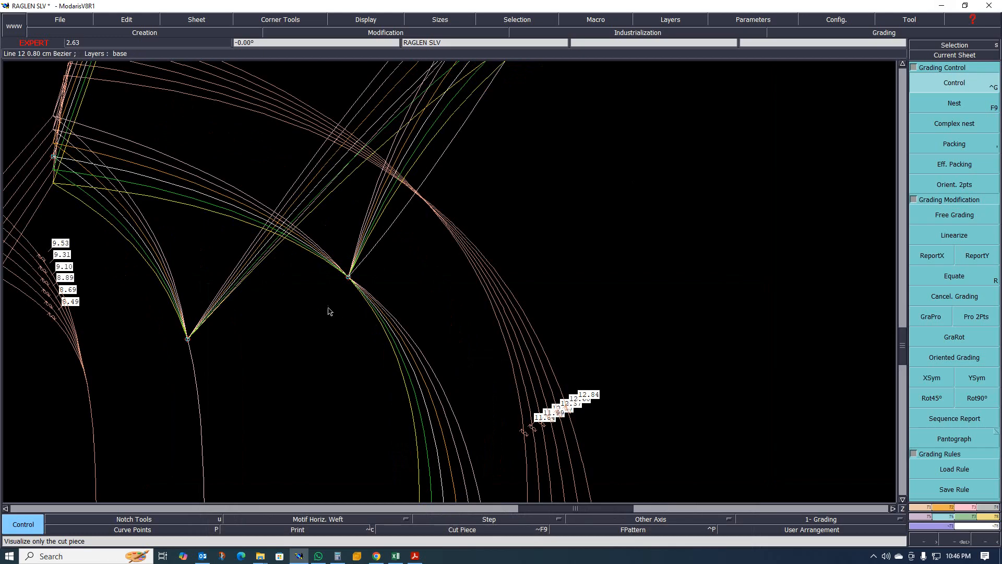
{"action": "scroll", "coordinate": [325, 273], "scroll_direction": "down", "scroll_amount": 1}
{"action": "scroll", "coordinate": [328, 279], "scroll_direction": "up", "scroll_amount": 1}
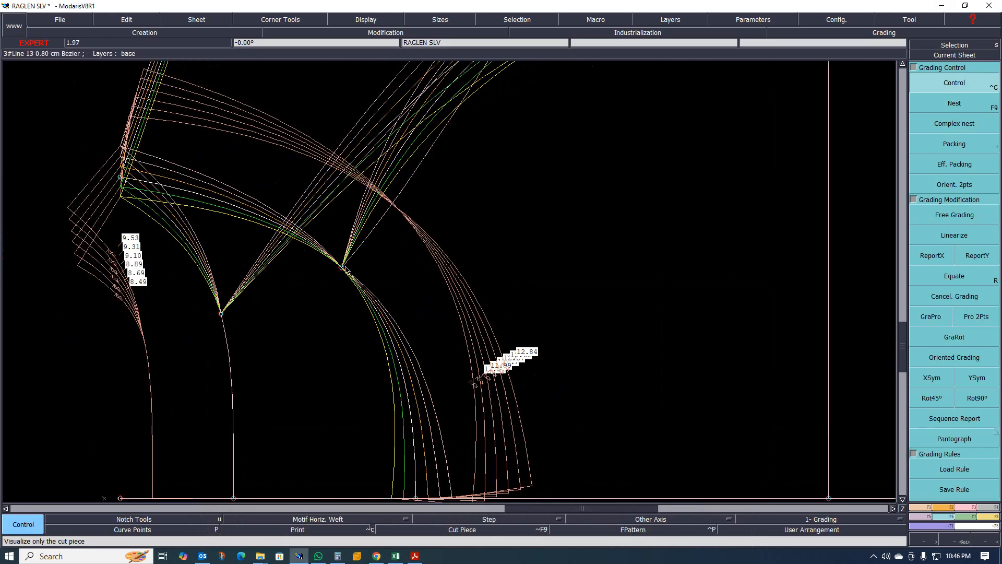
{"action": "scroll", "coordinate": [305, 274], "scroll_direction": "down", "scroll_amount": 2}
{"action": "scroll", "coordinate": [305, 275], "scroll_direction": "up", "scroll_amount": 3}
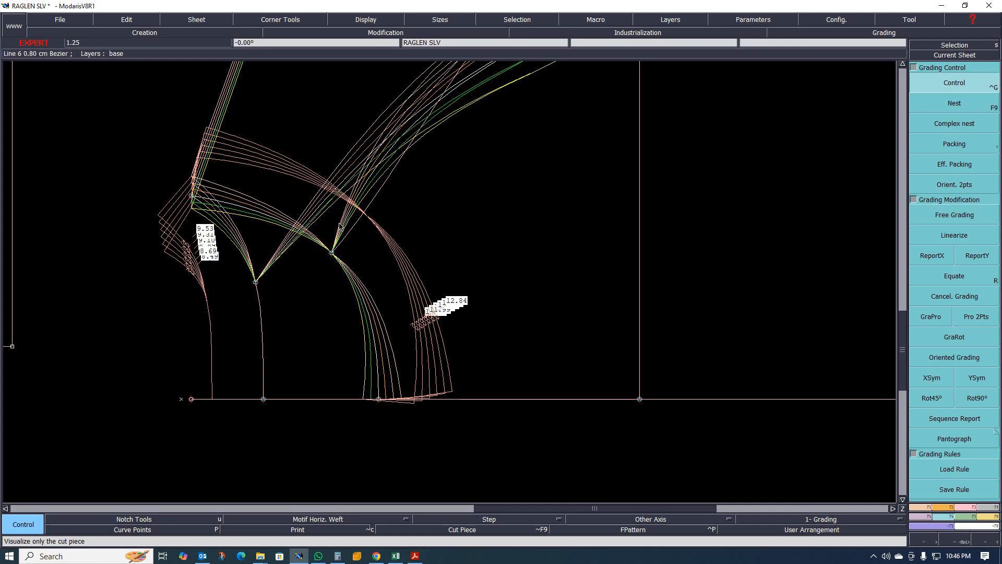
{"action": "scroll", "coordinate": [327, 261], "scroll_direction": "up", "scroll_amount": 1}
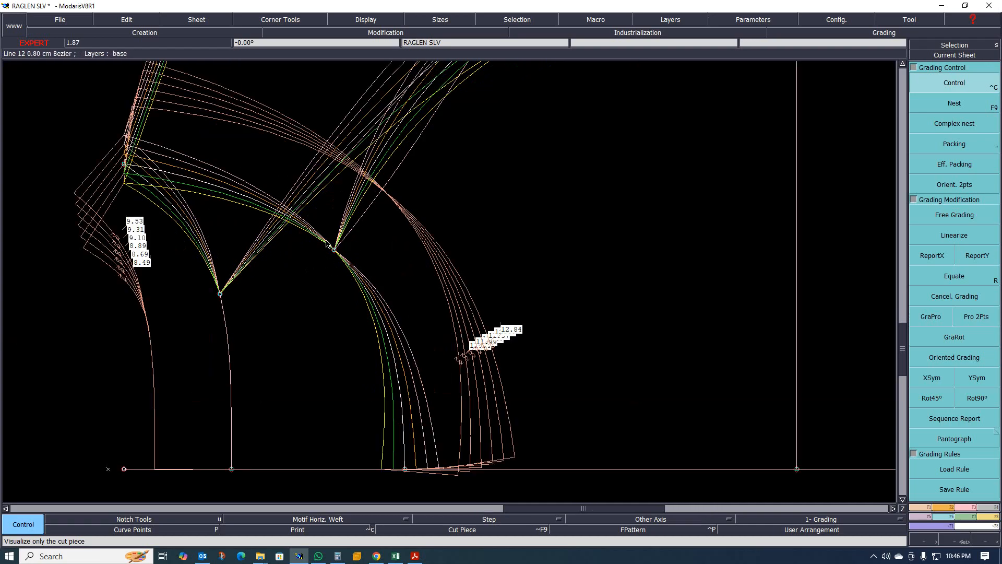
{"action": "scroll", "coordinate": [324, 259], "scroll_direction": "down", "scroll_amount": 3}
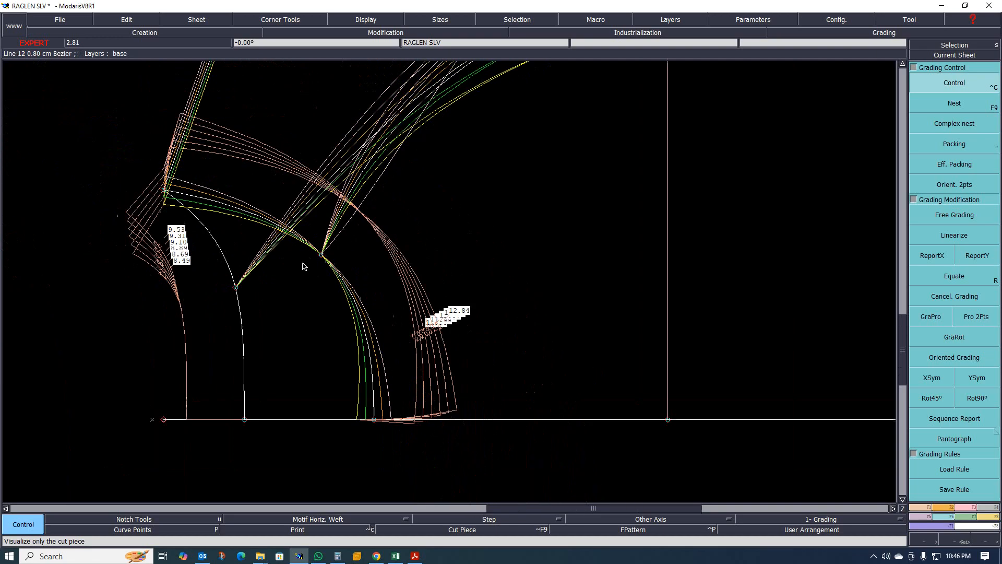
{"action": "scroll", "coordinate": [313, 259], "scroll_direction": "up", "scroll_amount": 1}
{"action": "scroll", "coordinate": [316, 258], "scroll_direction": "up", "scroll_amount": 2}
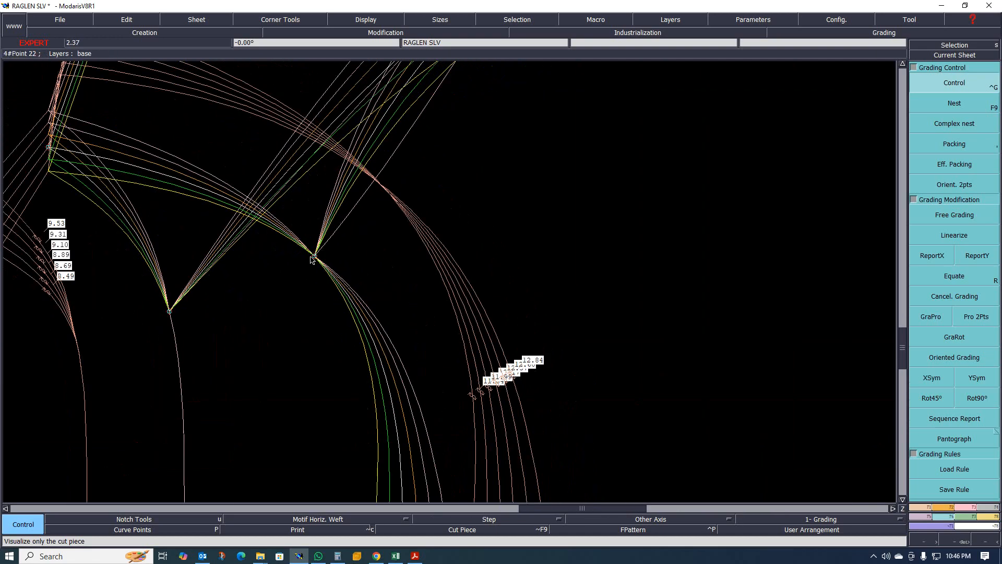
{"action": "scroll", "coordinate": [334, 250], "scroll_direction": "down", "scroll_amount": 2}
{"action": "scroll", "coordinate": [344, 259], "scroll_direction": "up", "scroll_amount": 1}
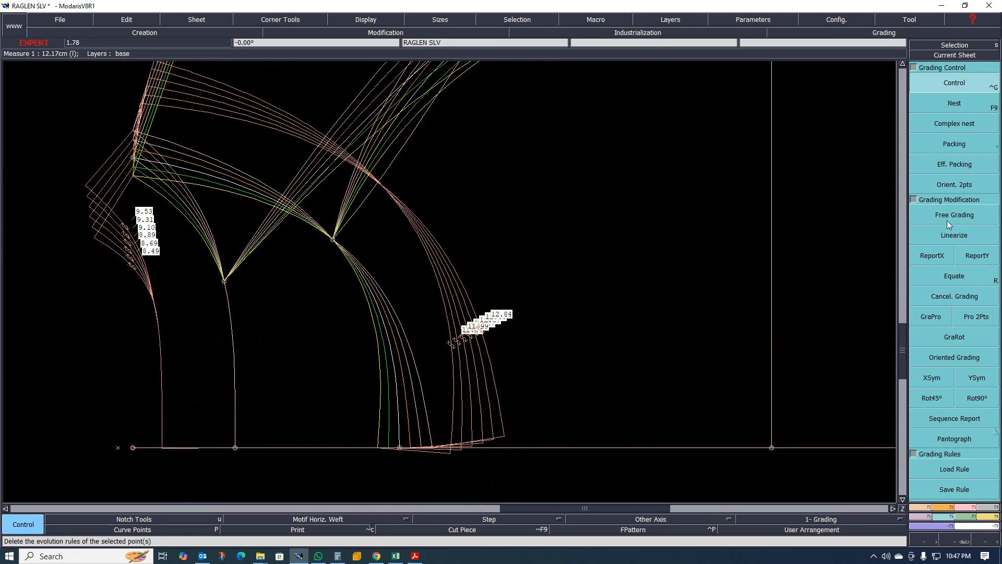
{"action": "left_click", "coordinate": [932, 323]}
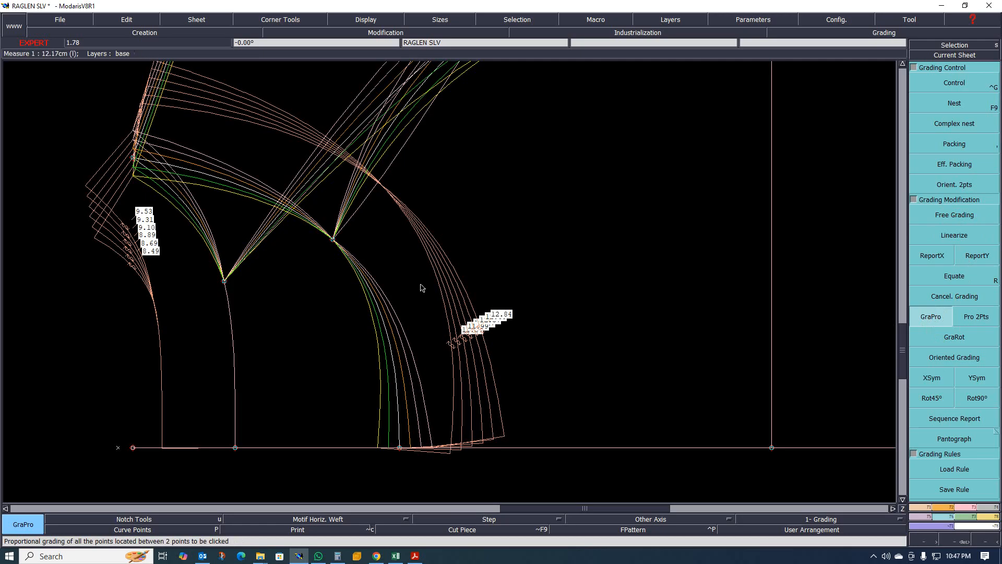
{"action": "left_click", "coordinate": [135, 163]}
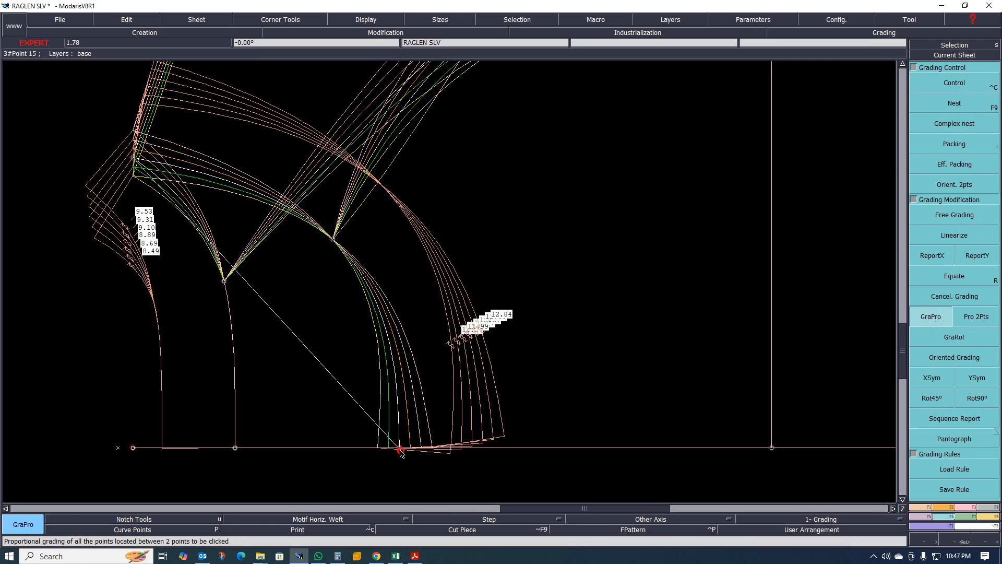
{"action": "left_click", "coordinate": [401, 449]}
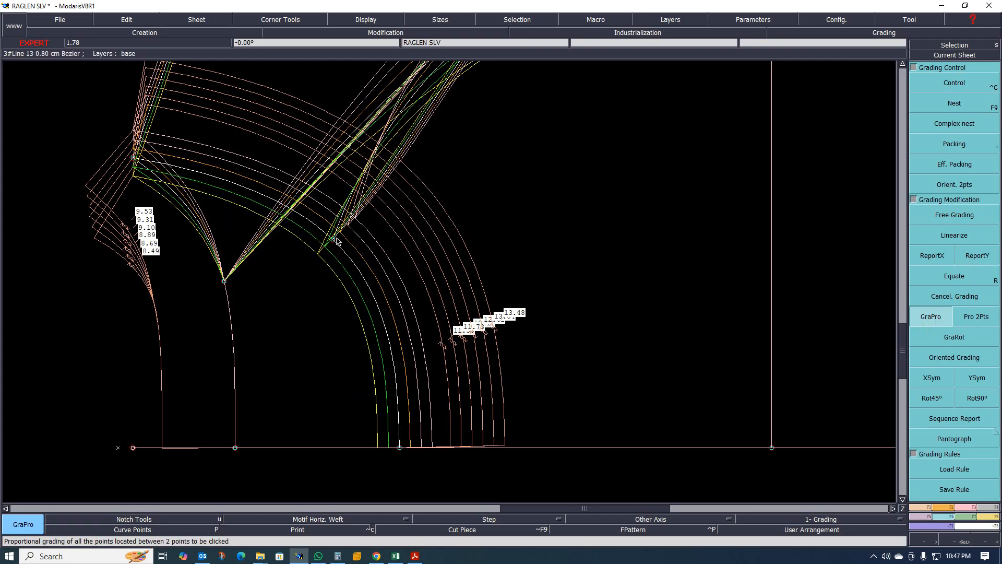
{"action": "left_click", "coordinate": [133, 156]}
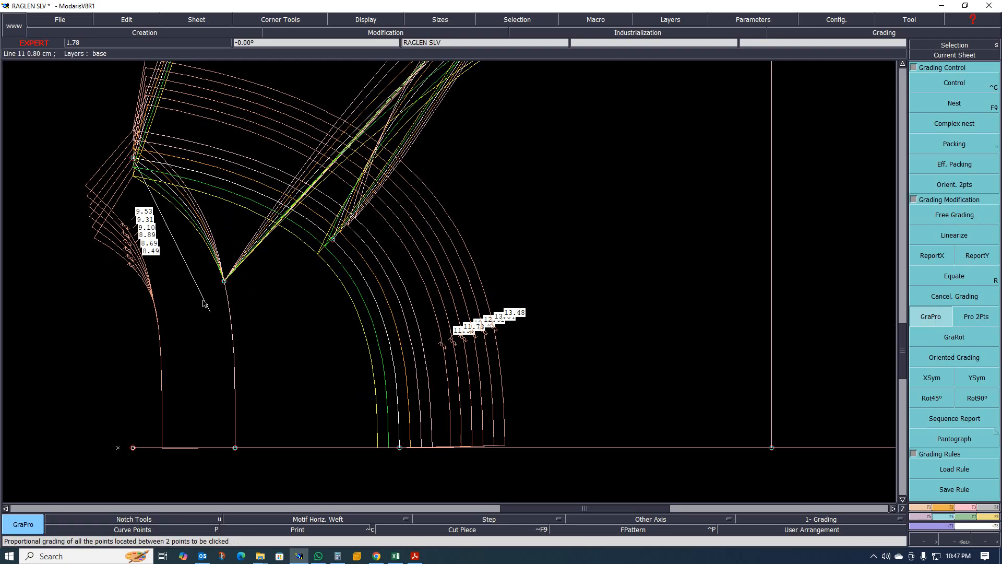
{"action": "left_click", "coordinate": [236, 447]}
- Inspect the grading of the rib rectangle's top corners and the measure point above them in the selected-size nest
{"action": "scroll", "coordinate": [222, 287], "scroll_direction": "down", "scroll_amount": 2}
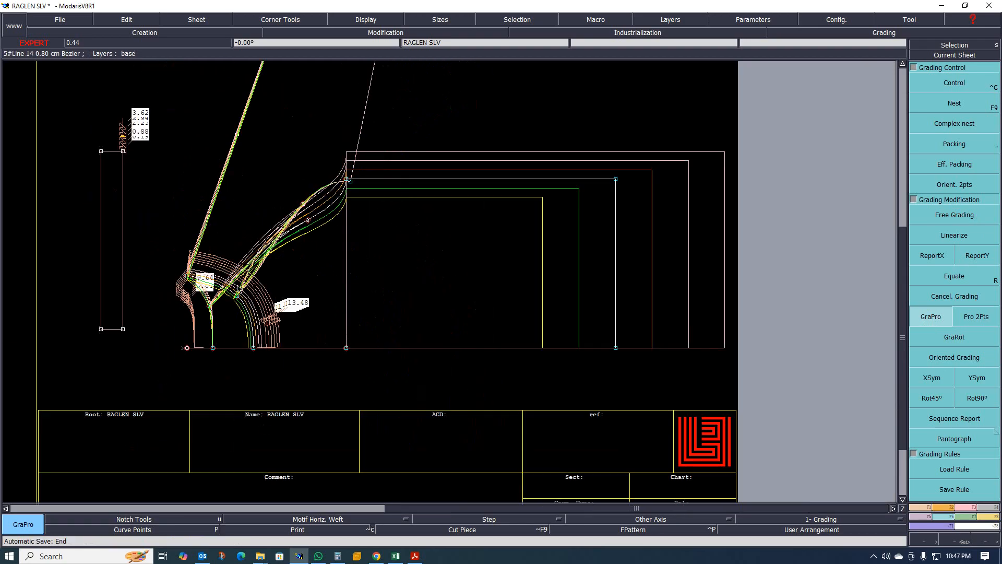
{"action": "scroll", "coordinate": [235, 256], "scroll_direction": "up", "scroll_amount": 1}
{"action": "scroll", "coordinate": [285, 298], "scroll_direction": "down", "scroll_amount": 2}
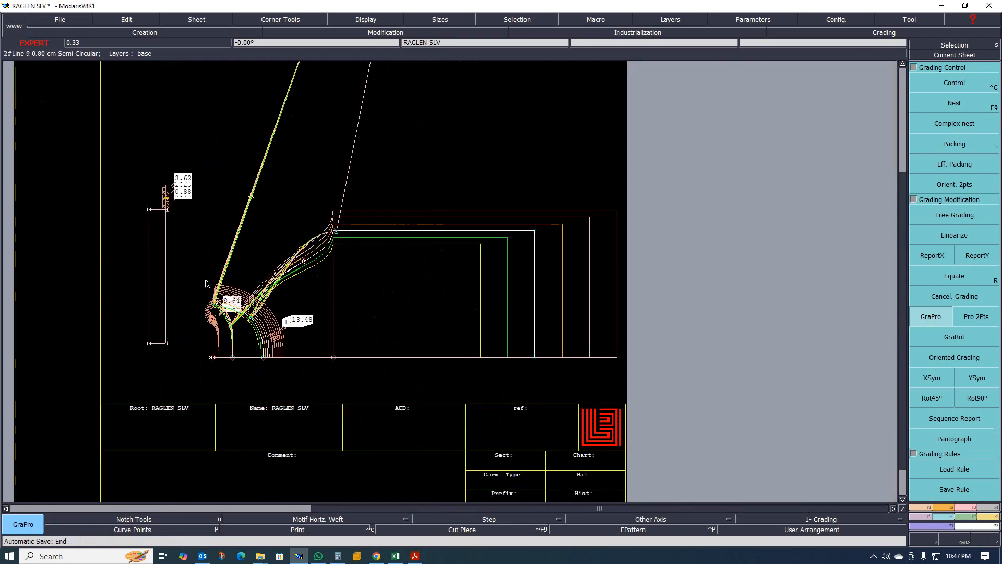
{"action": "scroll", "coordinate": [291, 264], "scroll_direction": "up", "scroll_amount": 1}
{"action": "scroll", "coordinate": [222, 152], "scroll_direction": "up", "scroll_amount": 3}
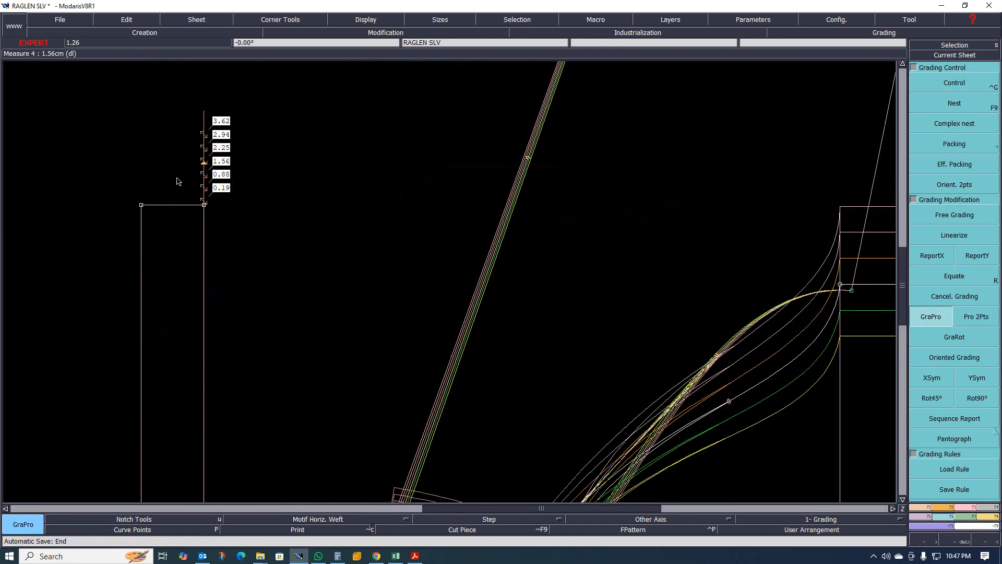
{"action": "scroll", "coordinate": [205, 205], "scroll_direction": "up", "scroll_amount": 1}
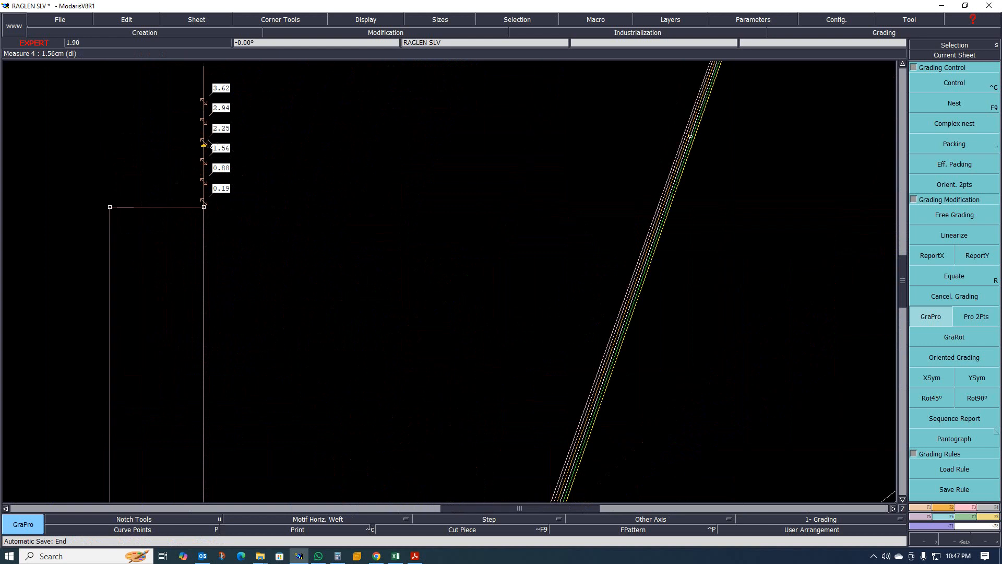
{"action": "scroll", "coordinate": [198, 154], "scroll_direction": "down", "scroll_amount": 1}
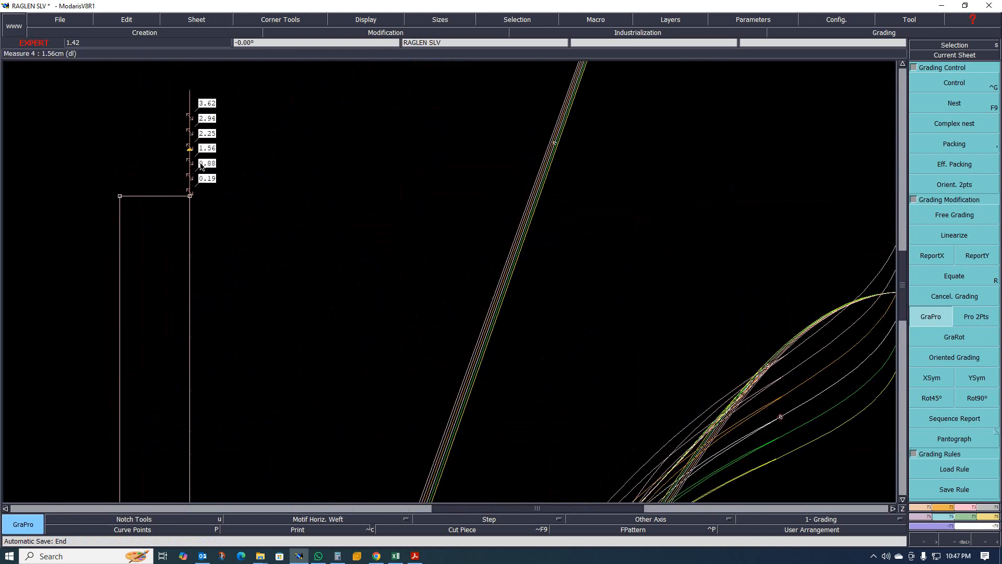
{"action": "key", "text": "F9"}
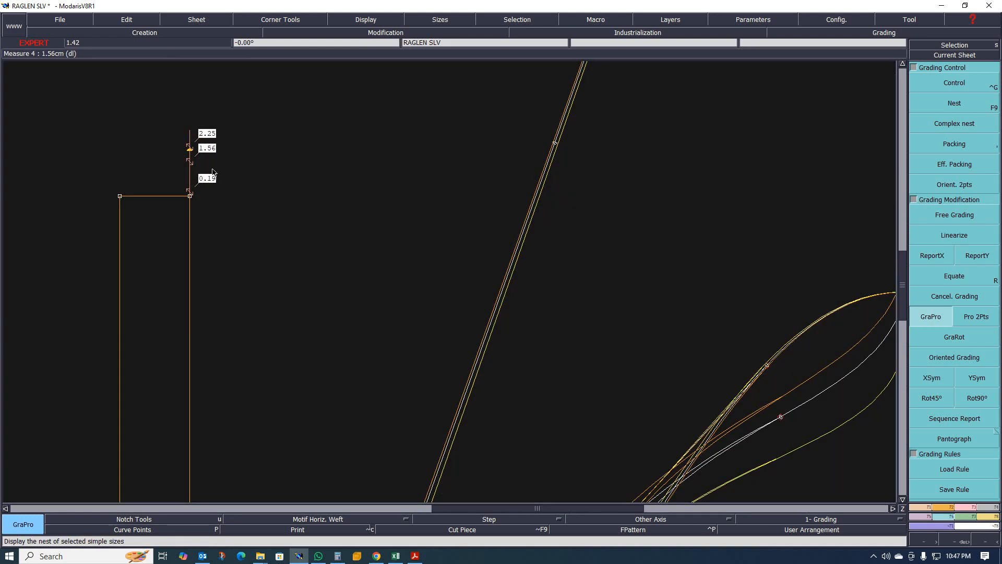
{"action": "scroll", "coordinate": [208, 159], "scroll_direction": "up", "scroll_amount": 1}
{"action": "scroll", "coordinate": [210, 160], "scroll_direction": "down", "scroll_amount": 1}
{"action": "scroll", "coordinate": [211, 176], "scroll_direction": "up", "scroll_amount": 1}
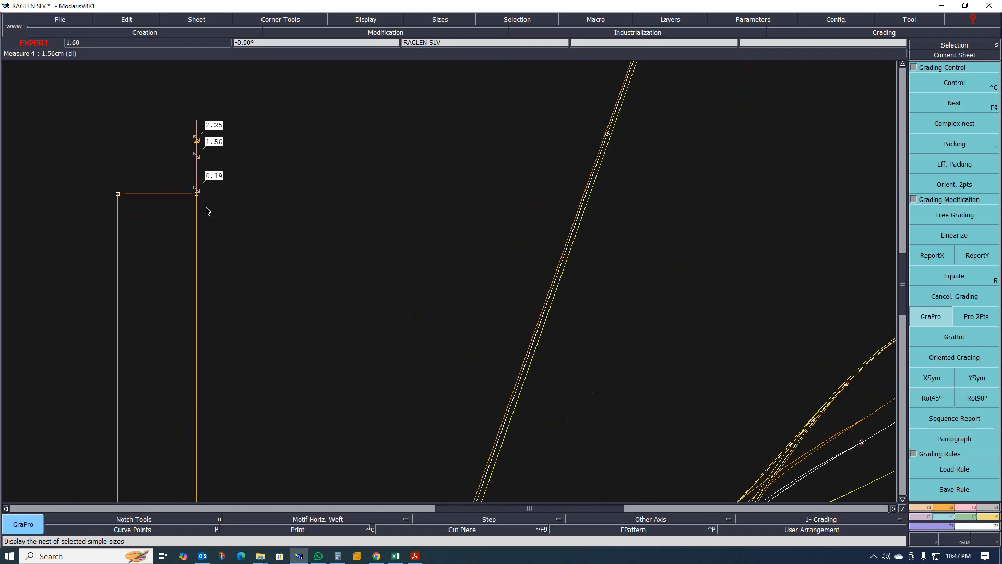
{"action": "scroll", "coordinate": [197, 204], "scroll_direction": "up", "scroll_amount": 1}
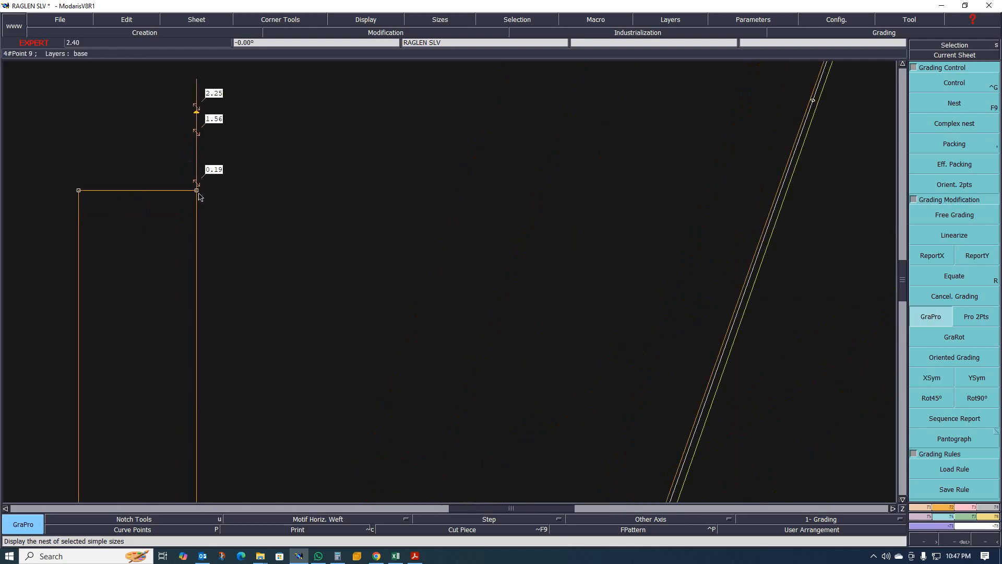
{"action": "left_click", "coordinate": [952, 83]}
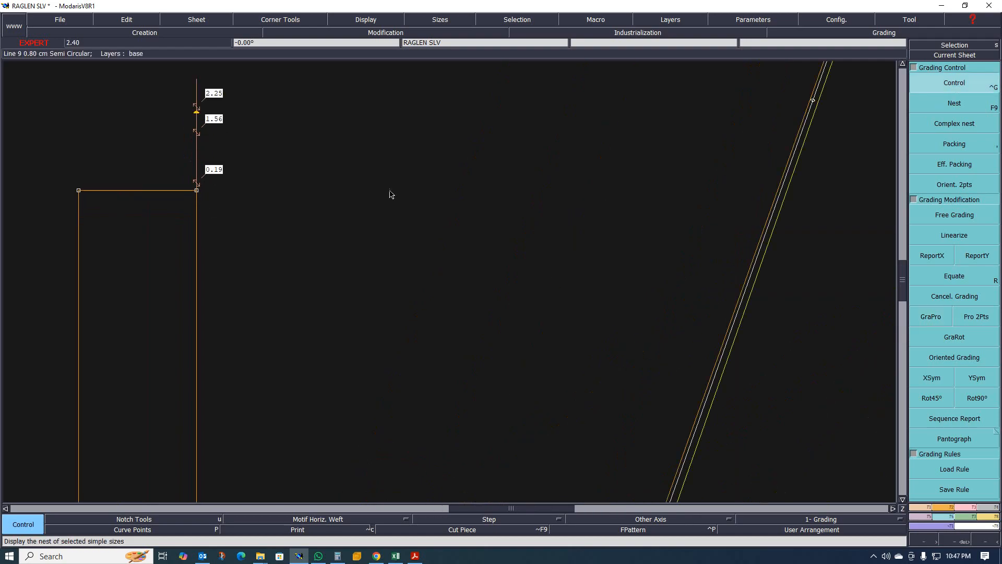
{"action": "left_click", "coordinate": [197, 191]}
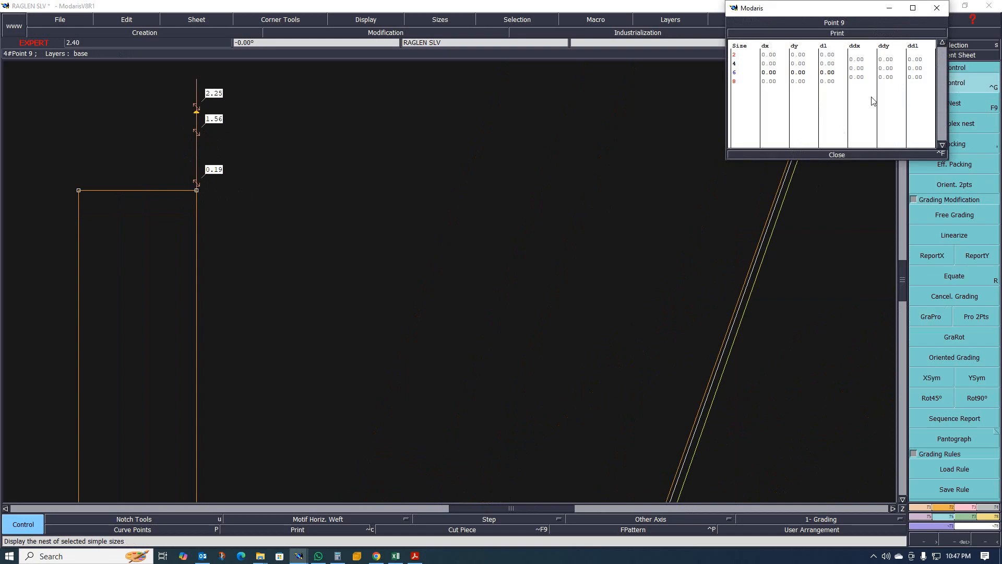
{"action": "left_click", "coordinate": [846, 155]}
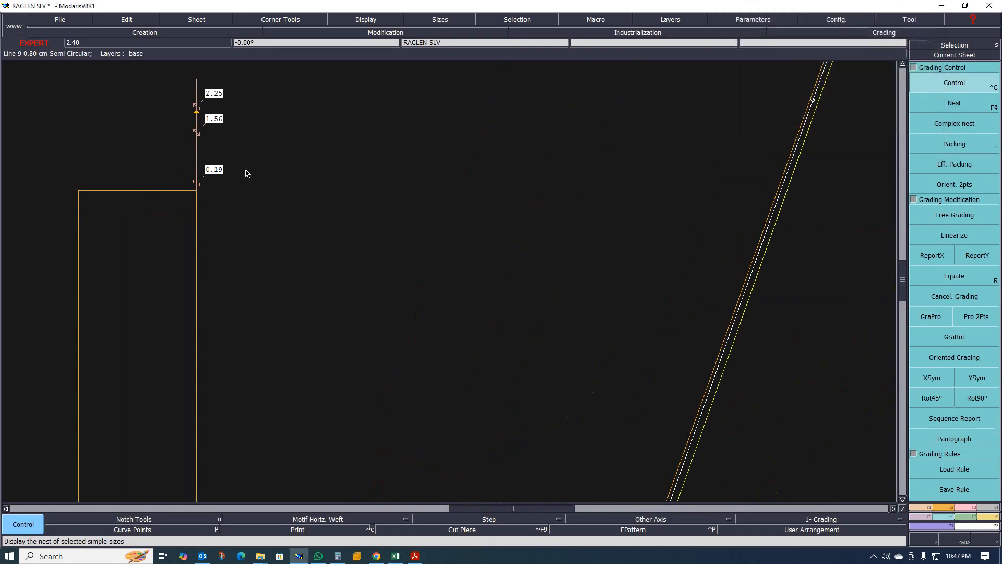
{"action": "left_click", "coordinate": [78, 190]}
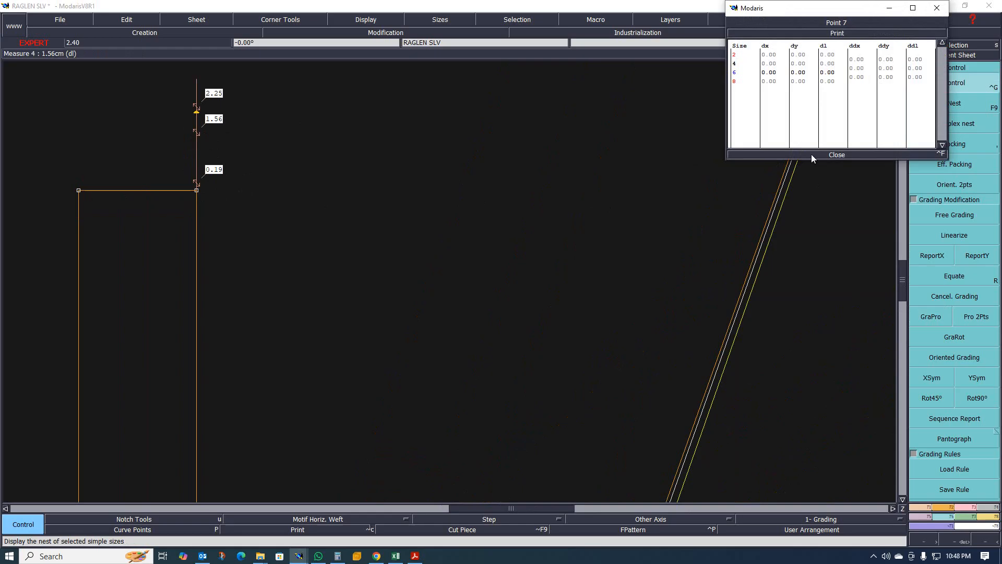
{"action": "left_click", "coordinate": [836, 155]}
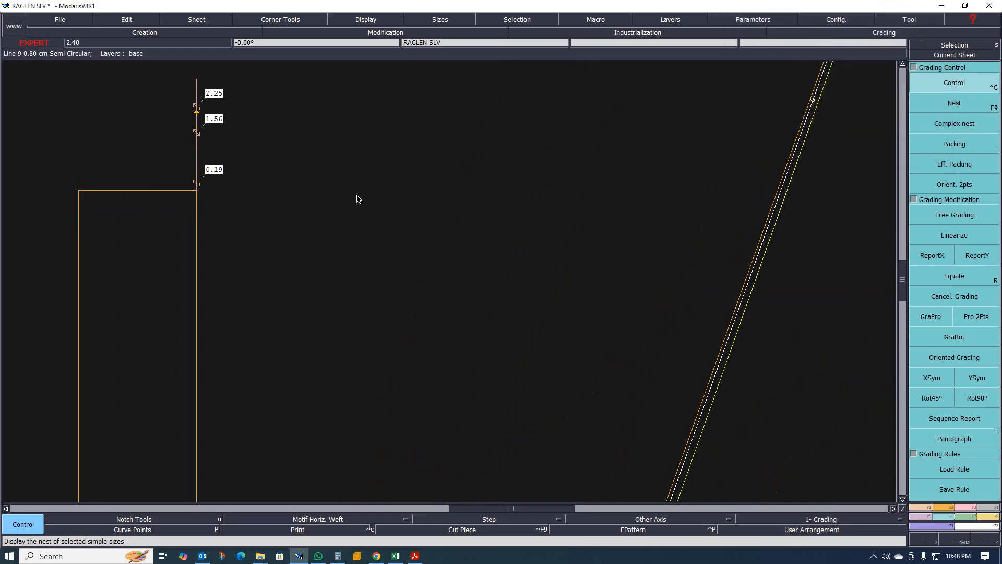
{"action": "left_click", "coordinate": [198, 117]}
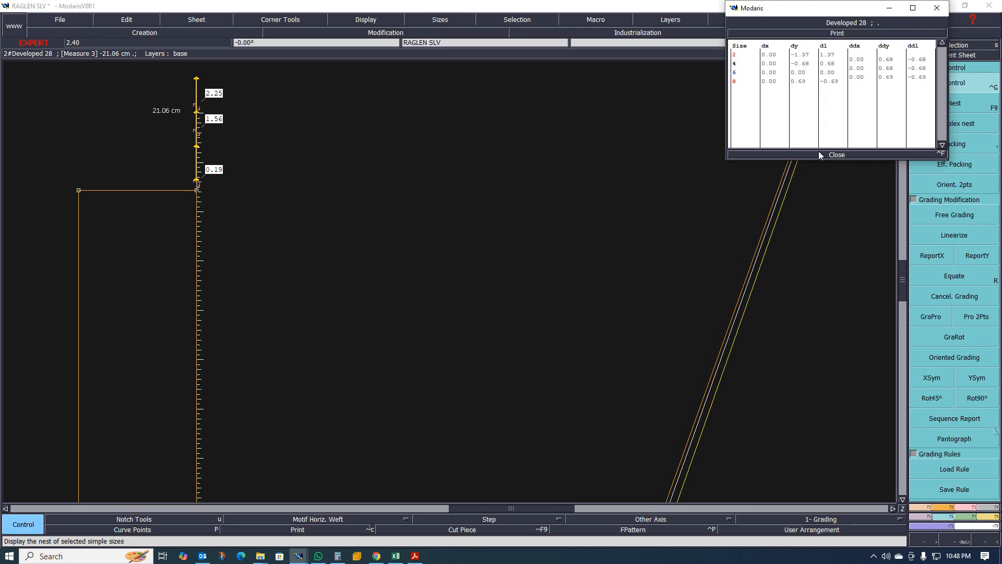
{"action": "left_click", "coordinate": [835, 154]}
- Report the measure point's vertical grading onto the rib rectangle's top corner points with ReportY
{"action": "scroll", "coordinate": [219, 167], "scroll_direction": "up", "scroll_amount": 2}
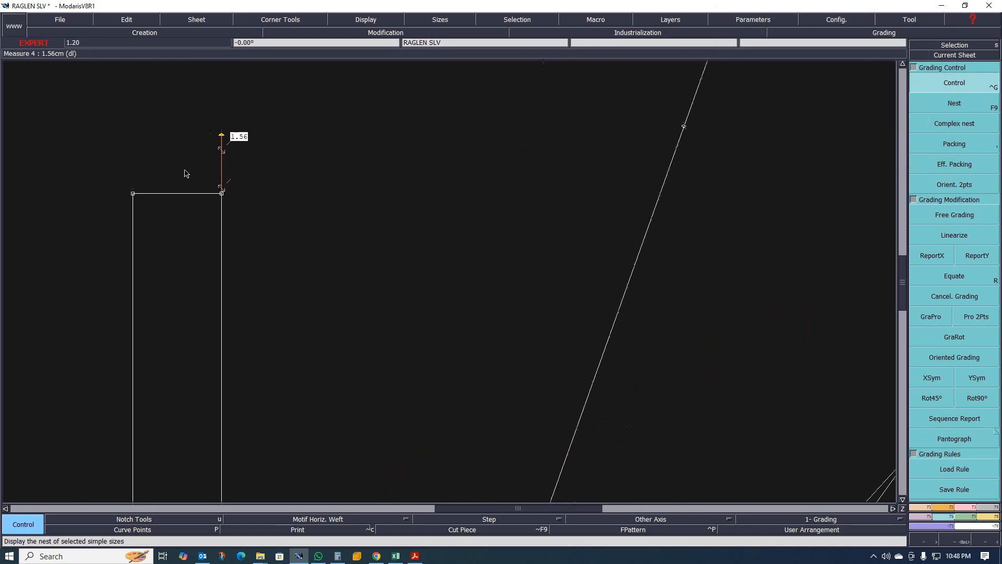
{"action": "scroll", "coordinate": [219, 159], "scroll_direction": "down", "scroll_amount": 2}
{"action": "left_click_drag", "start_coordinate": [126, 96], "coordinate": [280, 211]}
{"action": "scroll", "coordinate": [197, 163], "scroll_direction": "up", "scroll_amount": 2}
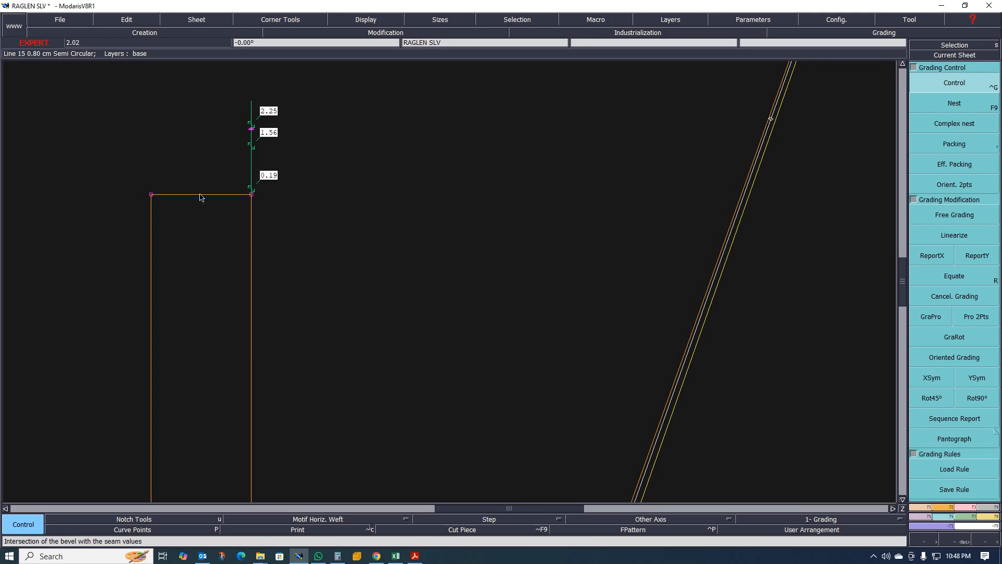
{"action": "left_click", "coordinate": [979, 259]}
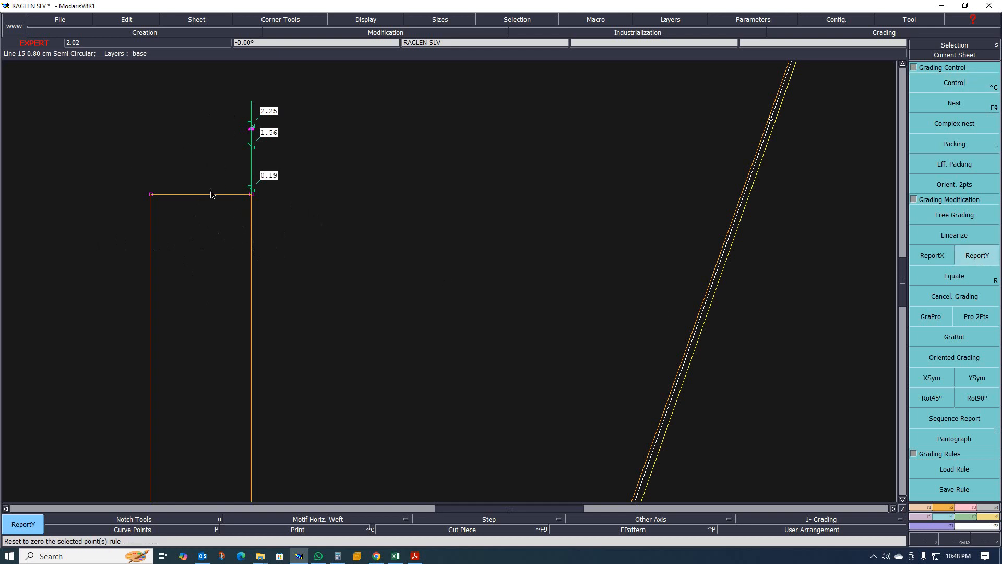
{"action": "left_click", "coordinate": [251, 129]}
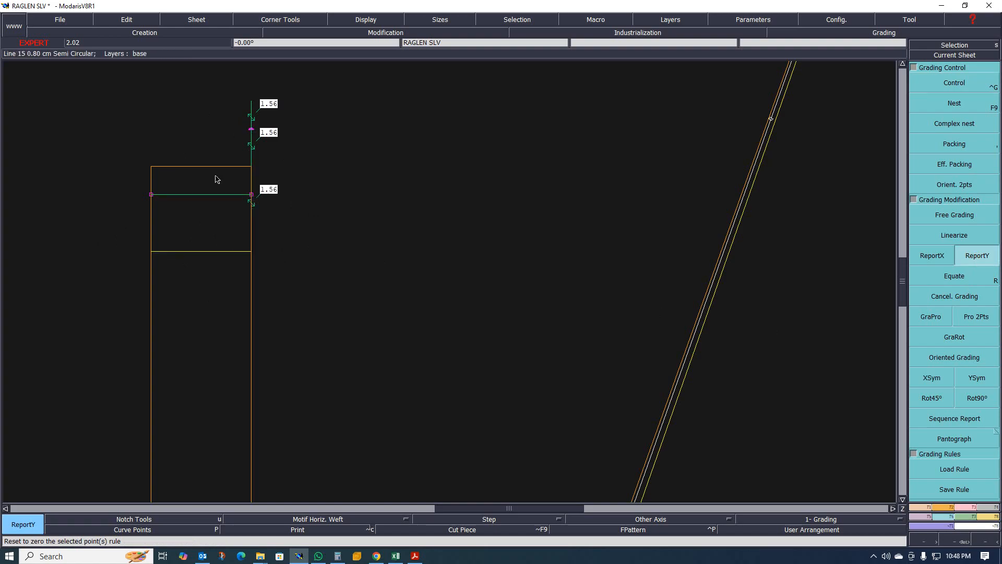
{"action": "scroll", "coordinate": [309, 221], "scroll_direction": "down", "scroll_amount": 1}
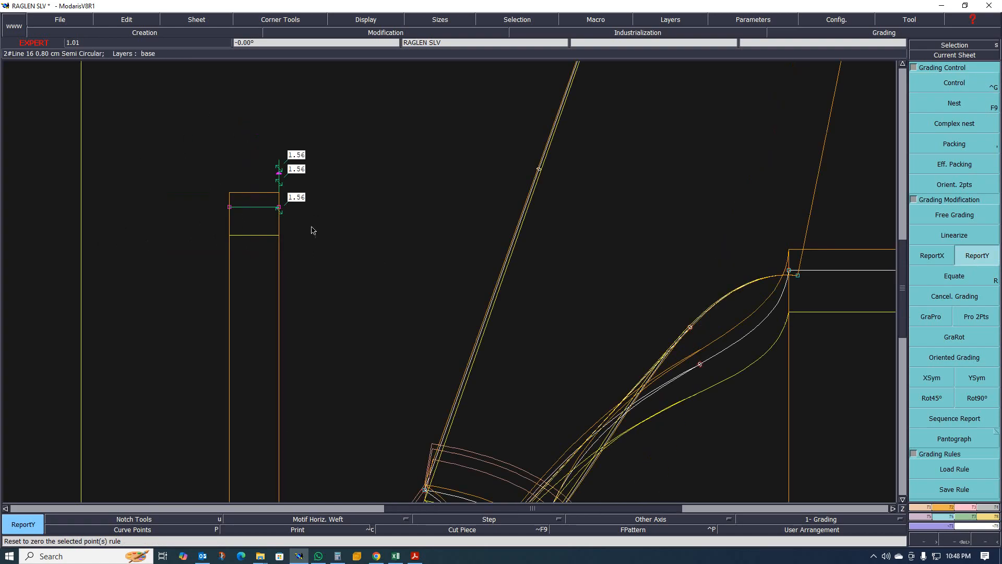
{"action": "scroll", "coordinate": [312, 227], "scroll_direction": "up", "scroll_amount": 1}
{"action": "key", "text": "F9"}
{"action": "key", "text": "F9"}
{"action": "scroll", "coordinate": [268, 229], "scroll_direction": "up", "scroll_amount": 1}
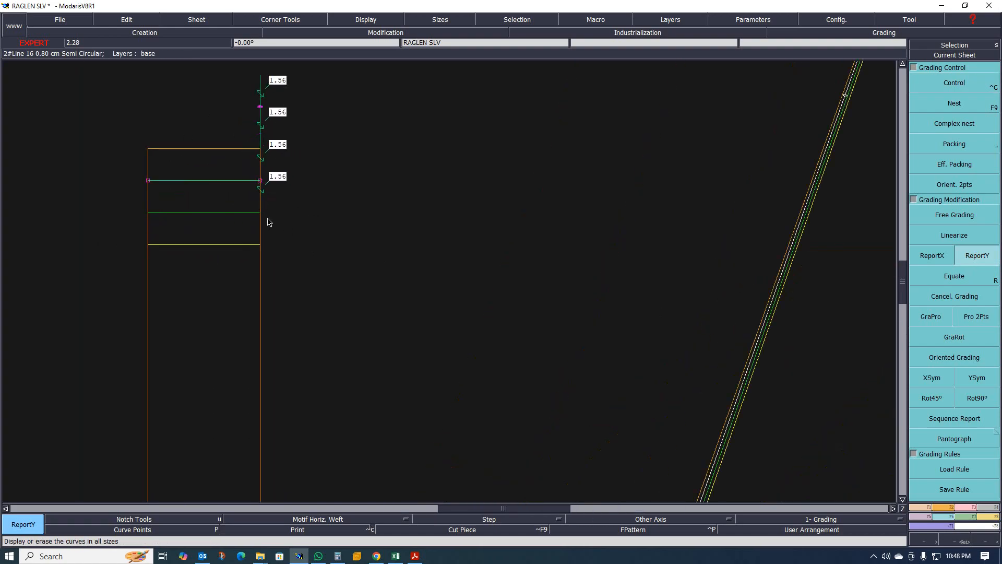
- Zoom in on the junction of the neckline arcs and the sleeve's top corner point
{"action": "scroll", "coordinate": [204, 189], "scroll_direction": "down", "scroll_amount": 2}
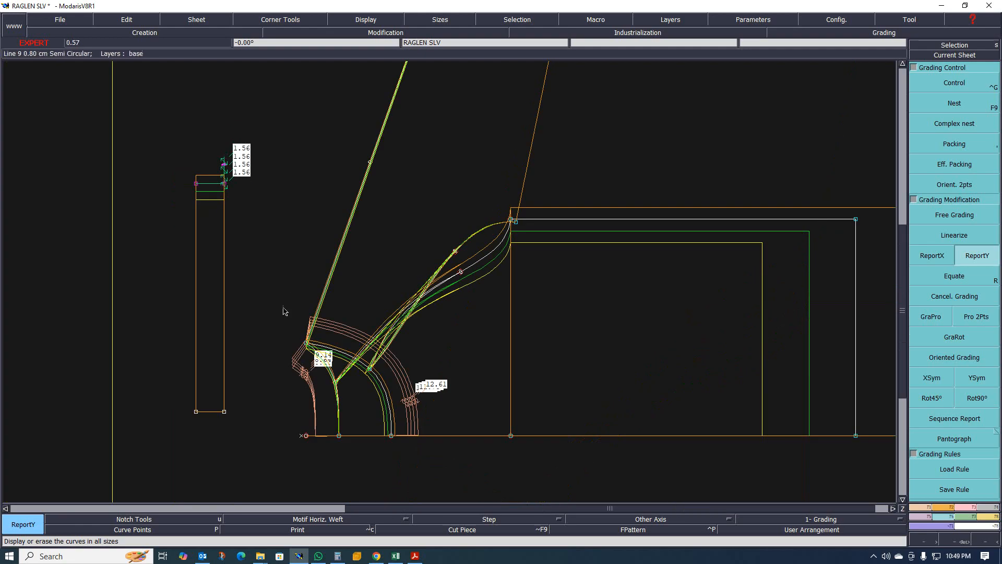
{"action": "scroll", "coordinate": [276, 189], "scroll_direction": "down", "scroll_amount": 3}
{"action": "scroll", "coordinate": [162, 272], "scroll_direction": "up", "scroll_amount": 2}
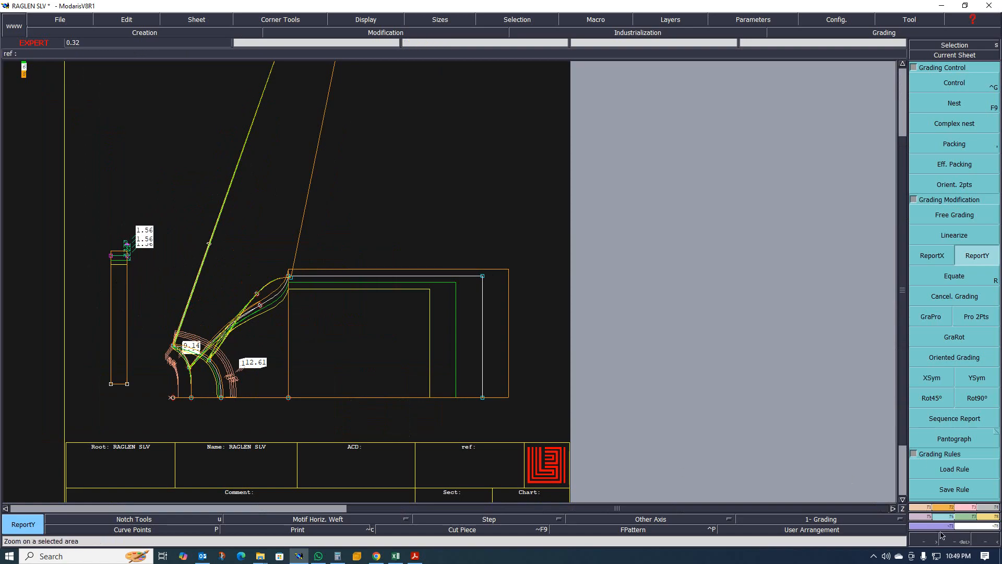
{"action": "left_click", "coordinate": [966, 511]}
{"action": "left_click", "coordinate": [959, 365]}
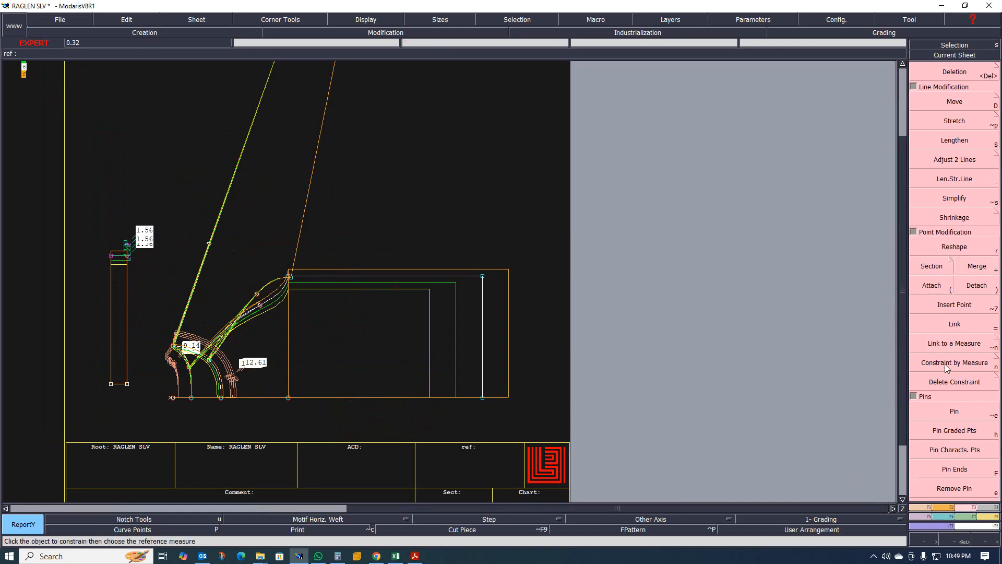
{"action": "scroll", "coordinate": [362, 354], "scroll_direction": "down", "scroll_amount": 2}
{"action": "scroll", "coordinate": [222, 337], "scroll_direction": "up", "scroll_amount": 4}
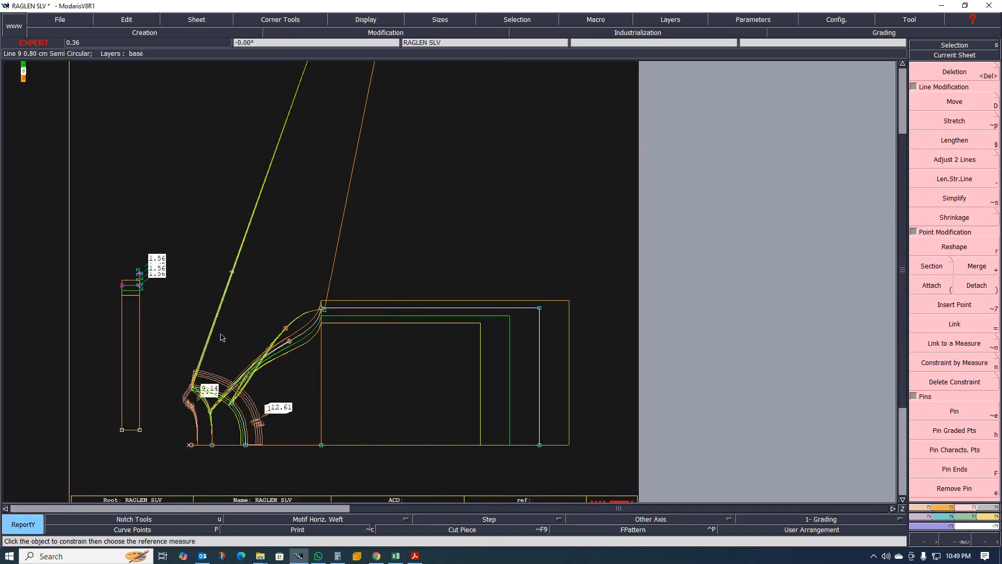
{"action": "scroll", "coordinate": [249, 352], "scroll_direction": "down", "scroll_amount": 2}
{"action": "scroll", "coordinate": [243, 378], "scroll_direction": "up", "scroll_amount": 2}
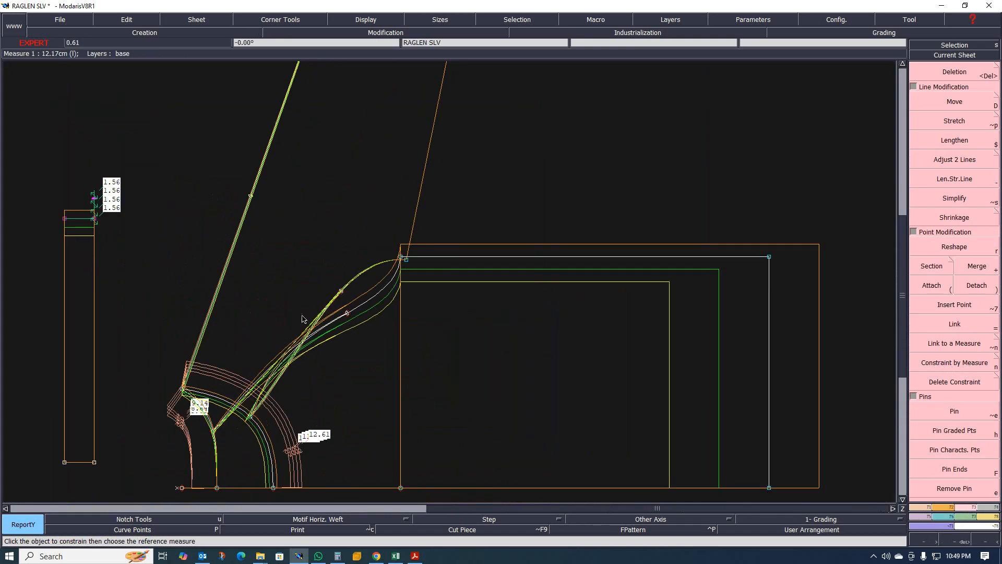
{"action": "scroll", "coordinate": [302, 317], "scroll_direction": "down", "scroll_amount": 2}
{"action": "scroll", "coordinate": [348, 363], "scroll_direction": "up", "scroll_amount": 3}
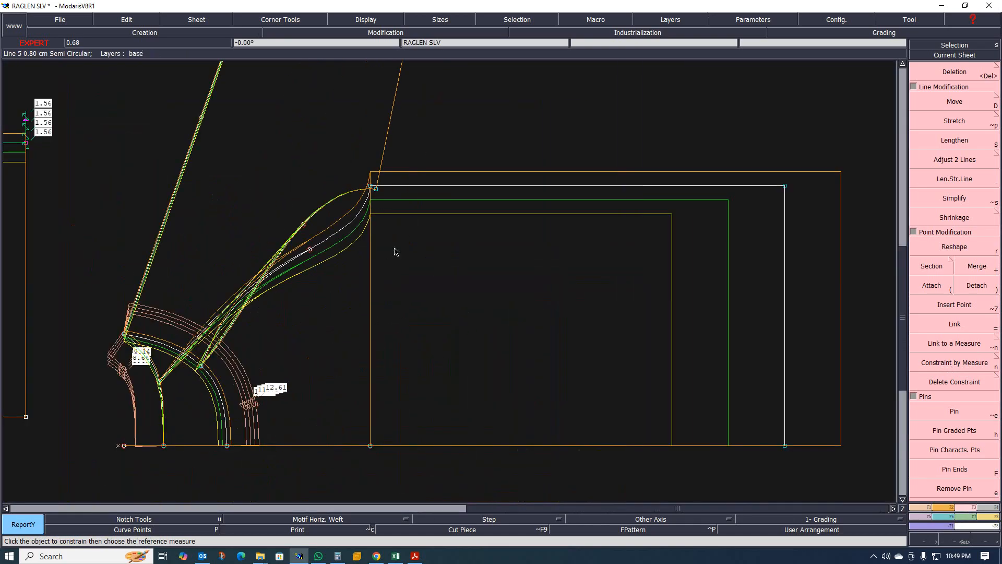
{"action": "scroll", "coordinate": [365, 215], "scroll_direction": "up", "scroll_amount": 3}
{"action": "scroll", "coordinate": [260, 329], "scroll_direction": "down", "scroll_amount": 2}
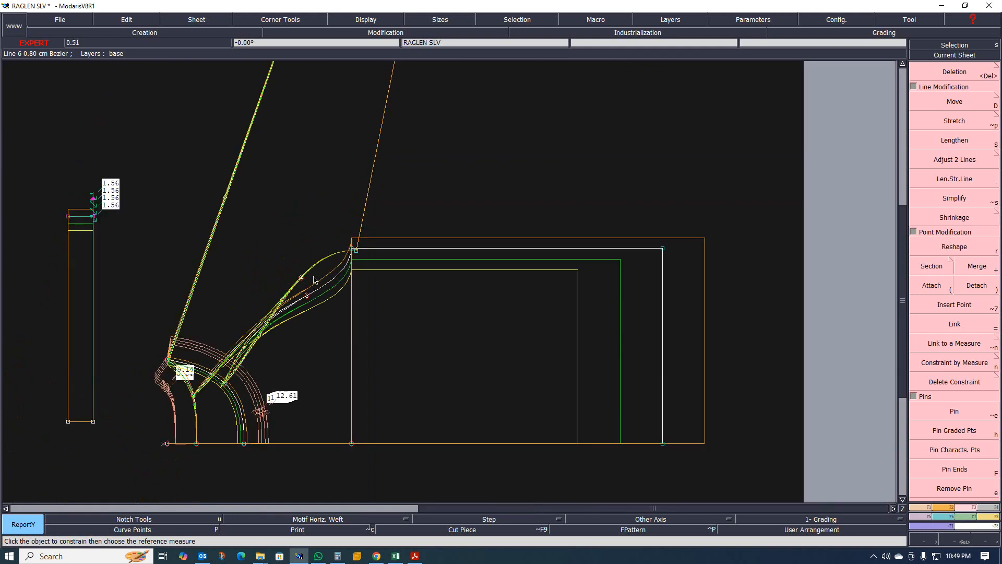
{"action": "scroll", "coordinate": [401, 230], "scroll_direction": "up", "scroll_amount": 3}
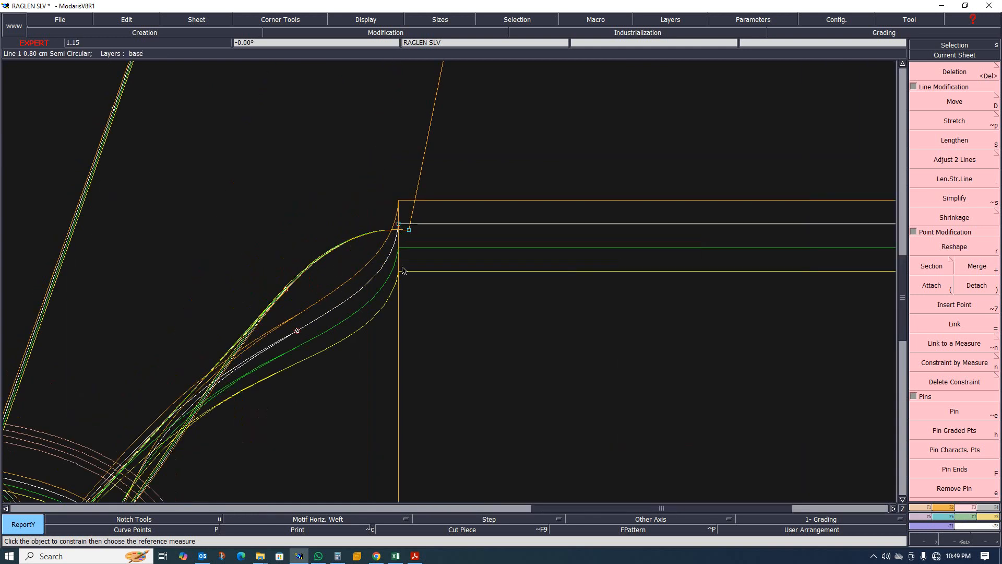
{"action": "scroll", "coordinate": [407, 256], "scroll_direction": "down", "scroll_amount": 3}
{"action": "scroll", "coordinate": [398, 253], "scroll_direction": "up", "scroll_amount": 2}
{"action": "scroll", "coordinate": [398, 253], "scroll_direction": "up", "scroll_amount": 5}
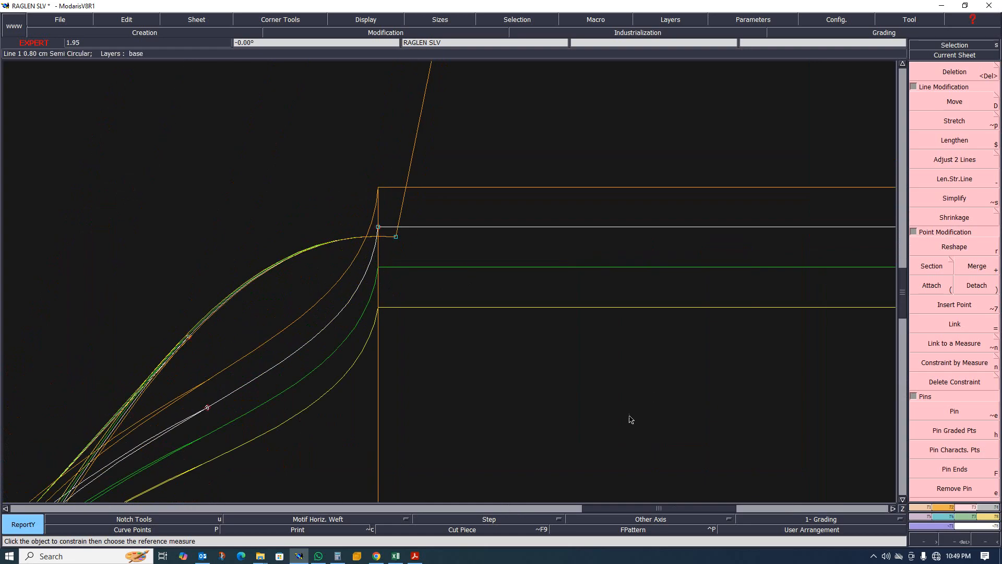
- Switch to the size chart spreadsheet to review the neck measurements, then return to the pattern
{"action": "left_click", "coordinate": [399, 559]}
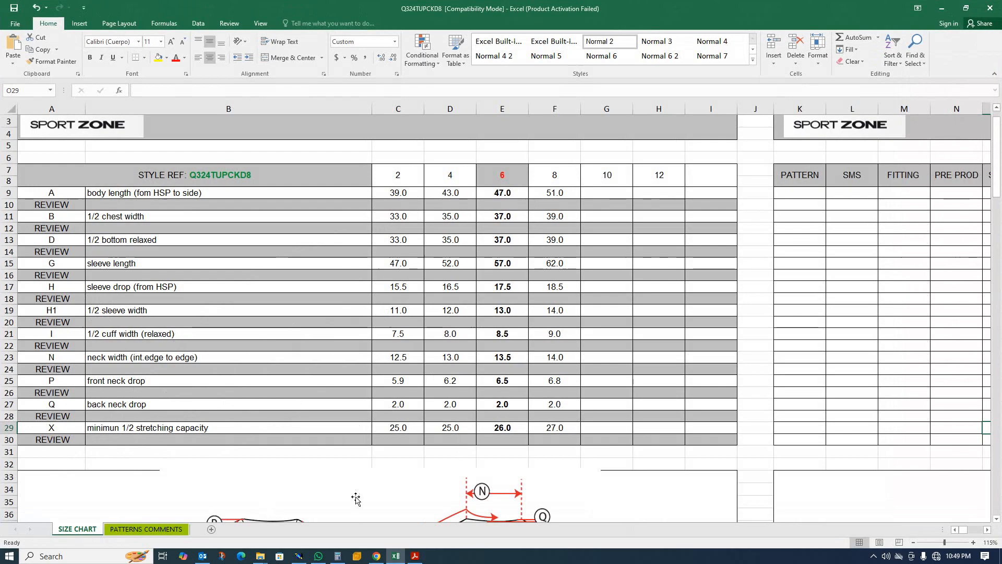
{"action": "scroll", "coordinate": [454, 398], "scroll_direction": "down", "scroll_amount": 5}
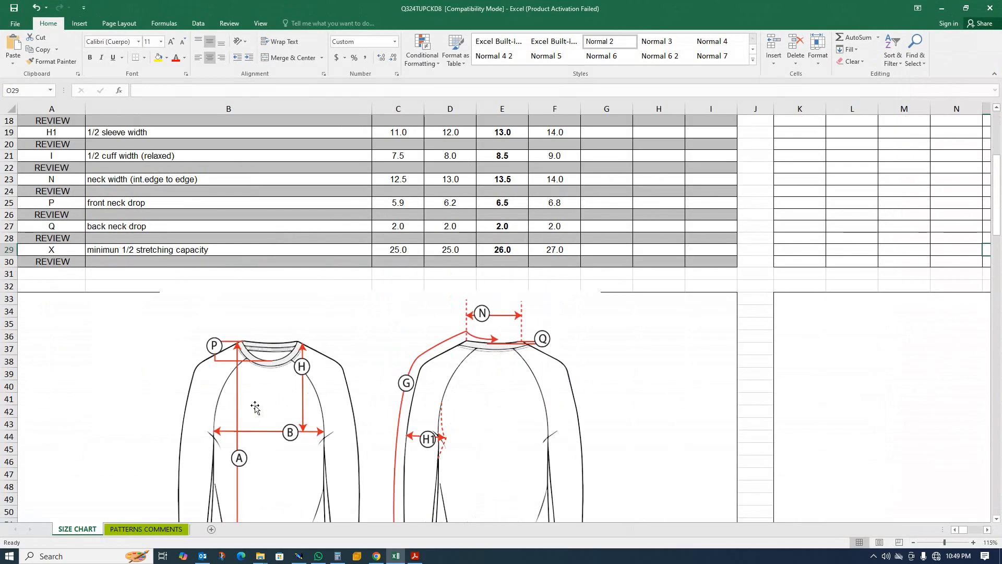
{"action": "scroll", "coordinate": [255, 407], "scroll_direction": "up", "scroll_amount": 3}
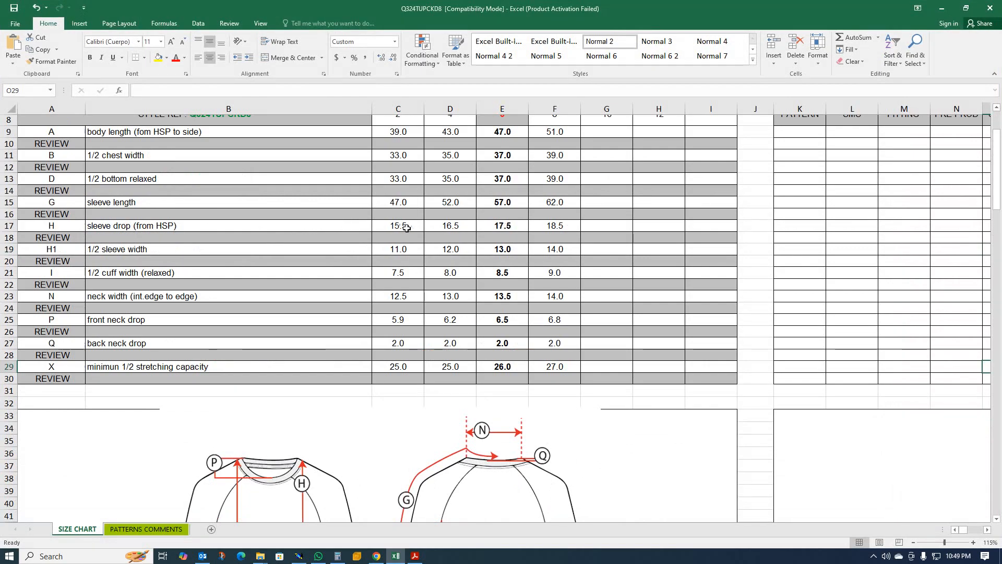
{"action": "left_click", "coordinate": [943, 9]}
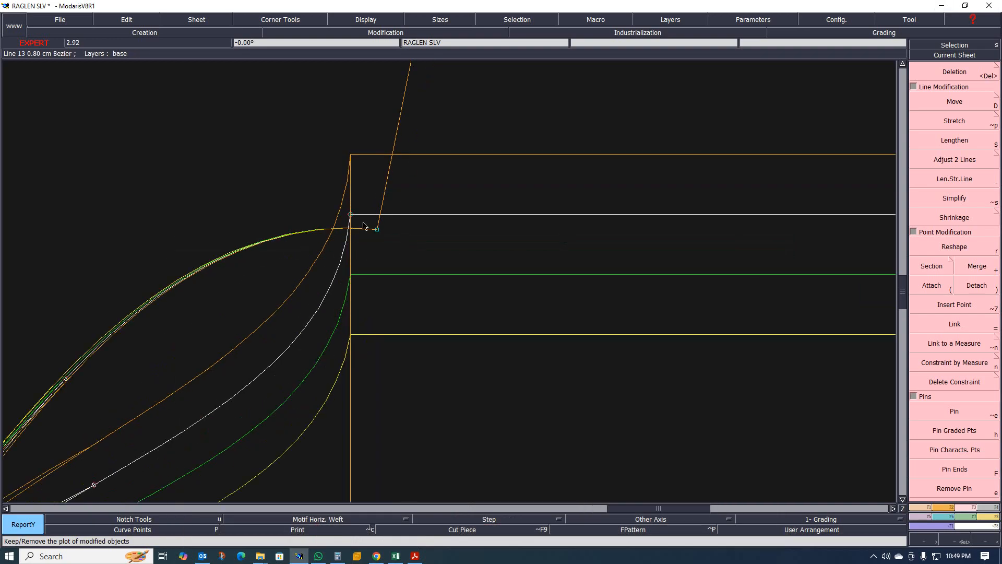
- Grade the sleeve's top corner point horizontally by 1 cm per size in the point's grading control
{"action": "left_click", "coordinate": [946, 517]}
{"action": "left_click", "coordinate": [954, 82]}
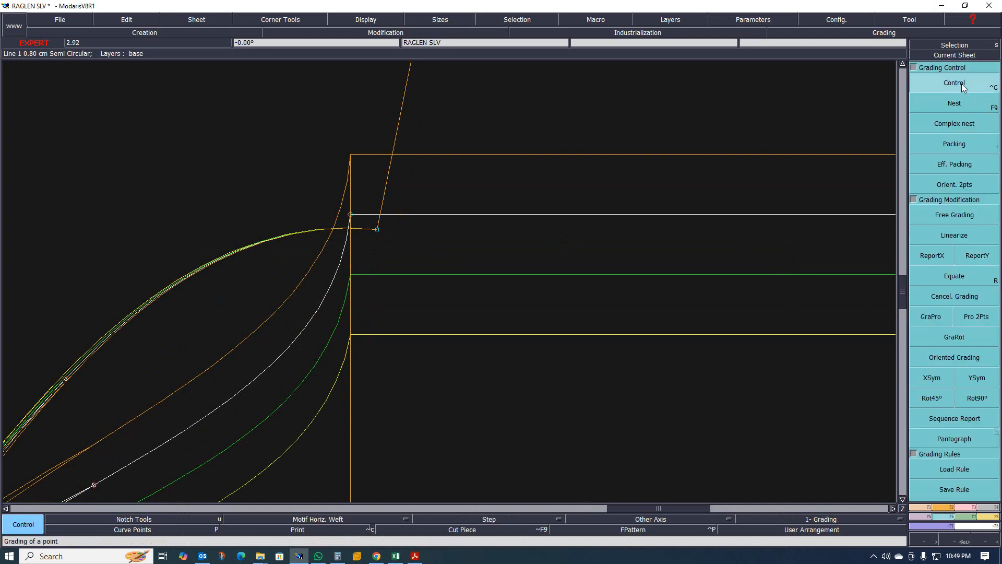
{"action": "left_click", "coordinate": [350, 215]}
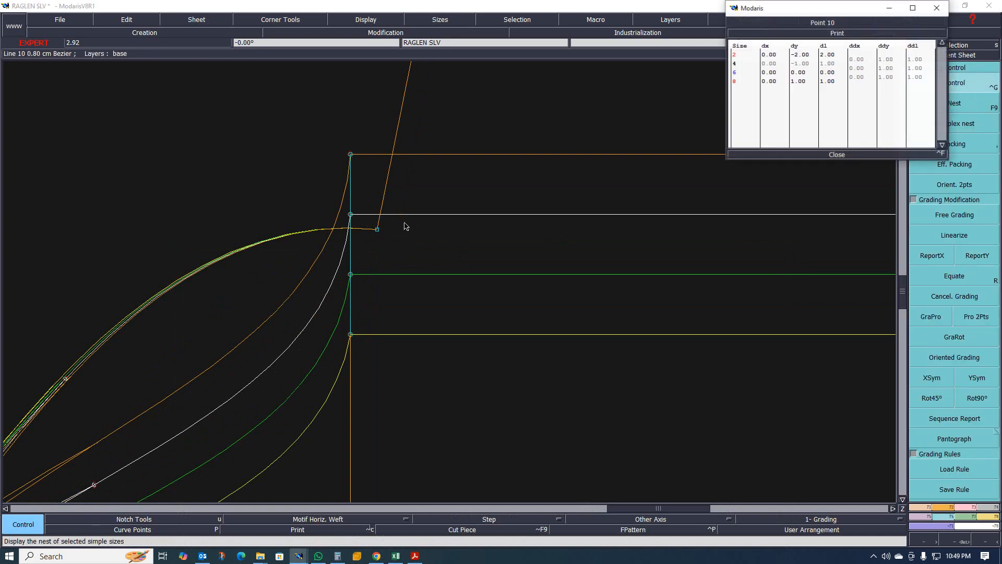
{"action": "left_click_drag", "start_coordinate": [865, 58], "coordinate": [865, 80]}
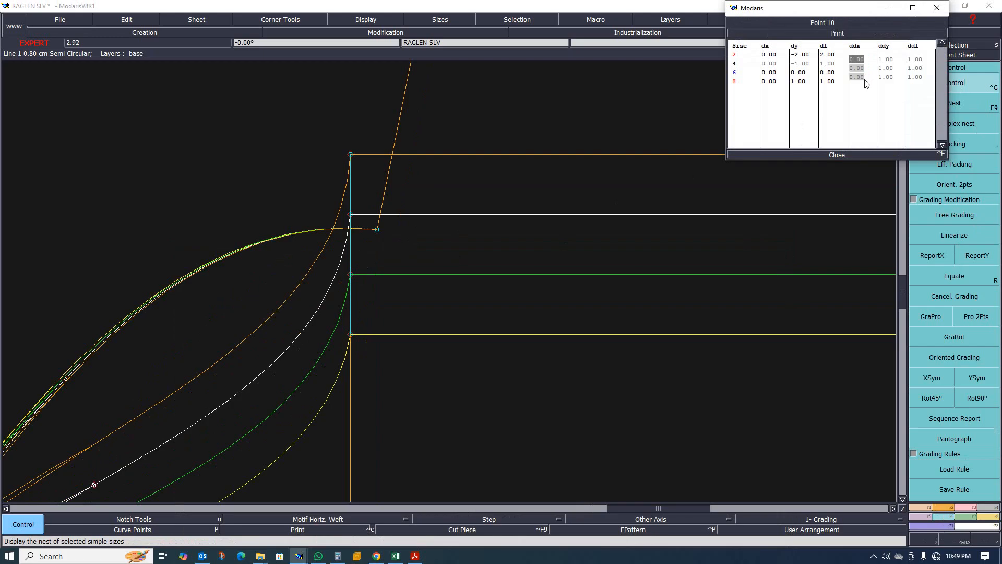
{"action": "type", "text": "1"}
{"action": "key", "text": "Return"}
- Inspect the new grading of the top corner point across the sleeve nest and close the grading table
{"action": "scroll", "coordinate": [581, 142], "scroll_direction": "down", "scroll_amount": 2}
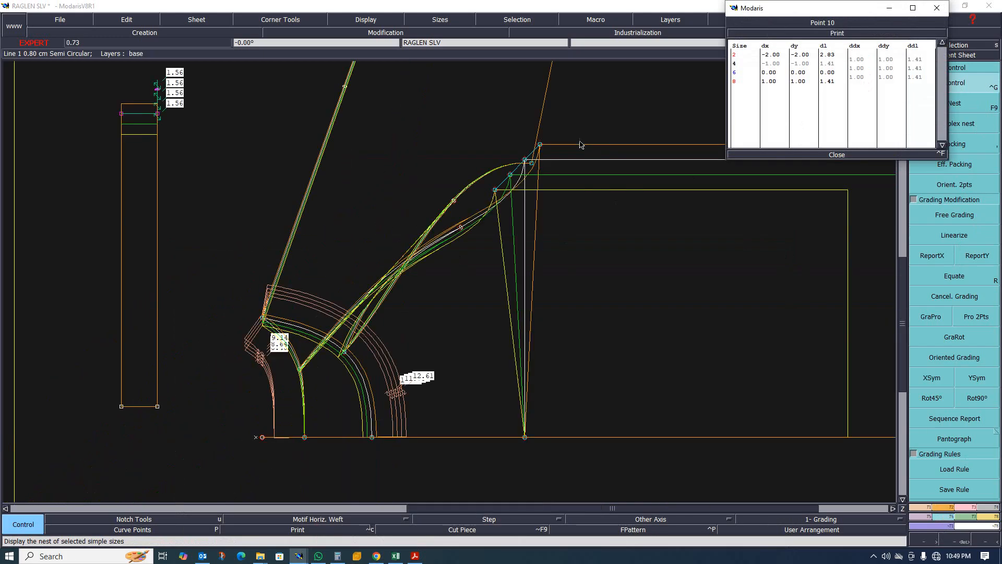
{"action": "scroll", "coordinate": [527, 206], "scroll_direction": "up", "scroll_amount": 1}
{"action": "scroll", "coordinate": [421, 219], "scroll_direction": "down", "scroll_amount": 1}
{"action": "scroll", "coordinate": [424, 226], "scroll_direction": "up", "scroll_amount": 1}
{"action": "scroll", "coordinate": [434, 238], "scroll_direction": "up", "scroll_amount": 2}
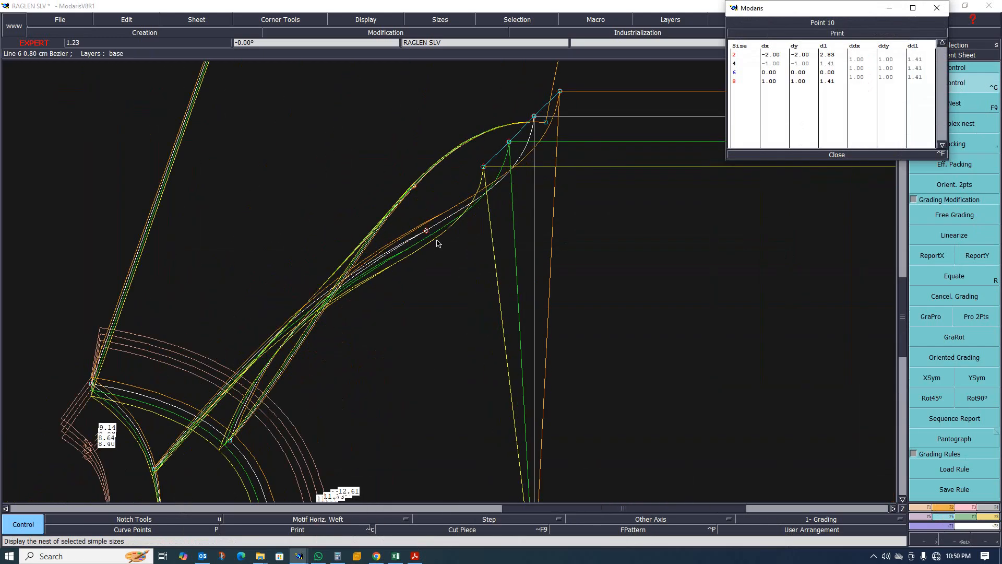
{"action": "scroll", "coordinate": [418, 242], "scroll_direction": "down", "scroll_amount": 1}
{"action": "scroll", "coordinate": [369, 242], "scroll_direction": "up", "scroll_amount": 1}
{"action": "scroll", "coordinate": [369, 241], "scroll_direction": "down", "scroll_amount": 1}
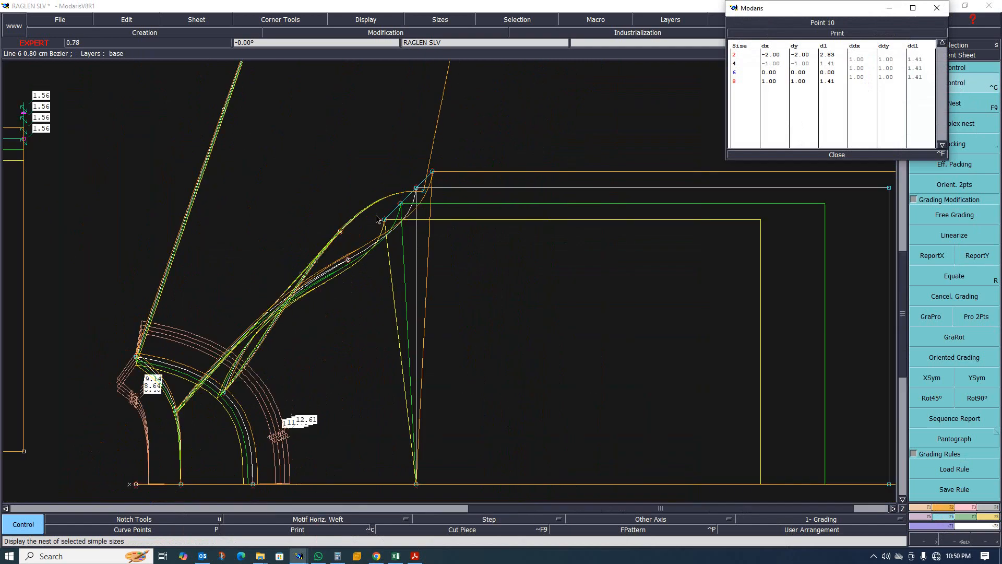
{"action": "scroll", "coordinate": [373, 229], "scroll_direction": "up", "scroll_amount": 1}
{"action": "scroll", "coordinate": [375, 226], "scroll_direction": "down", "scroll_amount": 1}
{"action": "scroll", "coordinate": [379, 206], "scroll_direction": "up", "scroll_amount": 1}
{"action": "scroll", "coordinate": [379, 207], "scroll_direction": "down", "scroll_amount": 1}
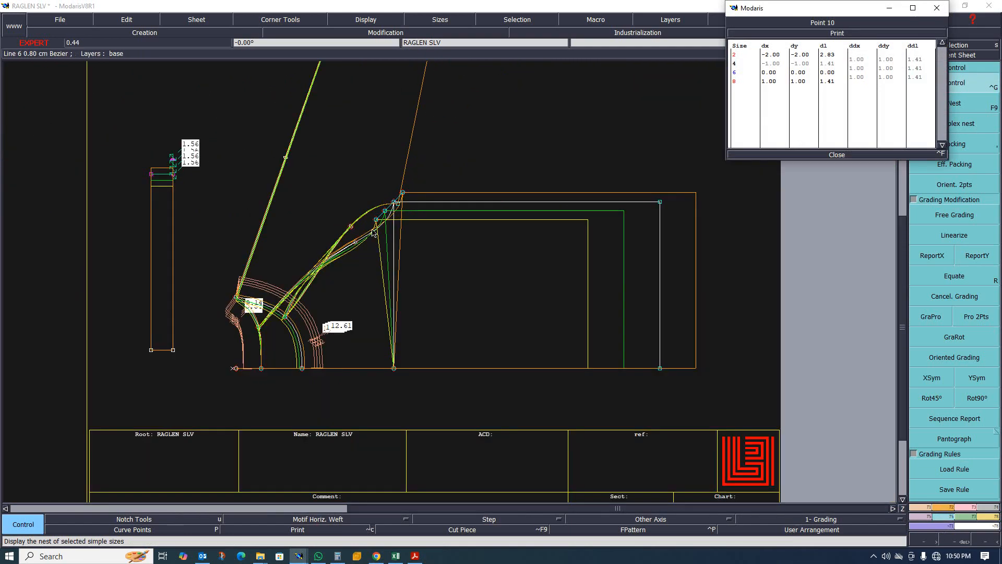
{"action": "scroll", "coordinate": [423, 203], "scroll_direction": "up", "scroll_amount": 1}
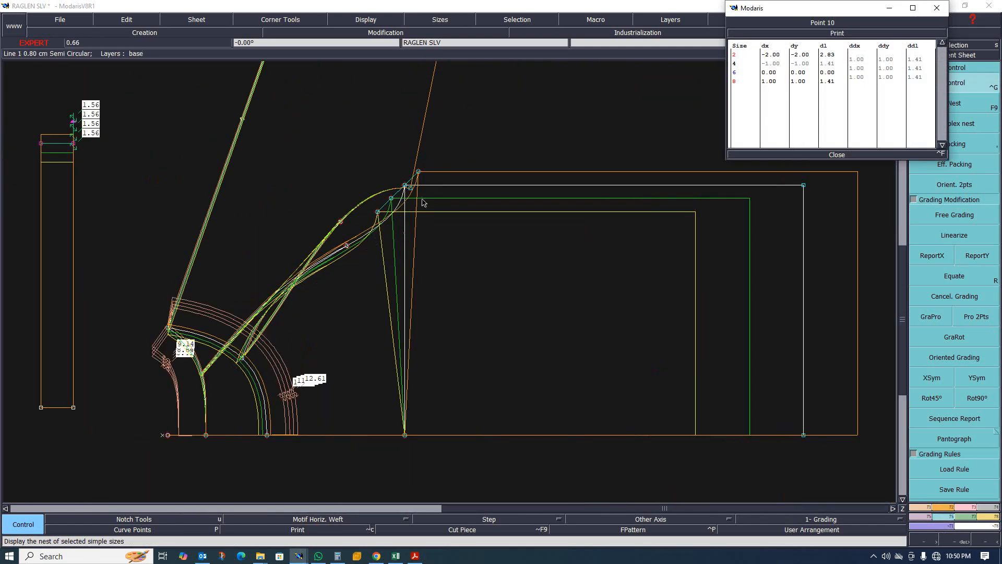
{"action": "left_click", "coordinate": [831, 155]}
- Report the corner point's horizontal grading onto the point directly below it at the hem with ReportX
{"action": "left_click", "coordinate": [933, 256]}
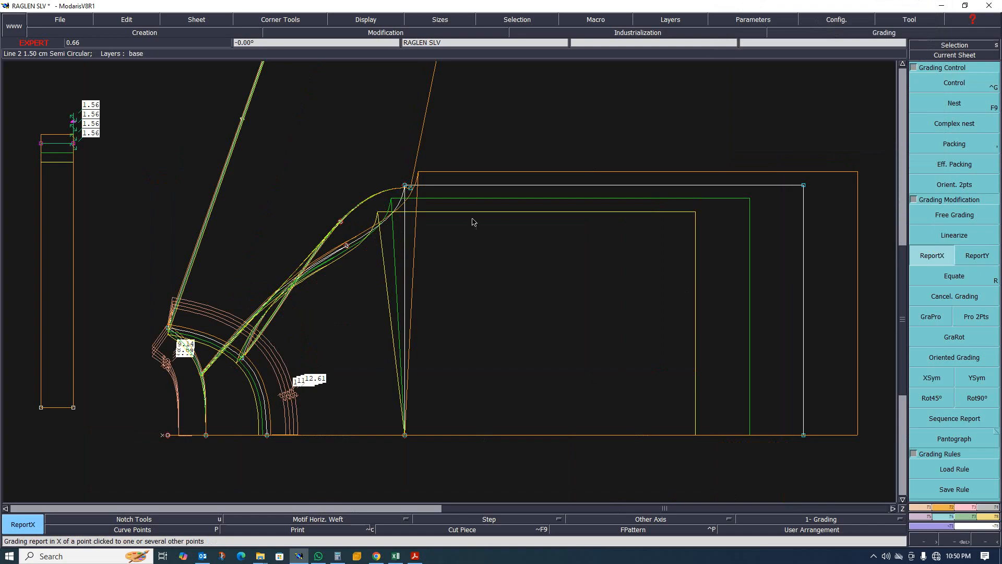
{"action": "left_click", "coordinate": [407, 187]}
{"action": "left_click", "coordinate": [406, 436]}
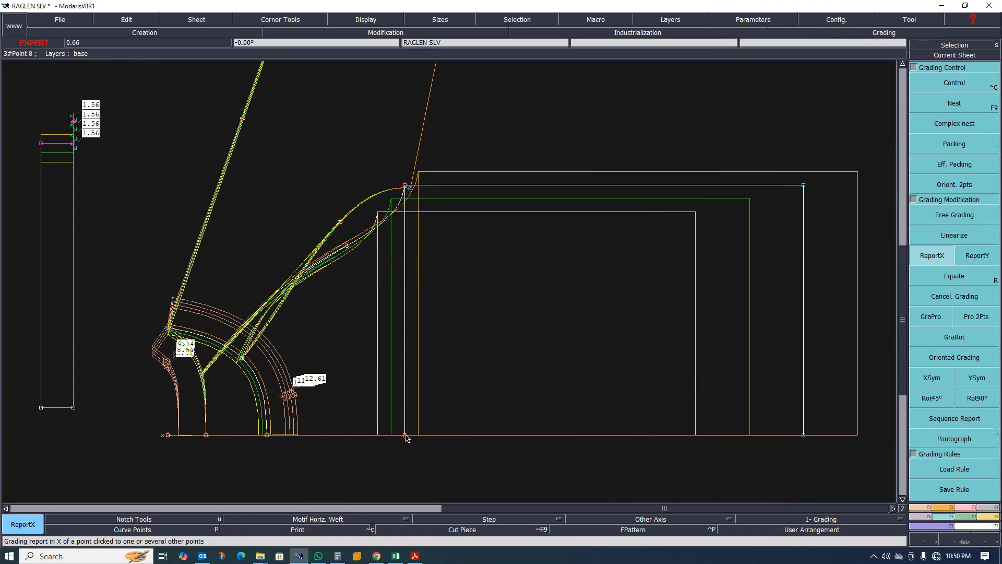
{"action": "key", "text": "Delete"}
{"action": "left_click", "coordinate": [405, 344]}
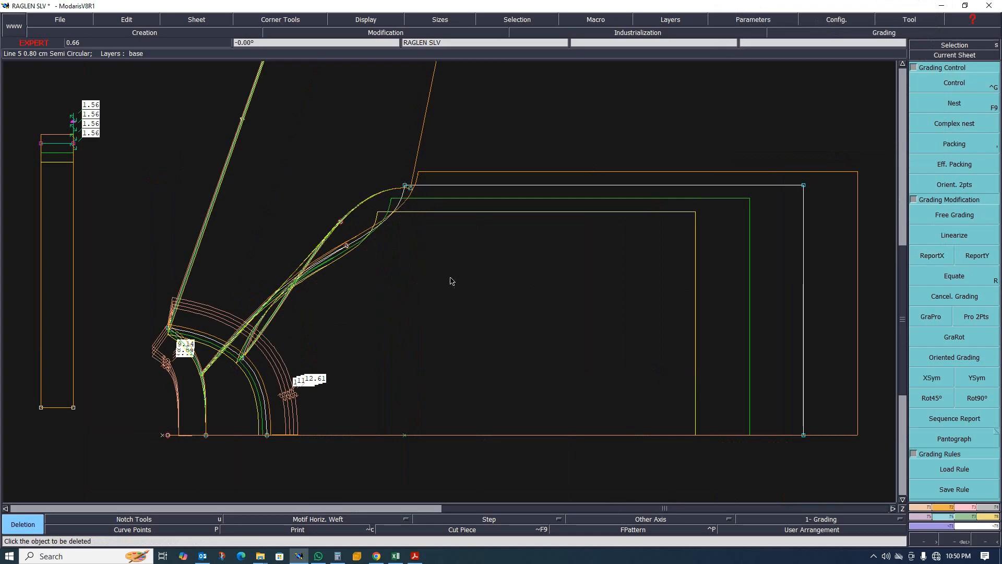
{"action": "key", "text": "ctrl+z"}
- Rotate the sleeve pattern so its long straight overarm line becomes horizontal using Rotation 2pts
{"action": "scroll", "coordinate": [387, 168], "scroll_direction": "up", "scroll_amount": 2}
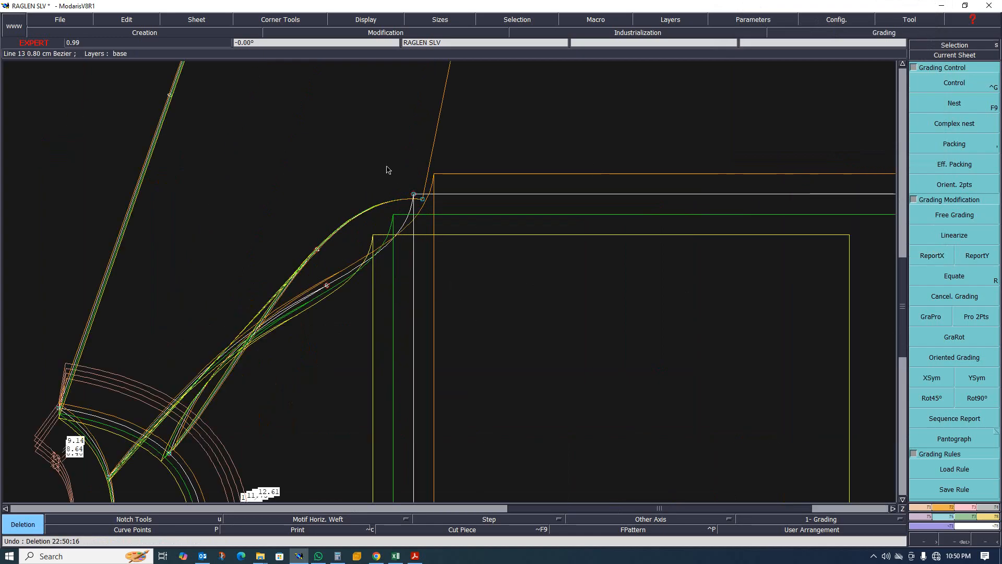
{"action": "scroll", "coordinate": [388, 187], "scroll_direction": "down", "scroll_amount": 2}
{"action": "scroll", "coordinate": [359, 190], "scroll_direction": "up", "scroll_amount": 1}
{"action": "scroll", "coordinate": [307, 230], "scroll_direction": "down", "scroll_amount": 2}
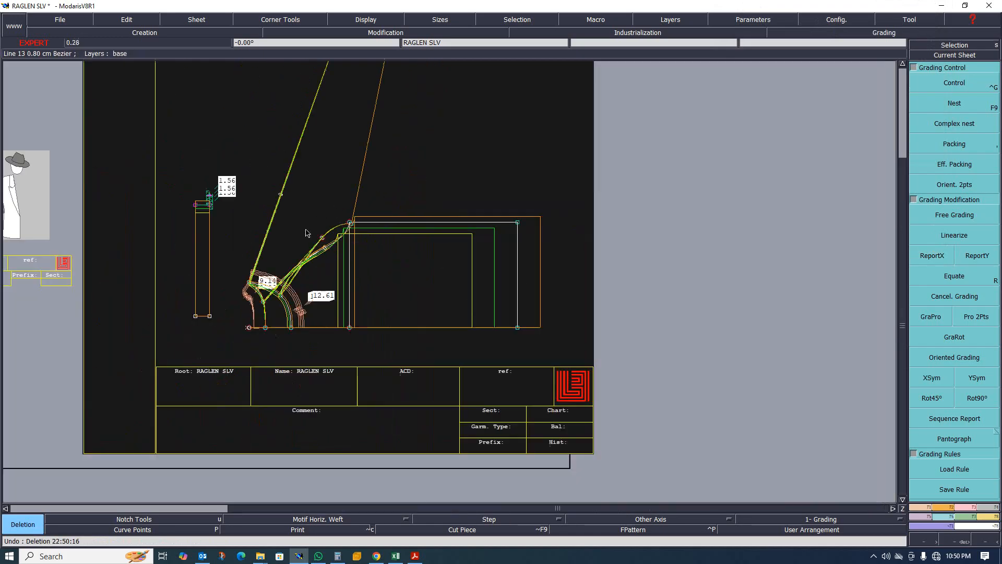
{"action": "scroll", "coordinate": [329, 235], "scroll_direction": "up", "scroll_amount": 3}
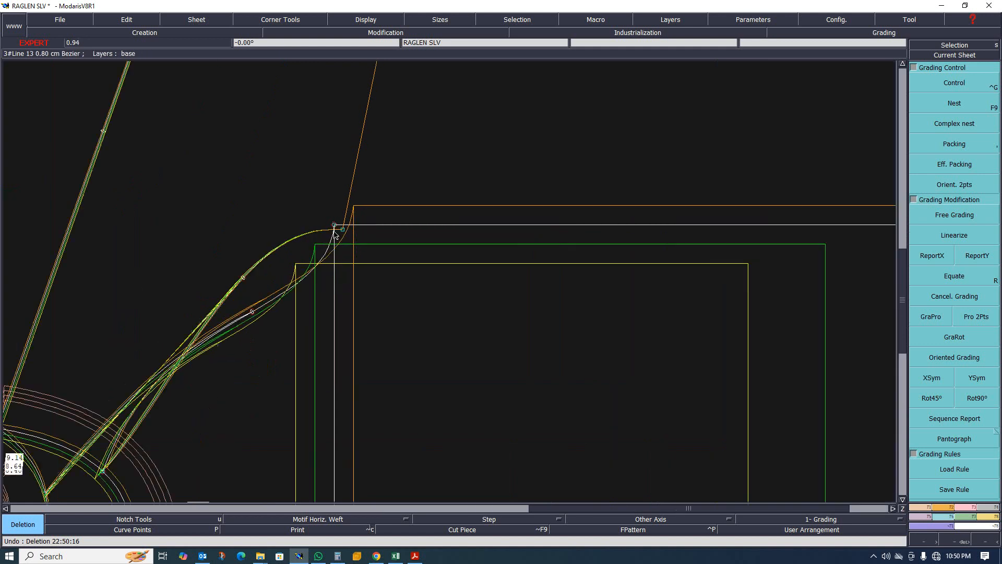
{"action": "scroll", "coordinate": [329, 238], "scroll_direction": "down", "scroll_amount": 2}
{"action": "scroll", "coordinate": [335, 257], "scroll_direction": "down", "scroll_amount": 2}
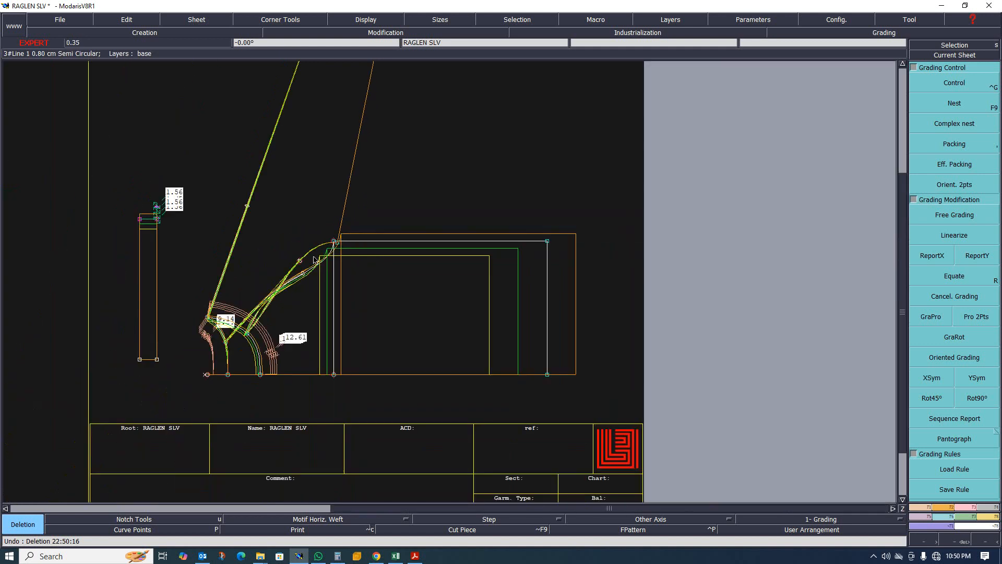
{"action": "scroll", "coordinate": [350, 350], "scroll_direction": "down", "scroll_amount": 2}
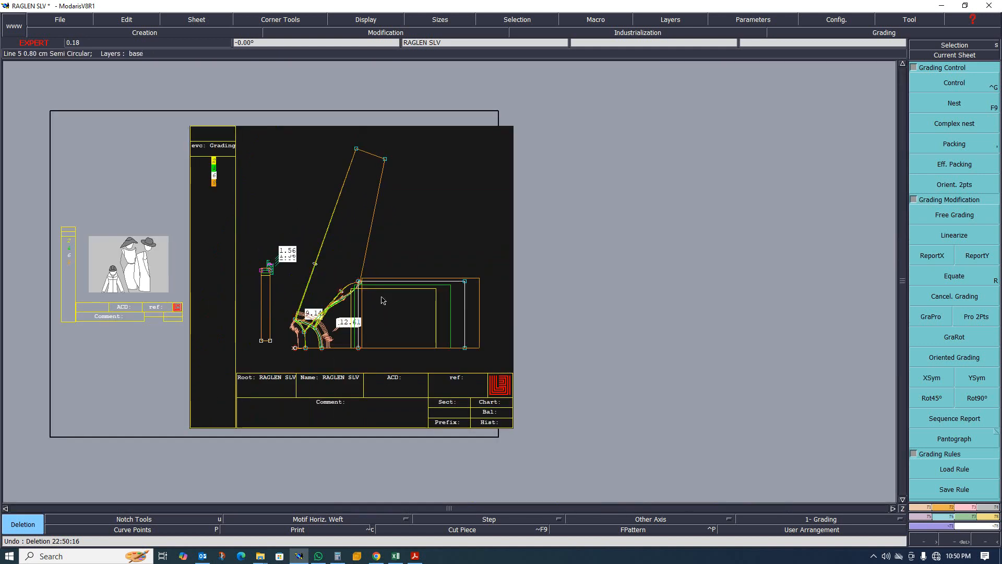
{"action": "scroll", "coordinate": [325, 253], "scroll_direction": "up", "scroll_amount": 1}
{"action": "scroll", "coordinate": [340, 316], "scroll_direction": "up", "scroll_amount": 1}
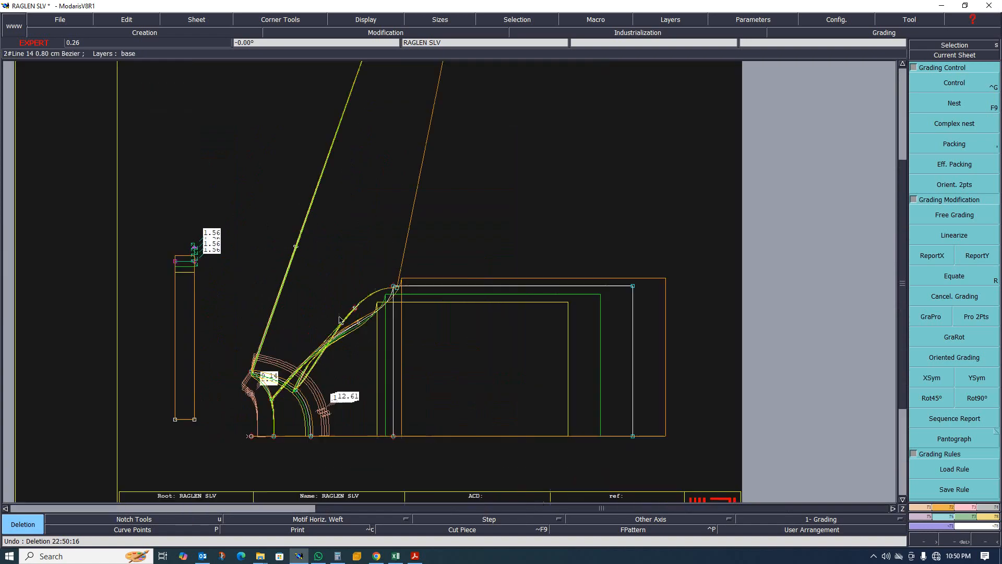
{"action": "left_click", "coordinate": [942, 507]}
{"action": "left_click", "coordinate": [912, 391]}
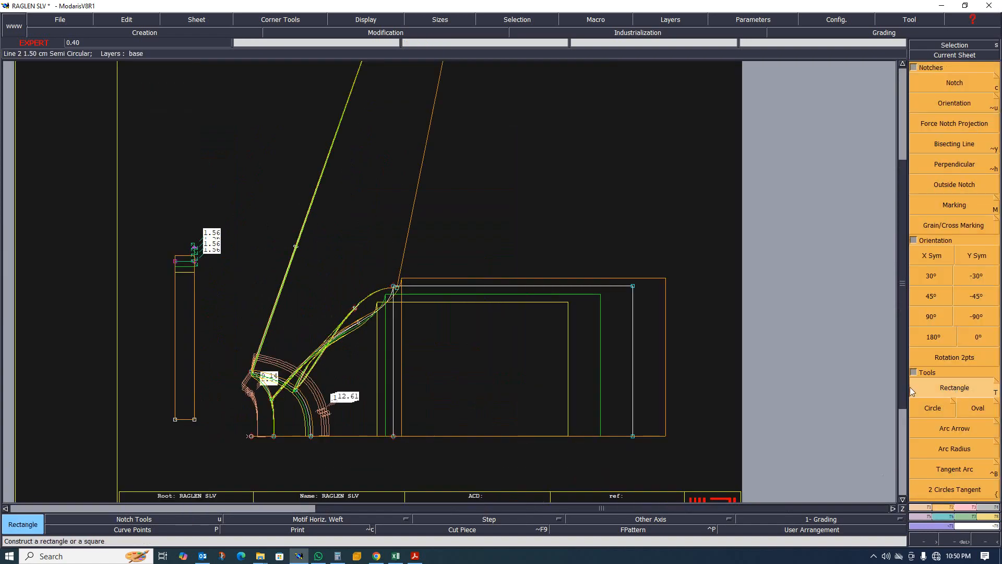
{"action": "left_click", "coordinate": [944, 357]}
{"action": "left_click", "coordinate": [267, 329]}
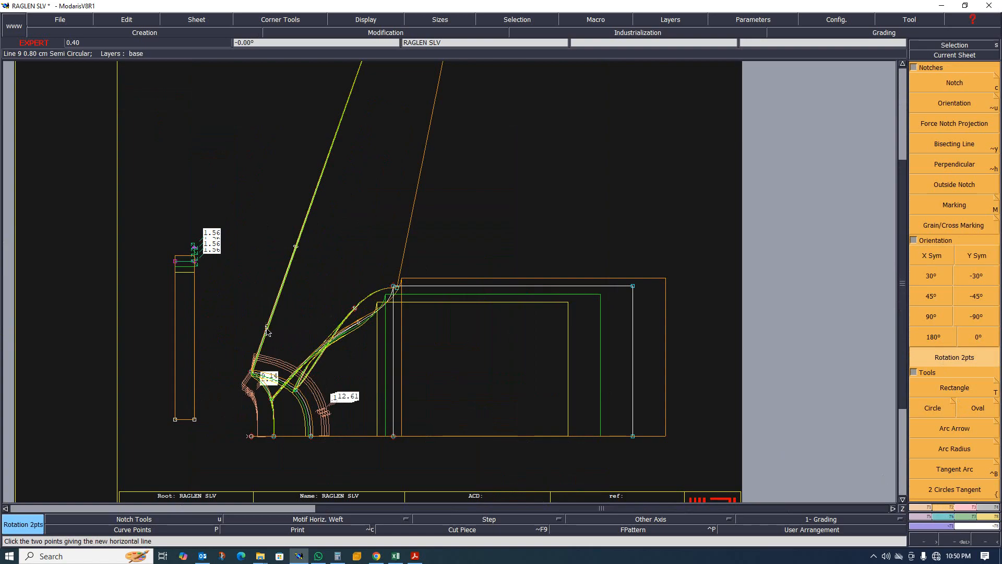
{"action": "left_click", "coordinate": [336, 146]}
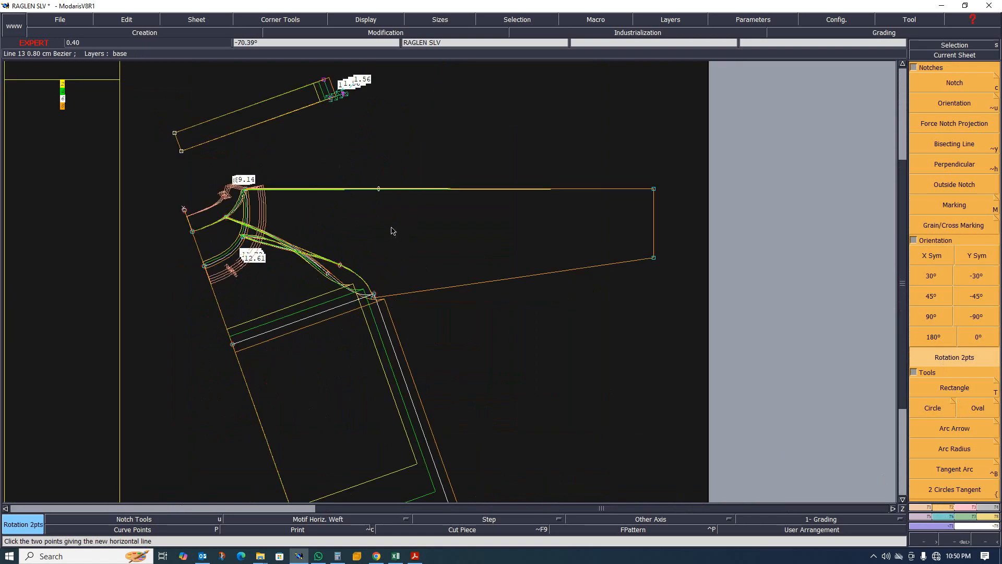
- Zoom in on the rotated sleeve's neckline arcs and top edge to check their alignment
{"action": "scroll", "coordinate": [393, 232], "scroll_direction": "down", "scroll_amount": 2}
{"action": "scroll", "coordinate": [353, 203], "scroll_direction": "up", "scroll_amount": 4}
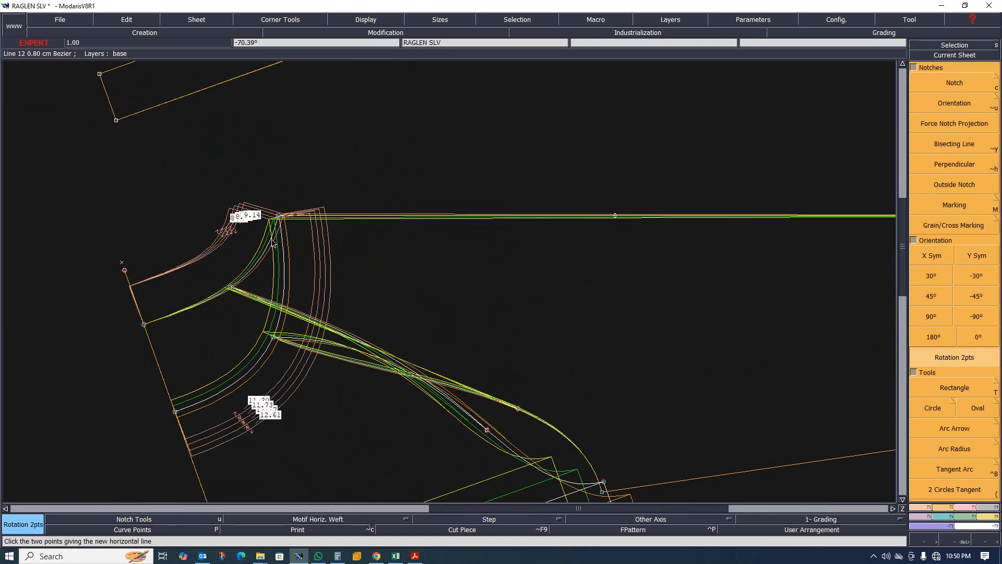
{"action": "scroll", "coordinate": [274, 245], "scroll_direction": "down", "scroll_amount": 2}
{"action": "scroll", "coordinate": [361, 248], "scroll_direction": "up", "scroll_amount": 2}
{"action": "scroll", "coordinate": [271, 229], "scroll_direction": "up", "scroll_amount": 5}
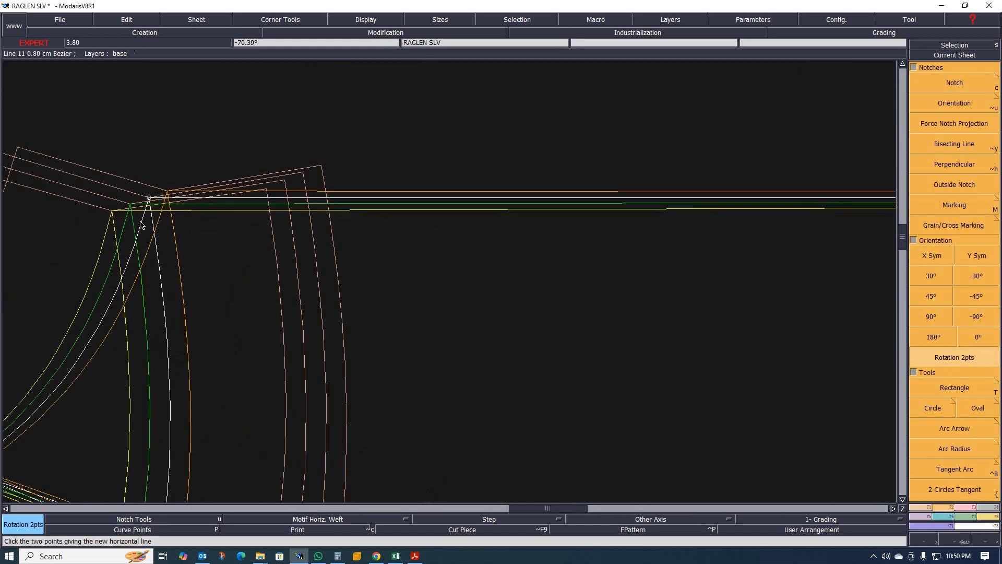
- Open the grading control for the sleeve's top corner point and set its vertical grading increment (ddy) to 0 for all sizes
{"action": "left_click", "coordinate": [944, 516]}
{"action": "left_click", "coordinate": [960, 89]}
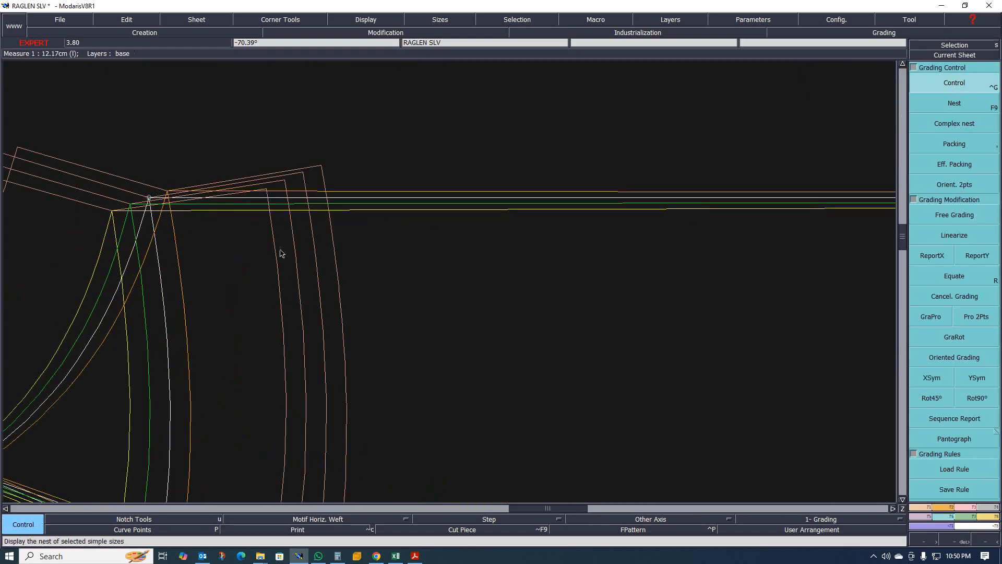
{"action": "left_click", "coordinate": [149, 200]}
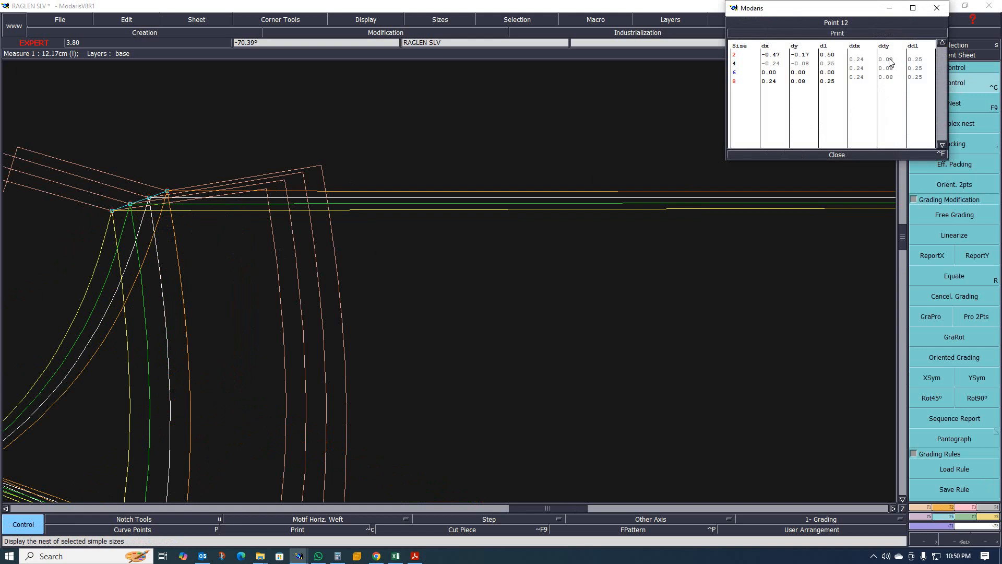
{"action": "left_click_drag", "start_coordinate": [890, 60], "coordinate": [887, 81]}
{"action": "type", "text": "0"}
{"action": "key", "text": "Return"}
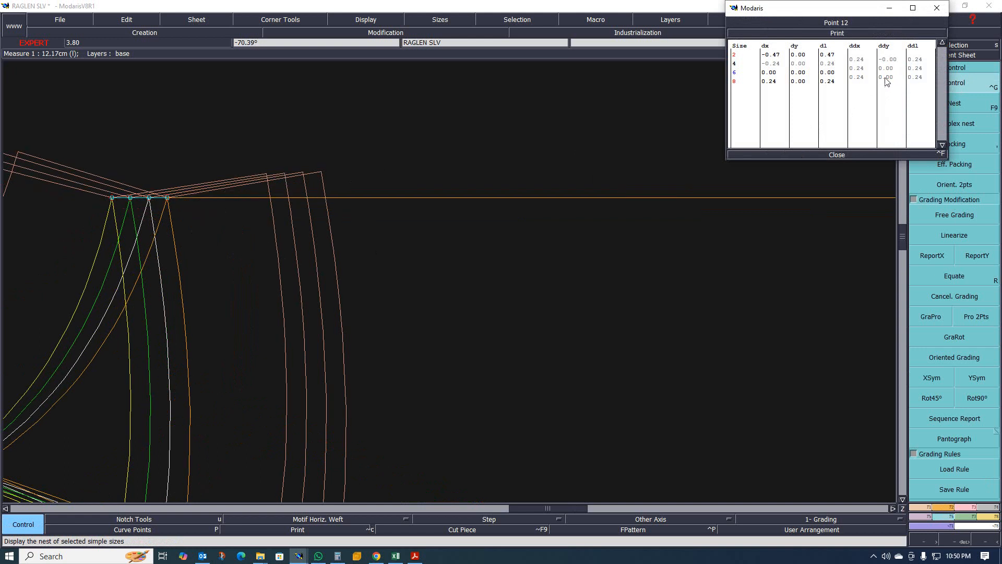
- Zoom around the sleeve nest to examine the flattened top corner grading, then close the grading table
{"action": "scroll", "coordinate": [465, 198], "scroll_direction": "down", "scroll_amount": 4}
{"action": "scroll", "coordinate": [334, 222], "scroll_direction": "down", "scroll_amount": 2}
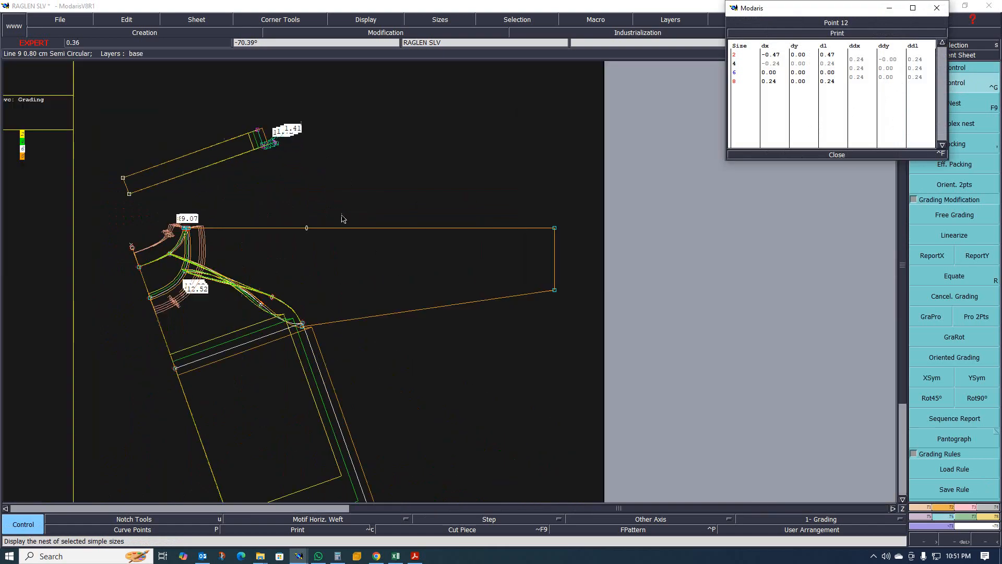
{"action": "scroll", "coordinate": [379, 225], "scroll_direction": "up", "scroll_amount": 2}
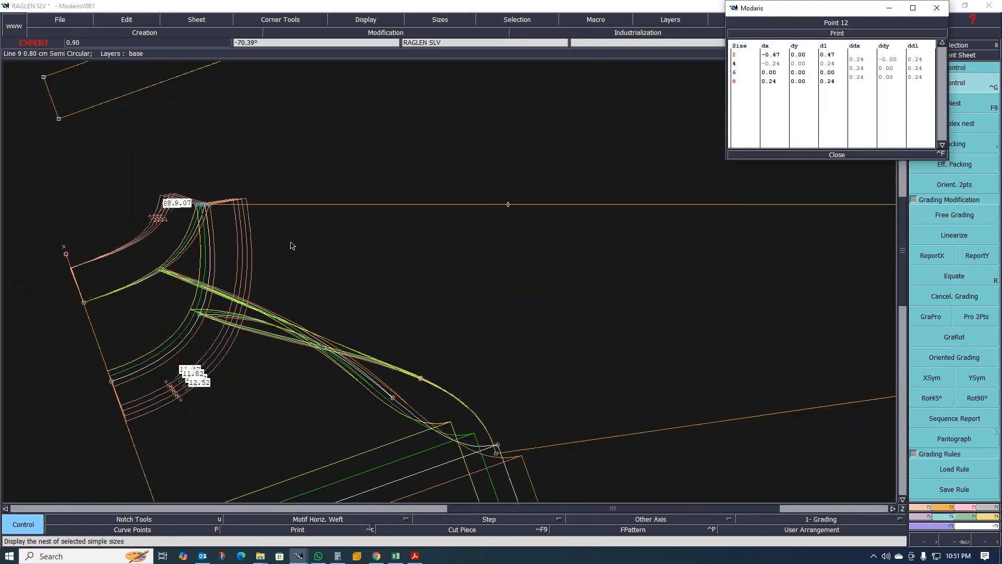
{"action": "scroll", "coordinate": [290, 245], "scroll_direction": "up", "scroll_amount": 3}
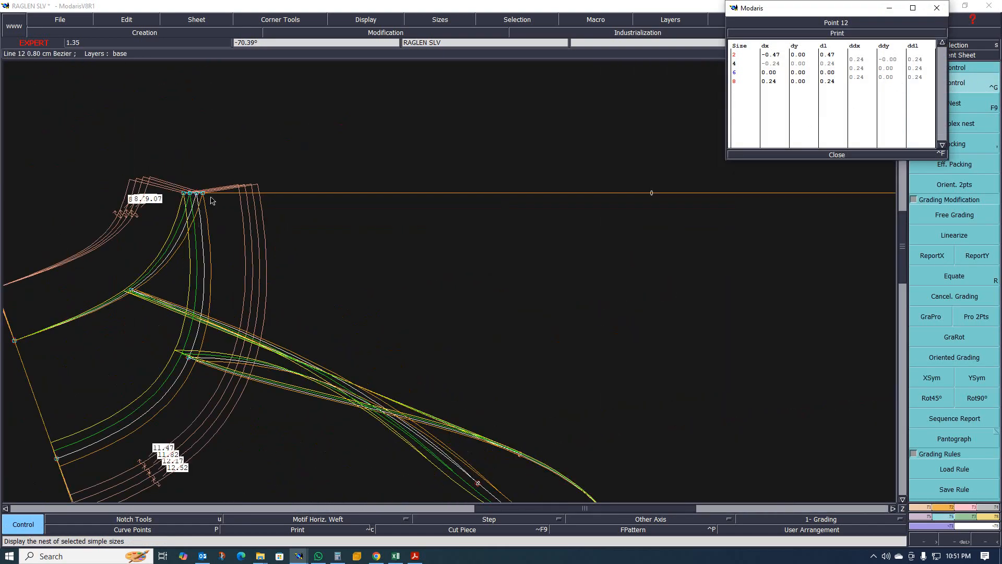
{"action": "scroll", "coordinate": [164, 199], "scroll_direction": "down", "scroll_amount": 3}
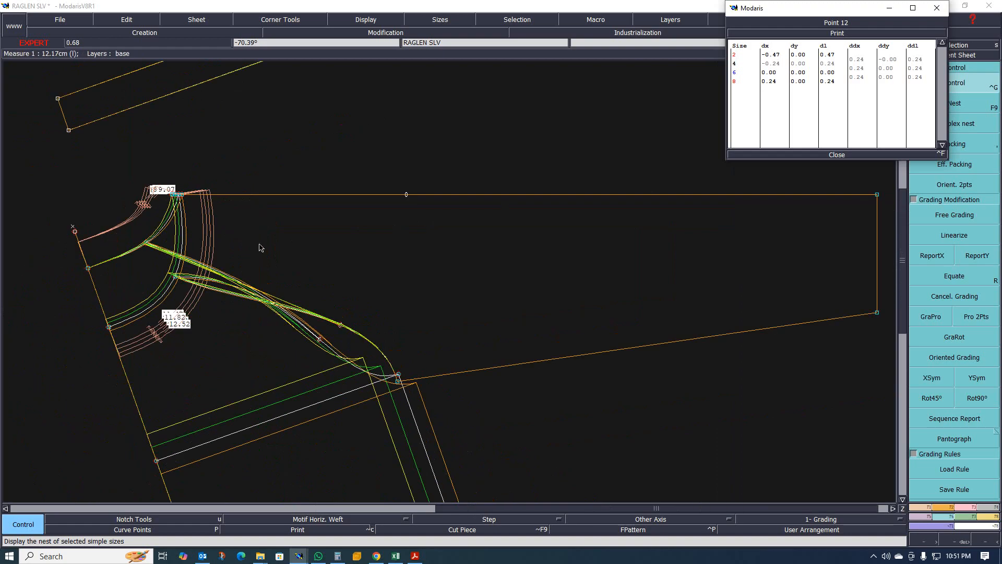
{"action": "scroll", "coordinate": [261, 249], "scroll_direction": "down", "scroll_amount": 3}
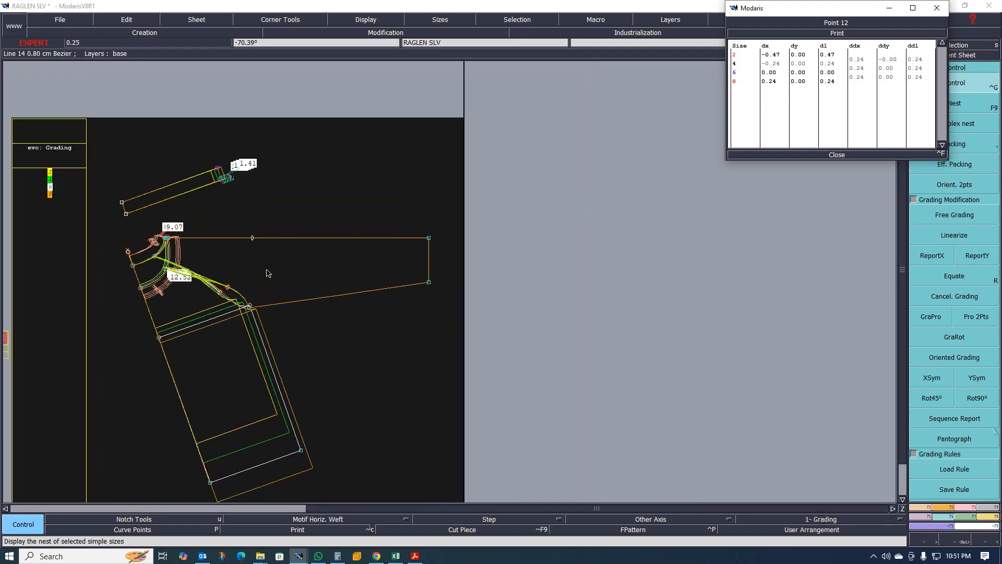
{"action": "scroll", "coordinate": [254, 265], "scroll_direction": "up", "scroll_amount": 2}
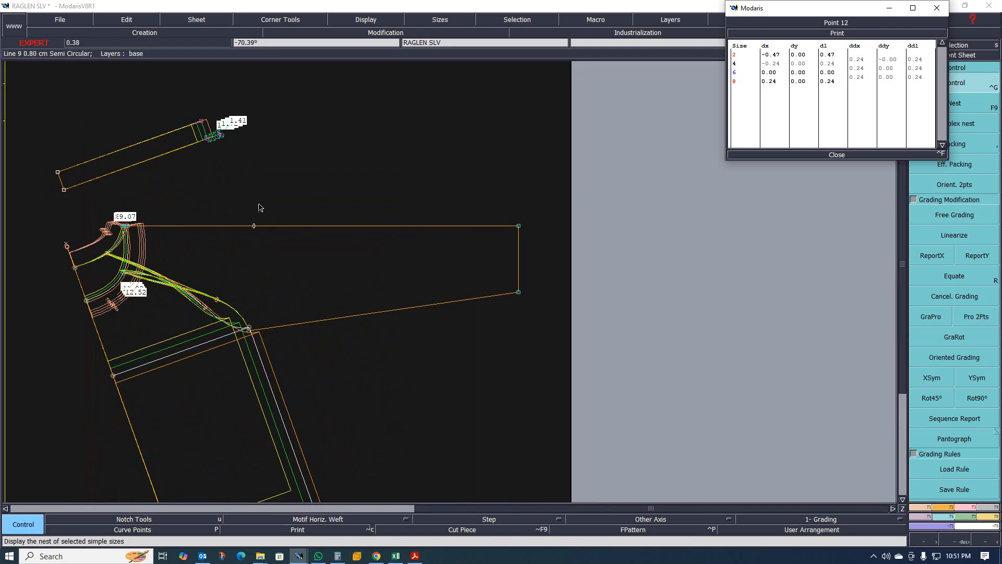
{"action": "scroll", "coordinate": [415, 236], "scroll_direction": "down", "scroll_amount": 3}
{"action": "scroll", "coordinate": [324, 230], "scroll_direction": "up", "scroll_amount": 4}
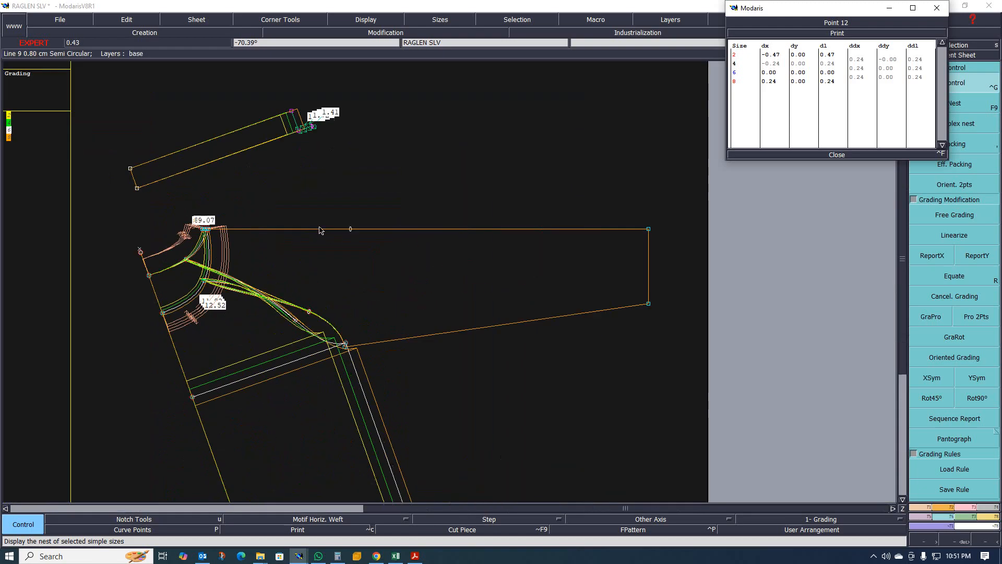
{"action": "scroll", "coordinate": [318, 228], "scroll_direction": "up", "scroll_amount": 4}
{"action": "scroll", "coordinate": [348, 223], "scroll_direction": "down", "scroll_amount": 3}
{"action": "scroll", "coordinate": [288, 235], "scroll_direction": "up", "scroll_amount": 2}
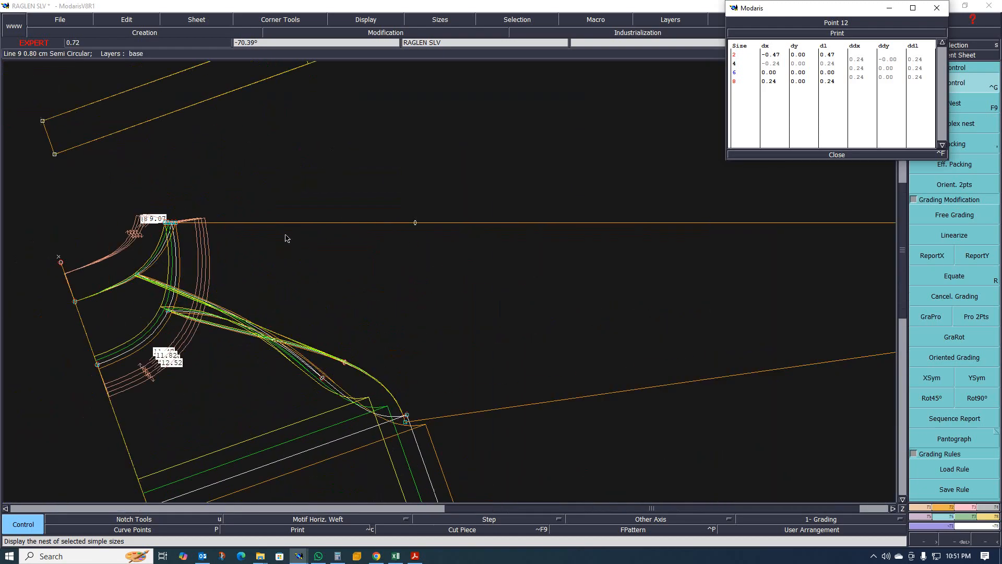
{"action": "scroll", "coordinate": [166, 222], "scroll_direction": "up", "scroll_amount": 2}
{"action": "scroll", "coordinate": [165, 223], "scroll_direction": "up", "scroll_amount": 1}
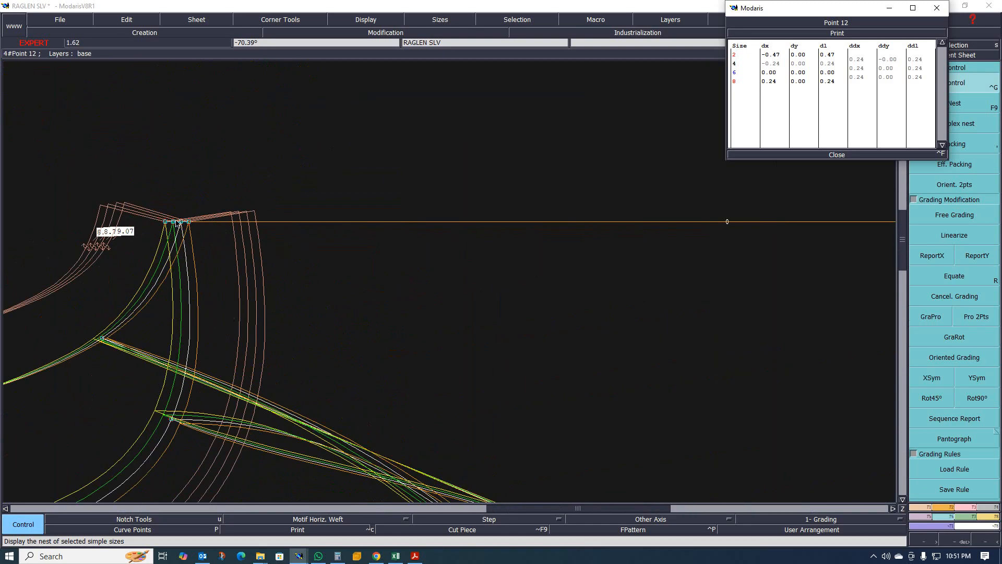
{"action": "scroll", "coordinate": [340, 143], "scroll_direction": "down", "scroll_amount": 2}
{"action": "scroll", "coordinate": [282, 183], "scroll_direction": "up", "scroll_amount": 1}
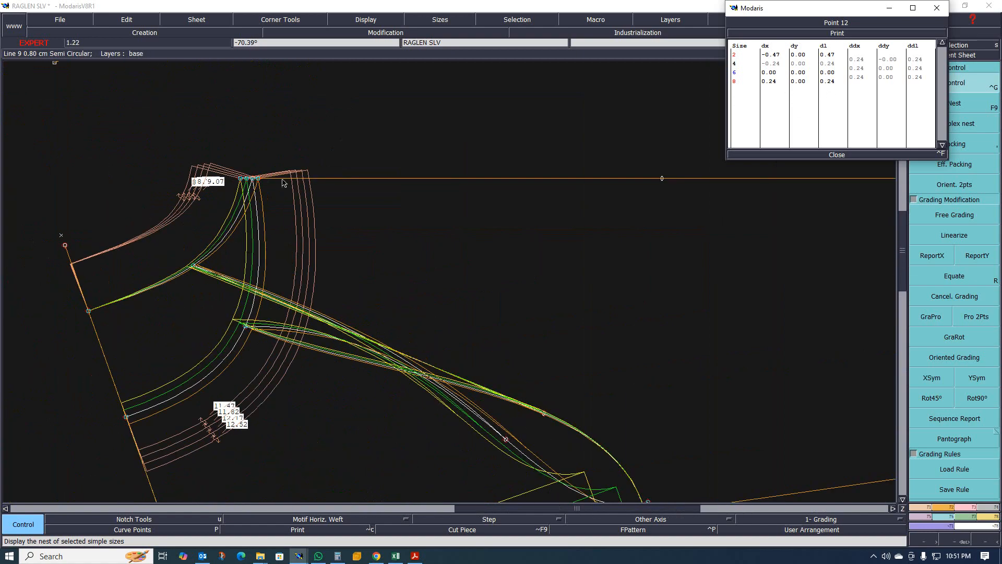
{"action": "scroll", "coordinate": [255, 157], "scroll_direction": "down", "scroll_amount": 4}
{"action": "scroll", "coordinate": [259, 147], "scroll_direction": "up", "scroll_amount": 1}
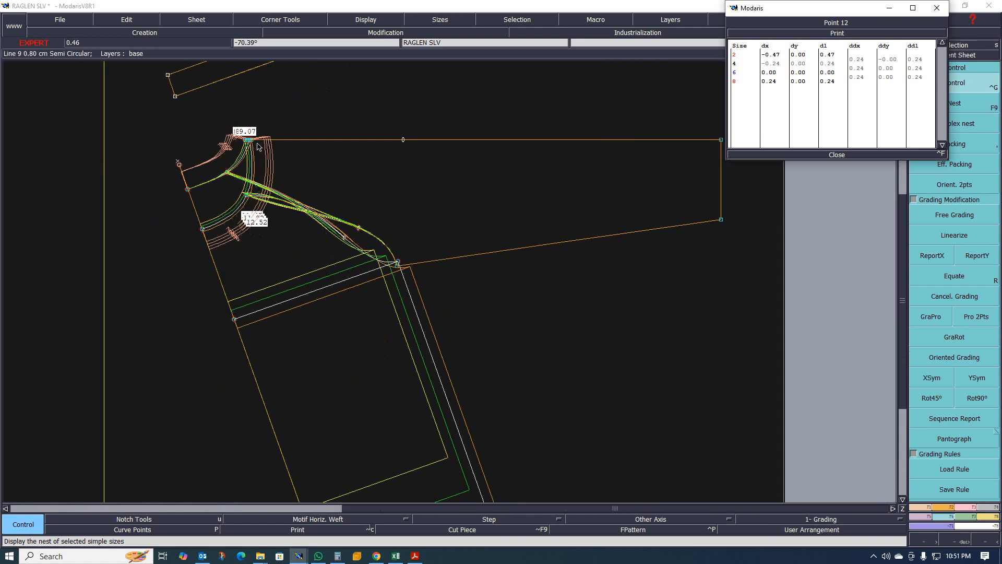
{"action": "scroll", "coordinate": [246, 219], "scroll_direction": "down", "scroll_amount": 3}
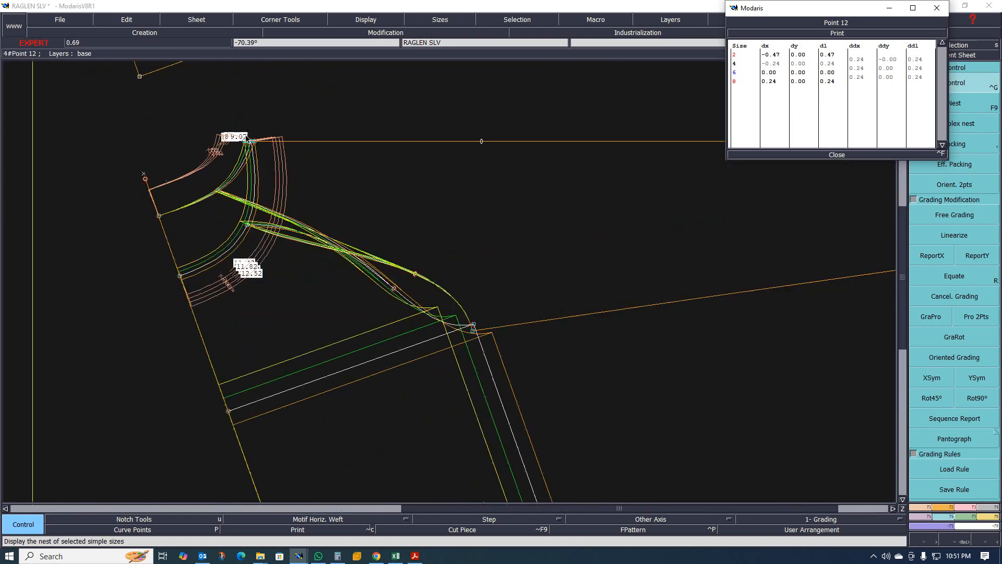
{"action": "scroll", "coordinate": [231, 203], "scroll_direction": "up", "scroll_amount": 5}
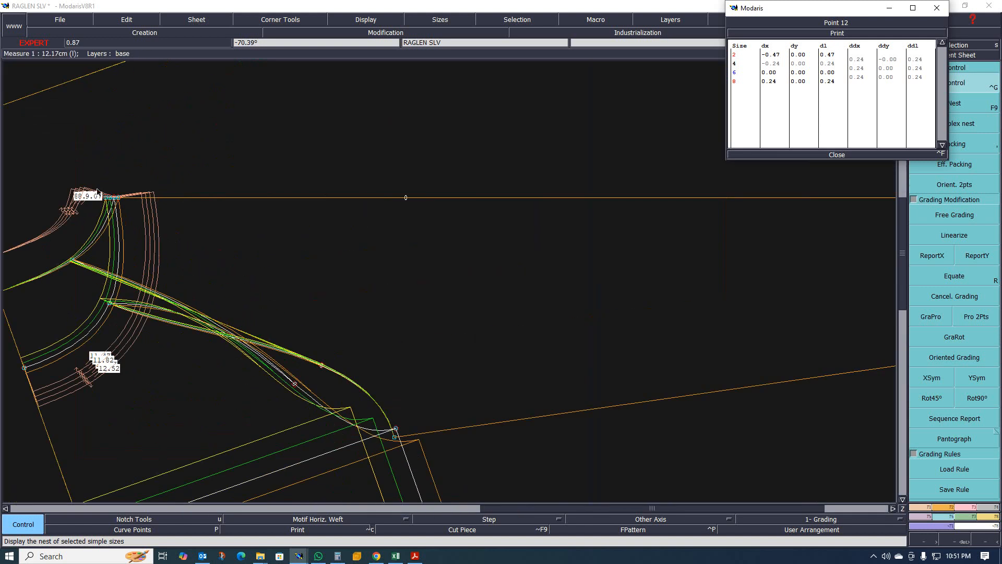
{"action": "scroll", "coordinate": [139, 226], "scroll_direction": "down", "scroll_amount": 3}
{"action": "scroll", "coordinate": [139, 226], "scroll_direction": "up", "scroll_amount": 3}
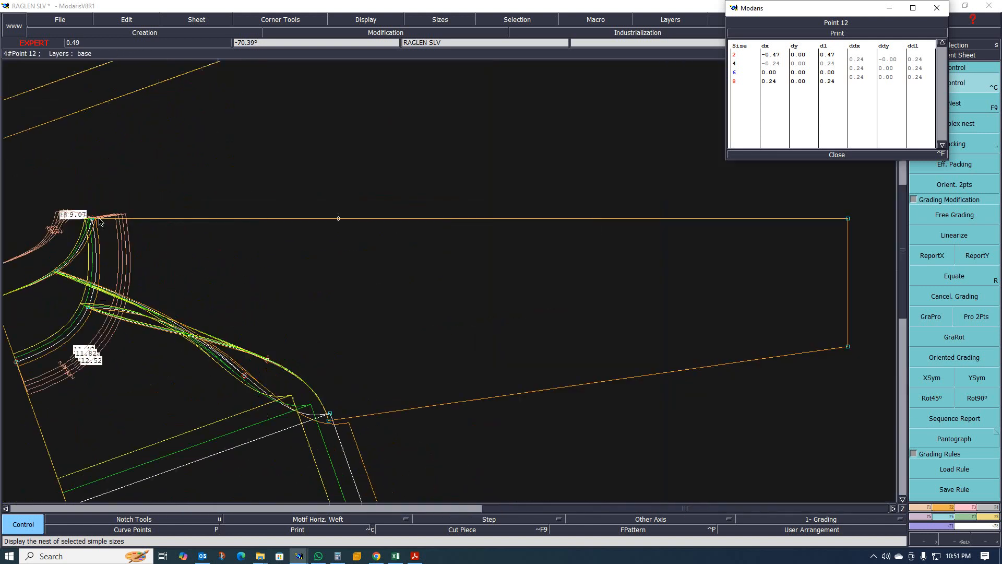
{"action": "scroll", "coordinate": [156, 233], "scroll_direction": "down", "scroll_amount": 2}
{"action": "scroll", "coordinate": [160, 234], "scroll_direction": "down", "scroll_amount": 3}
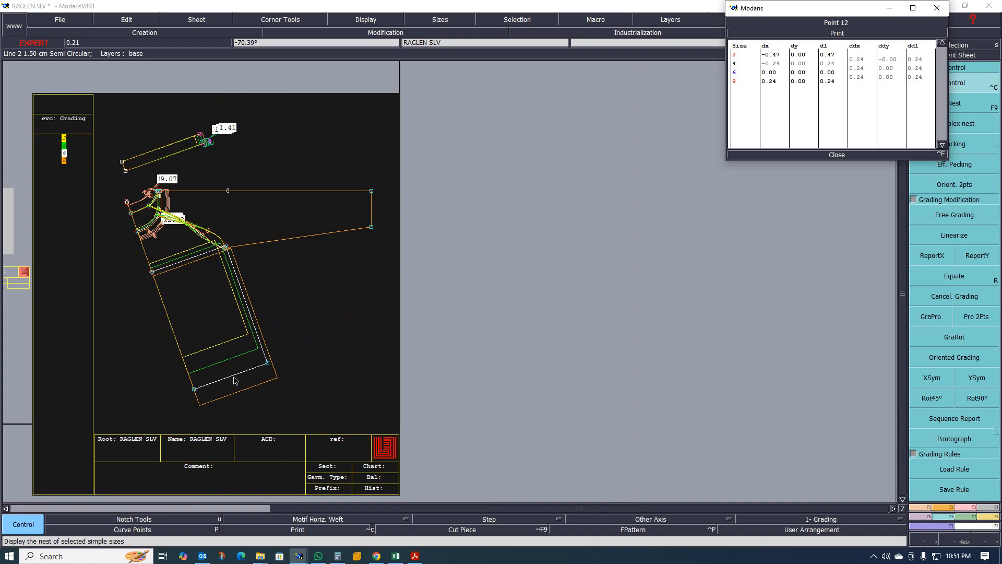
{"action": "scroll", "coordinate": [211, 183], "scroll_direction": "up", "scroll_amount": 2}
{"action": "scroll", "coordinate": [211, 183], "scroll_direction": "up", "scroll_amount": 3}
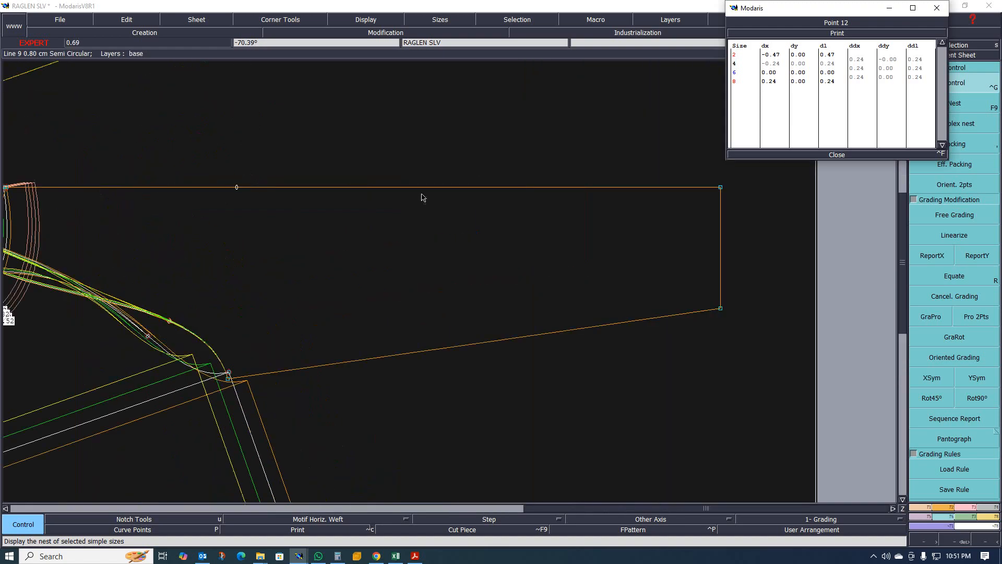
{"action": "scroll", "coordinate": [420, 197], "scroll_direction": "down", "scroll_amount": 4}
{"action": "scroll", "coordinate": [372, 194], "scroll_direction": "up", "scroll_amount": 3}
{"action": "scroll", "coordinate": [334, 201], "scroll_direction": "down", "scroll_amount": 5}
{"action": "scroll", "coordinate": [358, 199], "scroll_direction": "up", "scroll_amount": 4}
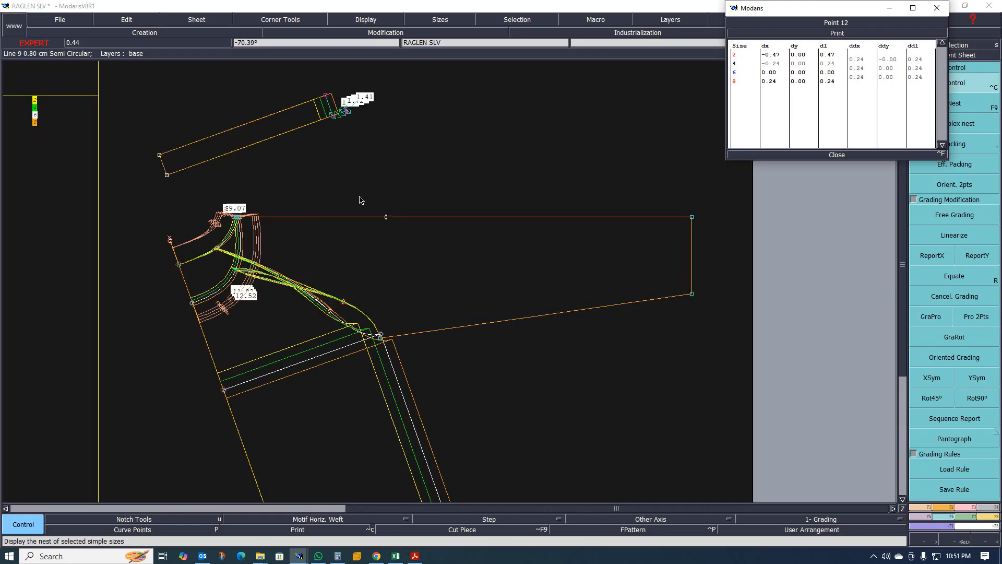
{"action": "scroll", "coordinate": [225, 245], "scroll_direction": "down", "scroll_amount": 2}
{"action": "scroll", "coordinate": [180, 255], "scroll_direction": "up", "scroll_amount": 2}
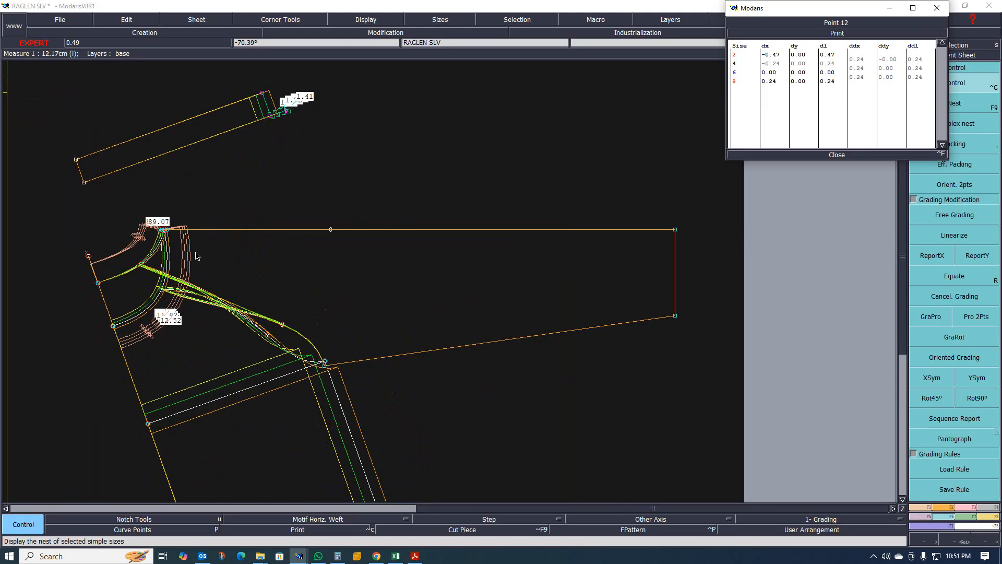
{"action": "scroll", "coordinate": [194, 254], "scroll_direction": "up", "scroll_amount": 1}
{"action": "scroll", "coordinate": [209, 249], "scroll_direction": "down", "scroll_amount": 2}
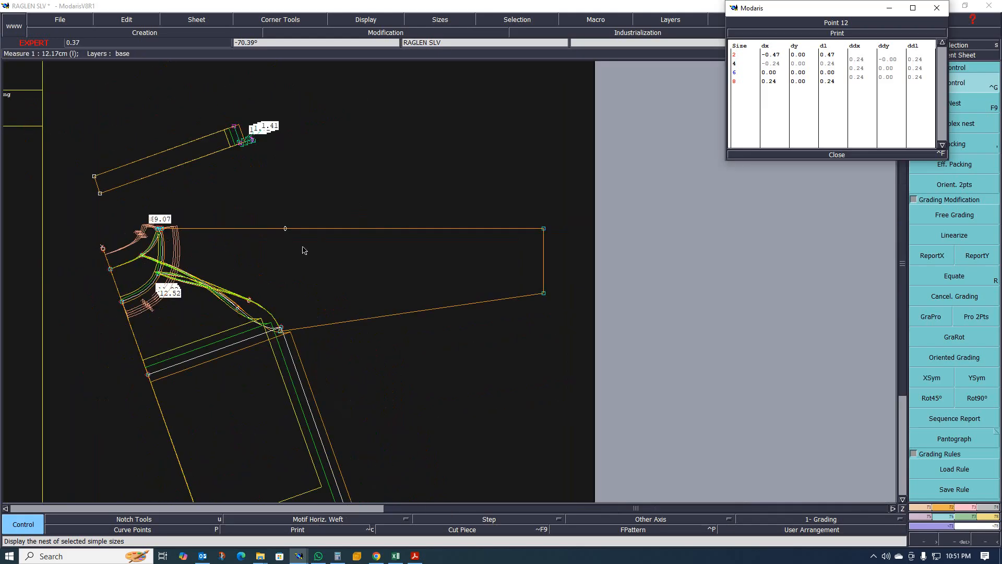
{"action": "scroll", "coordinate": [304, 251], "scroll_direction": "up", "scroll_amount": 2}
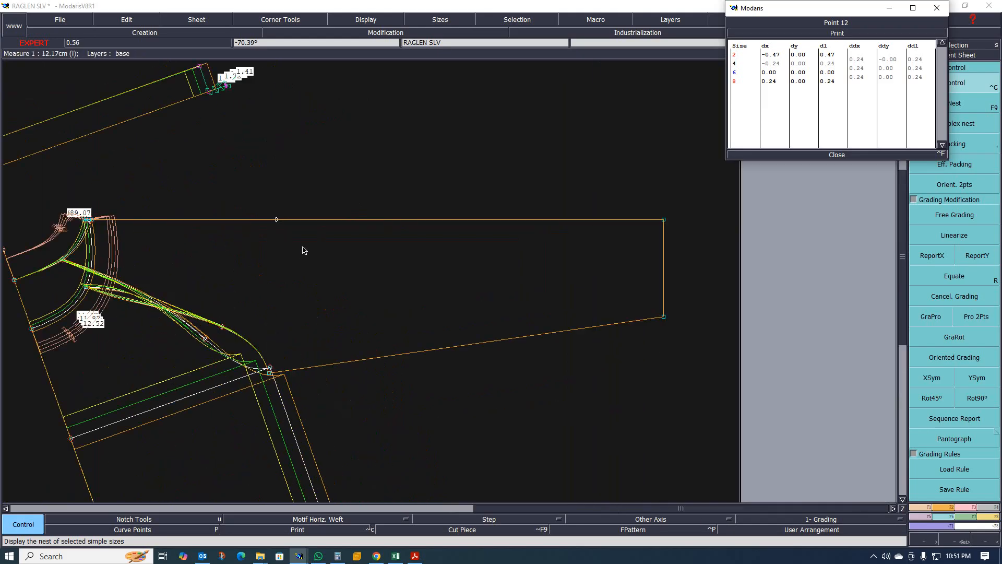
{"action": "left_click", "coordinate": [835, 155]}
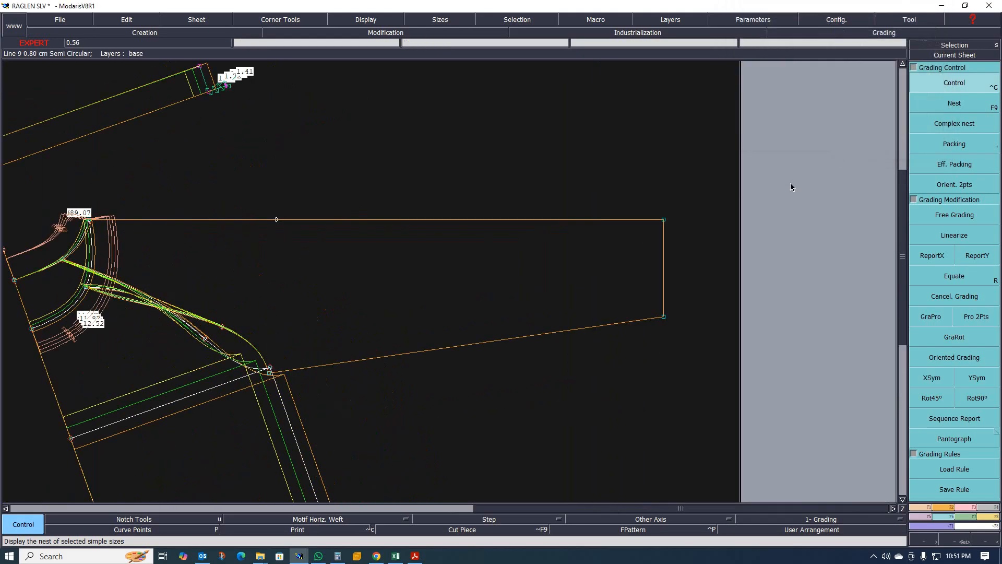
- Switch to Excel to consult the size chart measurements
{"action": "left_click", "coordinate": [402, 561]}
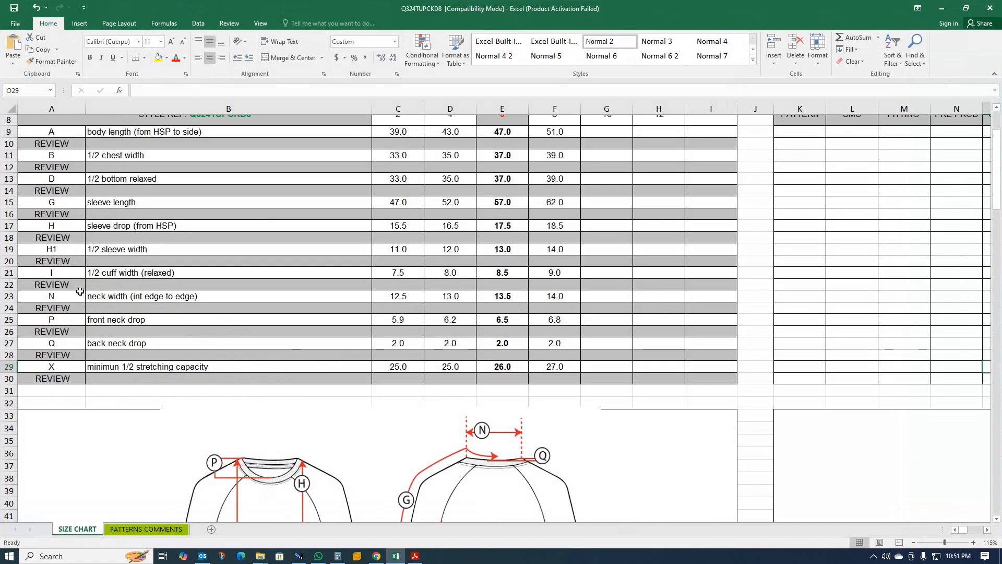
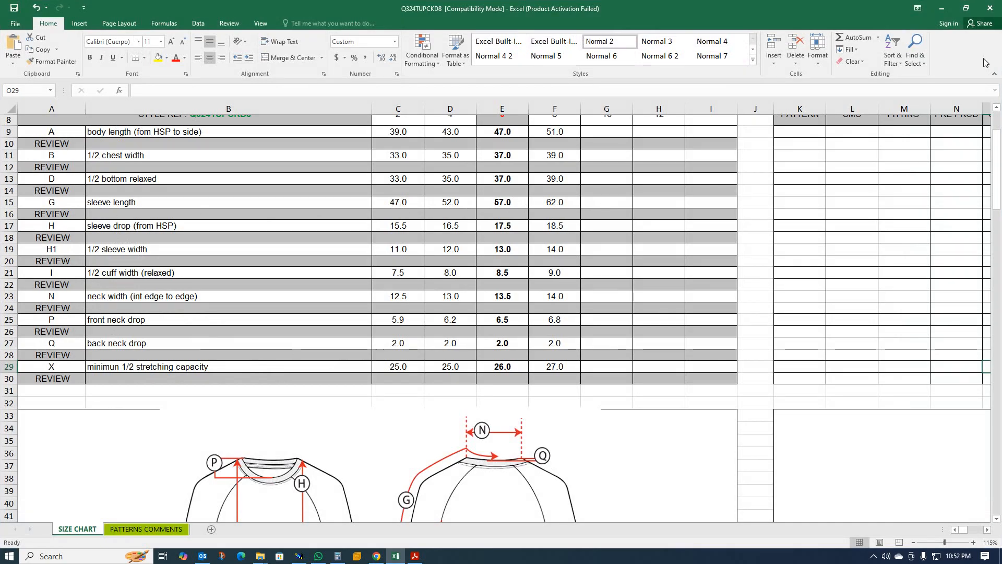
- Return to the pattern and set the horizontal grading increment (ddx) of the sleeve's top cuff corner to 5 for all sizes
{"action": "left_click", "coordinate": [943, 11]}
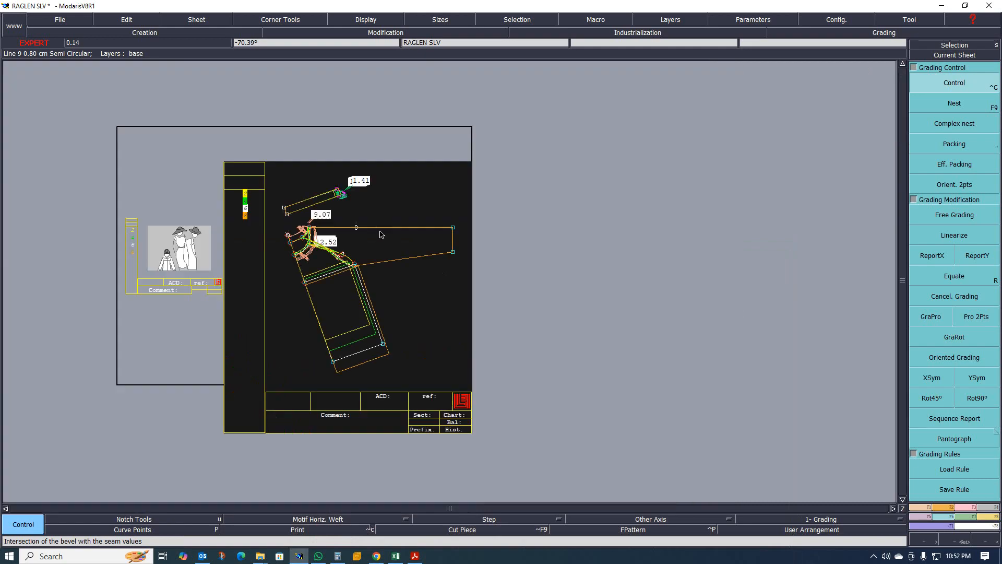
{"action": "scroll", "coordinate": [257, 238], "scroll_direction": "up", "scroll_amount": 2}
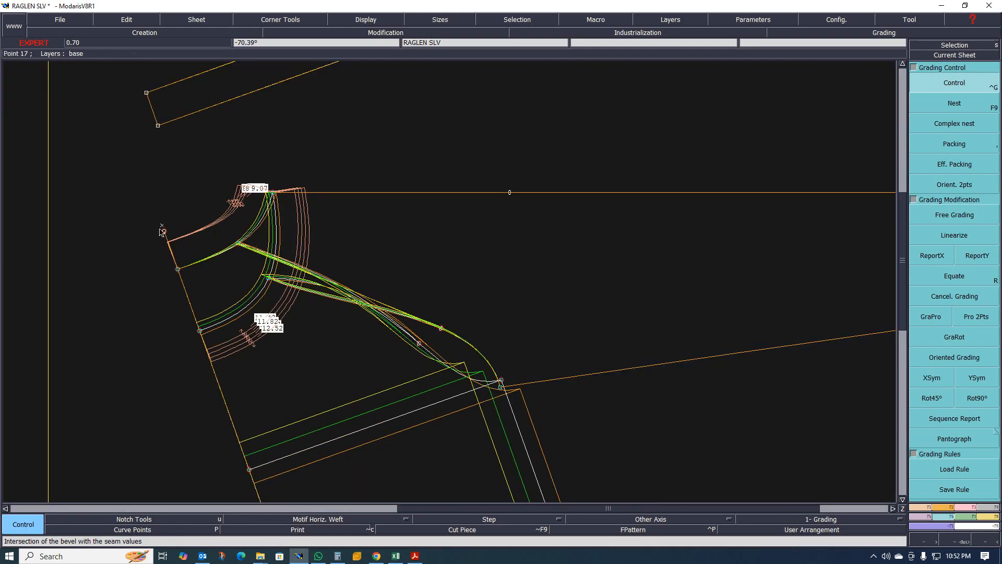
{"action": "scroll", "coordinate": [187, 221], "scroll_direction": "down", "scroll_amount": 4}
{"action": "scroll", "coordinate": [204, 224], "scroll_direction": "up", "scroll_amount": 3}
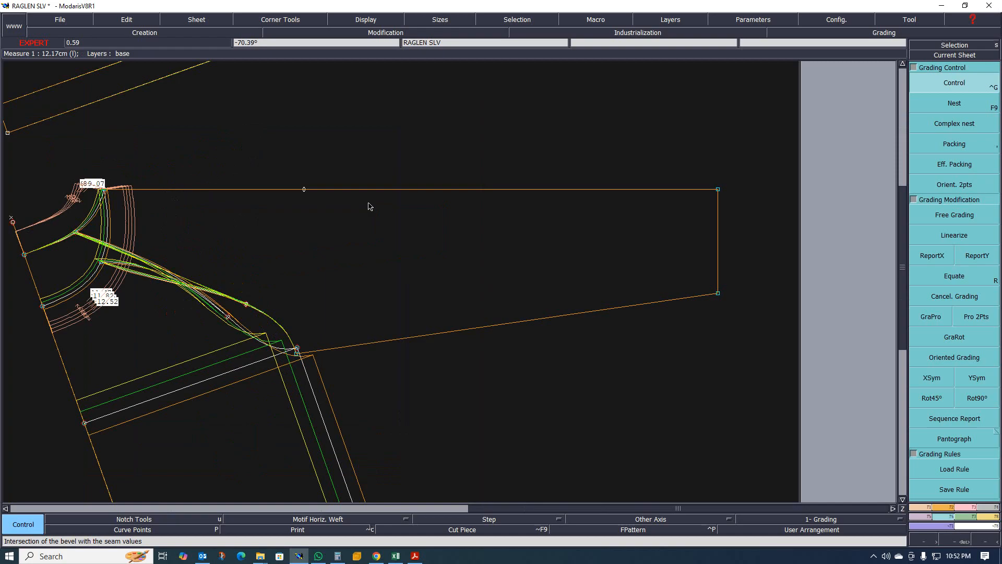
{"action": "scroll", "coordinate": [280, 210], "scroll_direction": "down", "scroll_amount": 1}
{"action": "scroll", "coordinate": [464, 195], "scroll_direction": "up", "scroll_amount": 1}
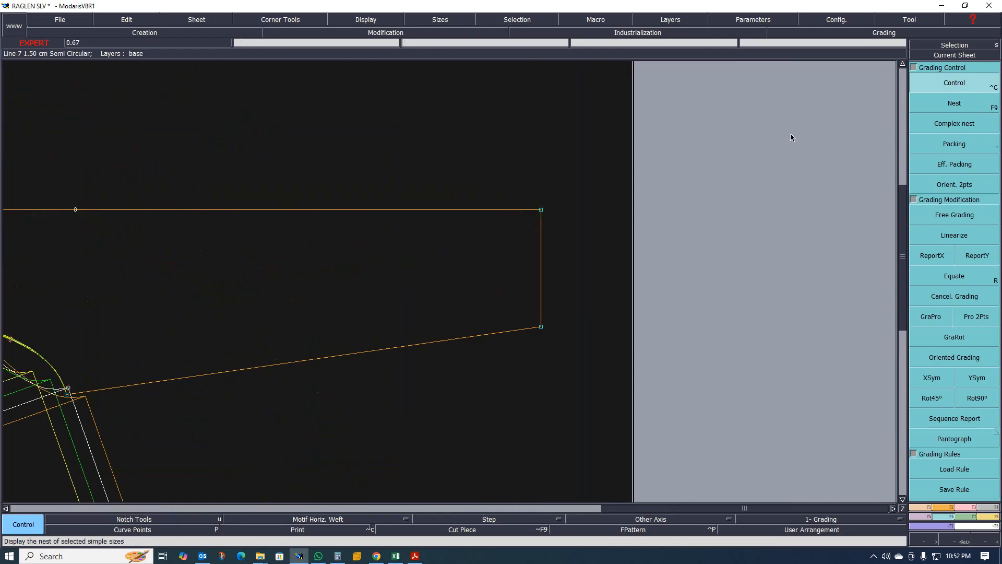
{"action": "left_click", "coordinate": [541, 210]}
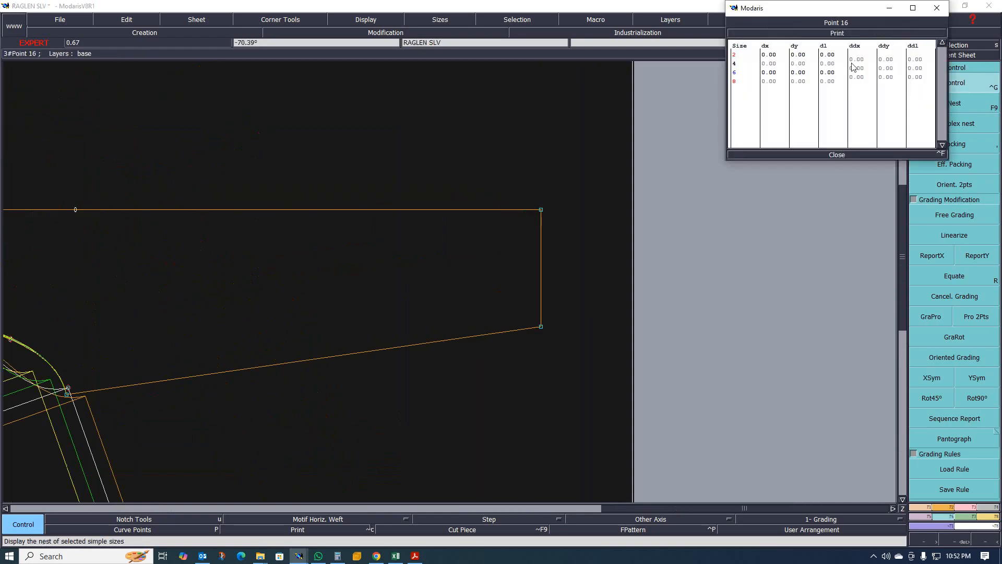
{"action": "left_click_drag", "start_coordinate": [855, 59], "coordinate": [861, 81]}
{"action": "scroll", "coordinate": [586, 201], "scroll_direction": "down", "scroll_amount": 3}
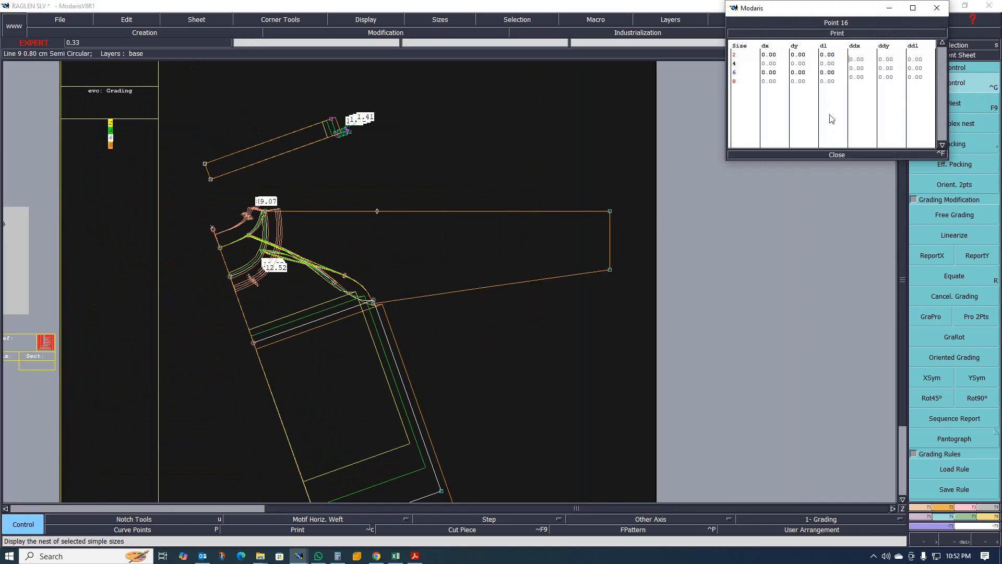
{"action": "left_click_drag", "start_coordinate": [854, 63], "coordinate": [856, 77]}
{"action": "type", "text": "5"}
{"action": "key", "text": "Return"}
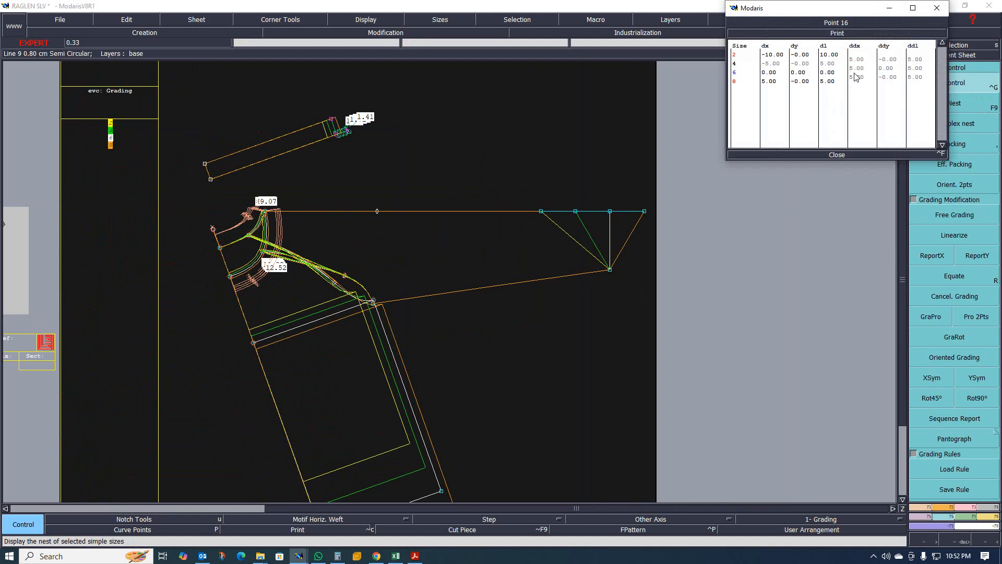
{"action": "left_click", "coordinate": [841, 157]}
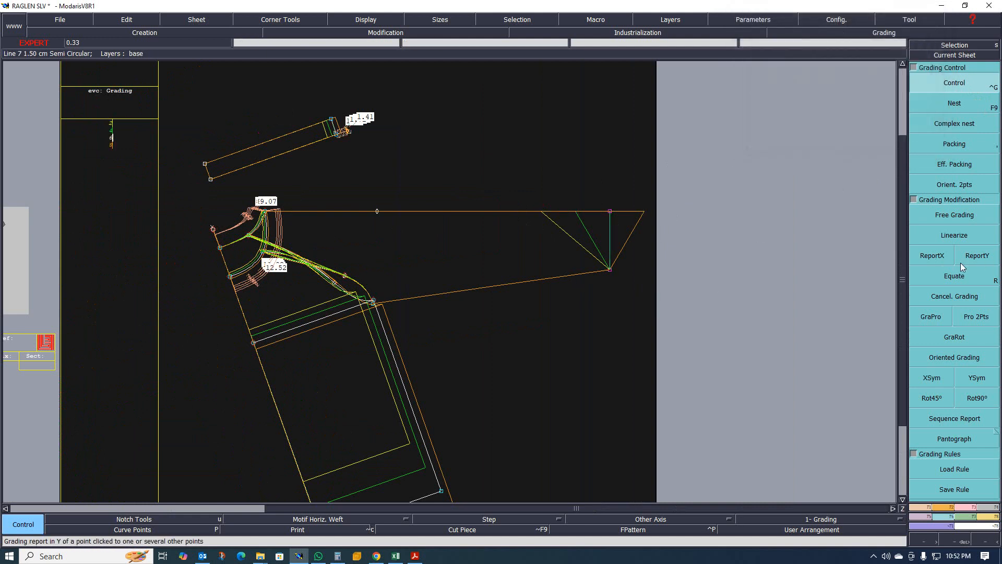
- Report the X grading of the top cuff corner onto the bottom cuff corner with ReportX
{"action": "left_click", "coordinate": [939, 259]}
{"action": "left_click", "coordinate": [610, 212]}
{"action": "left_click", "coordinate": [610, 269]}
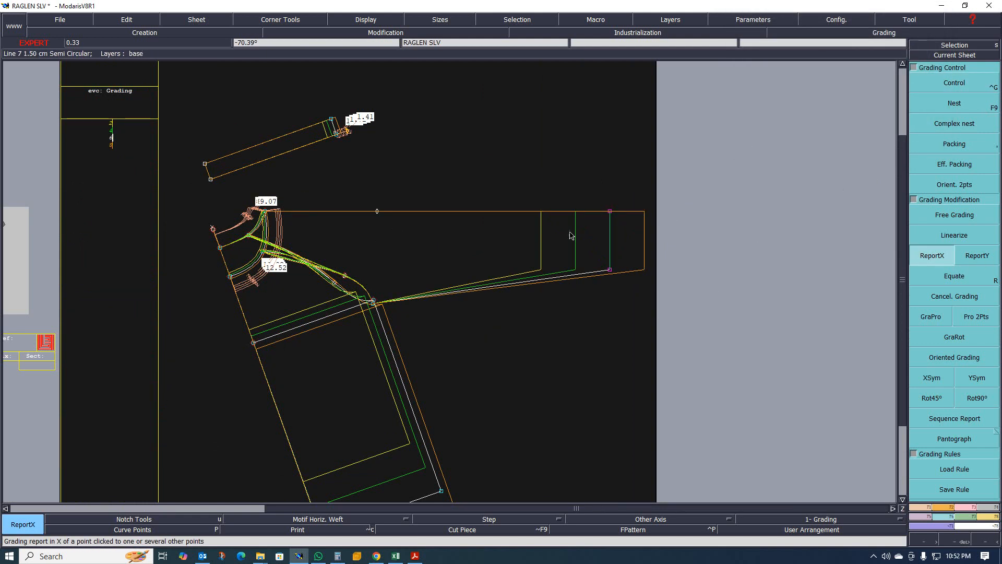
{"action": "scroll", "coordinate": [491, 268], "scroll_direction": "up", "scroll_amount": 1}
{"action": "scroll", "coordinate": [490, 268], "scroll_direction": "down", "scroll_amount": 4}
{"action": "scroll", "coordinate": [491, 268], "scroll_direction": "up", "scroll_amount": 2}
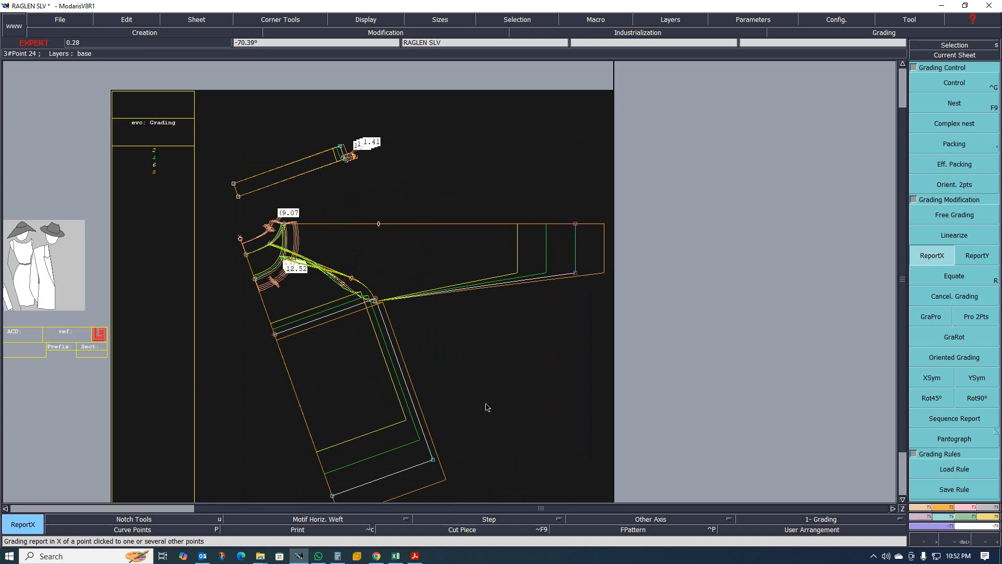
- Check the size chart in Excel, then return to grading control in the pattern
{"action": "left_click", "coordinate": [396, 556]}
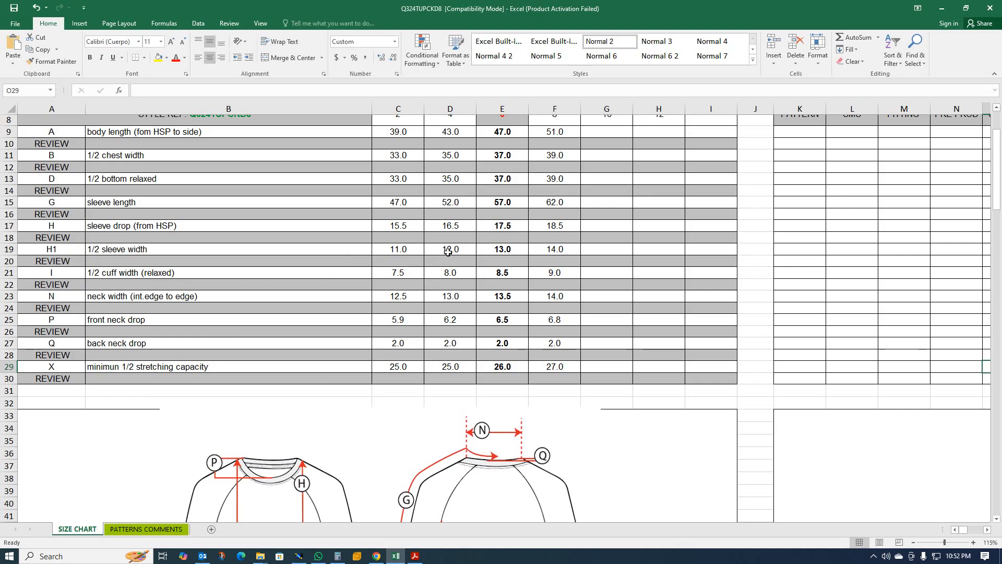
{"action": "left_click", "coordinate": [942, 8]}
{"action": "left_click", "coordinate": [960, 88]}
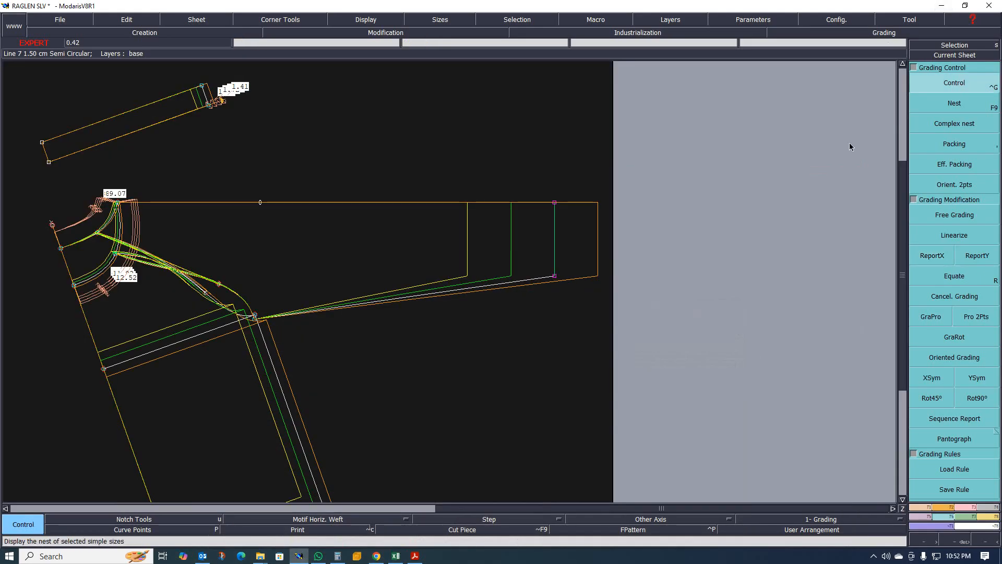
- Open the grading of the sleeve's bottom cuff corner and set its vertical increment (ddy) to -0.5 for all sizes
{"action": "scroll", "coordinate": [549, 283], "scroll_direction": "up", "scroll_amount": 1}
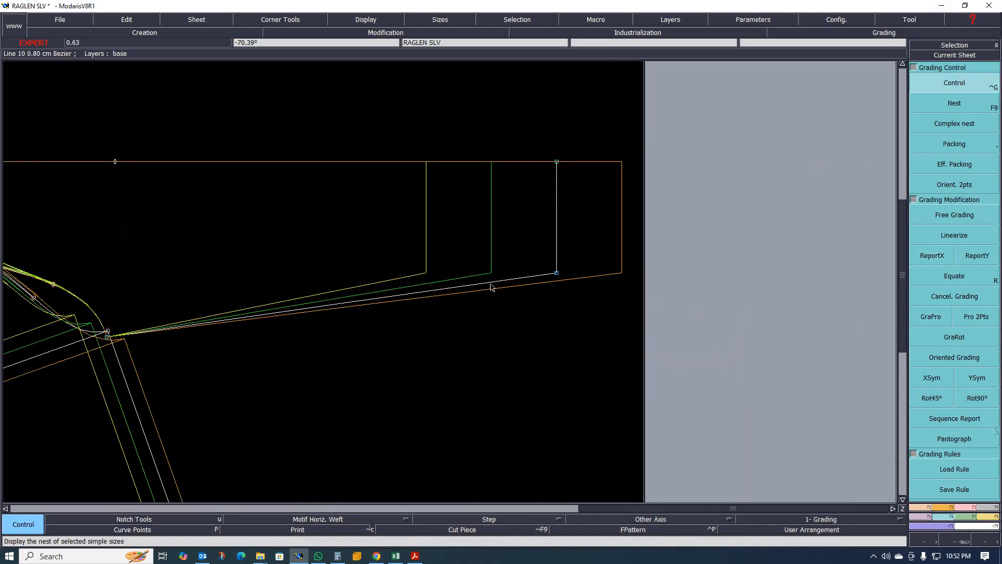
{"action": "scroll", "coordinate": [480, 289], "scroll_direction": "down", "scroll_amount": 1}
{"action": "scroll", "coordinate": [480, 288], "scroll_direction": "up", "scroll_amount": 1}
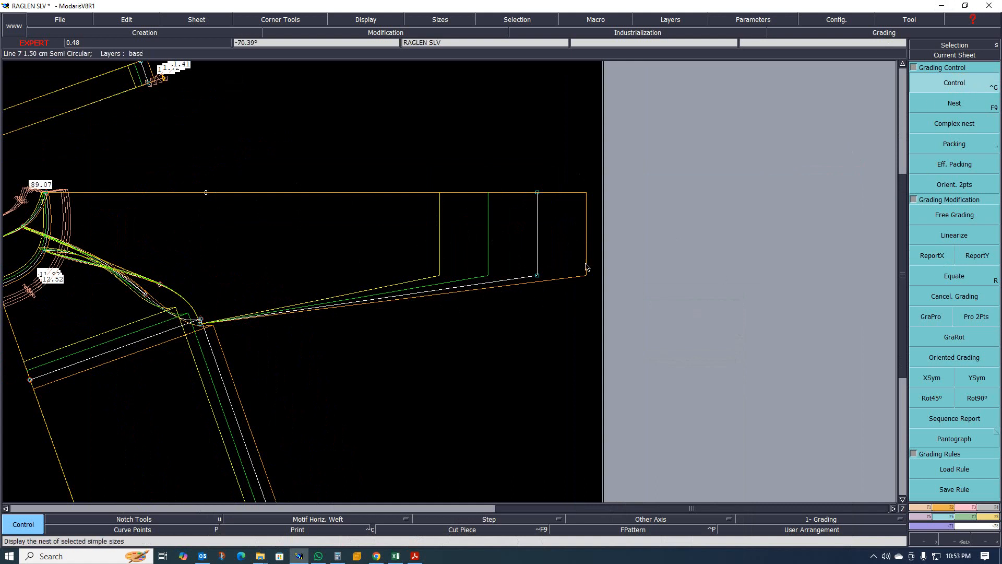
{"action": "left_click", "coordinate": [537, 276]}
{"action": "left_click_drag", "start_coordinate": [885, 59], "coordinate": [887, 80]}
{"action": "type", "text": "-5"}
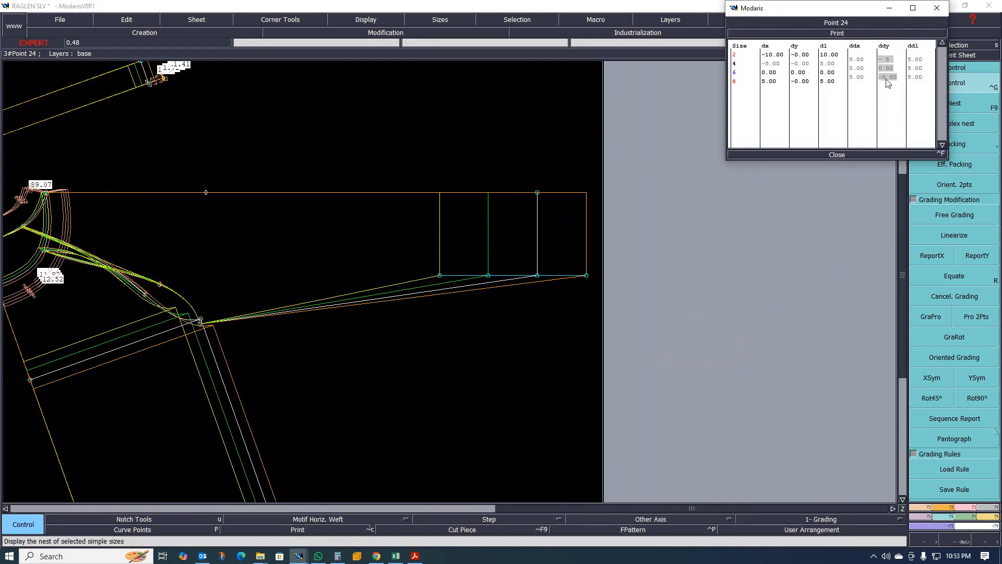
{"action": "key", "text": "Return"}
- Open the grading of the underarm point and set its vertical increment (ddy) to -1 for all sizes
{"action": "scroll", "coordinate": [502, 215], "scroll_direction": "down", "scroll_amount": 3}
{"action": "scroll", "coordinate": [423, 246], "scroll_direction": "up", "scroll_amount": 2}
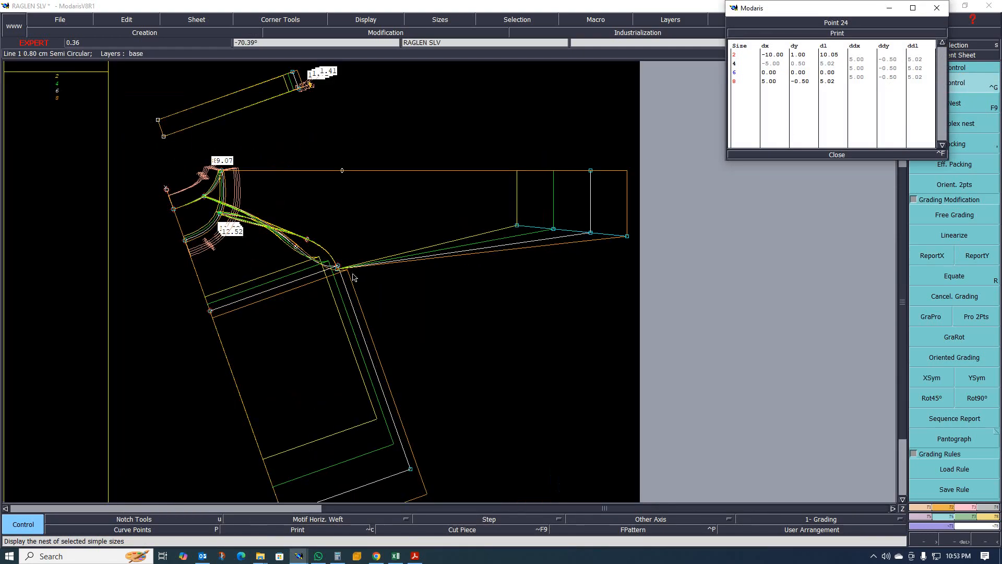
{"action": "scroll", "coordinate": [353, 277], "scroll_direction": "up", "scroll_amount": 5}
{"action": "left_click", "coordinate": [322, 257]}
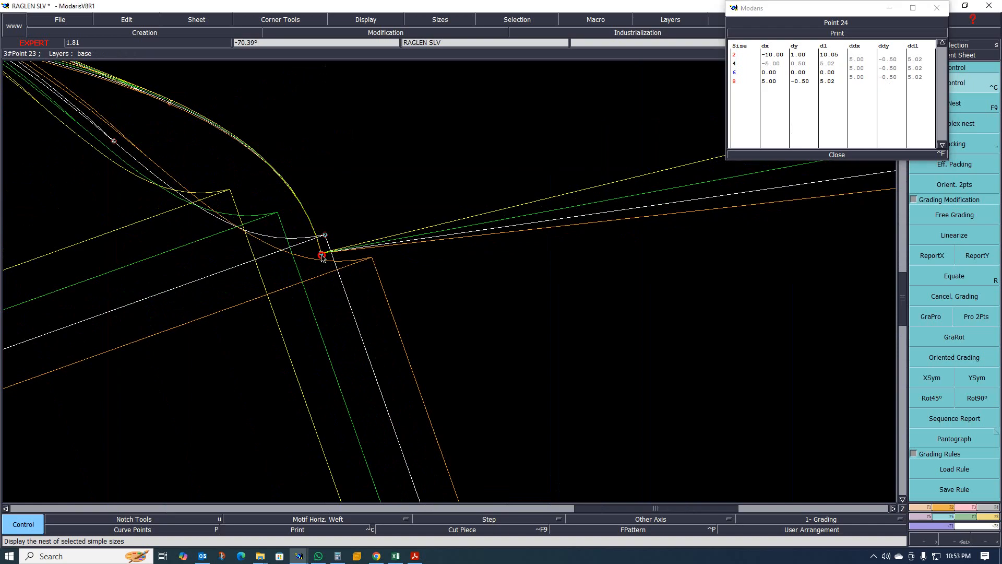
{"action": "left_click_drag", "start_coordinate": [886, 59], "coordinate": [889, 79]}
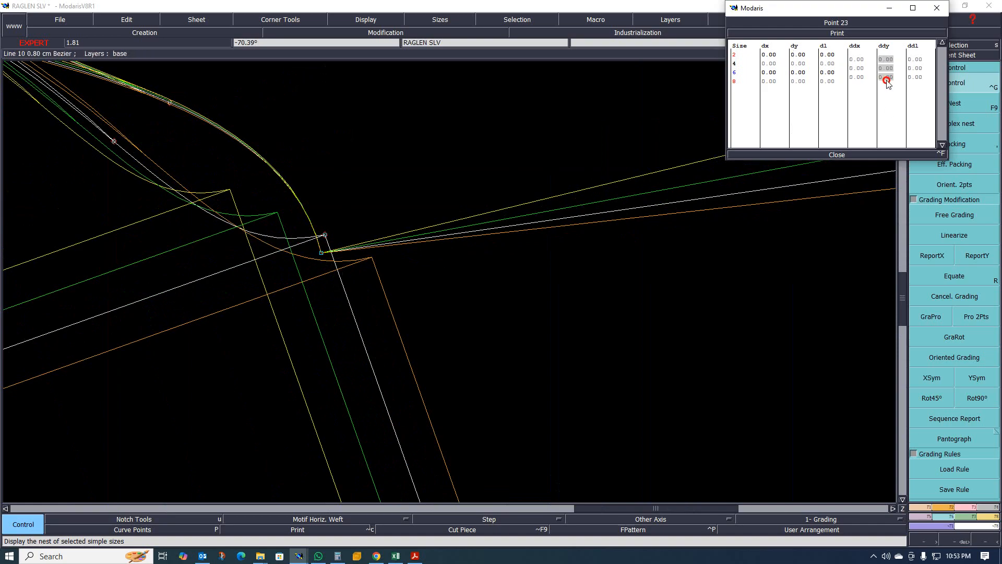
{"action": "type", "text": "-1"}
{"action": "key", "text": "Return"}
- Zoom around the underarm corner to examine the graded sizes, then close the grading table
{"action": "scroll", "coordinate": [579, 235], "scroll_direction": "down", "scroll_amount": 3}
{"action": "scroll", "coordinate": [496, 251], "scroll_direction": "up", "scroll_amount": 4}
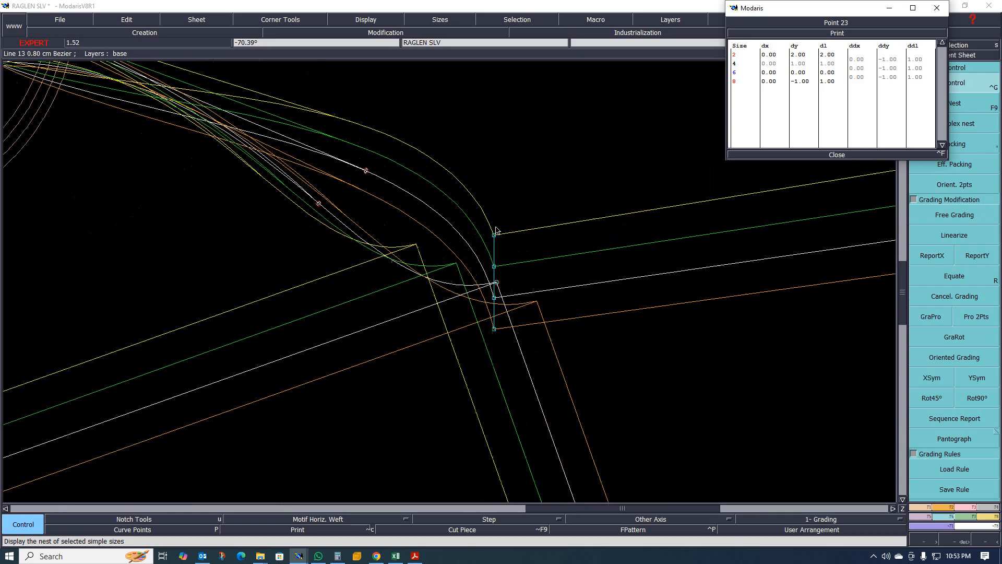
{"action": "scroll", "coordinate": [474, 292], "scroll_direction": "down", "scroll_amount": 3}
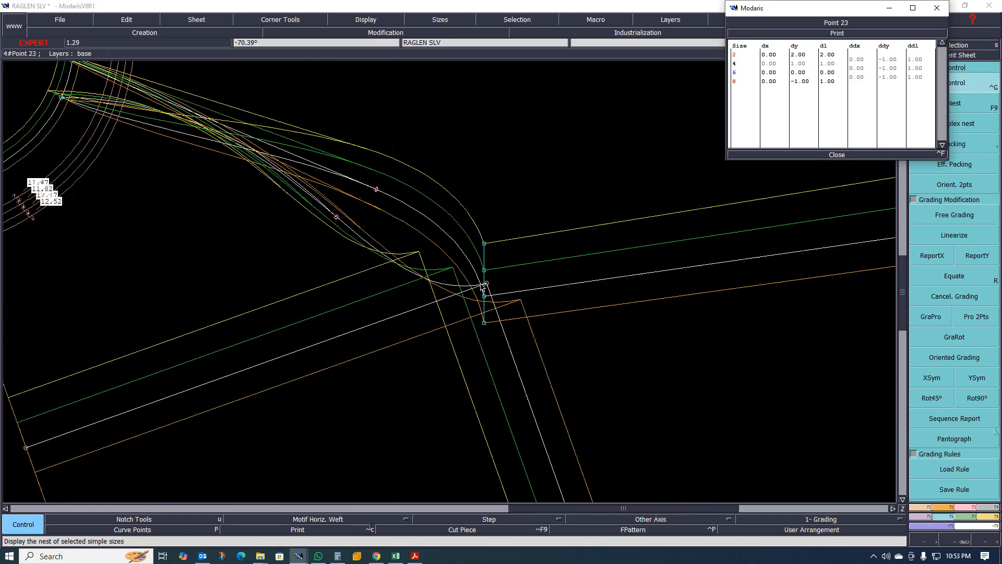
{"action": "scroll", "coordinate": [468, 280], "scroll_direction": "up", "scroll_amount": 8}
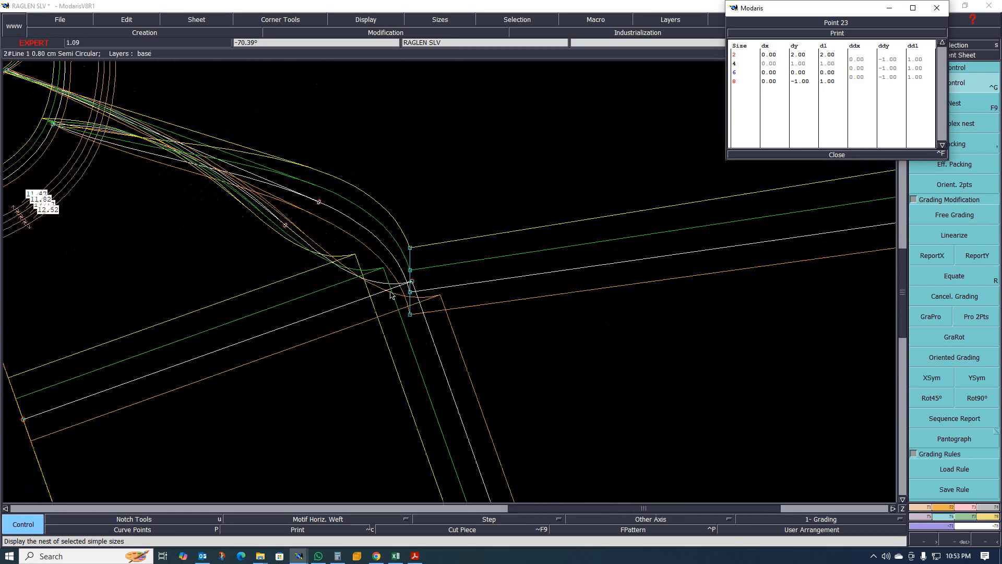
{"action": "scroll", "coordinate": [433, 287], "scroll_direction": "down", "scroll_amount": 2}
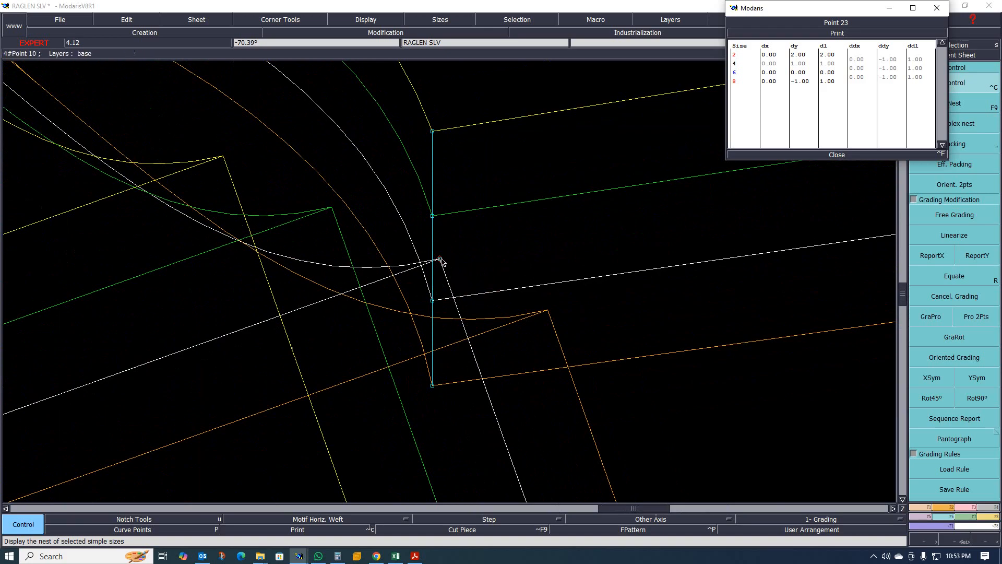
{"action": "scroll", "coordinate": [441, 264], "scroll_direction": "down", "scroll_amount": 3}
{"action": "scroll", "coordinate": [437, 269], "scroll_direction": "up", "scroll_amount": 3}
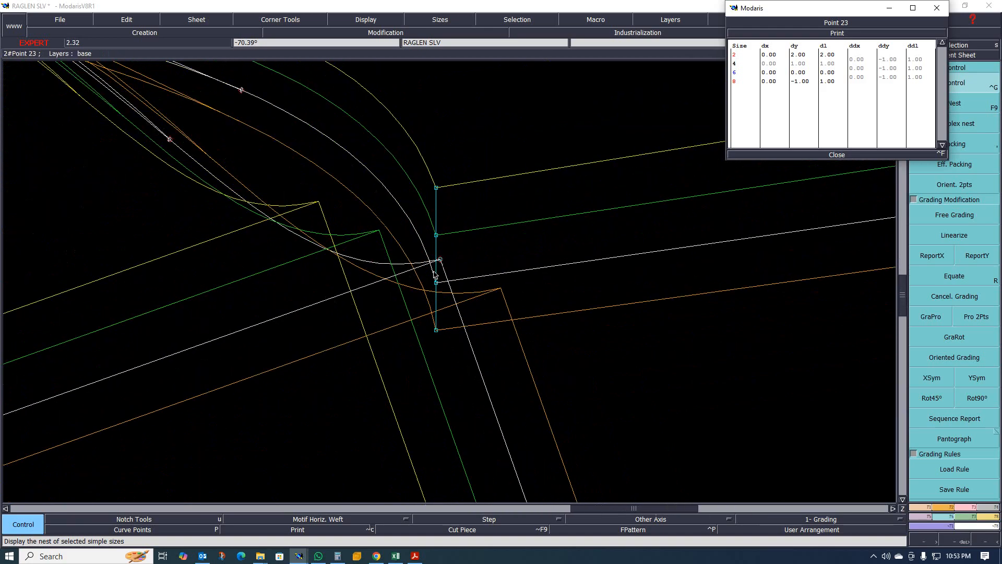
{"action": "scroll", "coordinate": [442, 265], "scroll_direction": "down", "scroll_amount": 1}
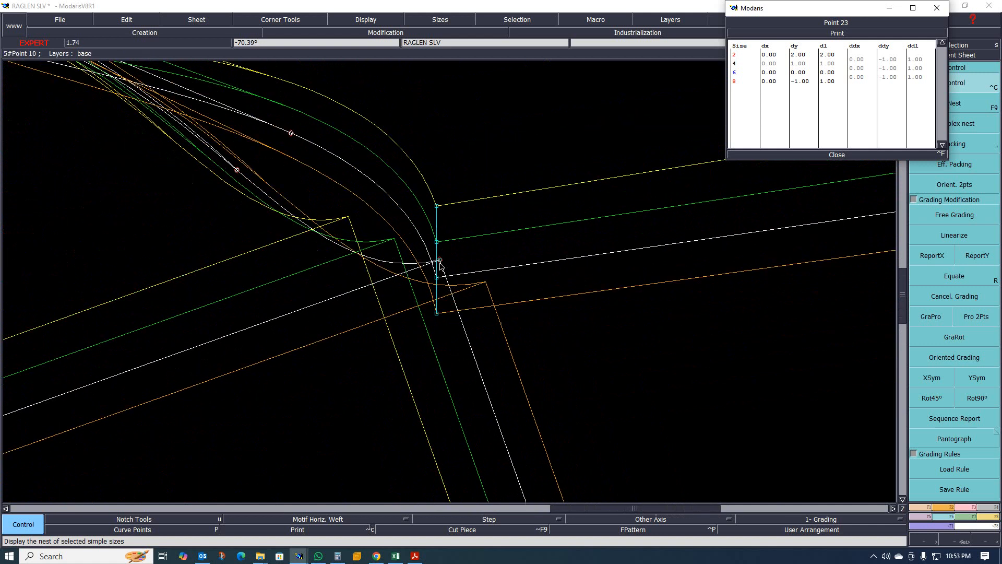
{"action": "scroll", "coordinate": [441, 263], "scroll_direction": "up", "scroll_amount": 1}
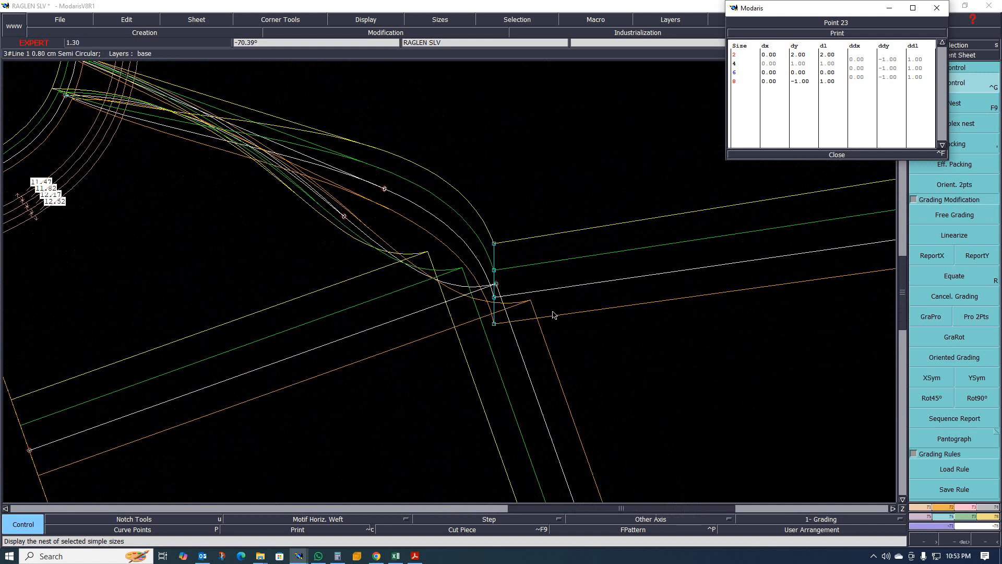
{"action": "scroll", "coordinate": [501, 282], "scroll_direction": "down", "scroll_amount": 1}
{"action": "scroll", "coordinate": [522, 282], "scroll_direction": "down", "scroll_amount": 1}
{"action": "scroll", "coordinate": [760, 285], "scroll_direction": "up", "scroll_amount": 1}
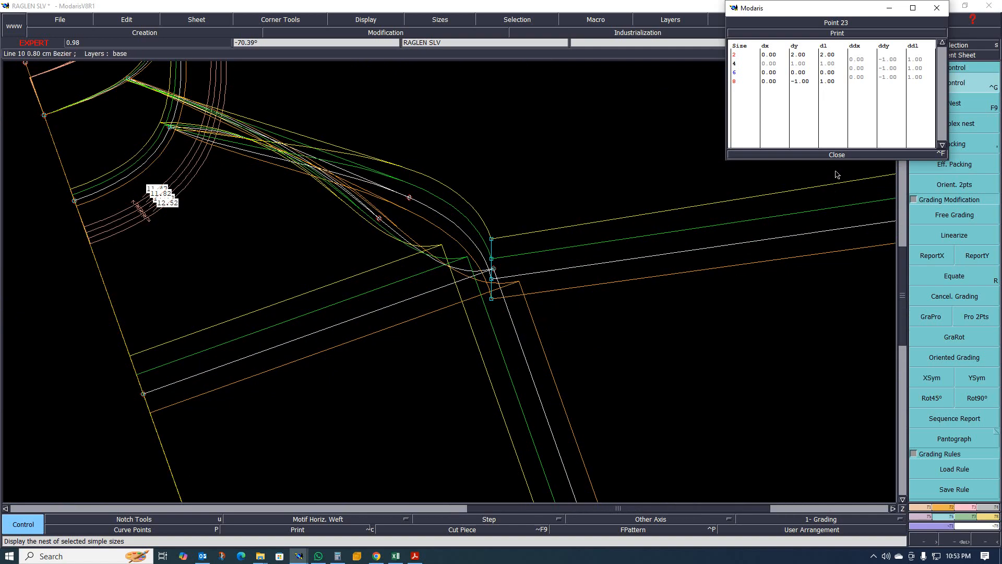
{"action": "left_click", "coordinate": [837, 155]}
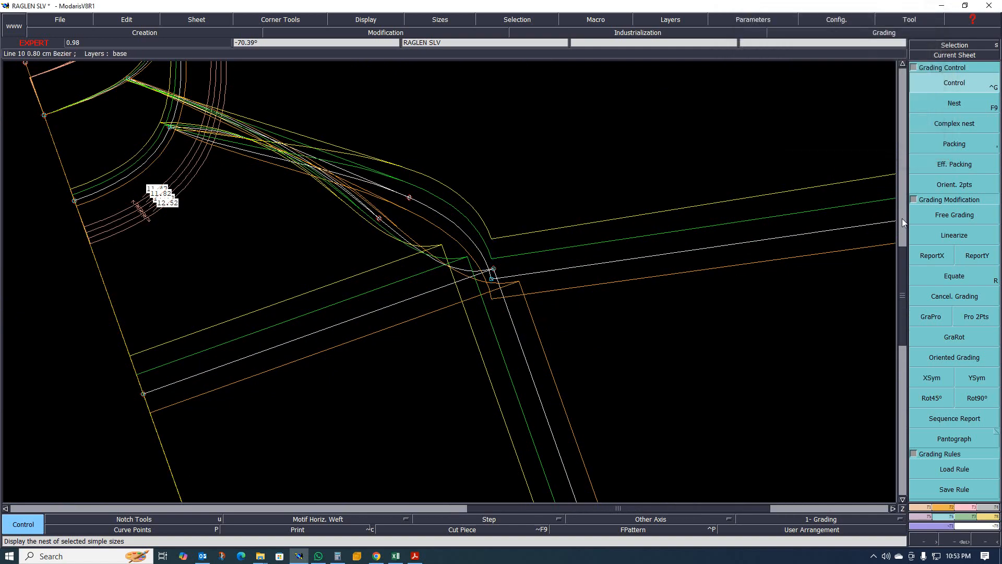
- Open the measurement spreadsheet and measure the raglan line length from the neckline point to the underarm point across sizes
{"action": "left_click", "coordinate": [994, 517]}
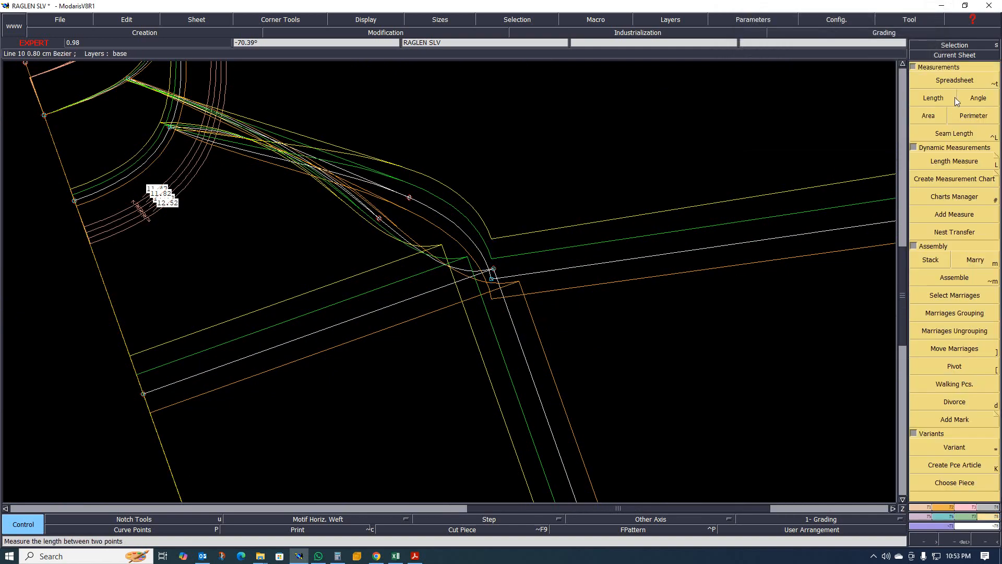
{"action": "left_click", "coordinate": [953, 79]}
{"action": "left_click_drag", "start_coordinate": [539, 258], "coordinate": [405, 354]}
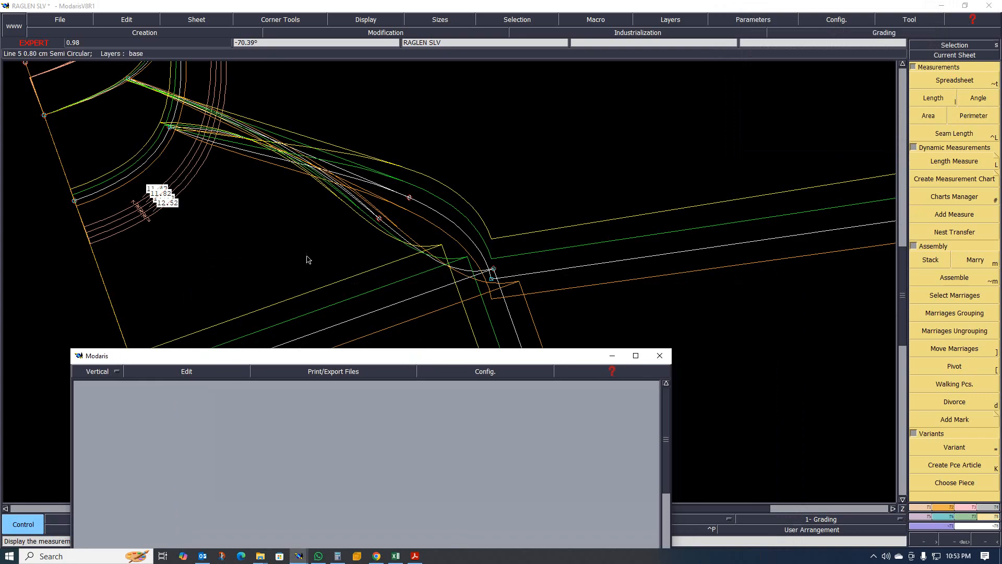
{"action": "key", "text": "F9"}
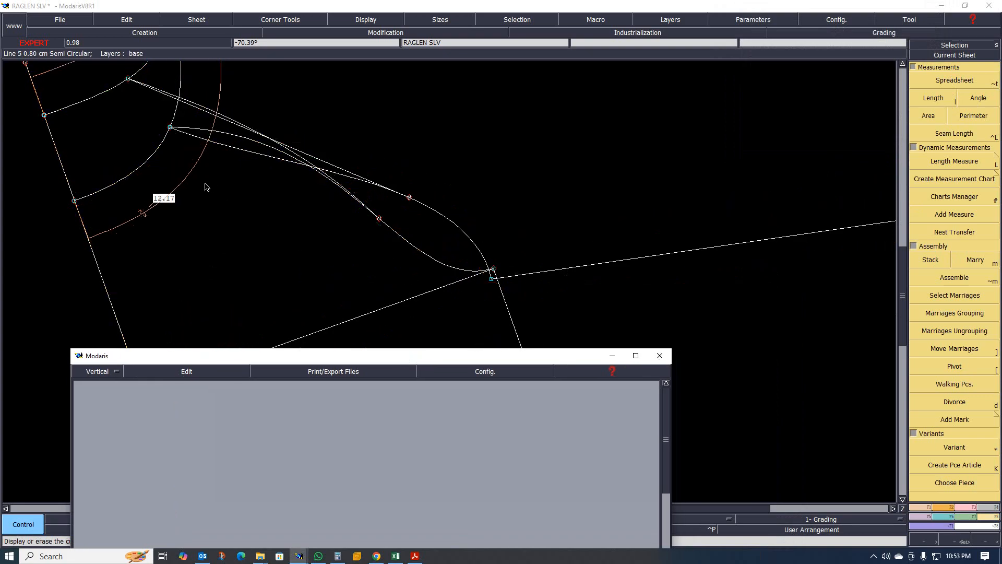
{"action": "key", "text": "l"}
{"action": "left_click", "coordinate": [170, 128]}
{"action": "left_click", "coordinate": [483, 271]}
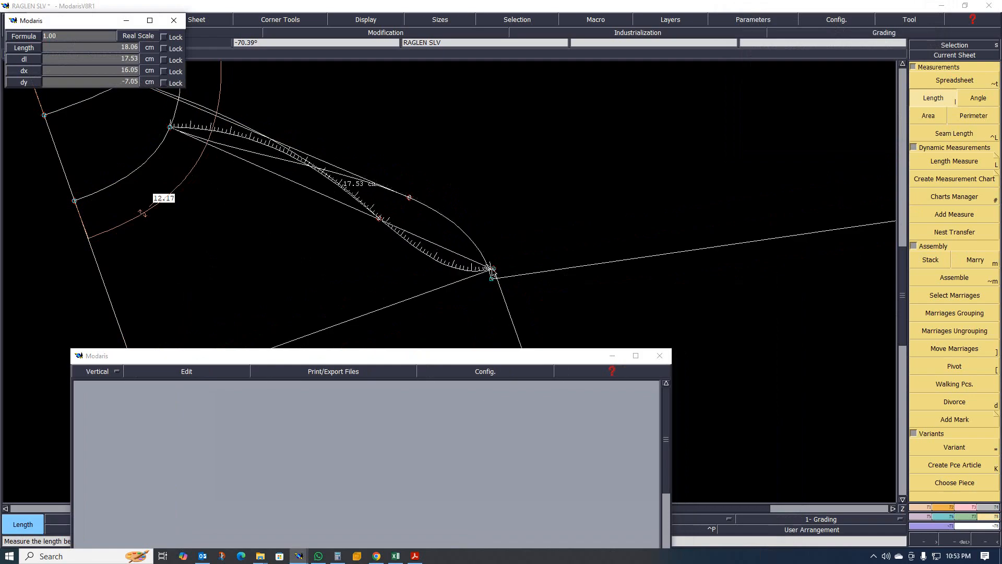
{"action": "left_click", "coordinate": [492, 269]}
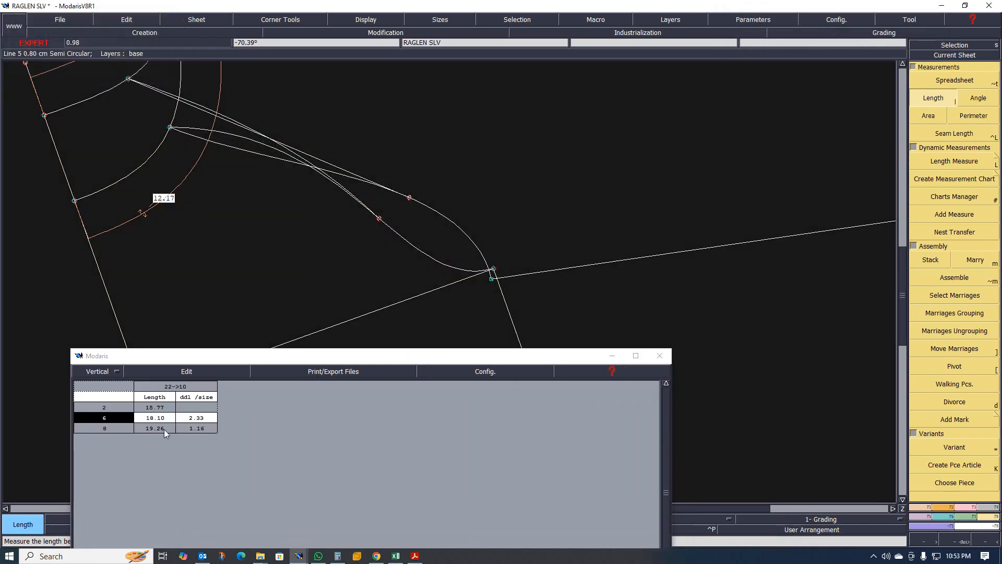
- Delete the raglan length measurement from the measurement spreadsheet
{"action": "scroll", "coordinate": [262, 264], "scroll_direction": "down", "scroll_amount": 7}
{"action": "scroll", "coordinate": [242, 211], "scroll_direction": "up", "scroll_amount": 2}
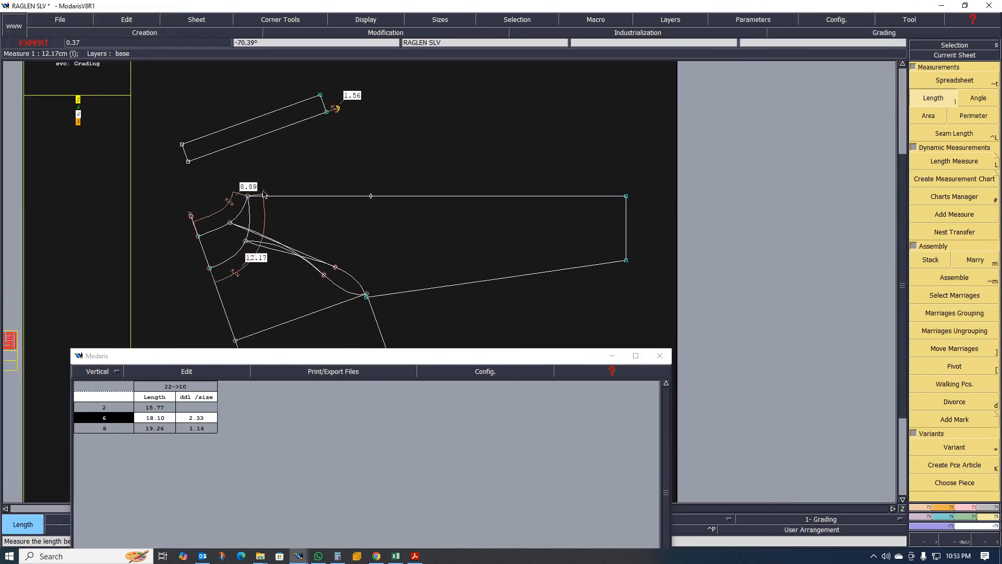
{"action": "left_click", "coordinate": [264, 420]}
{"action": "key", "text": "Delete"}
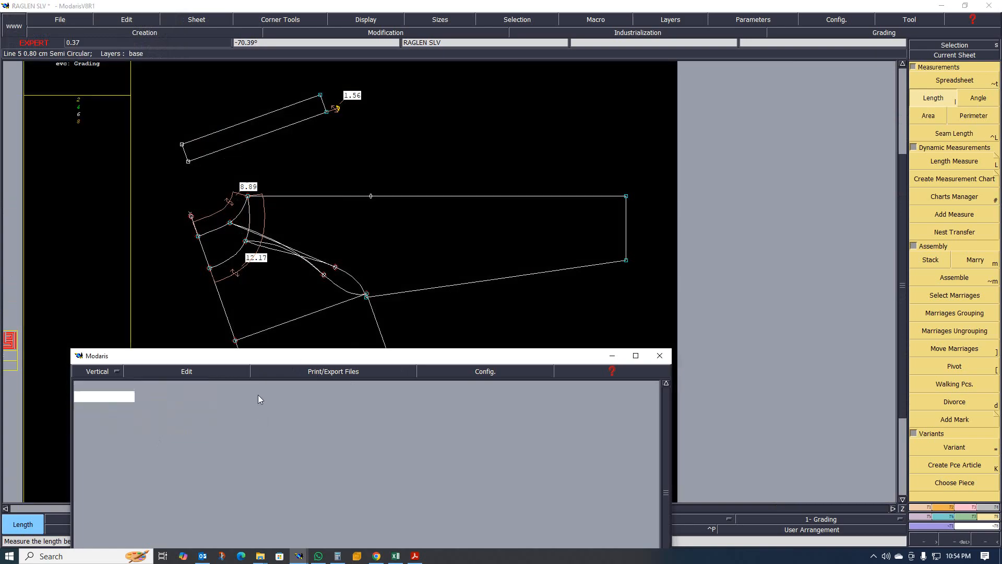
{"action": "left_click", "coordinate": [457, 155]}
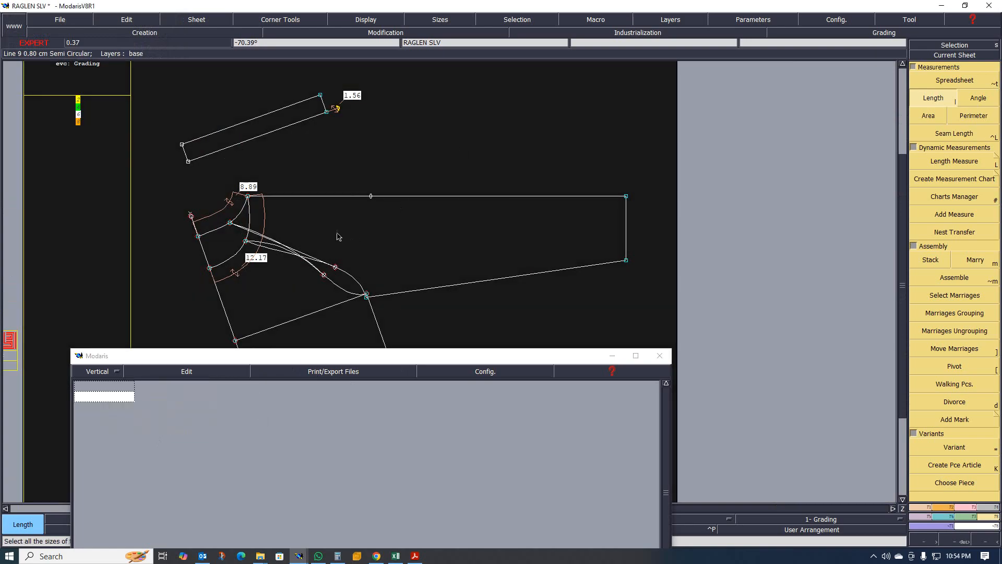
- Measure the raglan line length from the neckline point to the underarm point across sizes in the measurement spreadsheet
{"action": "scroll", "coordinate": [274, 287], "scroll_direction": "up", "scroll_amount": 2}
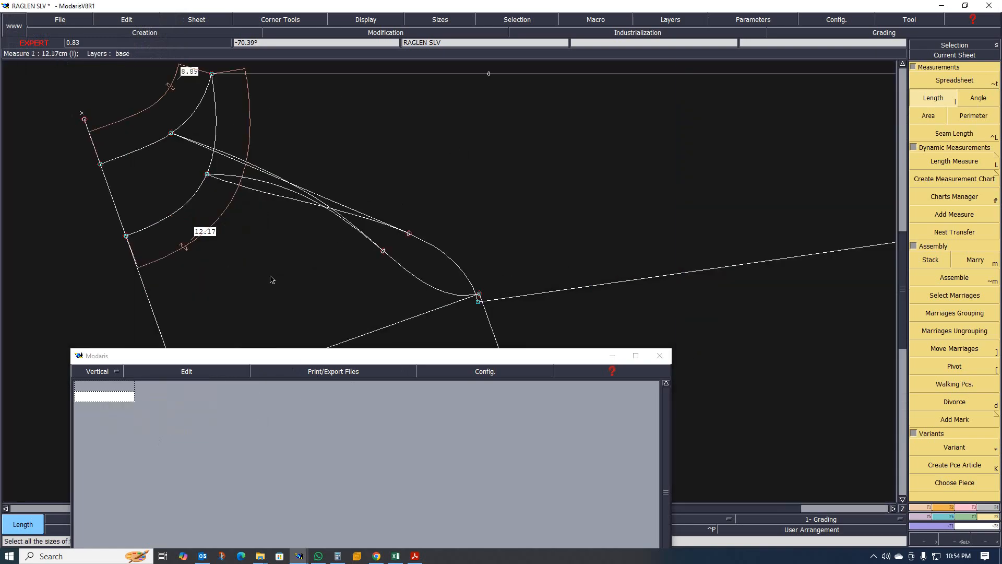
{"action": "left_click", "coordinate": [208, 175]}
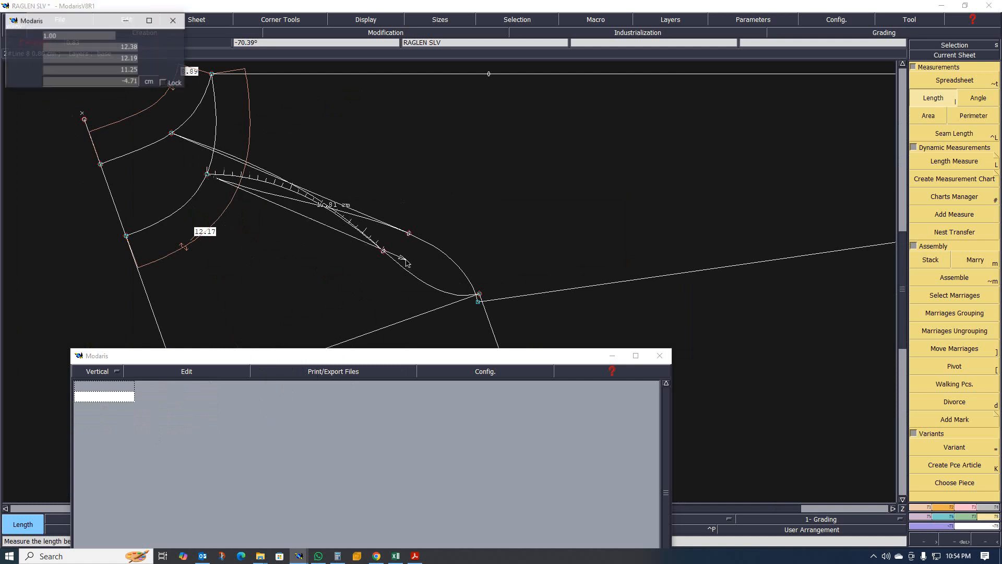
{"action": "left_click", "coordinate": [479, 294]}
{"action": "scroll", "coordinate": [339, 318], "scroll_direction": "down", "scroll_amount": 2}
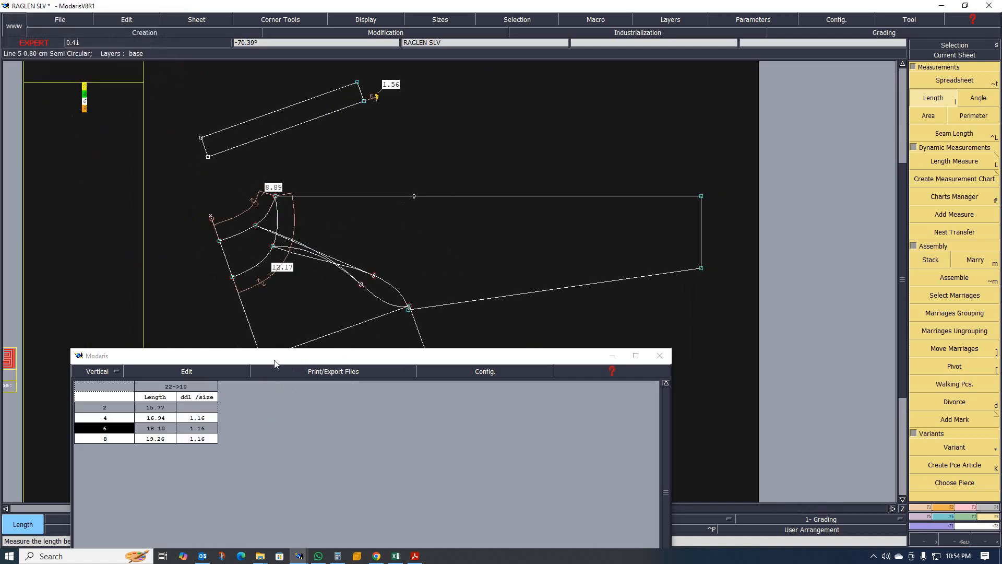
{"action": "left_click_drag", "start_coordinate": [261, 360], "coordinate": [337, 359]}
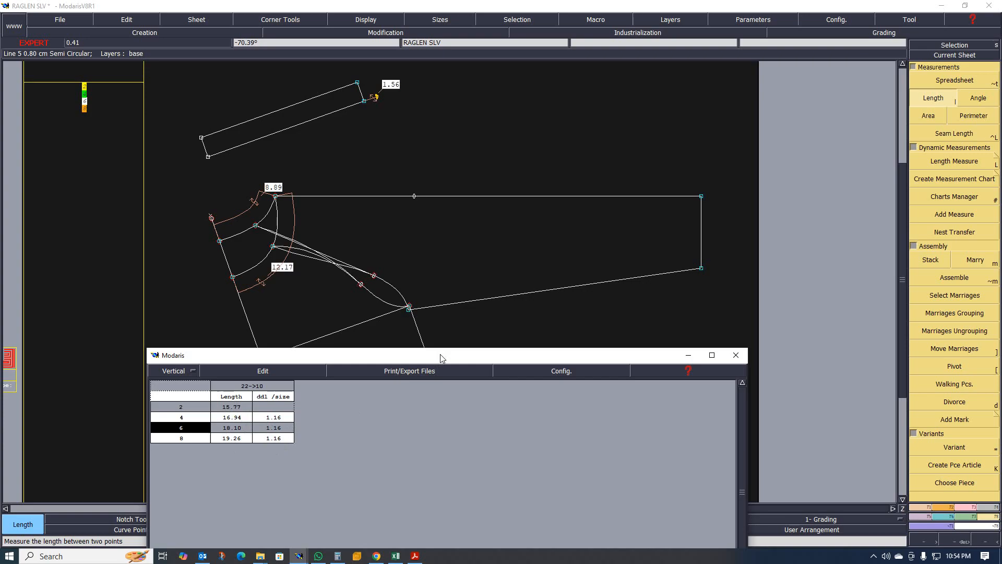
{"action": "left_click_drag", "start_coordinate": [441, 357], "coordinate": [418, 405]}
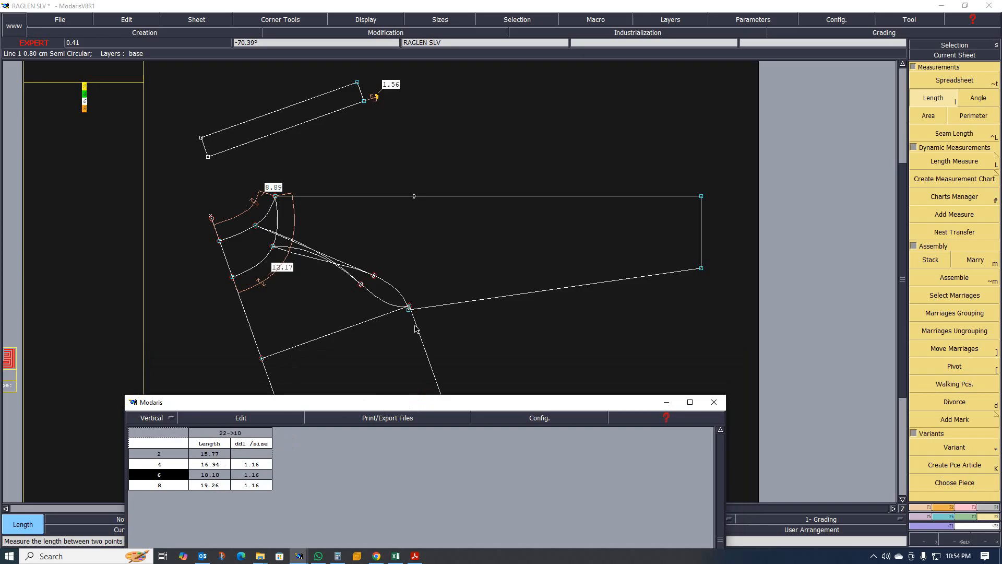
- Display all sizes and zoom around the underarm point to examine the graded raglan and sleeve lines
{"action": "scroll", "coordinate": [415, 328], "scroll_direction": "up", "scroll_amount": 3}
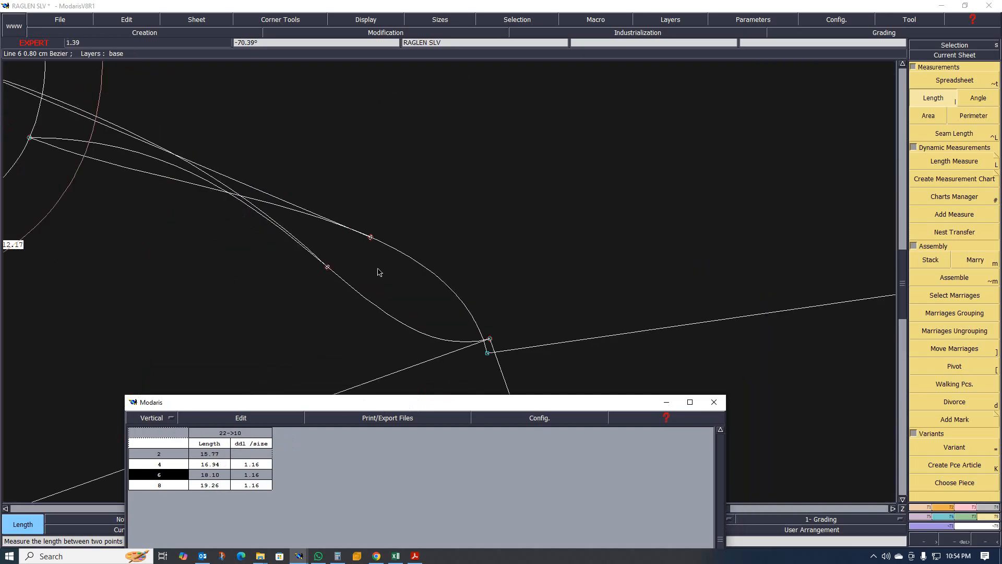
{"action": "scroll", "coordinate": [380, 273], "scroll_direction": "down", "scroll_amount": 1}
{"action": "scroll", "coordinate": [431, 276], "scroll_direction": "up", "scroll_amount": 1}
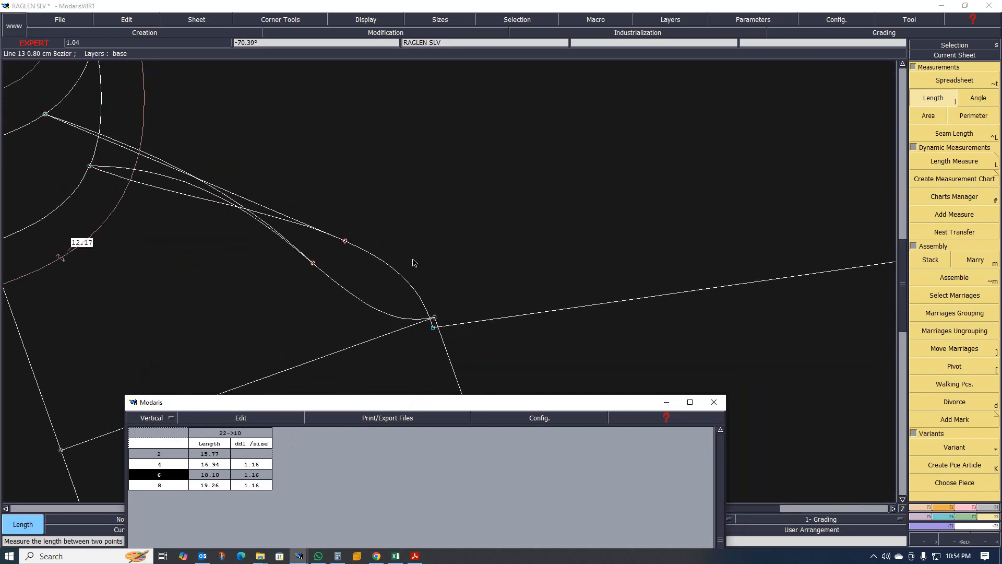
{"action": "key", "text": "F9"}
{"action": "scroll", "coordinate": [376, 262], "scroll_direction": "down", "scroll_amount": 1}
{"action": "scroll", "coordinate": [367, 251], "scroll_direction": "up", "scroll_amount": 1}
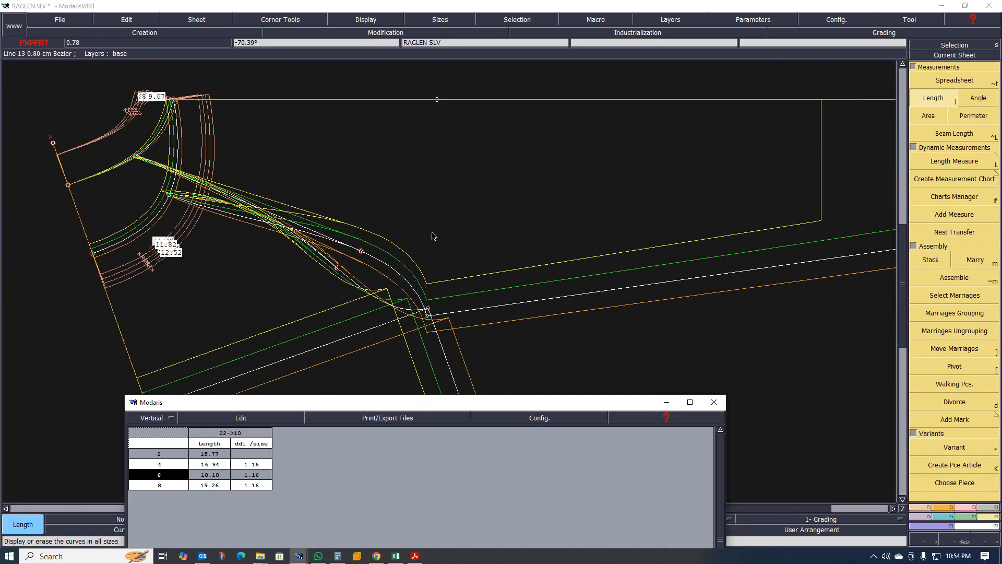
{"action": "scroll", "coordinate": [431, 234], "scroll_direction": "down", "scroll_amount": 1}
{"action": "scroll", "coordinate": [421, 263], "scroll_direction": "up", "scroll_amount": 1}
{"action": "scroll", "coordinate": [426, 264], "scroll_direction": "up", "scroll_amount": 2}
{"action": "scroll", "coordinate": [430, 238], "scroll_direction": "down", "scroll_amount": 3}
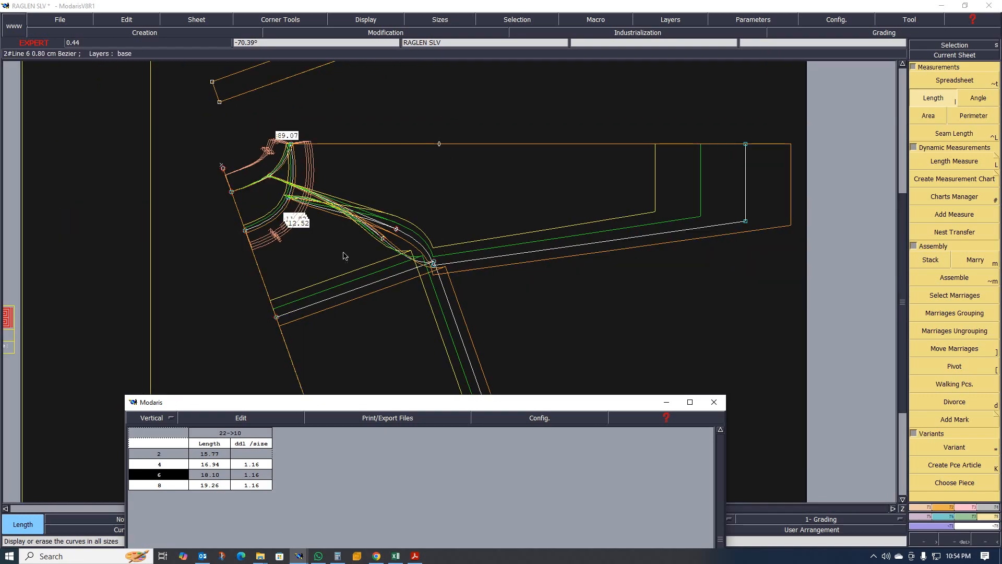
{"action": "scroll", "coordinate": [501, 254], "scroll_direction": "up", "scroll_amount": 2}
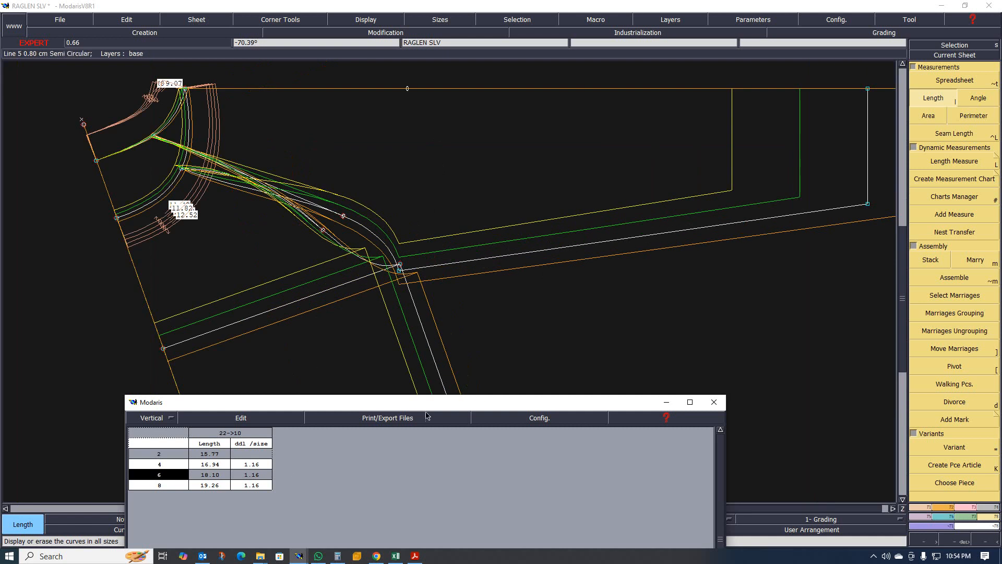
{"action": "scroll", "coordinate": [396, 263], "scroll_direction": "up", "scroll_amount": 3}
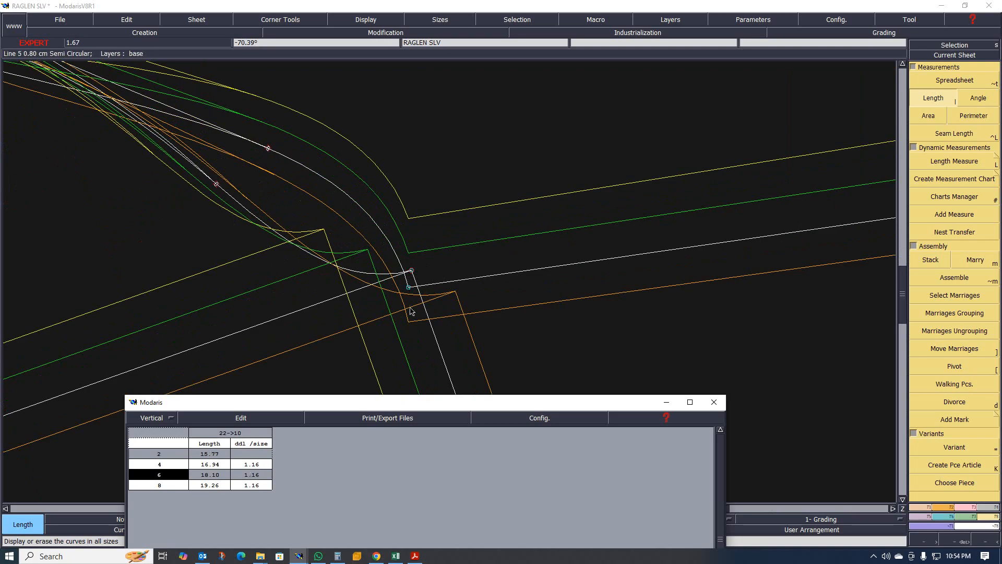
{"action": "scroll", "coordinate": [429, 276], "scroll_direction": "down", "scroll_amount": 1}
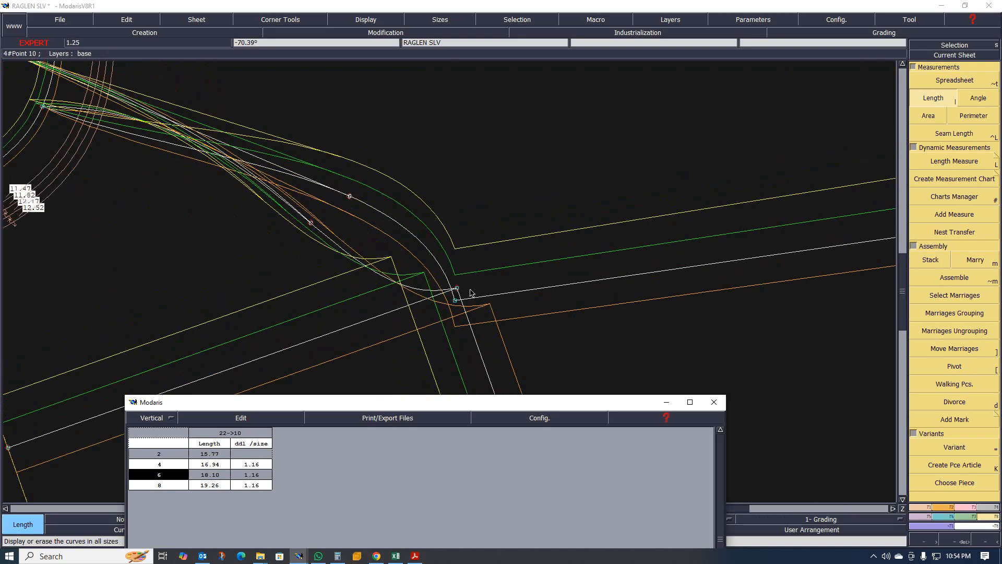
{"action": "scroll", "coordinate": [431, 276], "scroll_direction": "down", "scroll_amount": 2}
{"action": "scroll", "coordinate": [436, 273], "scroll_direction": "up", "scroll_amount": 3}
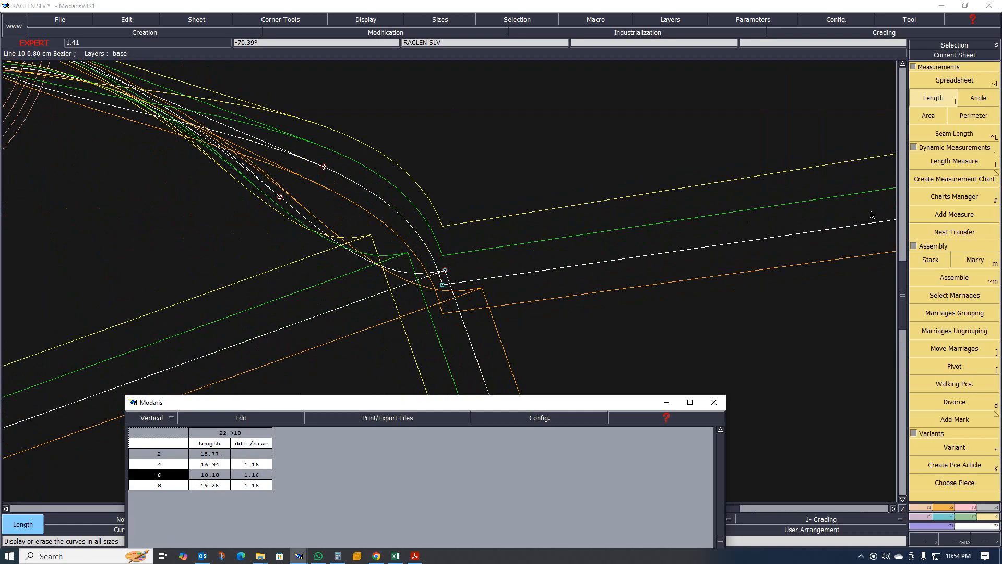
- Open the grading of the underarm point and set its horizontal increment (ddx) to 1.16 for all sizes
{"action": "left_click", "coordinate": [946, 520]}
{"action": "left_click", "coordinate": [955, 88]}
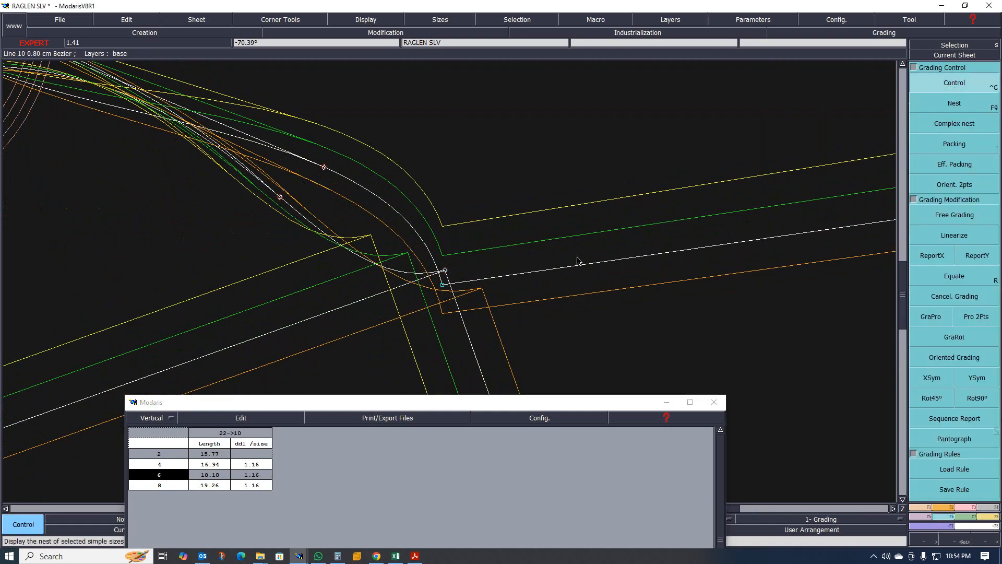
{"action": "left_click", "coordinate": [443, 285]}
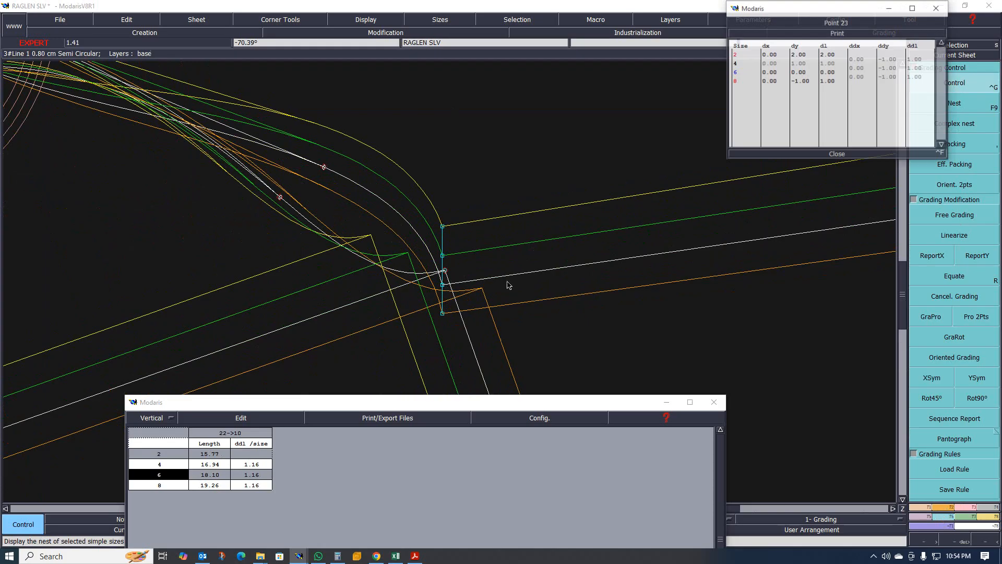
{"action": "left_click_drag", "start_coordinate": [861, 61], "coordinate": [859, 77]}
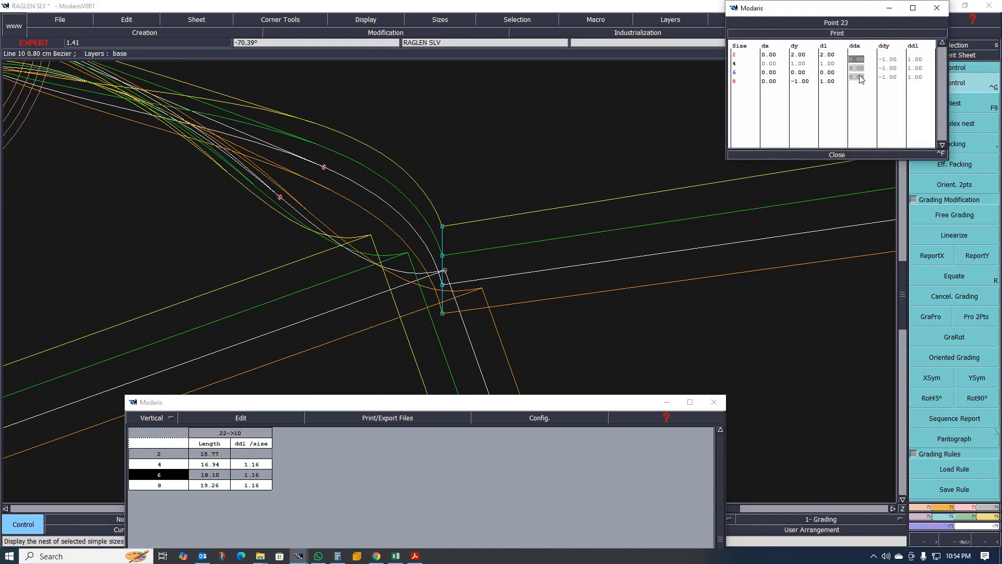
{"action": "type", "text": "1.16"}
{"action": "key", "text": "Return"}
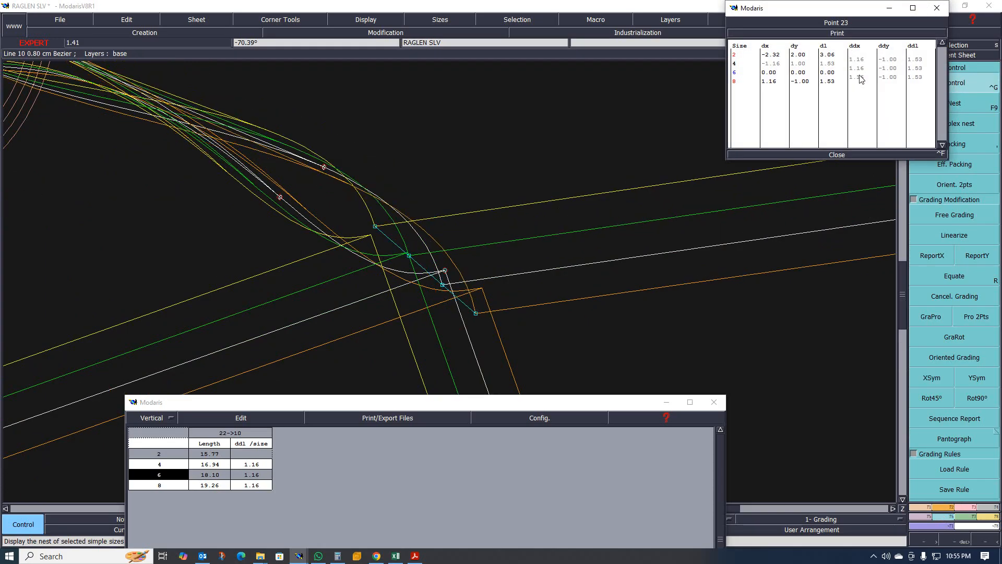
- Zoom around the underarm point to examine the regraded sizes, then hide the other sizes
{"action": "scroll", "coordinate": [369, 313], "scroll_direction": "down", "scroll_amount": 1}
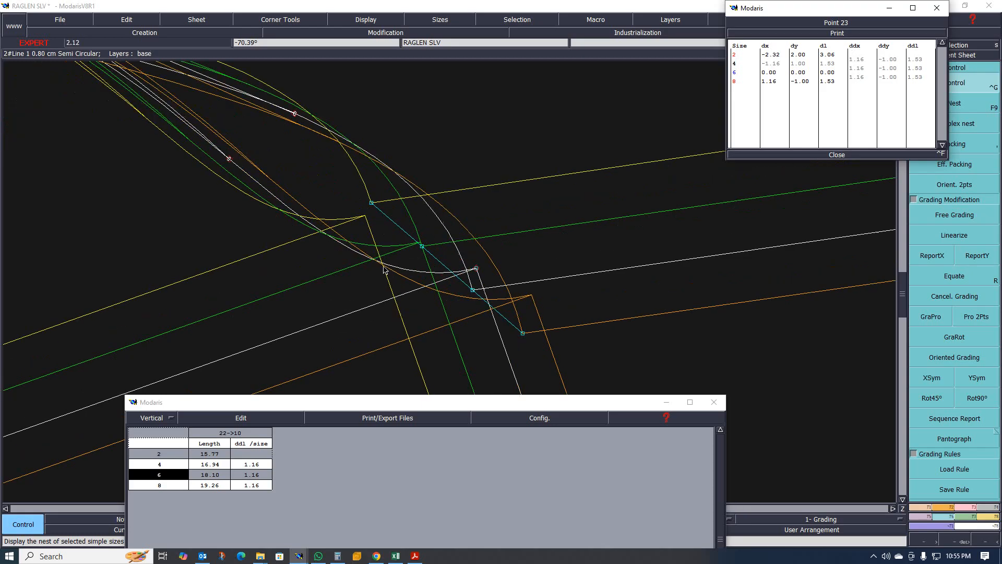
{"action": "scroll", "coordinate": [360, 282], "scroll_direction": "down", "scroll_amount": 1}
{"action": "scroll", "coordinate": [372, 277], "scroll_direction": "up", "scroll_amount": 3}
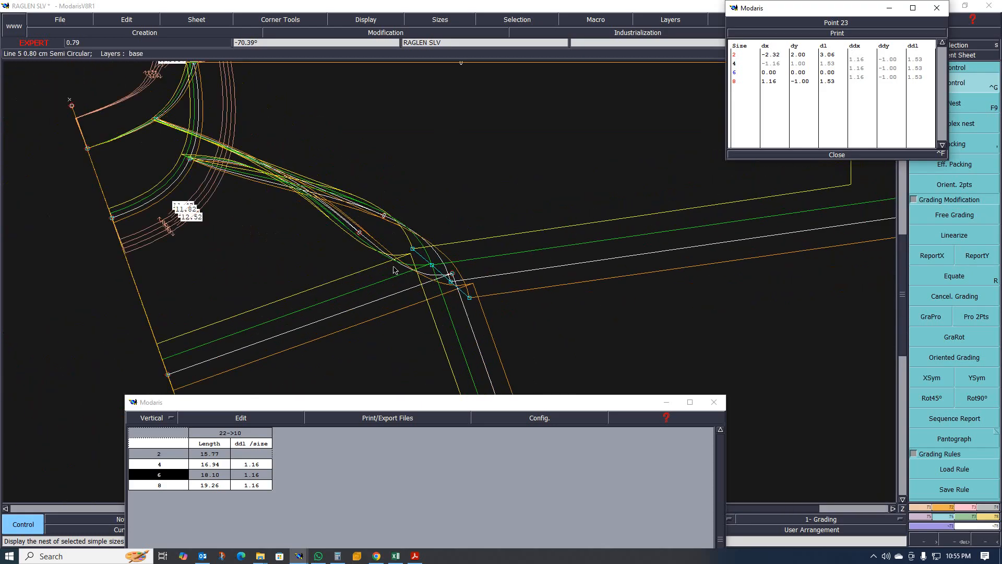
{"action": "scroll", "coordinate": [326, 218], "scroll_direction": "down", "scroll_amount": 3}
{"action": "scroll", "coordinate": [383, 243], "scroll_direction": "up", "scroll_amount": 3}
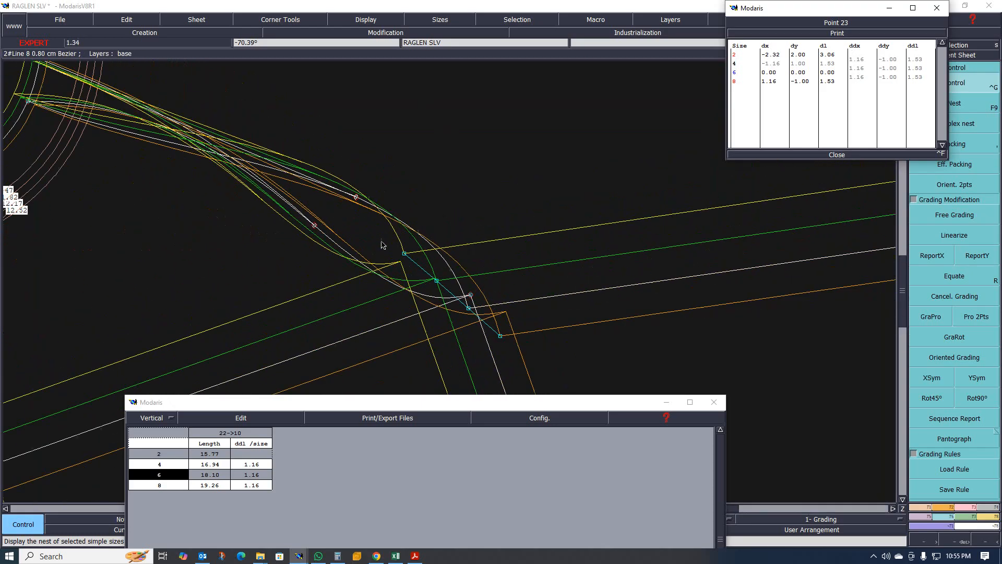
{"action": "scroll", "coordinate": [462, 252], "scroll_direction": "down", "scroll_amount": 3}
{"action": "scroll", "coordinate": [432, 263], "scroll_direction": "up", "scroll_amount": 2}
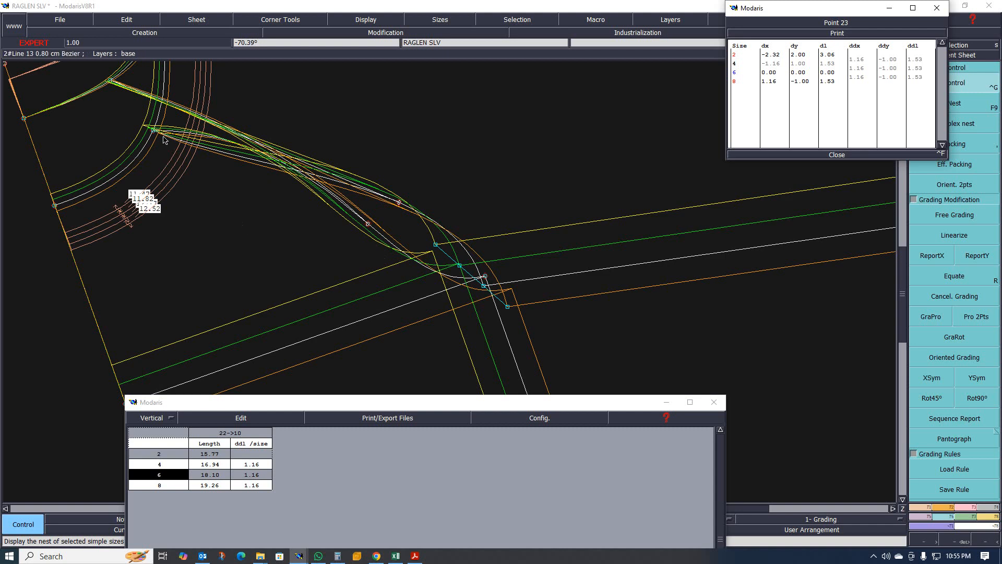
{"action": "key", "text": "F9"}
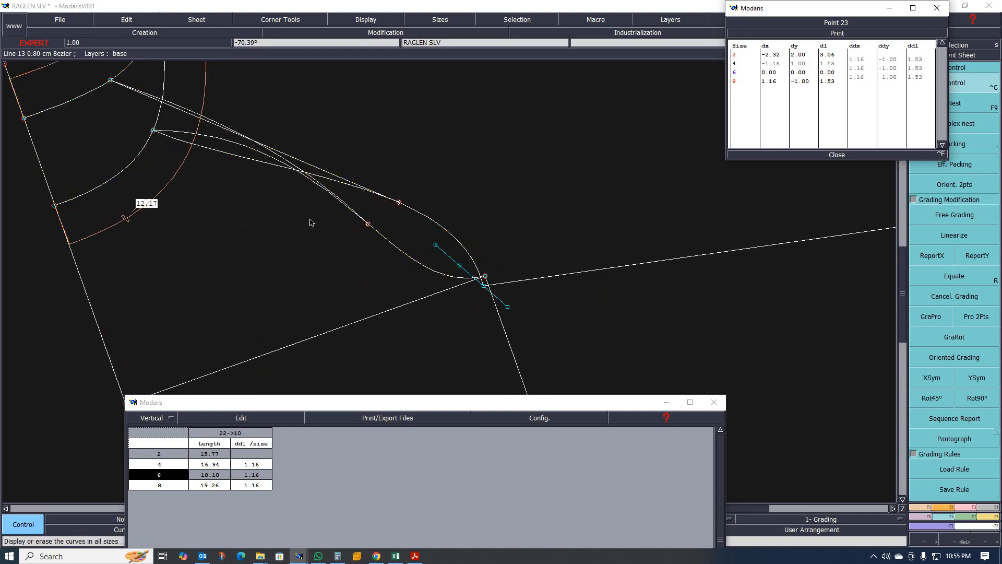
- Measure the raglan length again from the neckline point to the underarm point and add it to the spreadsheet
{"action": "scroll", "coordinate": [310, 223], "scroll_direction": "down", "scroll_amount": 3}
{"action": "key", "text": "l"}
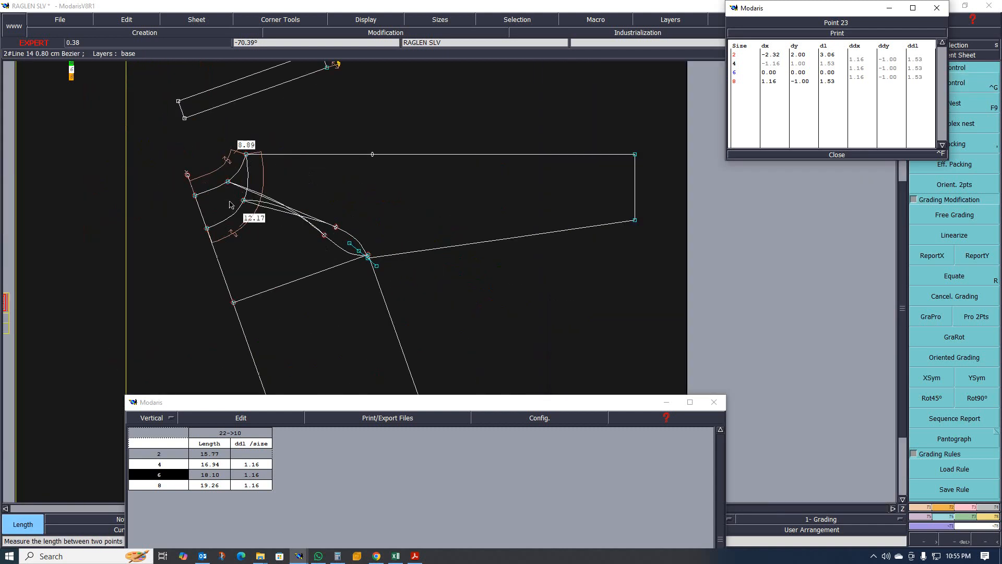
{"action": "left_click", "coordinate": [244, 201]}
{"action": "scroll", "coordinate": [386, 264], "scroll_direction": "up", "scroll_amount": 1}
{"action": "scroll", "coordinate": [386, 265], "scroll_direction": "up", "scroll_amount": 2}
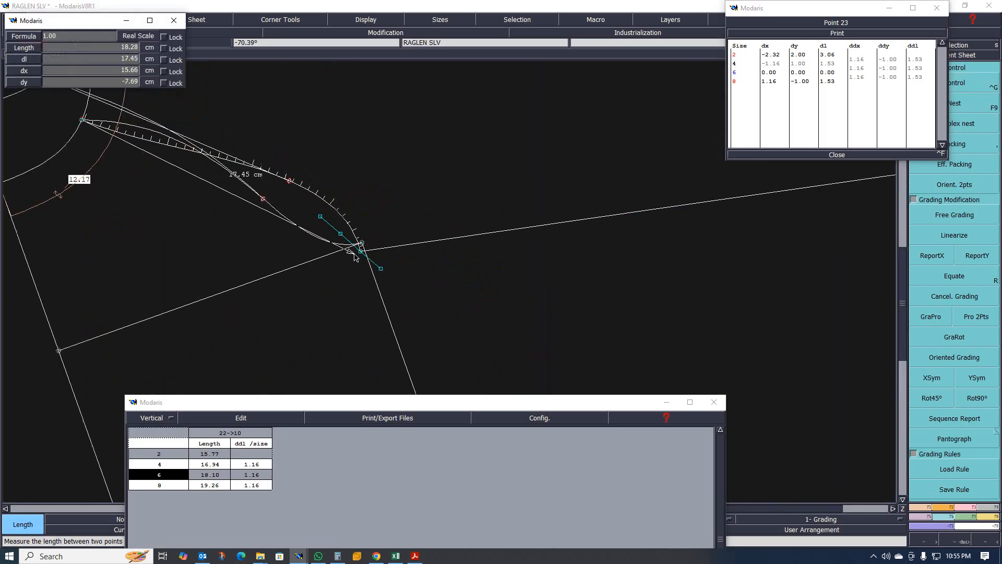
{"action": "left_click", "coordinate": [366, 250]}
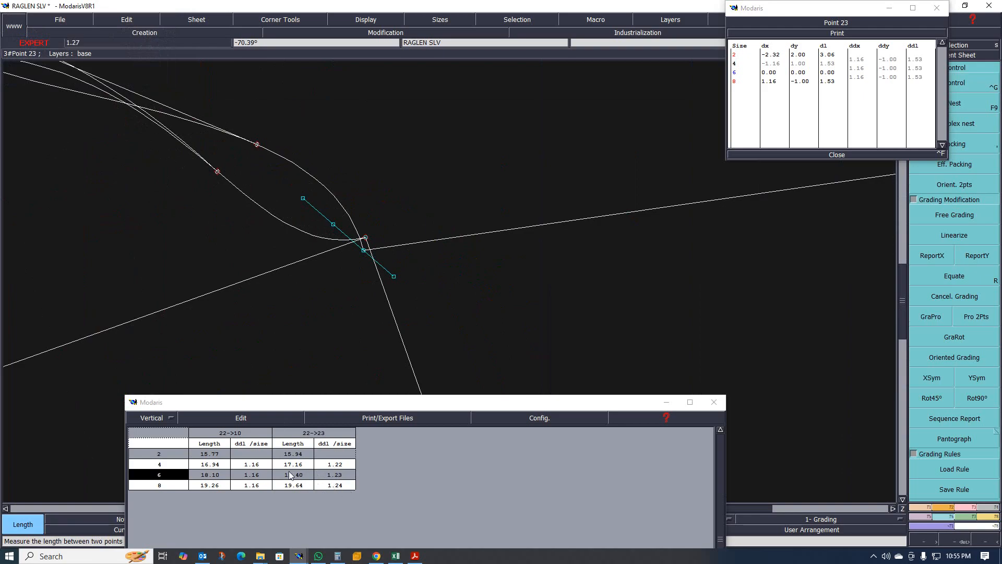
{"action": "scroll", "coordinate": [469, 294], "scroll_direction": "down", "scroll_amount": 1}
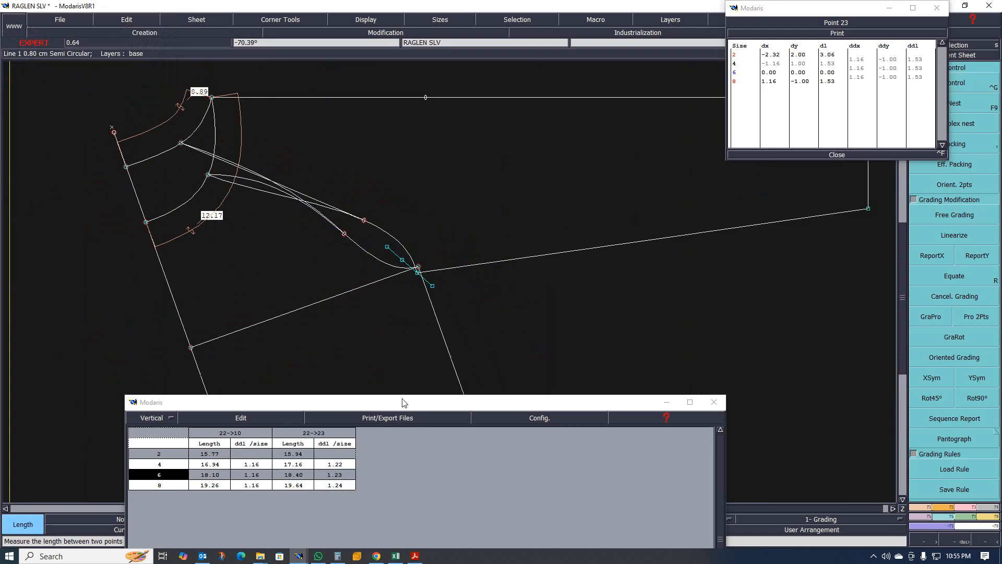
{"action": "mouse_move", "coordinate": [391, 407]}
{"action": "left_mouse_down"}
{"action": "mouse_move", "coordinate": [446, 352]}
{"action": "mouse_move", "coordinate": [457, 365]}
{"action": "mouse_move", "coordinate": [410, 407]}
{"action": "left_mouse_up"}
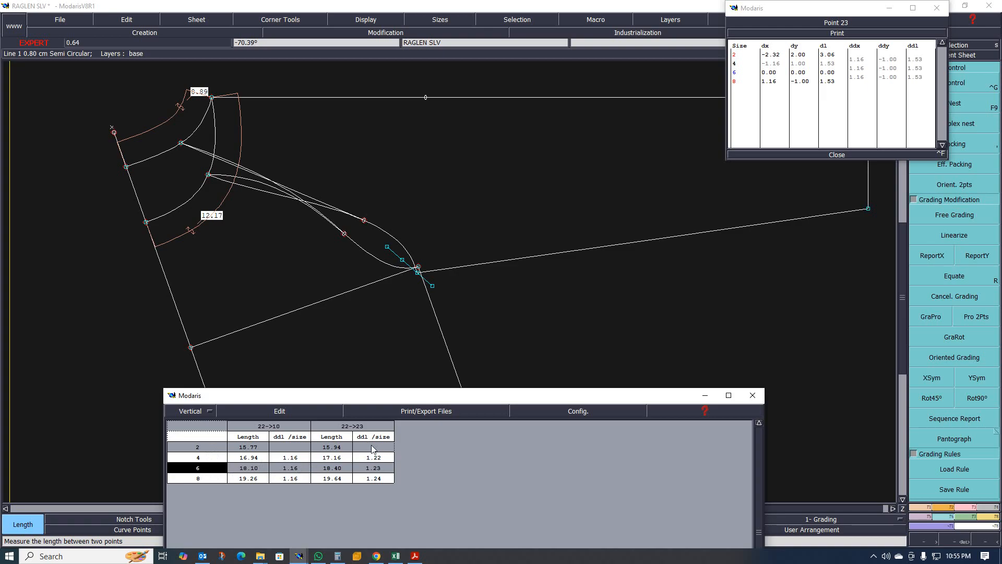
- Zoom in and out across the sleeve pattern to compare the raglan measurements
{"action": "scroll", "coordinate": [329, 229], "scroll_direction": "down", "scroll_amount": 6}
{"action": "scroll", "coordinate": [329, 231], "scroll_direction": "up", "scroll_amount": 5}
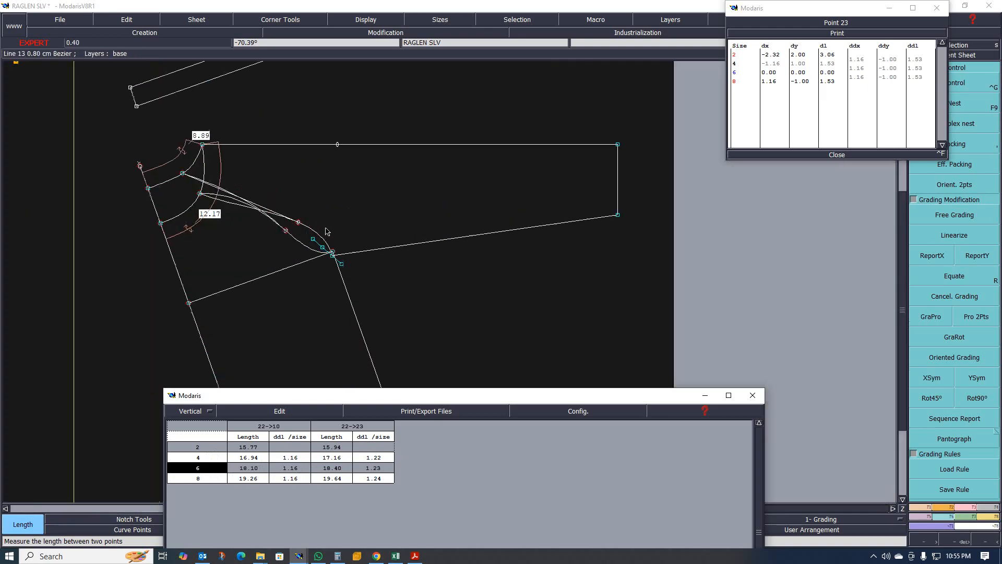
{"action": "scroll", "coordinate": [326, 233], "scroll_direction": "down", "scroll_amount": 4}
{"action": "scroll", "coordinate": [318, 232], "scroll_direction": "up", "scroll_amount": 6}
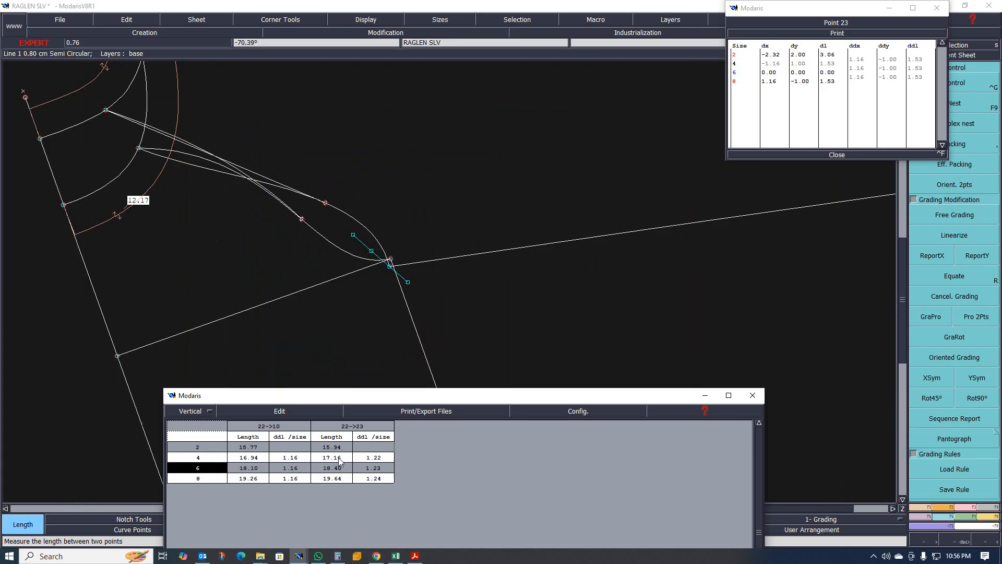
{"action": "scroll", "coordinate": [410, 277], "scroll_direction": "down", "scroll_amount": 3}
{"action": "scroll", "coordinate": [279, 191], "scroll_direction": "up", "scroll_amount": 1}
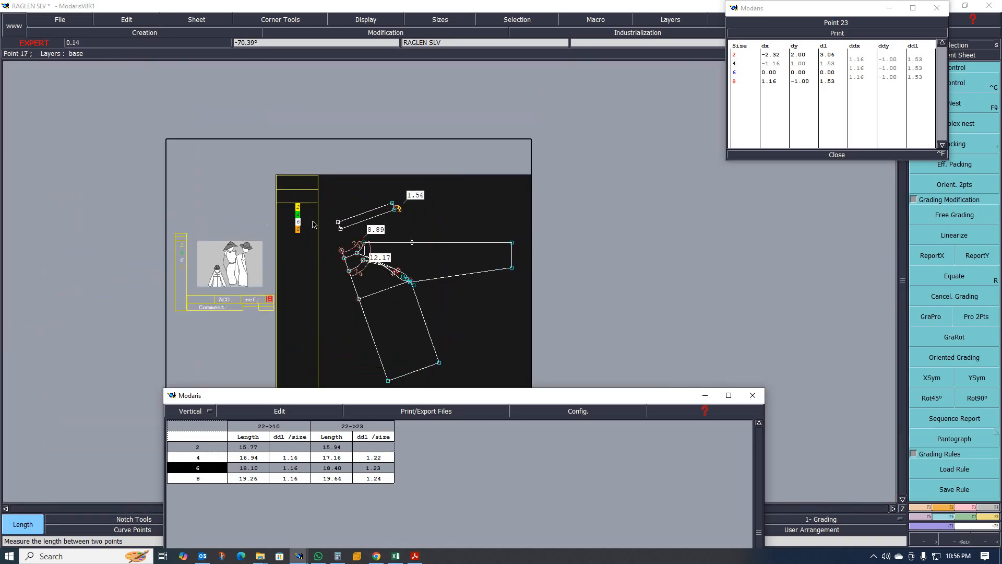
{"action": "scroll", "coordinate": [313, 225], "scroll_direction": "up", "scroll_amount": 3}
{"action": "scroll", "coordinate": [286, 211], "scroll_direction": "down", "scroll_amount": 3}
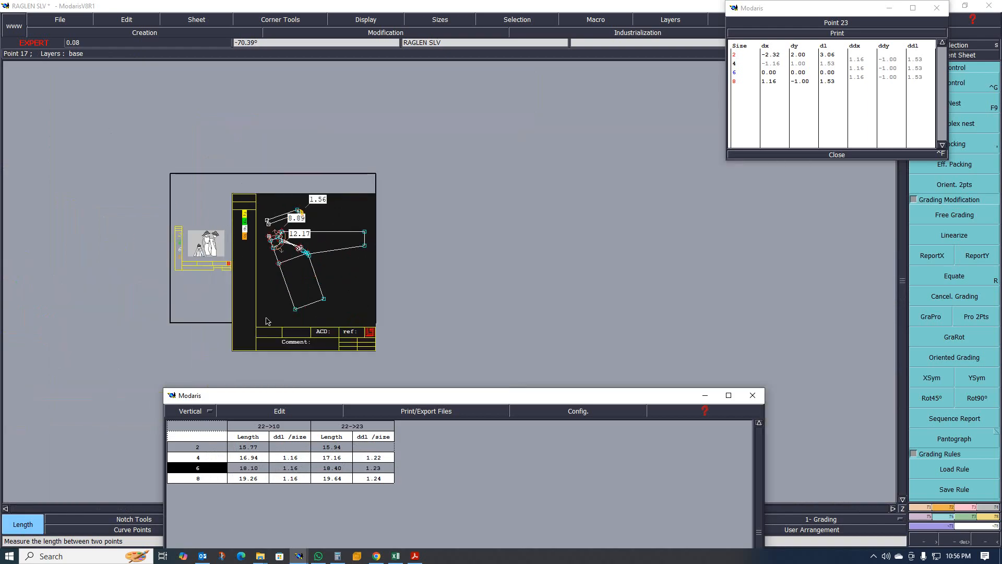
{"action": "scroll", "coordinate": [362, 368], "scroll_direction": "up", "scroll_amount": 1}
{"action": "scroll", "coordinate": [310, 362], "scroll_direction": "up", "scroll_amount": 1}
{"action": "scroll", "coordinate": [336, 333], "scroll_direction": "down", "scroll_amount": 2}
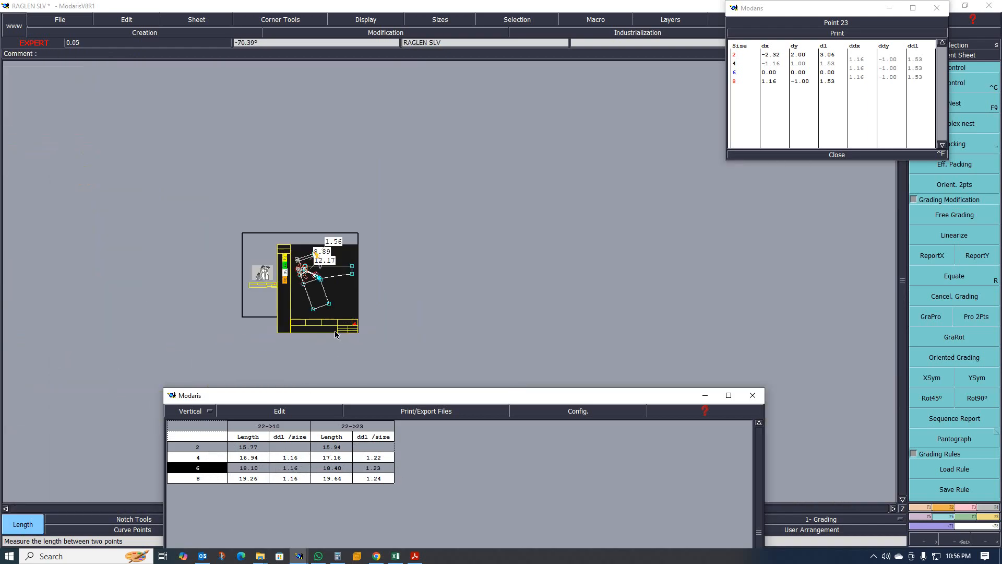
{"action": "scroll", "coordinate": [322, 301], "scroll_direction": "up", "scroll_amount": 3}
{"action": "scroll", "coordinate": [411, 246], "scroll_direction": "down", "scroll_amount": 1}
{"action": "scroll", "coordinate": [390, 312], "scroll_direction": "up", "scroll_amount": 1}
{"action": "scroll", "coordinate": [391, 311], "scroll_direction": "up", "scroll_amount": 3}
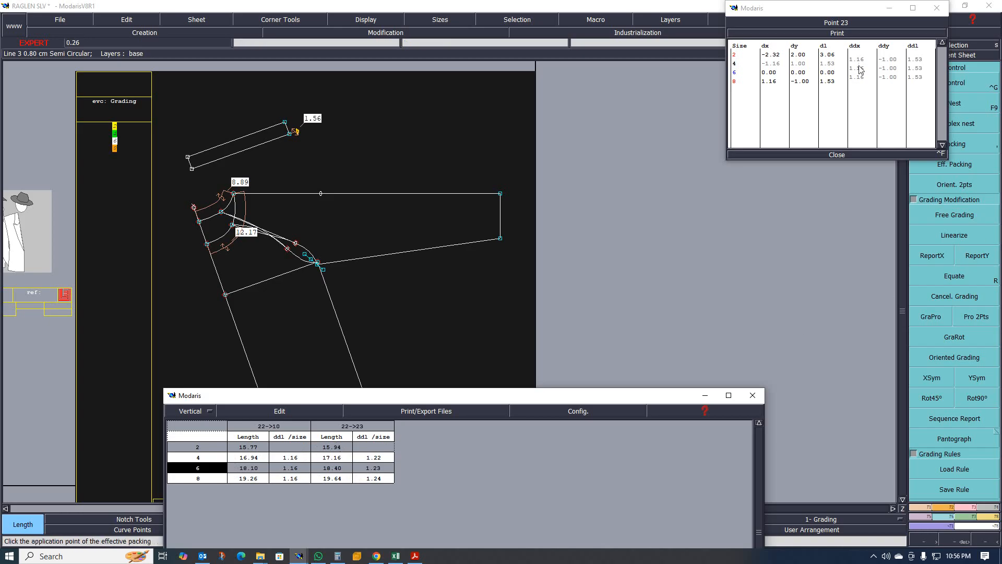
- Set the underarm point's horizontal increment (ddx) to 1.06 for all sizes
{"action": "left_click_drag", "start_coordinate": [860, 57], "coordinate": [860, 81]}
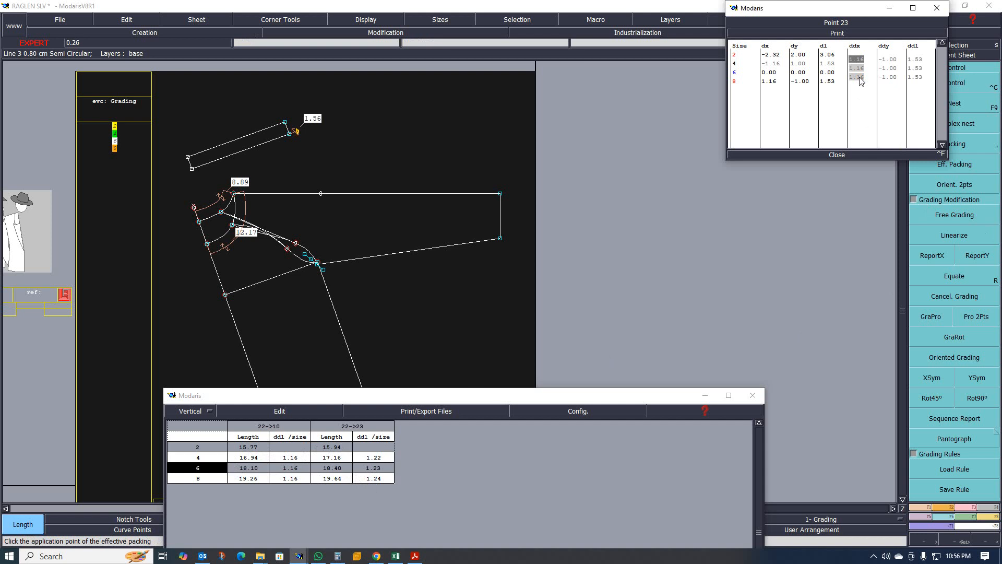
{"action": "type", "text": "1"}
{"action": "key", "text": "Return"}
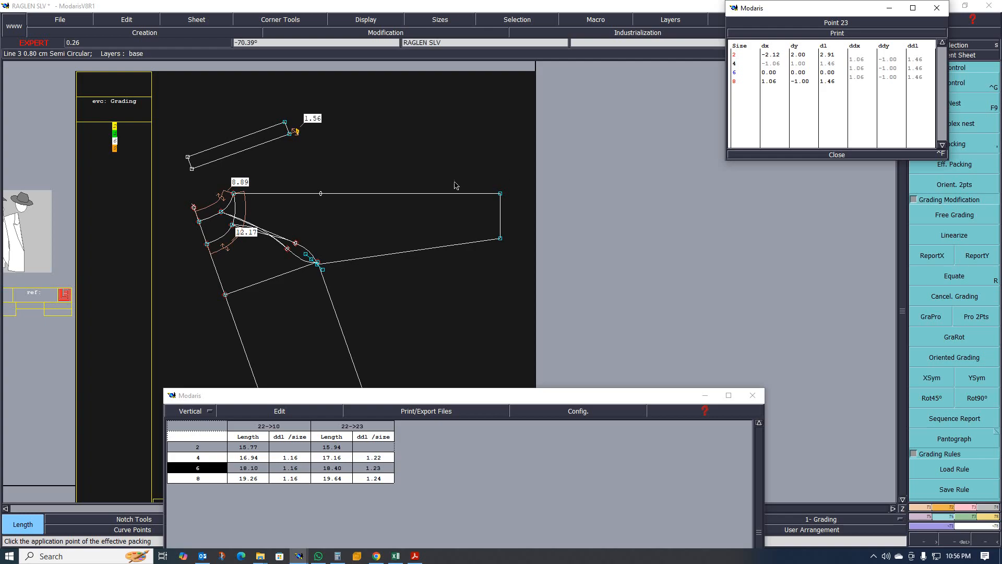
- Close the point grading dialog and measure the raglan length from the neckline point to the underarm point again, updating the spreadsheet
{"action": "scroll", "coordinate": [309, 282], "scroll_direction": "up", "scroll_amount": 1}
{"action": "scroll", "coordinate": [195, 216], "scroll_direction": "up", "scroll_amount": 1}
{"action": "scroll", "coordinate": [207, 213], "scroll_direction": "up", "scroll_amount": 1}
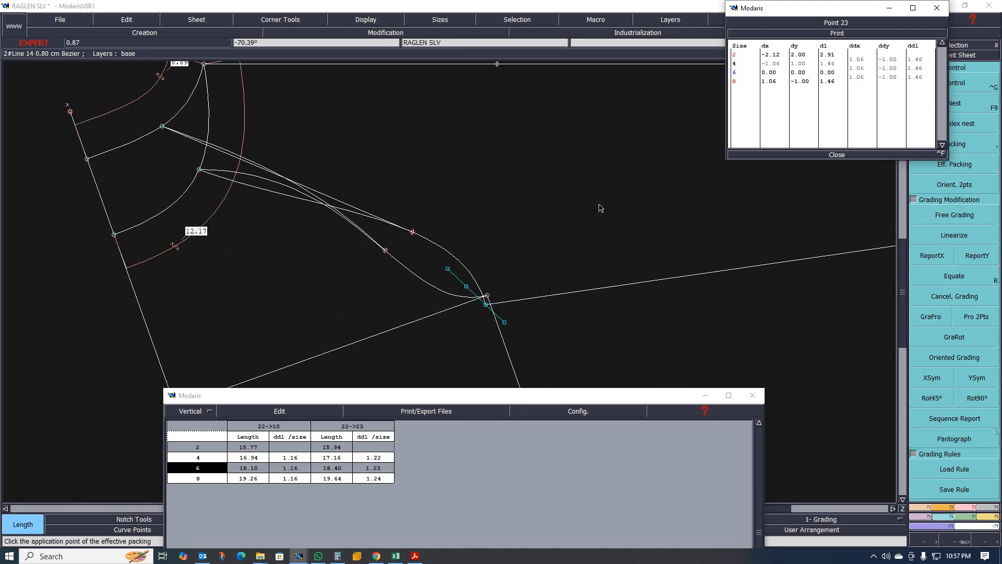
{"action": "left_click", "coordinate": [838, 155]}
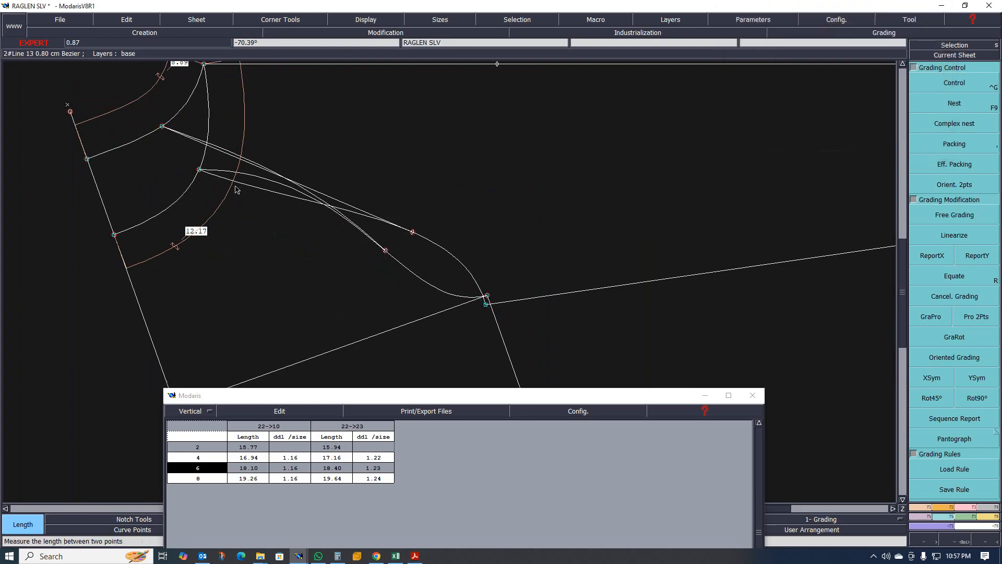
{"action": "left_click", "coordinate": [200, 170]}
{"action": "left_click", "coordinate": [485, 303]}
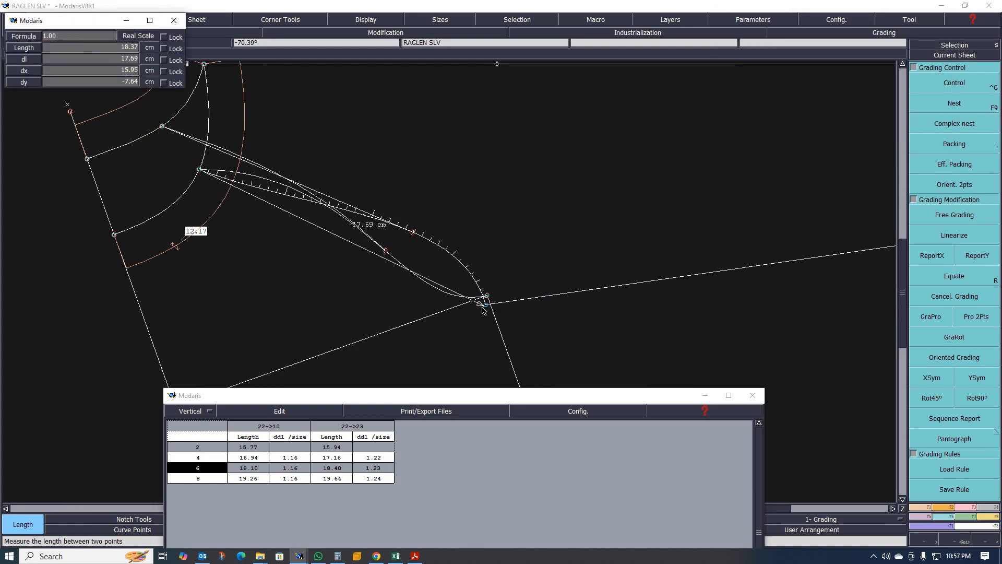
{"action": "left_click", "coordinate": [485, 304]}
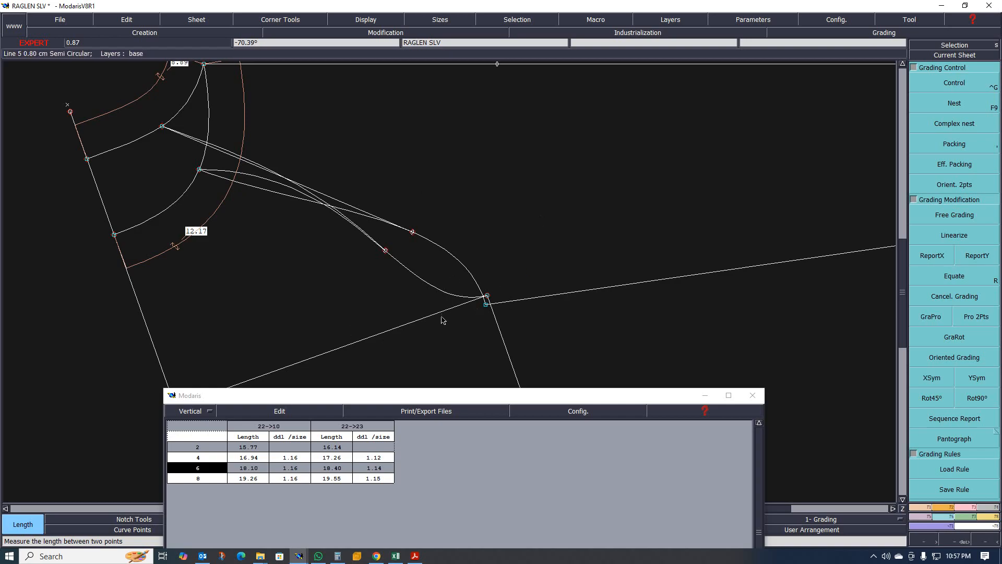
- Display the curves in all sizes and undo the last modification
{"action": "key", "text": "F9"}
{"action": "key", "text": "F9"}
{"action": "key", "text": "F9"}
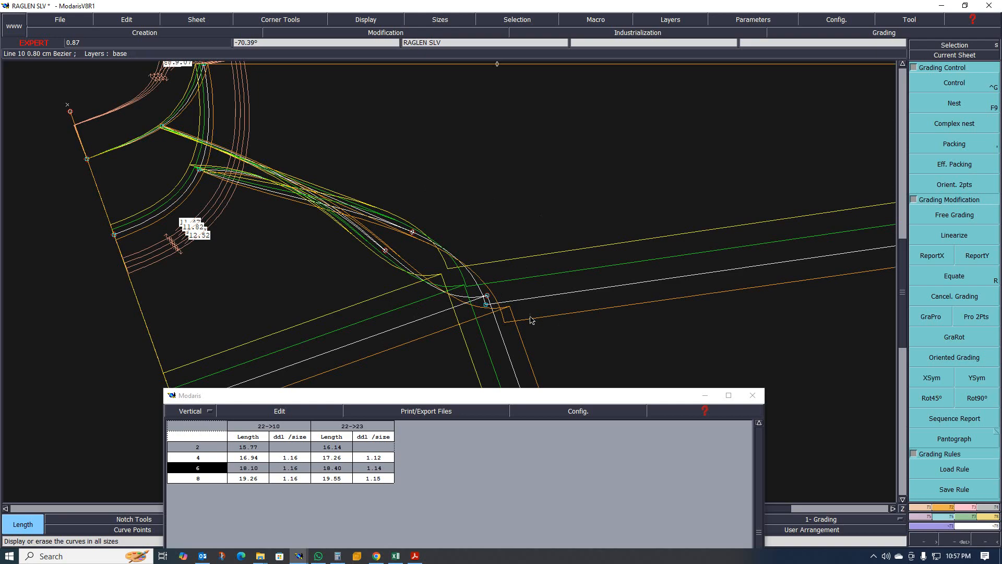
{"action": "key", "text": "ctrl+z"}
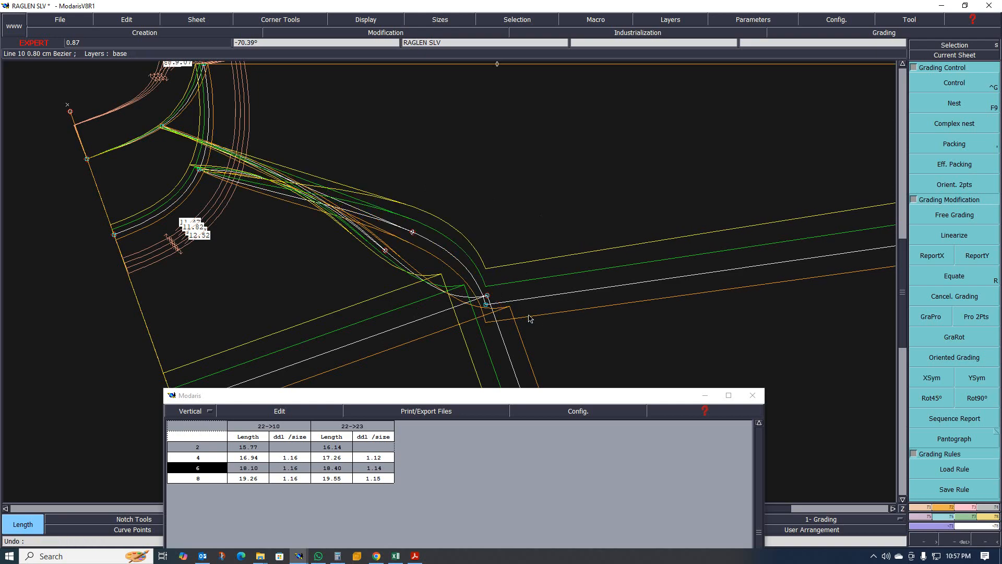
- Zoom around the underarm point to examine the graded sizes, then close the spreadsheet and hide the other sizes
{"action": "scroll", "coordinate": [412, 228], "scroll_direction": "down", "scroll_amount": 5}
{"action": "scroll", "coordinate": [413, 220], "scroll_direction": "up", "scroll_amount": 7}
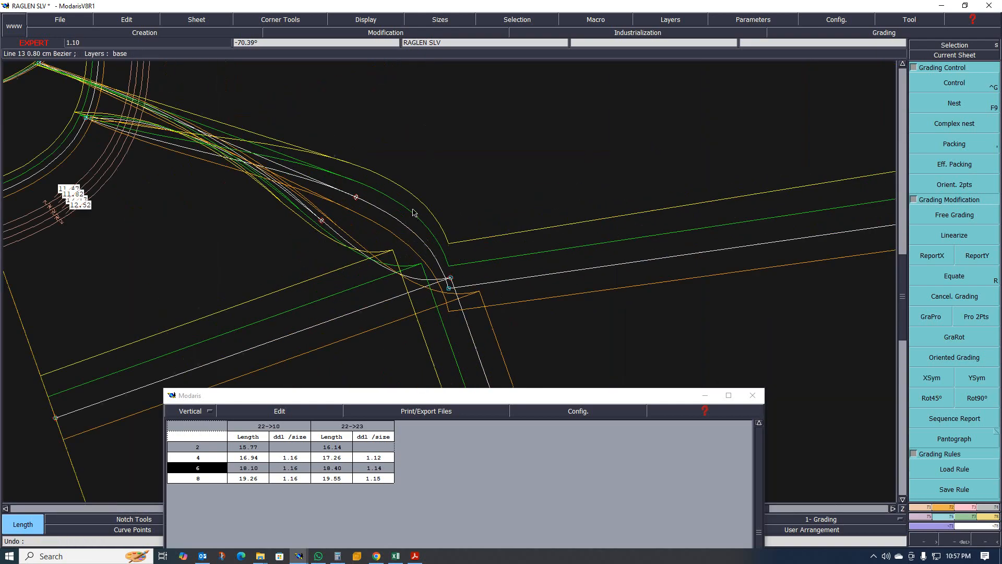
{"action": "scroll", "coordinate": [501, 219], "scroll_direction": "down", "scroll_amount": 2}
{"action": "left_click", "coordinate": [706, 395]}
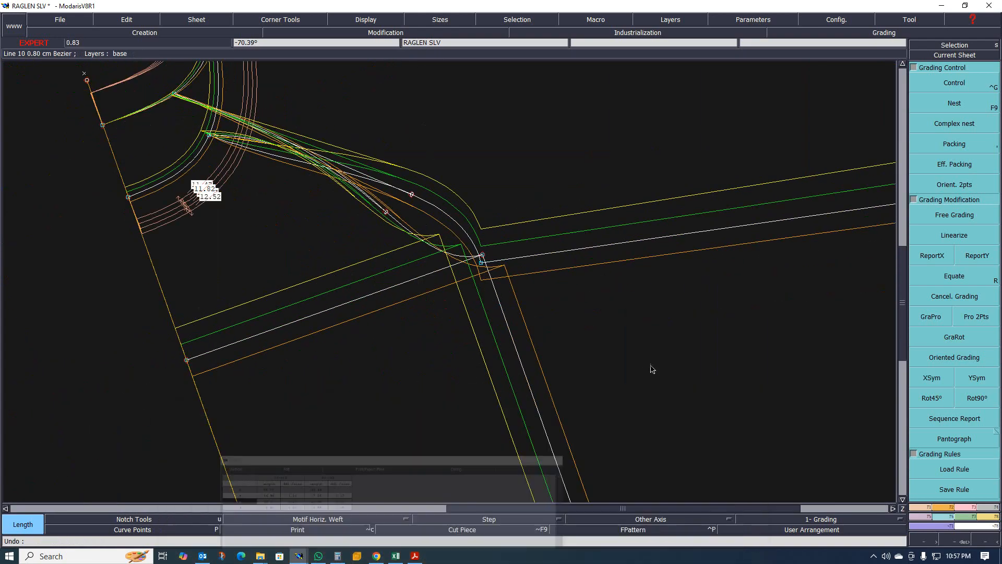
{"action": "scroll", "coordinate": [474, 226], "scroll_direction": "up", "scroll_amount": 1}
{"action": "scroll", "coordinate": [457, 213], "scroll_direction": "up", "scroll_amount": 1}
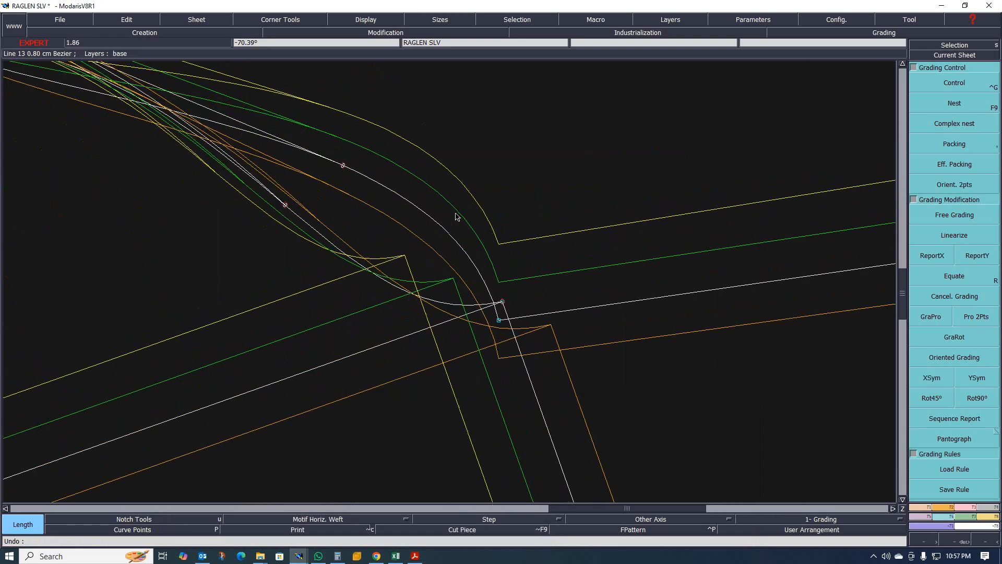
{"action": "scroll", "coordinate": [456, 213], "scroll_direction": "down", "scroll_amount": 1}
{"action": "scroll", "coordinate": [469, 261], "scroll_direction": "up", "scroll_amount": 1}
{"action": "scroll", "coordinate": [479, 274], "scroll_direction": "up", "scroll_amount": 1}
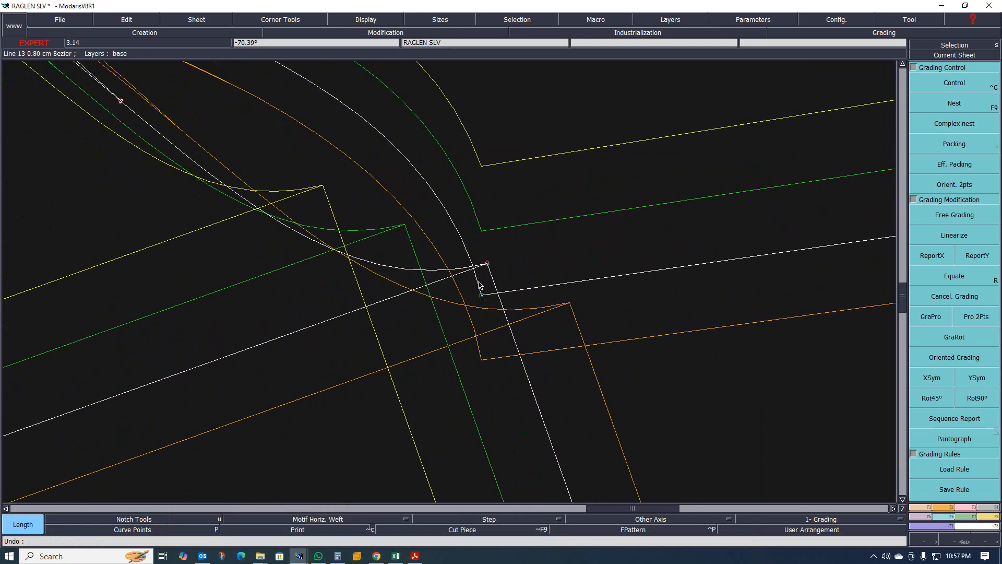
{"action": "scroll", "coordinate": [479, 291], "scroll_direction": "down", "scroll_amount": 2}
{"action": "scroll", "coordinate": [479, 291], "scroll_direction": "up", "scroll_amount": 1}
{"action": "scroll", "coordinate": [478, 287], "scroll_direction": "up", "scroll_amount": 1}
{"action": "scroll", "coordinate": [444, 235], "scroll_direction": "down", "scroll_amount": 2}
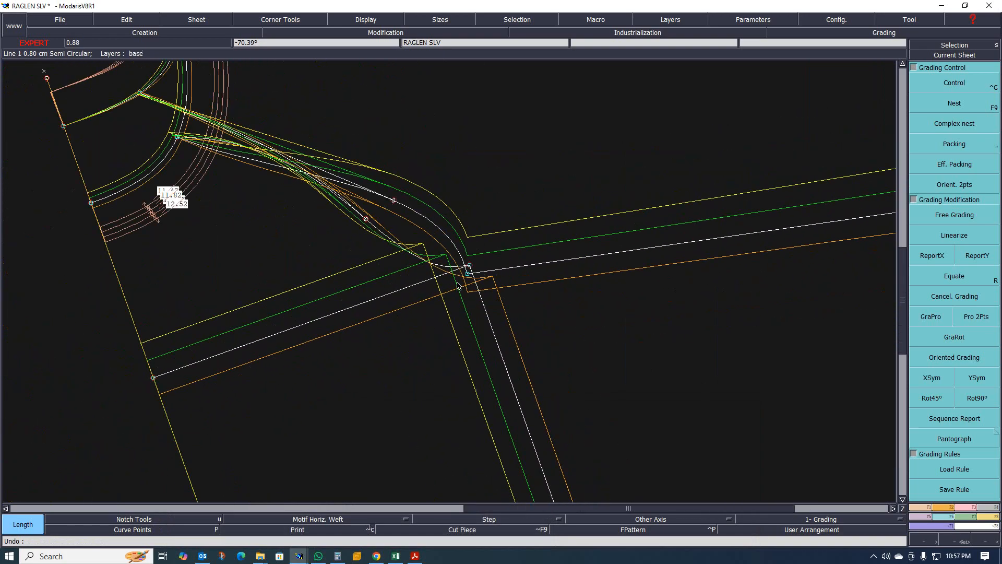
{"action": "key", "text": "F9"}
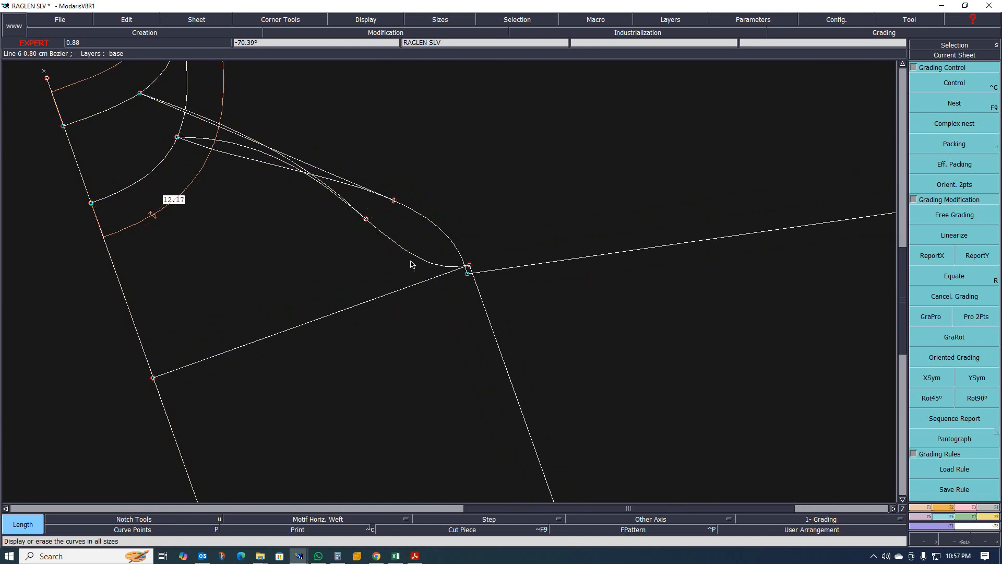
- Add a dynamic length measurement along the sleeve's raglan curve down to the underarm
{"action": "scroll", "coordinate": [410, 255], "scroll_direction": "up", "scroll_amount": 1}
{"action": "scroll", "coordinate": [404, 263], "scroll_direction": "down", "scroll_amount": 1}
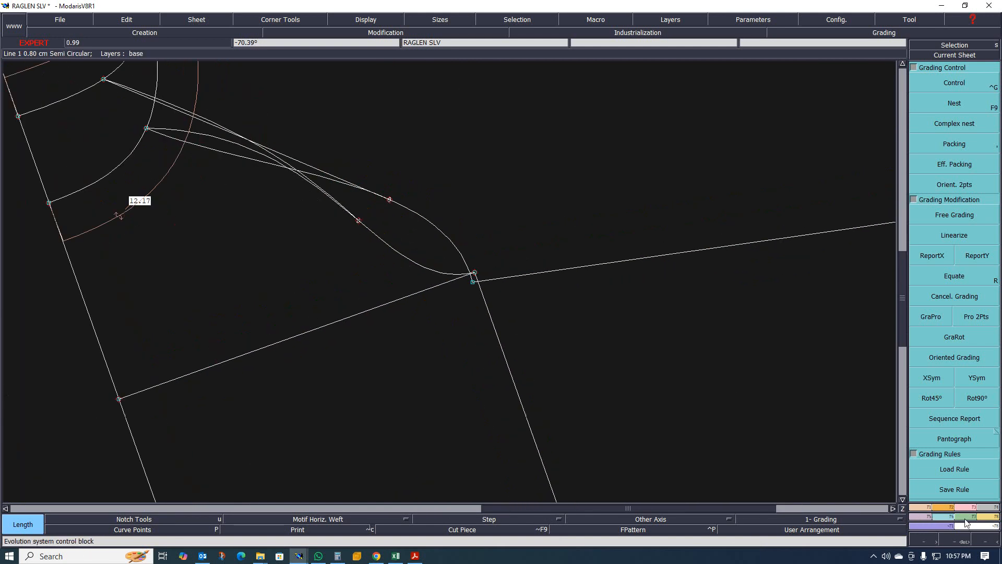
{"action": "left_click", "coordinate": [994, 518]}
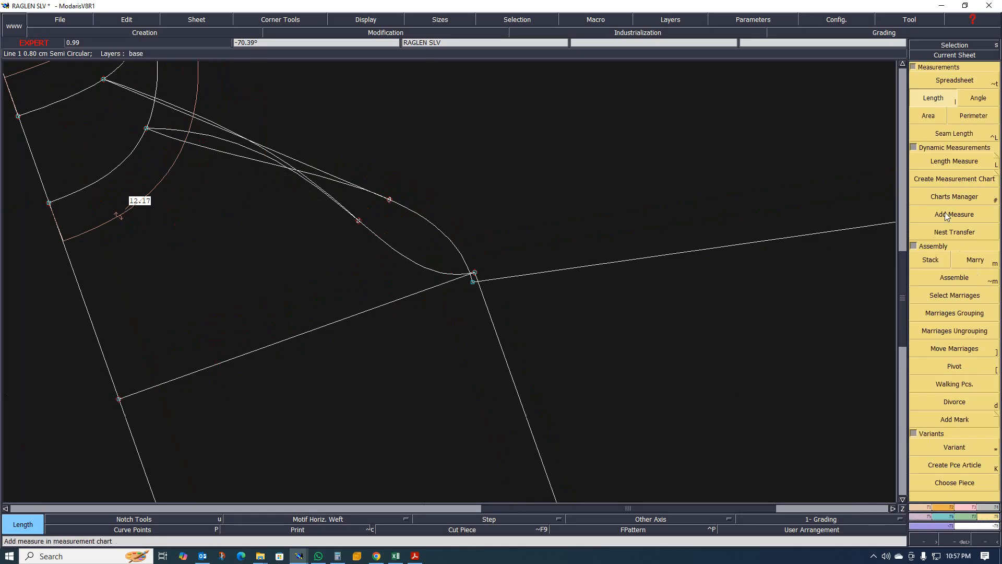
{"action": "left_click", "coordinate": [946, 161]}
{"action": "left_click", "coordinate": [382, 246]}
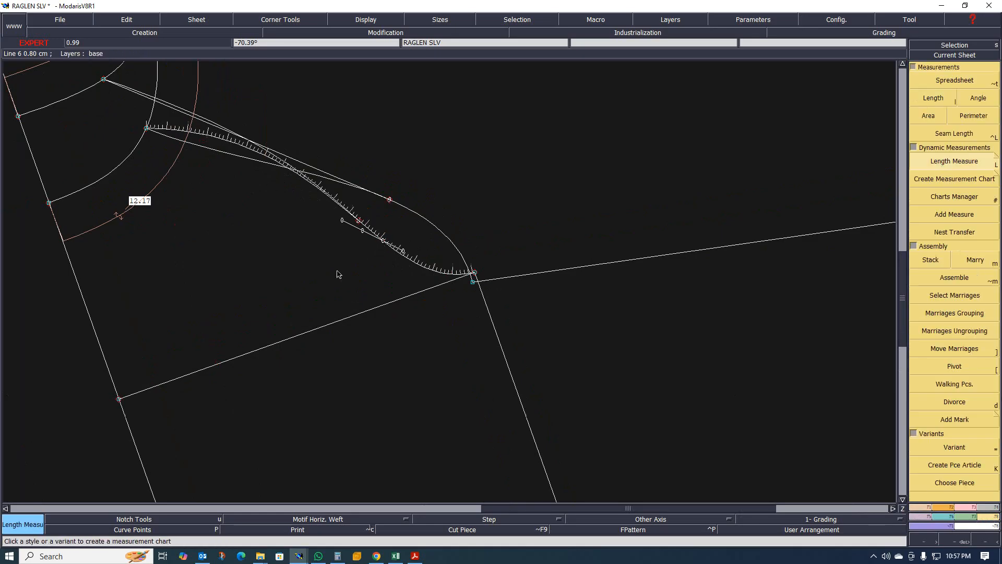
{"action": "left_click", "coordinate": [286, 293]}
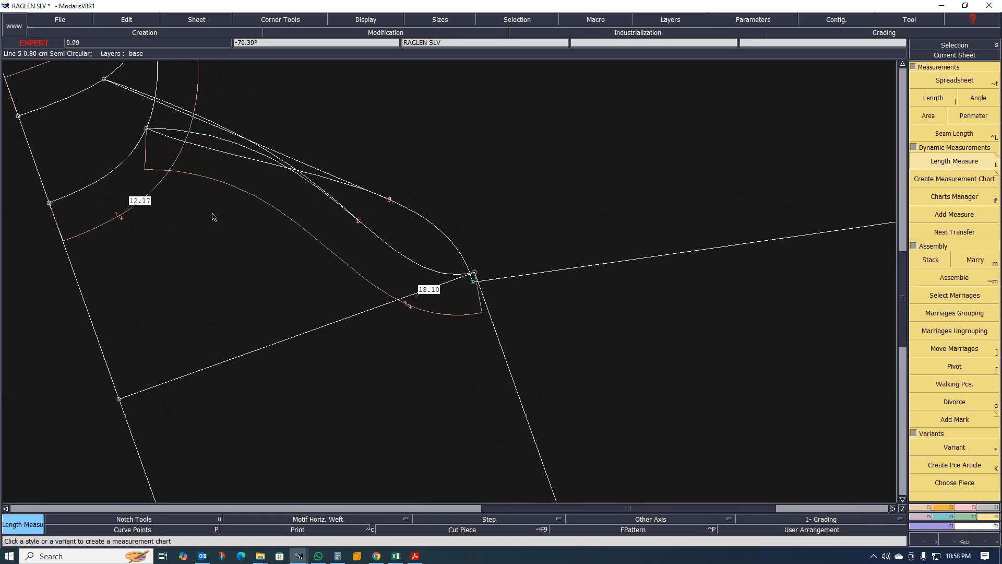
- Add a dynamic length measurement along the second raglan curve running to the underarm point
{"action": "scroll", "coordinate": [415, 295], "scroll_direction": "up", "scroll_amount": 2}
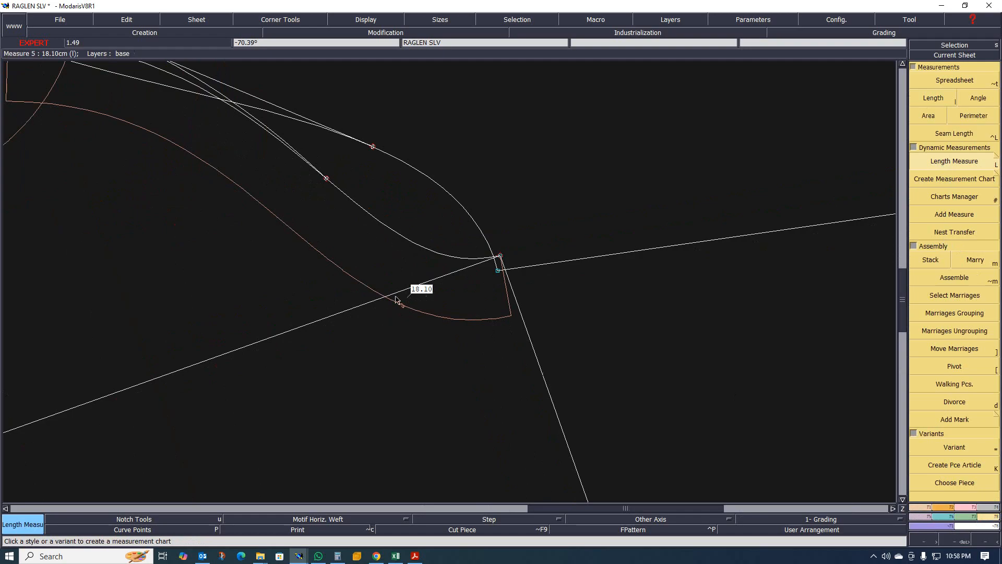
{"action": "scroll", "coordinate": [395, 300], "scroll_direction": "down", "scroll_amount": 3}
{"action": "scroll", "coordinate": [389, 290], "scroll_direction": "up", "scroll_amount": 2}
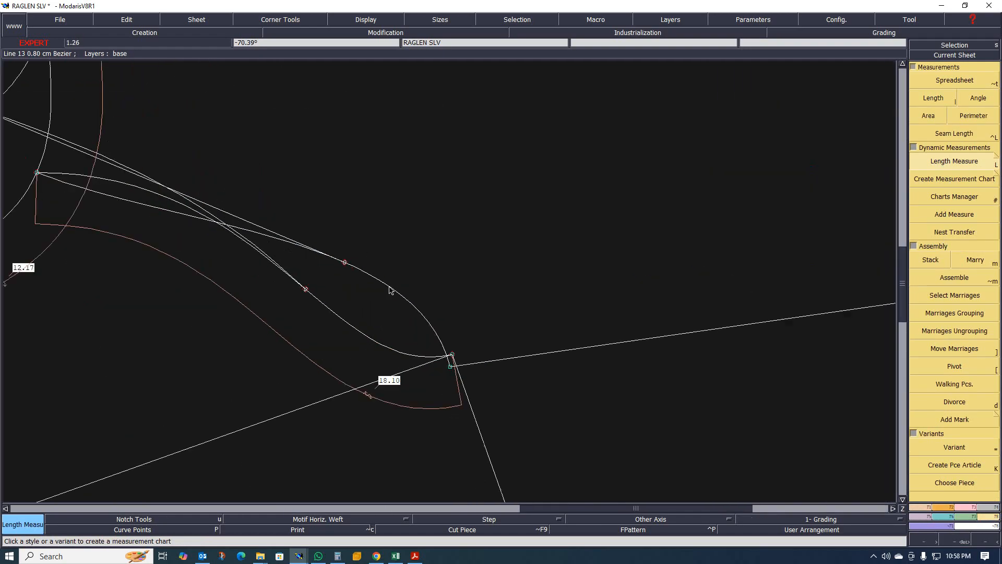
{"action": "scroll", "coordinate": [392, 291], "scroll_direction": "down", "scroll_amount": 2}
{"action": "scroll", "coordinate": [402, 297], "scroll_direction": "up", "scroll_amount": 1}
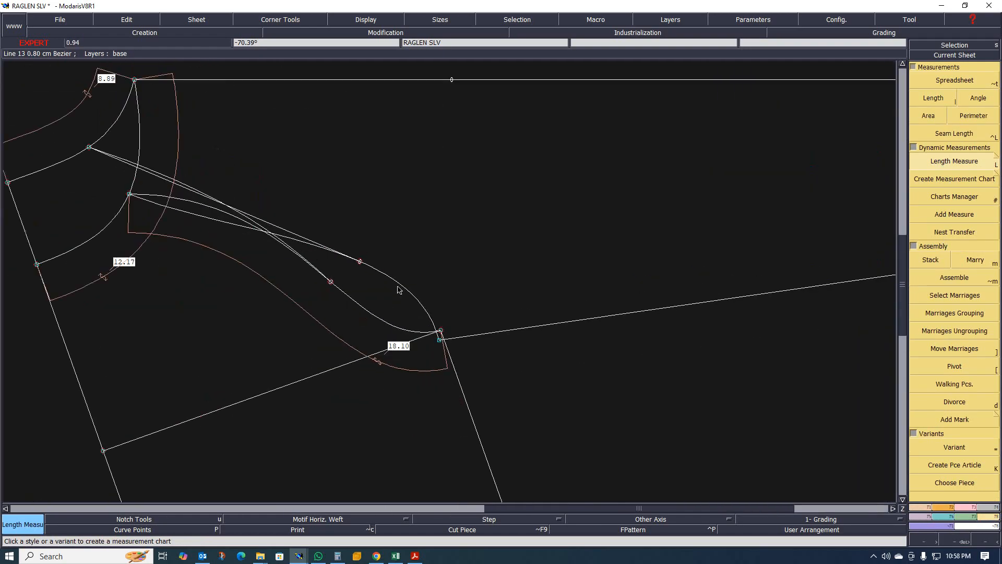
{"action": "left_click", "coordinate": [397, 285]}
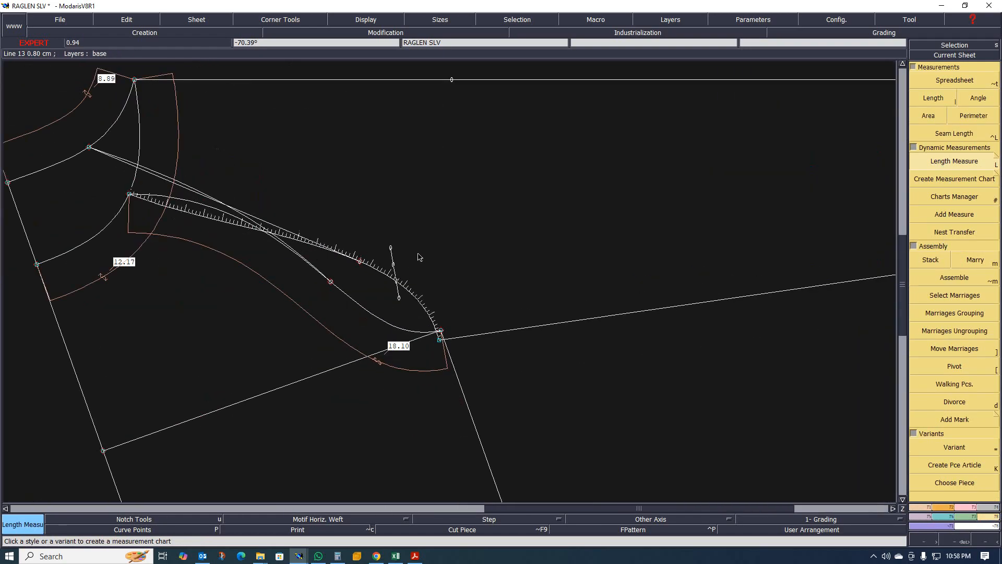
{"action": "left_click", "coordinate": [446, 224]}
- Reshape the underarm point in small moves until the second raglan curve measures 18.10, matching the first
{"action": "scroll", "coordinate": [464, 284], "scroll_direction": "up", "scroll_amount": 1}
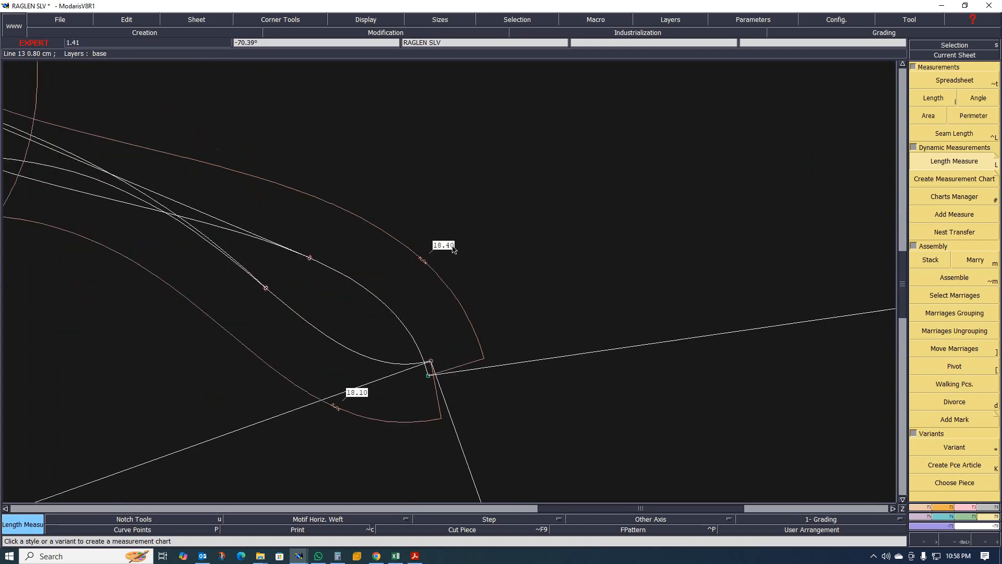
{"action": "scroll", "coordinate": [459, 270], "scroll_direction": "down", "scroll_amount": 1}
{"action": "scroll", "coordinate": [469, 273], "scroll_direction": "up", "scroll_amount": 1}
{"action": "scroll", "coordinate": [443, 353], "scroll_direction": "up", "scroll_amount": 1}
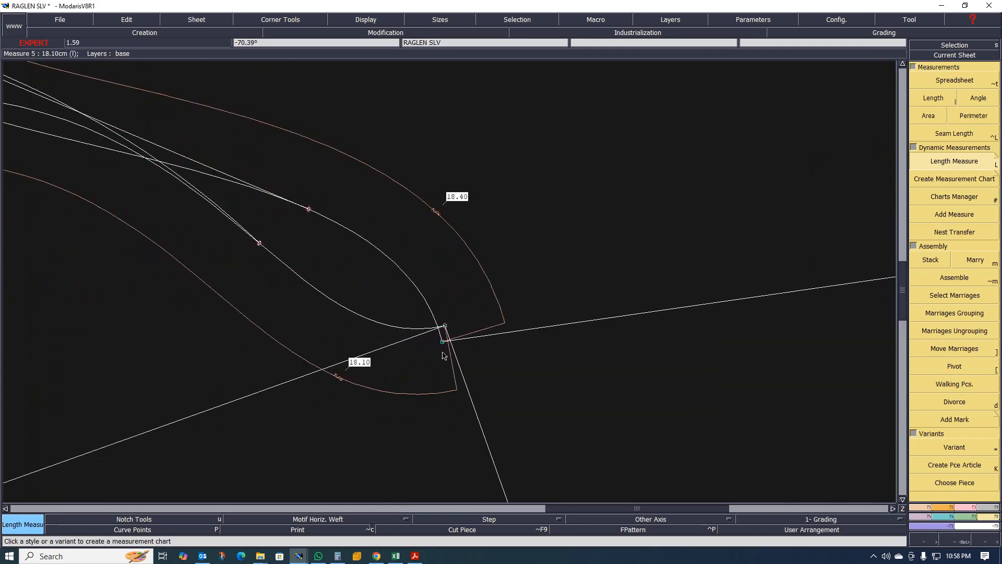
{"action": "scroll", "coordinate": [494, 333], "scroll_direction": "down", "scroll_amount": 1}
{"action": "scroll", "coordinate": [472, 323], "scroll_direction": "up", "scroll_amount": 2}
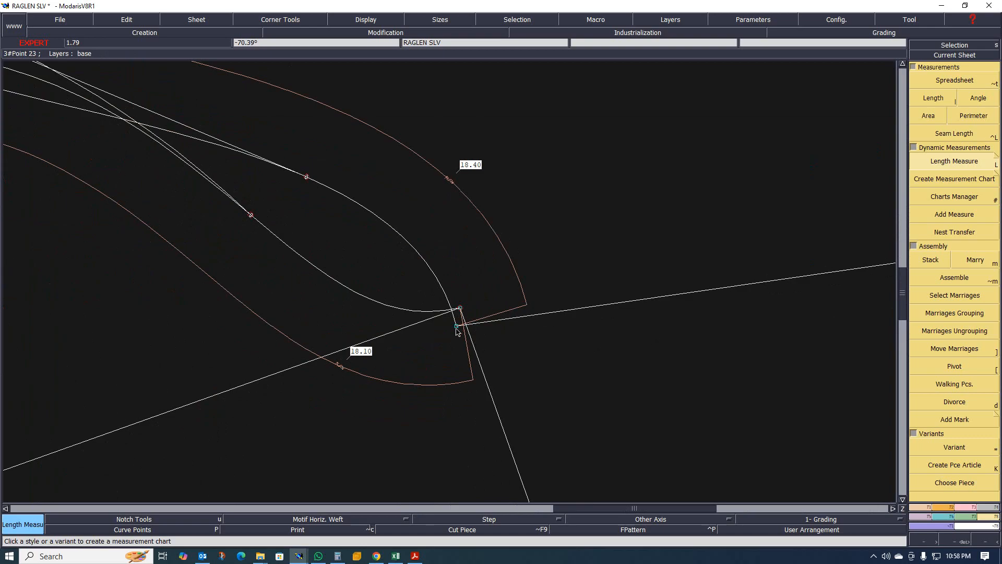
{"action": "key", "text": "r"}
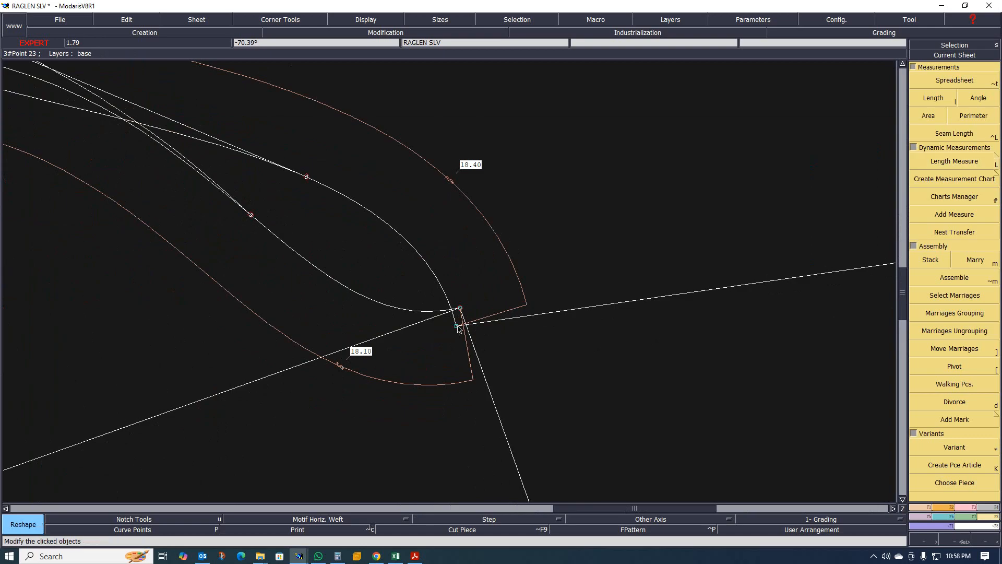
{"action": "left_click", "coordinate": [458, 326]}
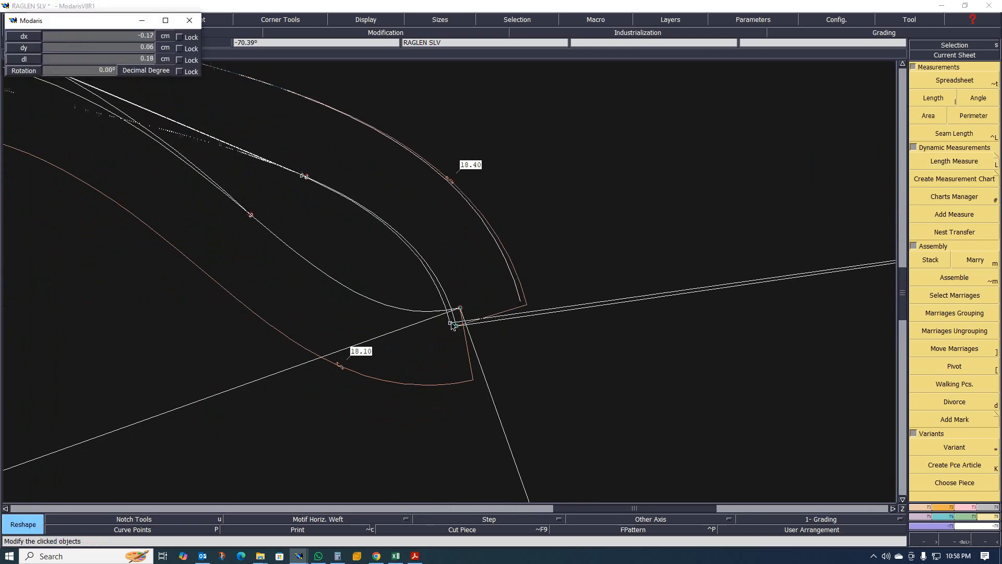
{"action": "left_click", "coordinate": [455, 326]}
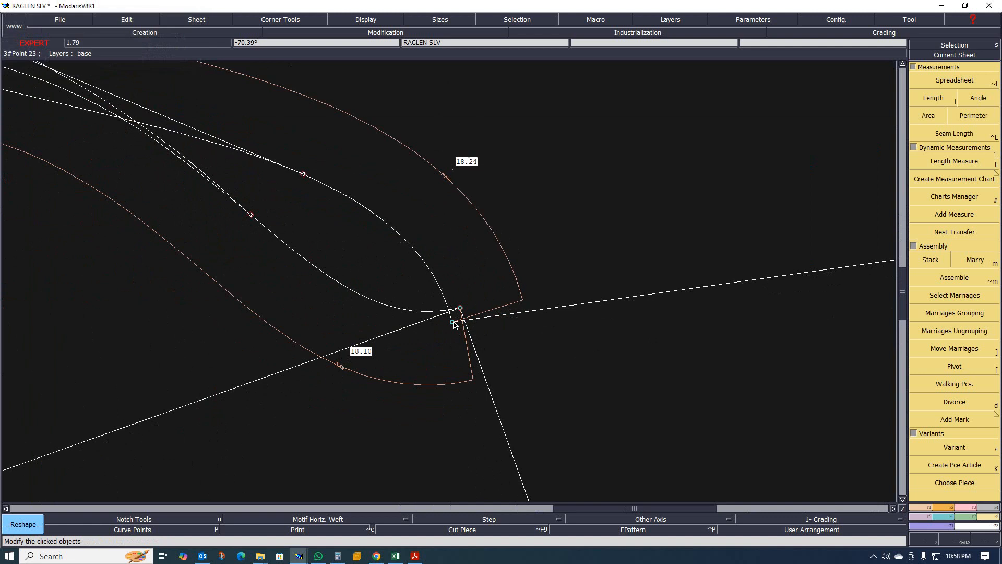
{"action": "left_click", "coordinate": [454, 325]}
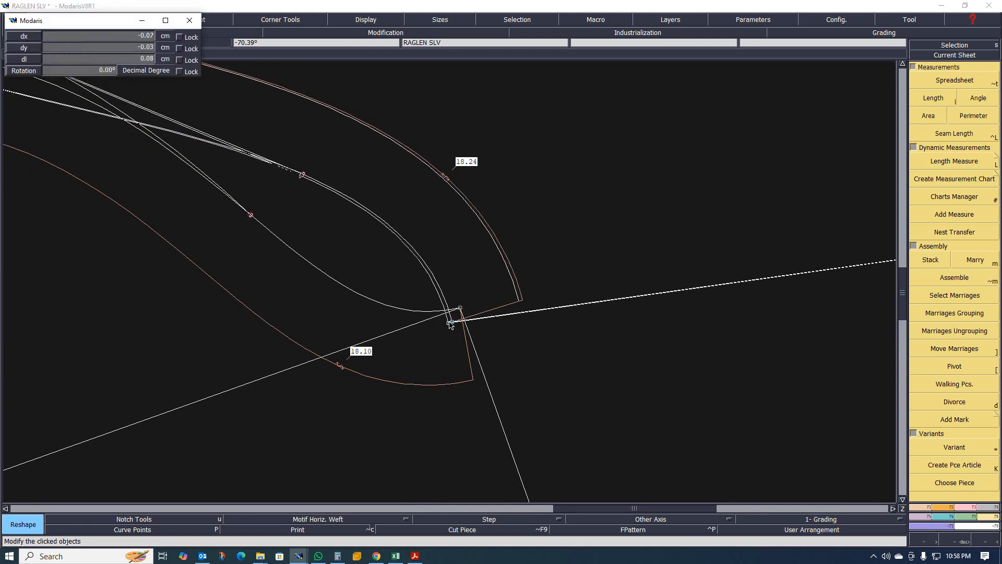
{"action": "left_click", "coordinate": [451, 325]}
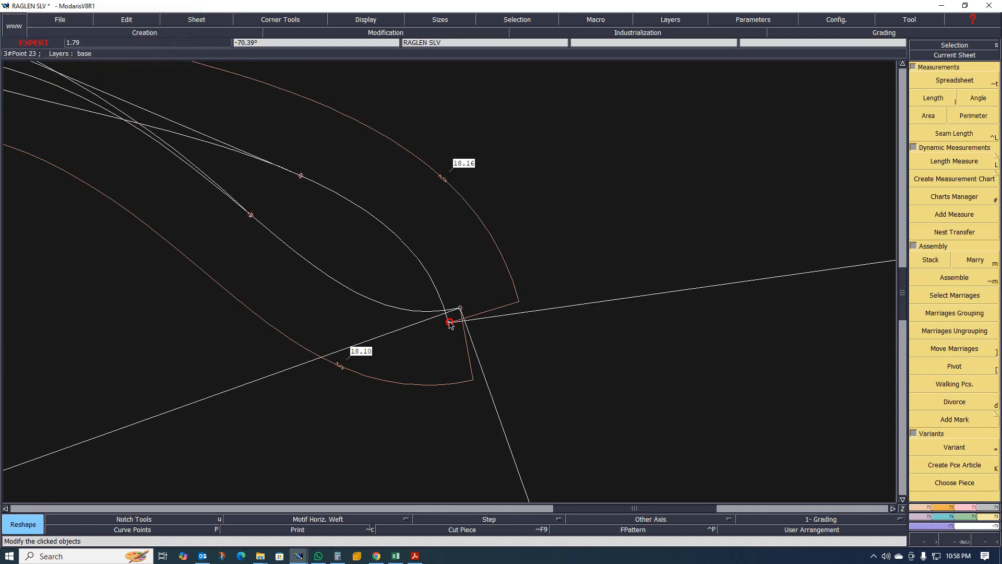
{"action": "left_click", "coordinate": [450, 324]}
{"action": "left_click", "coordinate": [449, 323]}
{"action": "left_click", "coordinate": [449, 323]}
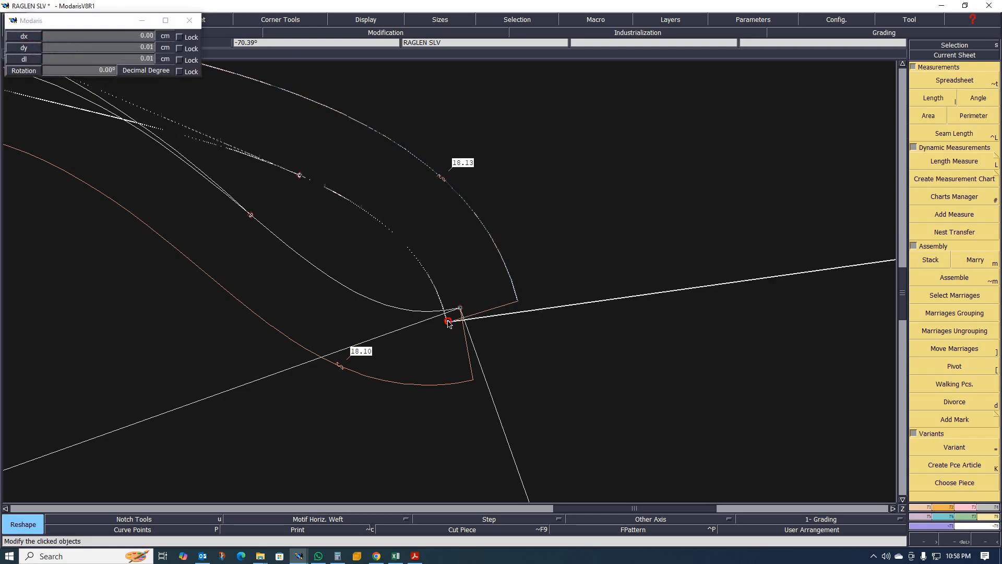
{"action": "left_click", "coordinate": [449, 323]}
{"action": "left_click", "coordinate": [447, 323]}
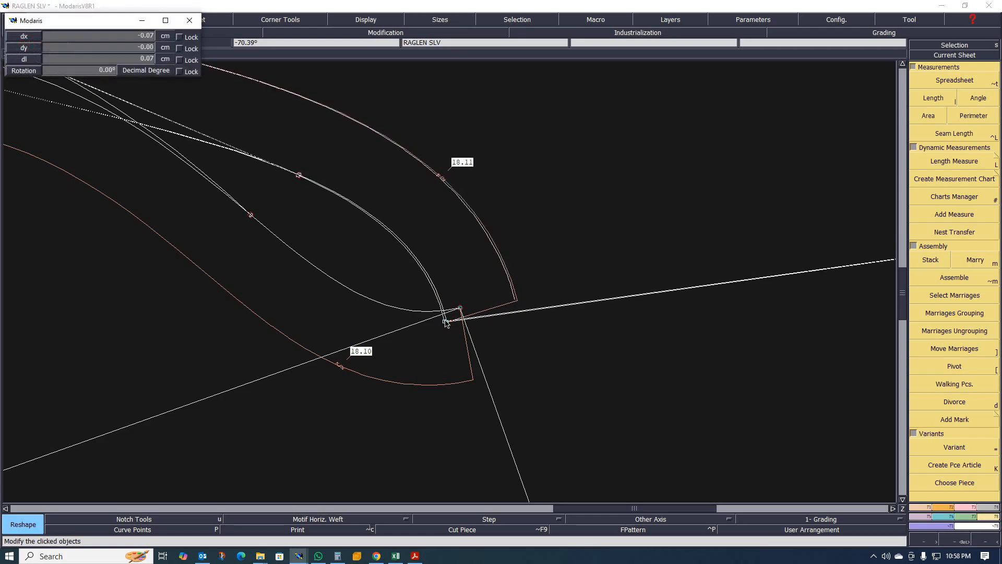
{"action": "left_click", "coordinate": [447, 323]}
{"action": "left_click", "coordinate": [448, 324]}
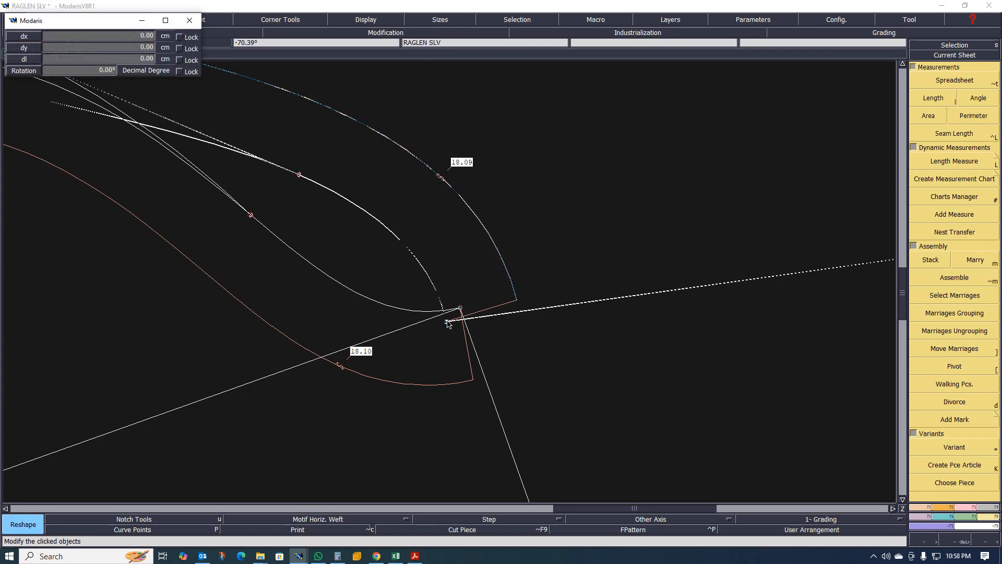
{"action": "left_click", "coordinate": [448, 323]}
{"action": "left_click", "coordinate": [448, 323]}
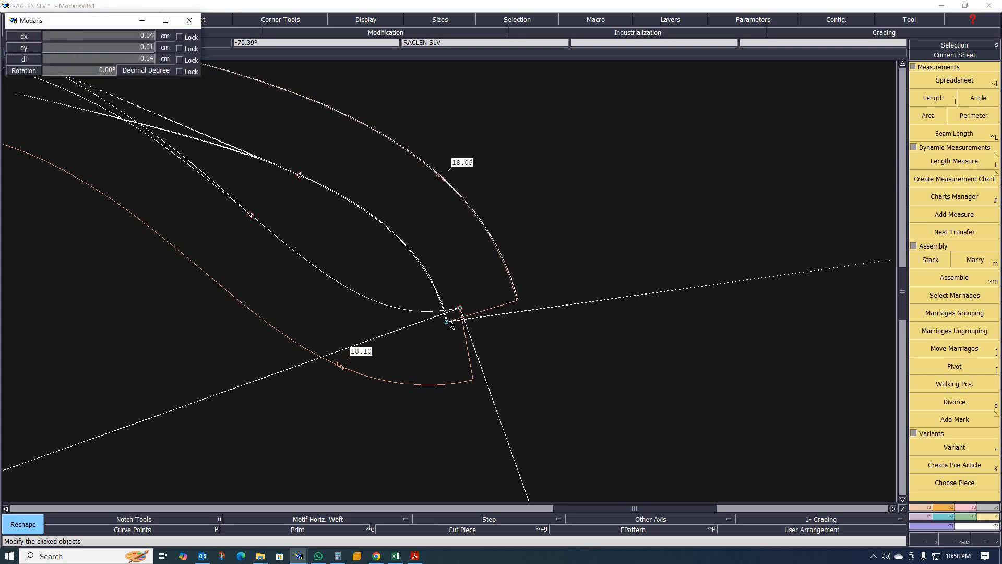
{"action": "left_click", "coordinate": [450, 324]}
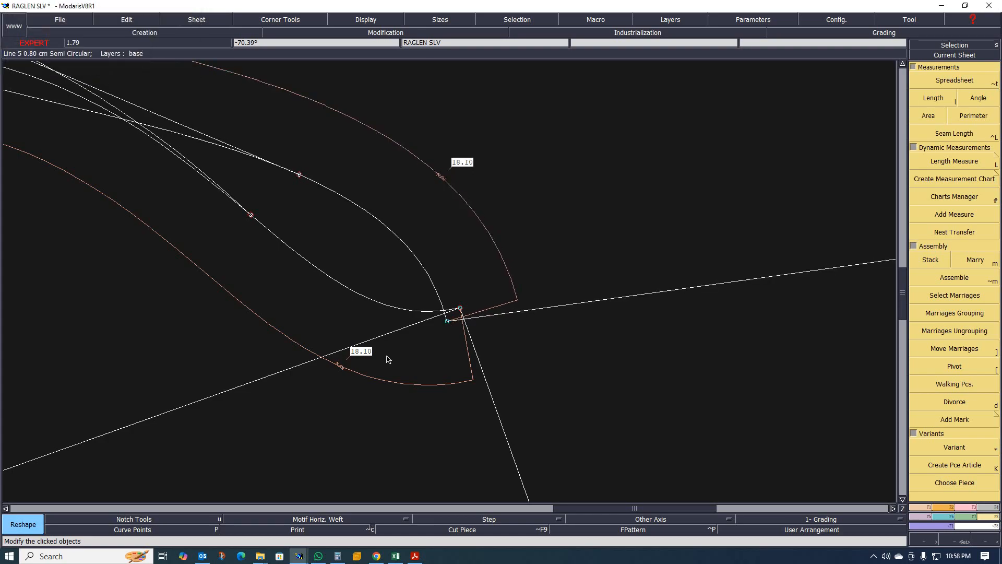
{"action": "scroll", "coordinate": [459, 334], "scroll_direction": "down", "scroll_amount": 4}
{"action": "scroll", "coordinate": [458, 335], "scroll_direction": "up", "scroll_amount": 6}
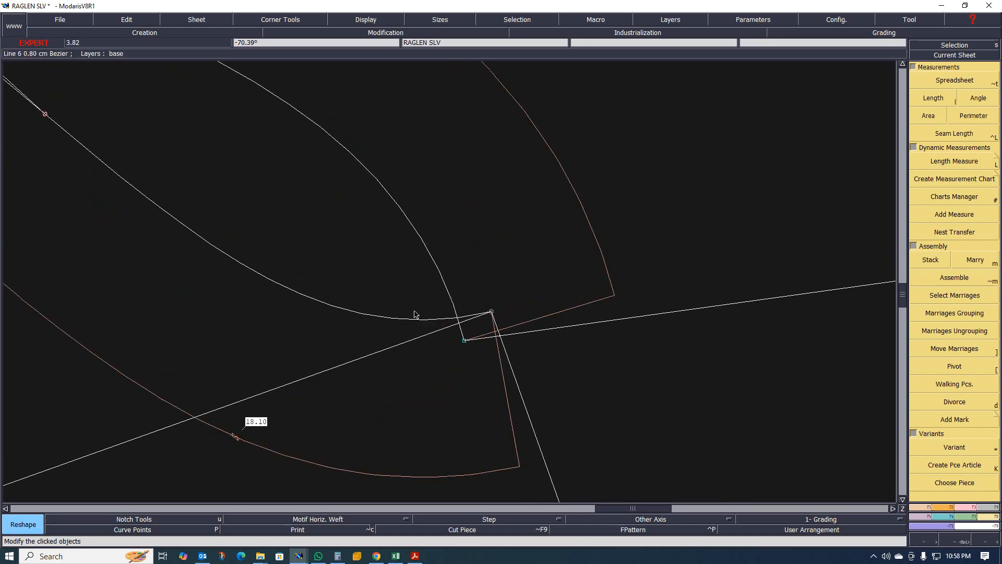
{"action": "scroll", "coordinate": [415, 314], "scroll_direction": "down", "scroll_amount": 4}
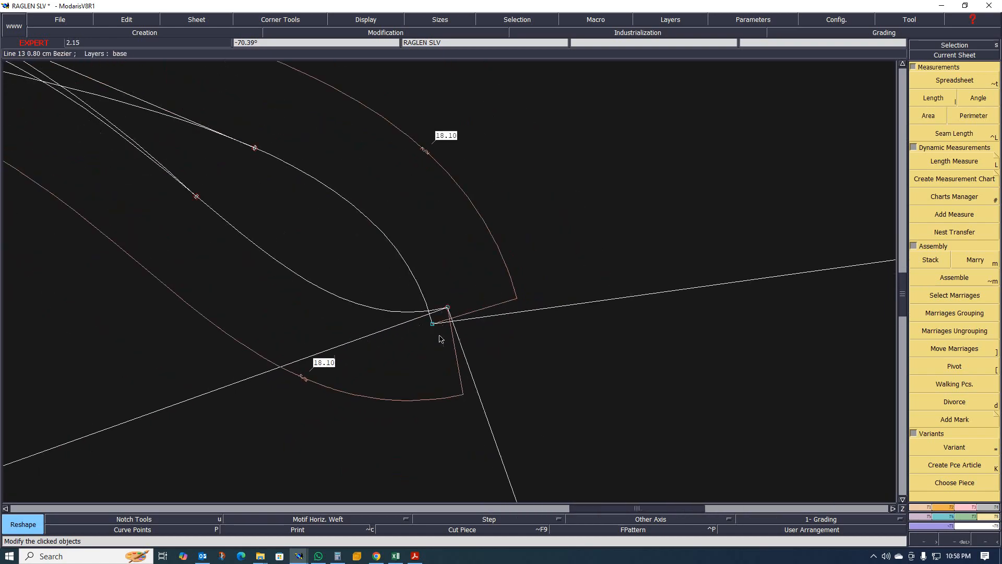
{"action": "scroll", "coordinate": [440, 337], "scroll_direction": "up", "scroll_amount": 6}
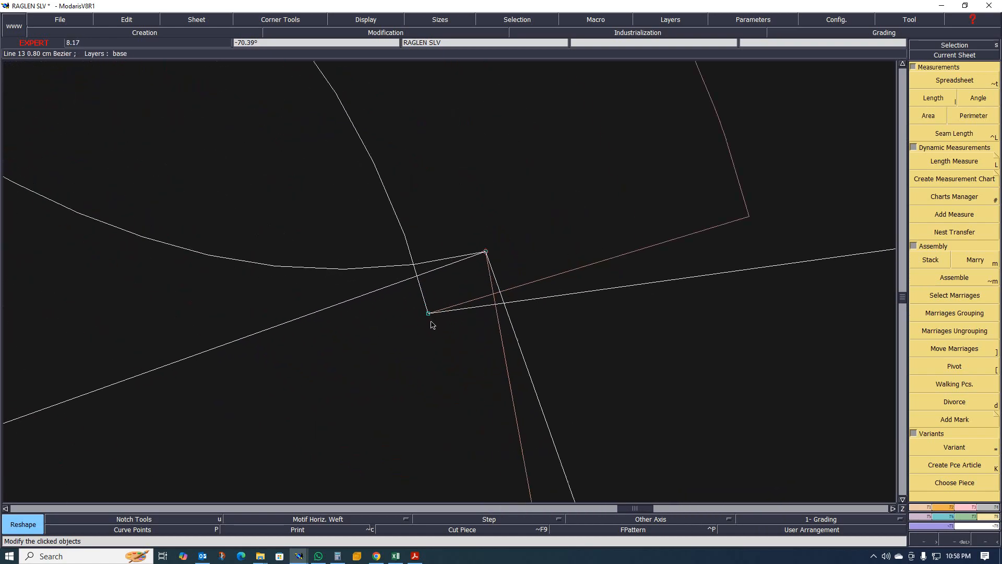
{"action": "scroll", "coordinate": [432, 325], "scroll_direction": "down", "scroll_amount": 4}
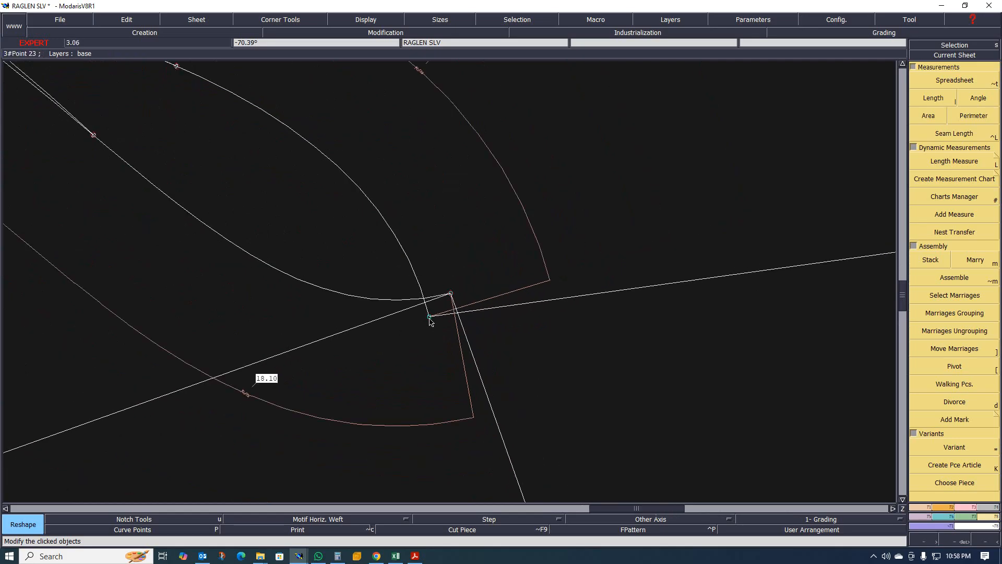
{"action": "scroll", "coordinate": [431, 321], "scroll_direction": "down", "scroll_amount": 1}
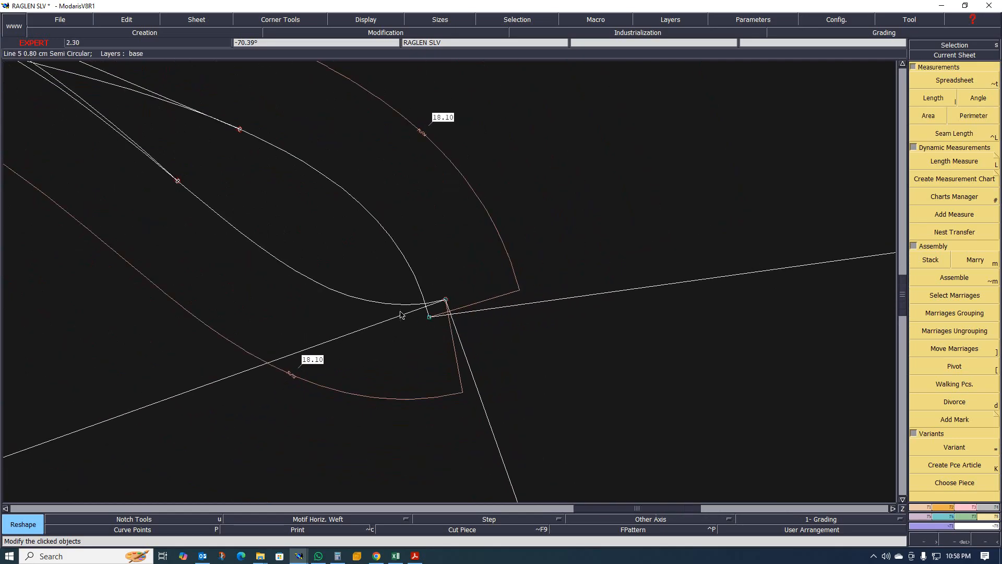
{"action": "scroll", "coordinate": [405, 317], "scroll_direction": "down", "scroll_amount": 1}
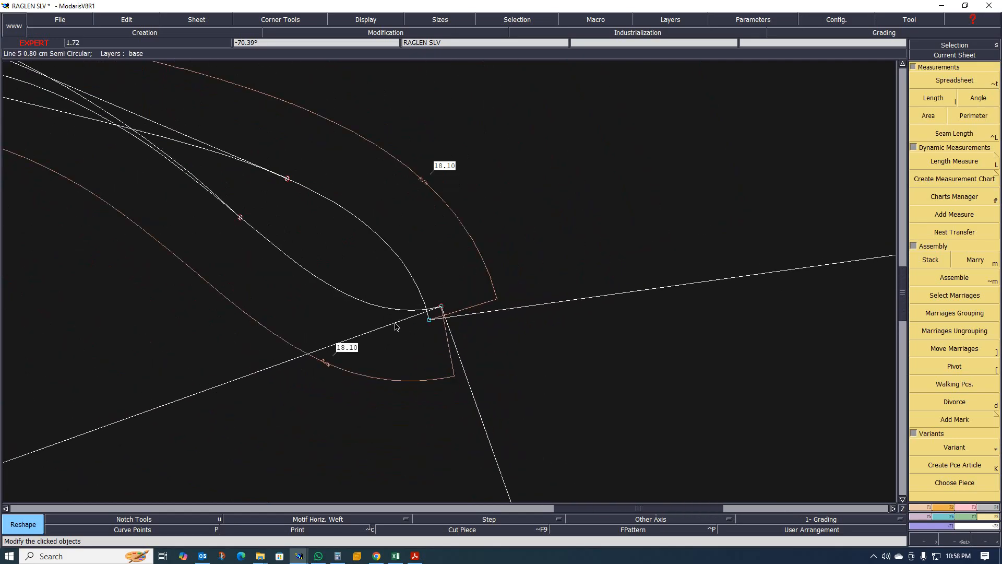
{"action": "scroll", "coordinate": [389, 255], "scroll_direction": "down", "scroll_amount": 2}
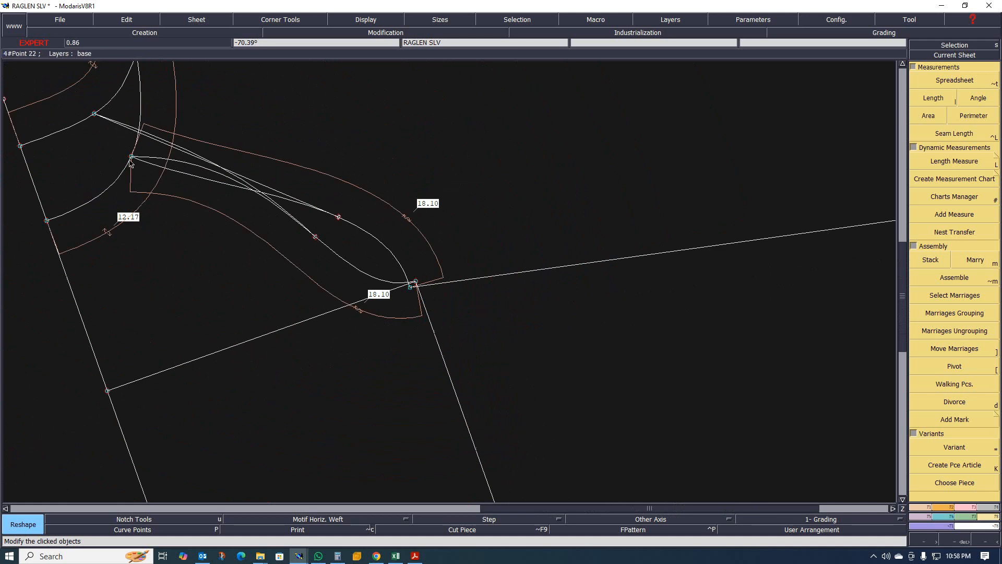
{"action": "scroll", "coordinate": [412, 287], "scroll_direction": "up", "scroll_amount": 1}
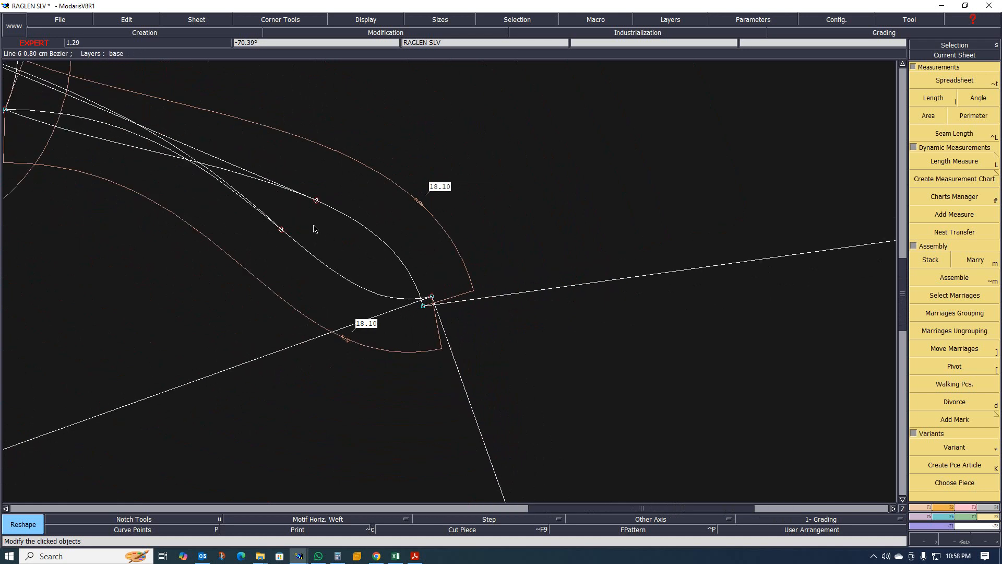
{"action": "key", "text": "shift+d"}
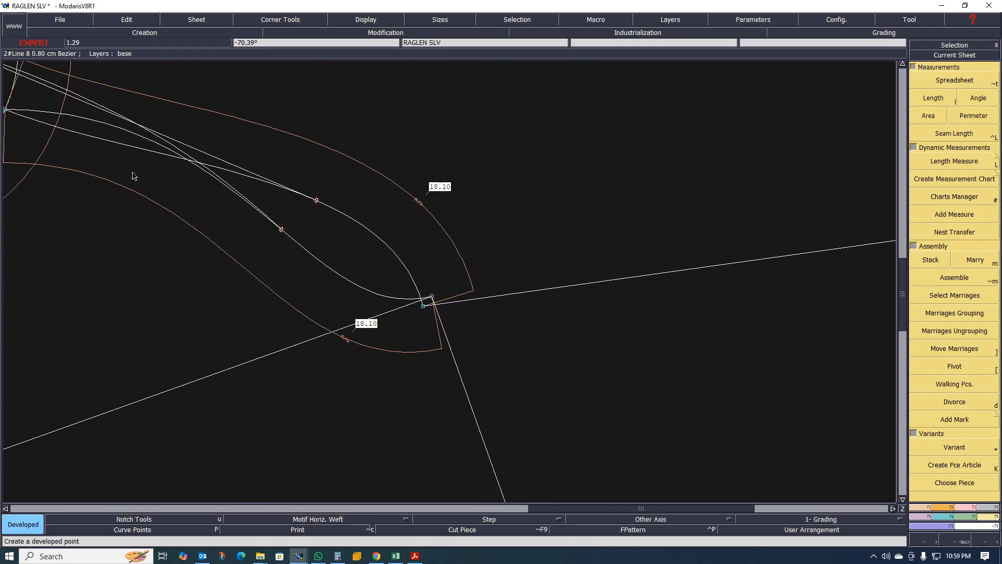
{"action": "left_click", "coordinate": [10, 107]}
{"action": "key", "text": "ctrl+z"}
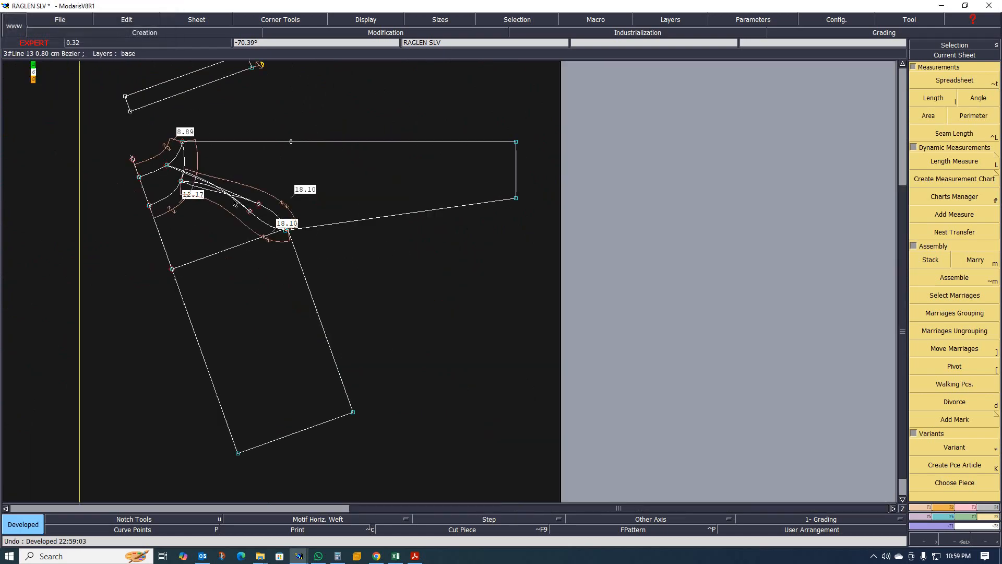
- Place a developed point along the sleeve's raglan curve close to the underarm point
{"action": "scroll", "coordinate": [172, 175], "scroll_direction": "up", "scroll_amount": 3}
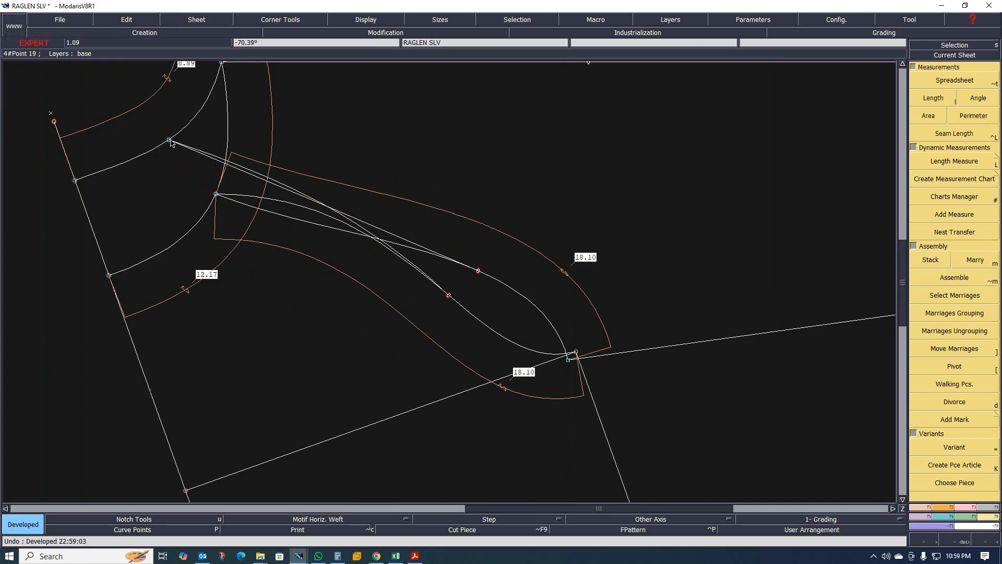
{"action": "left_click", "coordinate": [216, 194]}
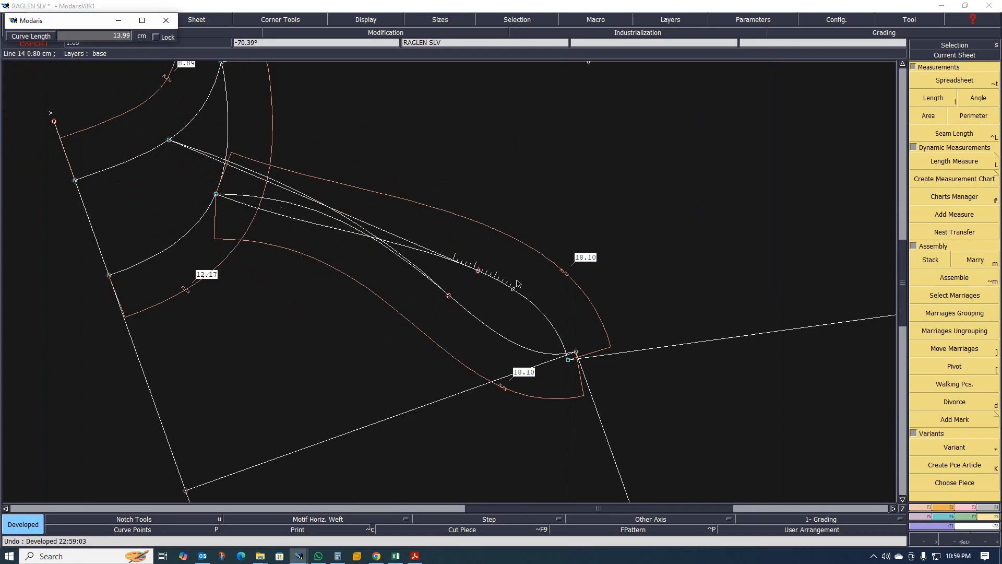
{"action": "left_click", "coordinate": [527, 294]}
{"action": "scroll", "coordinate": [463, 305], "scroll_direction": "down", "scroll_amount": 2}
{"action": "scroll", "coordinate": [464, 306], "scroll_direction": "up", "scroll_amount": 4}
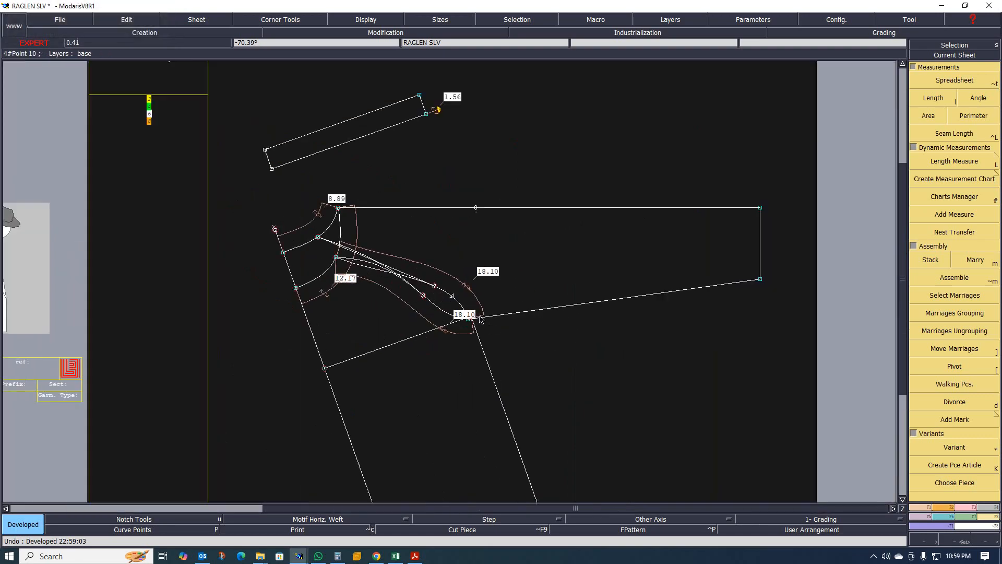
- Constrain the developed point on the raglan curve by the 18.10 raglan length measurement
{"action": "key", "text": "Delete"}
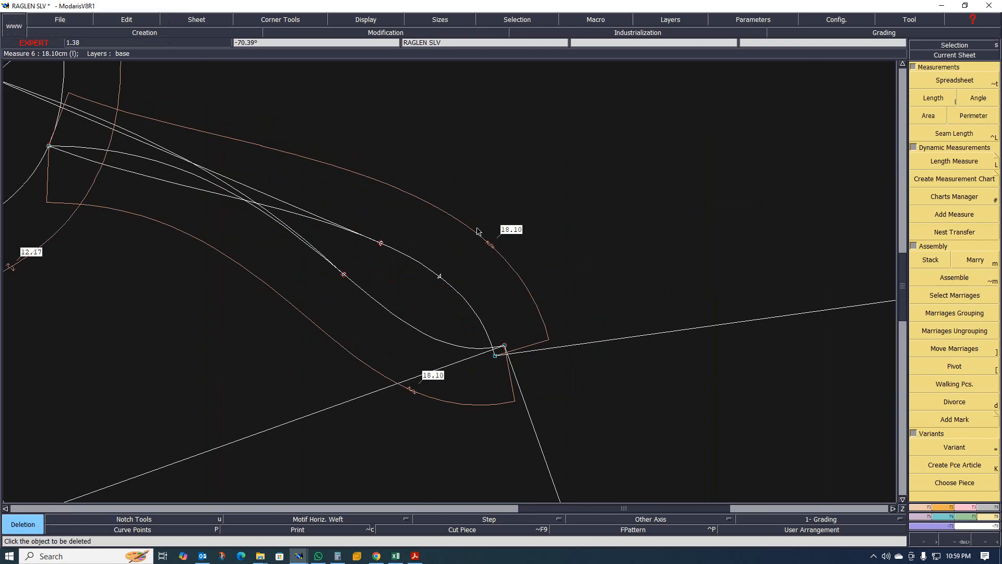
{"action": "left_click", "coordinate": [968, 509]}
{"action": "left_click", "coordinate": [919, 369]}
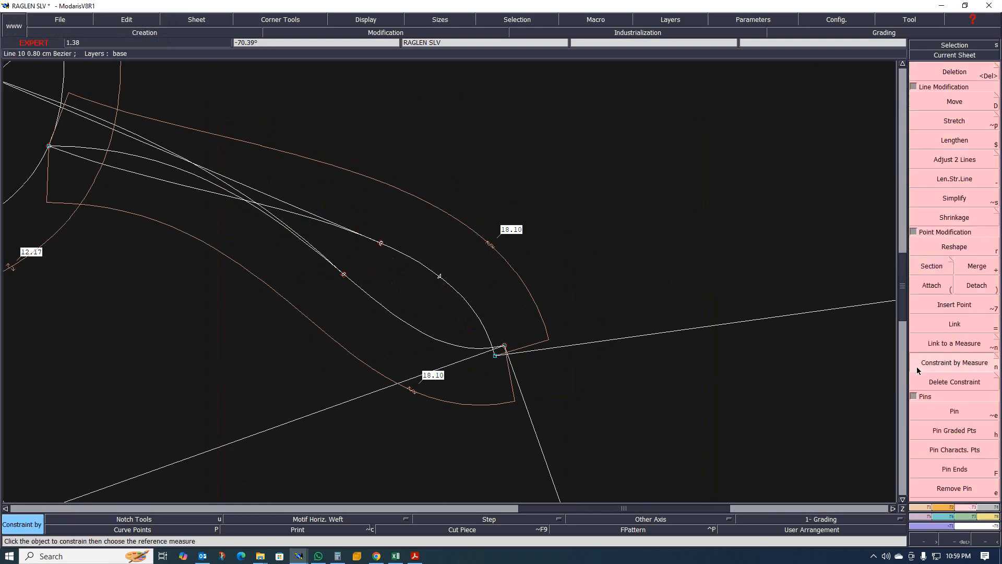
{"action": "left_click", "coordinate": [438, 277]}
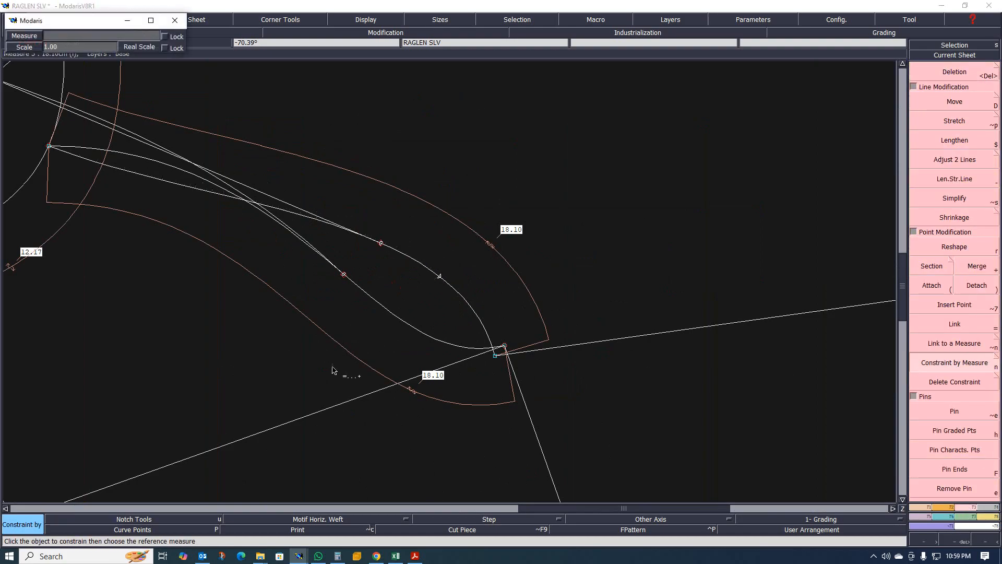
{"action": "left_click", "coordinate": [346, 353]}
{"action": "scroll", "coordinate": [488, 368], "scroll_direction": "up", "scroll_amount": 7}
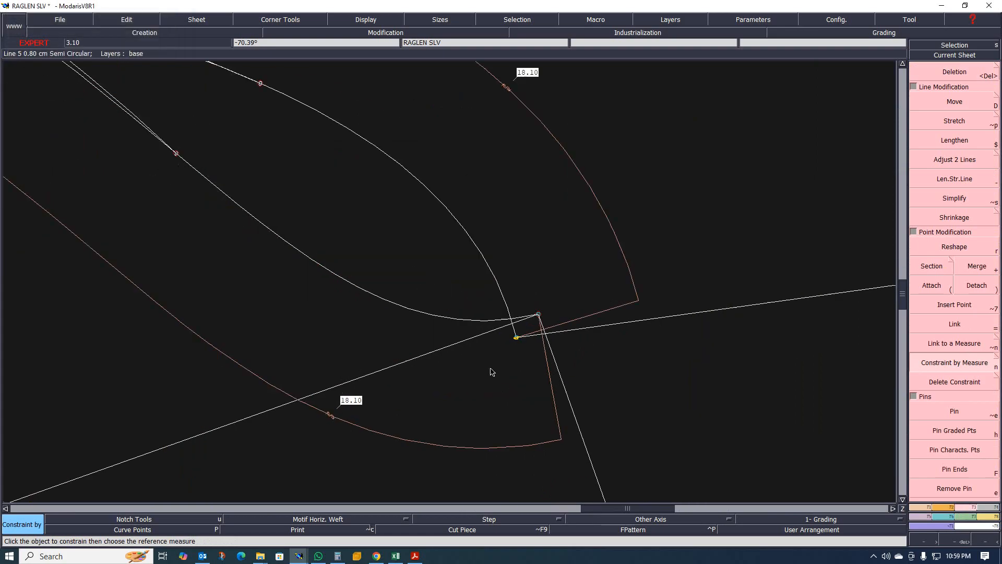
{"action": "scroll", "coordinate": [515, 284], "scroll_direction": "up", "scroll_amount": 5}
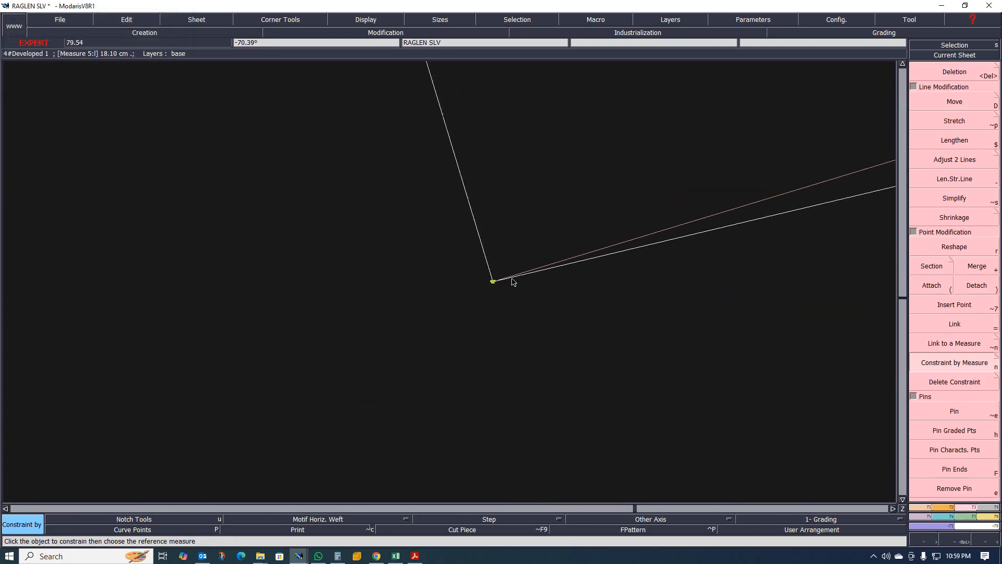
{"action": "scroll", "coordinate": [512, 290], "scroll_direction": "up", "scroll_amount": 9}
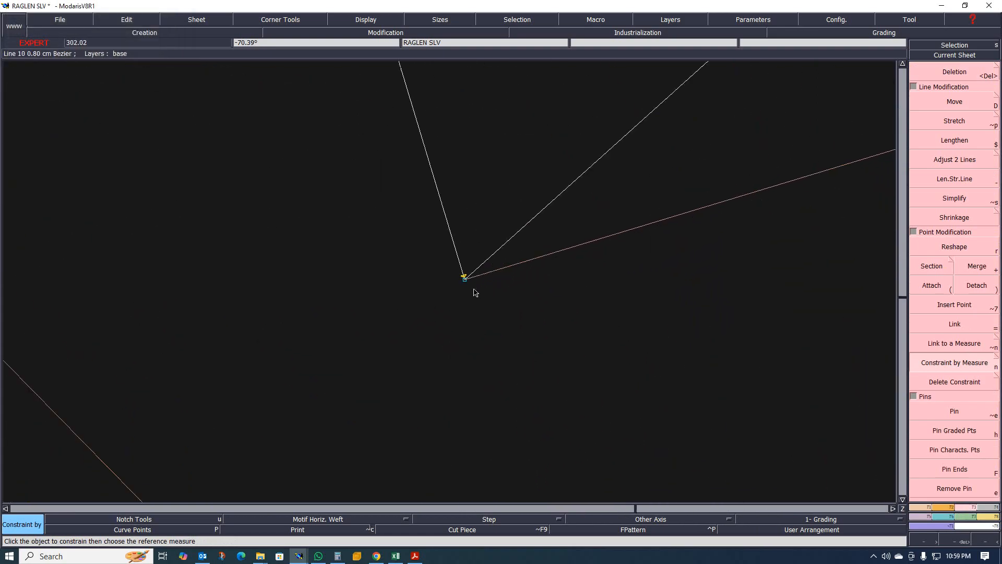
{"action": "scroll", "coordinate": [489, 304], "scroll_direction": "down", "scroll_amount": 8}
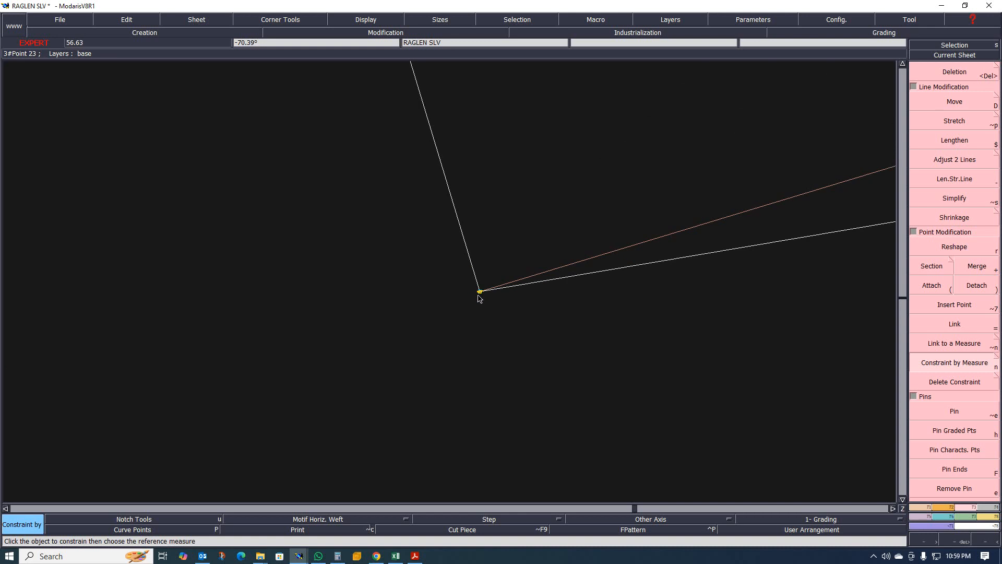
- Reshape the underarm point with a small move next to the constrained developed point
{"action": "key", "text": "r"}
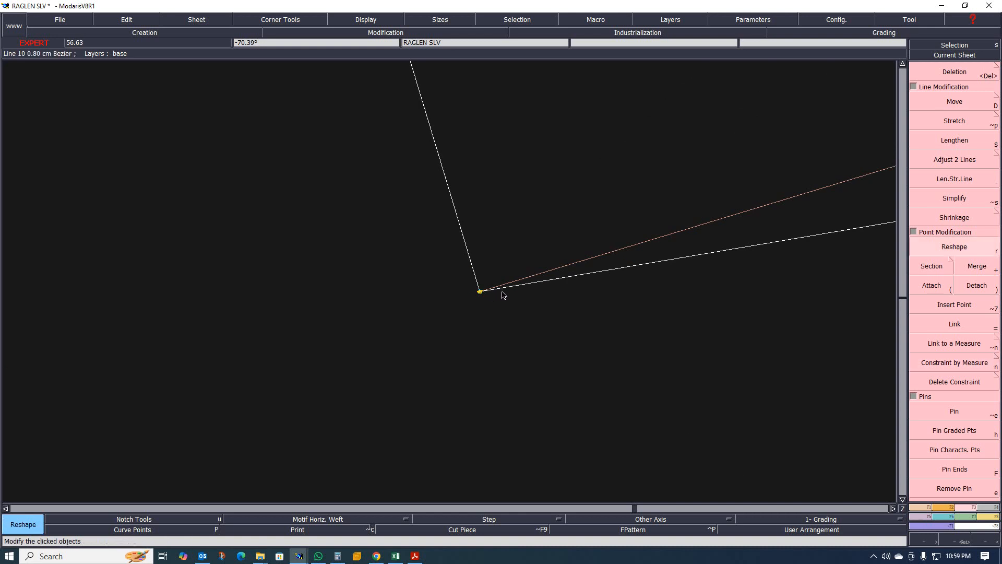
{"action": "left_click", "coordinate": [480, 291]}
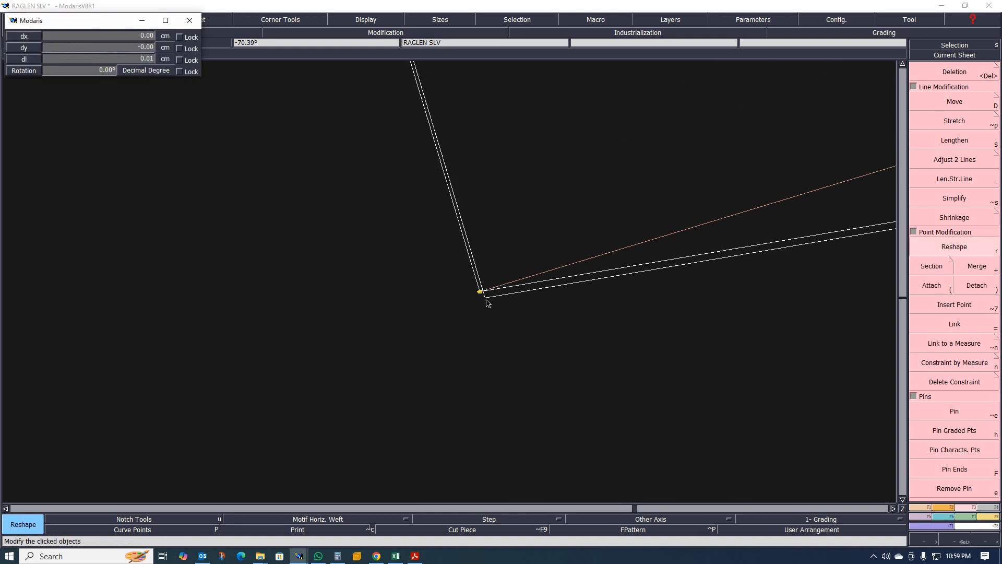
{"action": "left_click", "coordinate": [485, 299]}
{"action": "scroll", "coordinate": [491, 304], "scroll_direction": "up", "scroll_amount": 3}
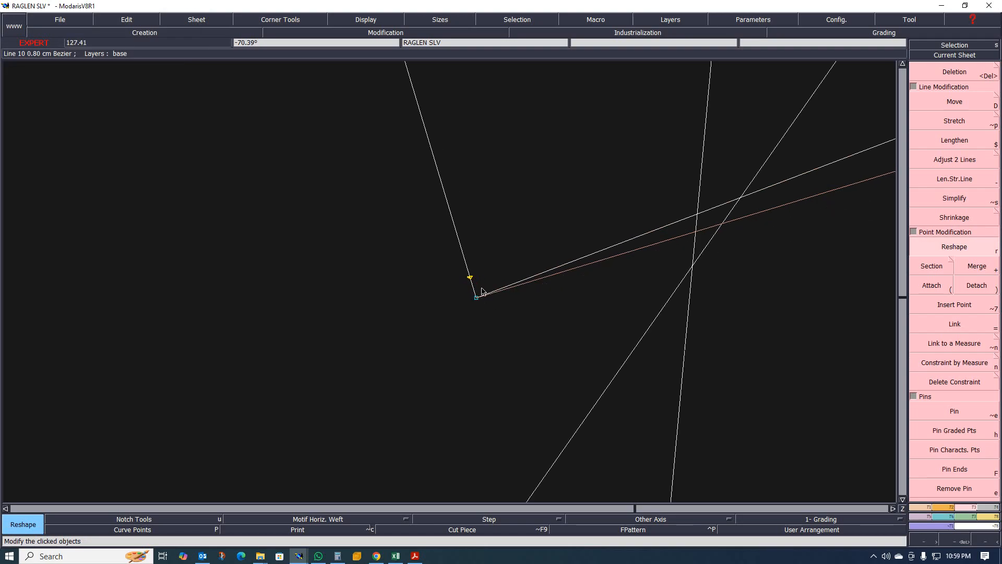
- Examine the underarm corner and the raglan length measurements across all graded sizes
{"action": "left_click", "coordinate": [948, 507]}
{"action": "left_click", "coordinate": [954, 83]}
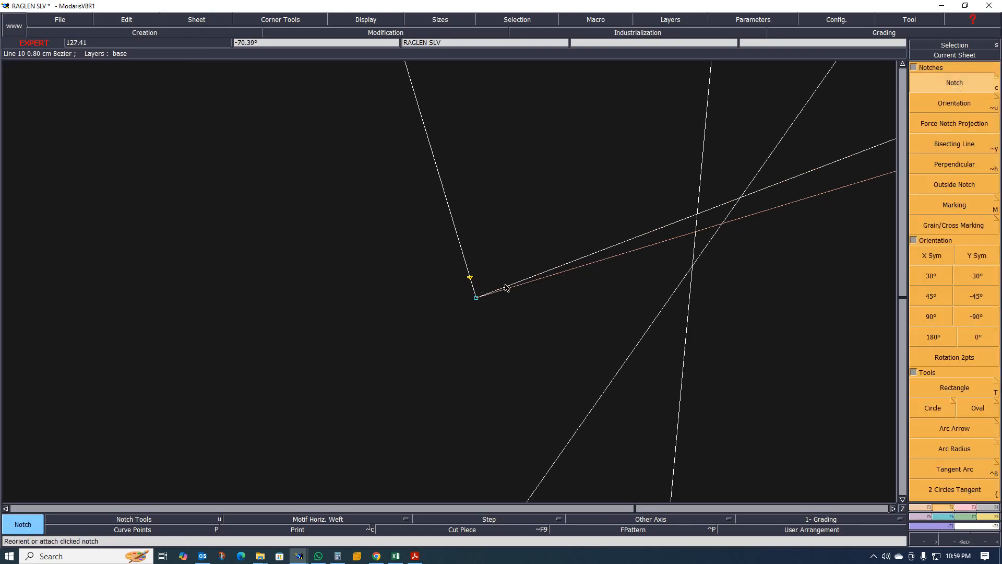
{"action": "scroll", "coordinate": [473, 294], "scroll_direction": "down", "scroll_amount": 3}
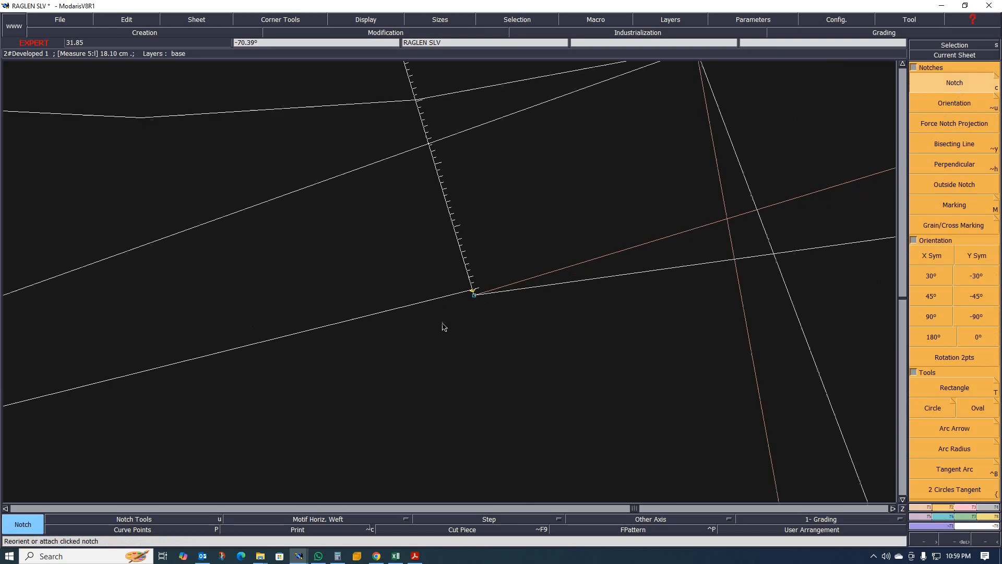
{"action": "scroll", "coordinate": [418, 324], "scroll_direction": "up", "scroll_amount": 3}
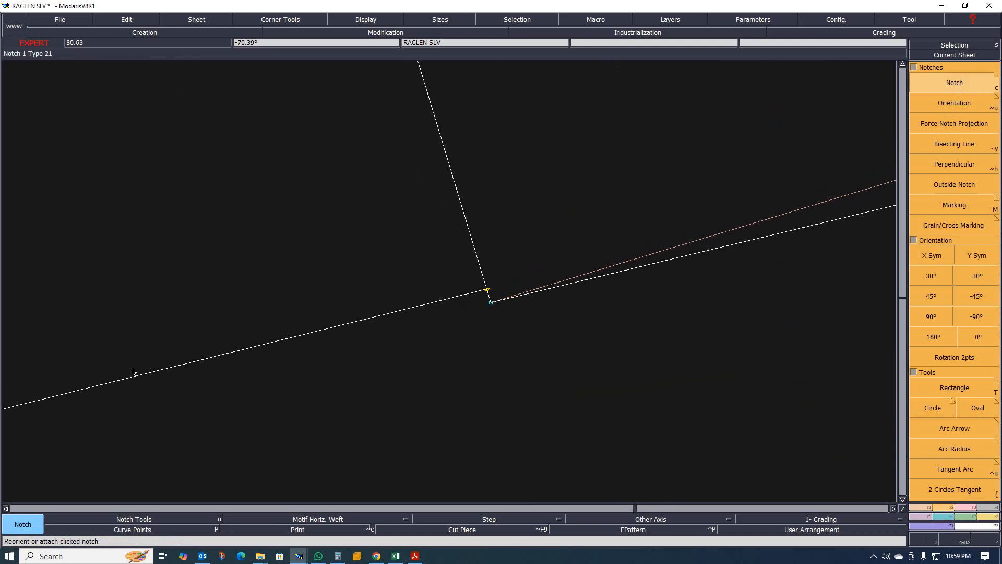
{"action": "scroll", "coordinate": [219, 366], "scroll_direction": "down", "scroll_amount": 4}
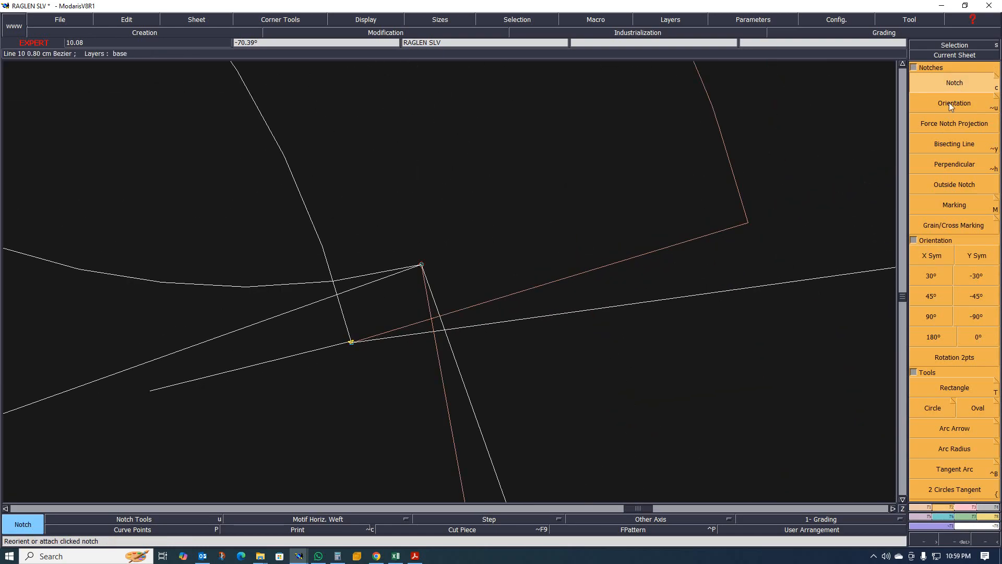
{"action": "left_click", "coordinate": [951, 105]}
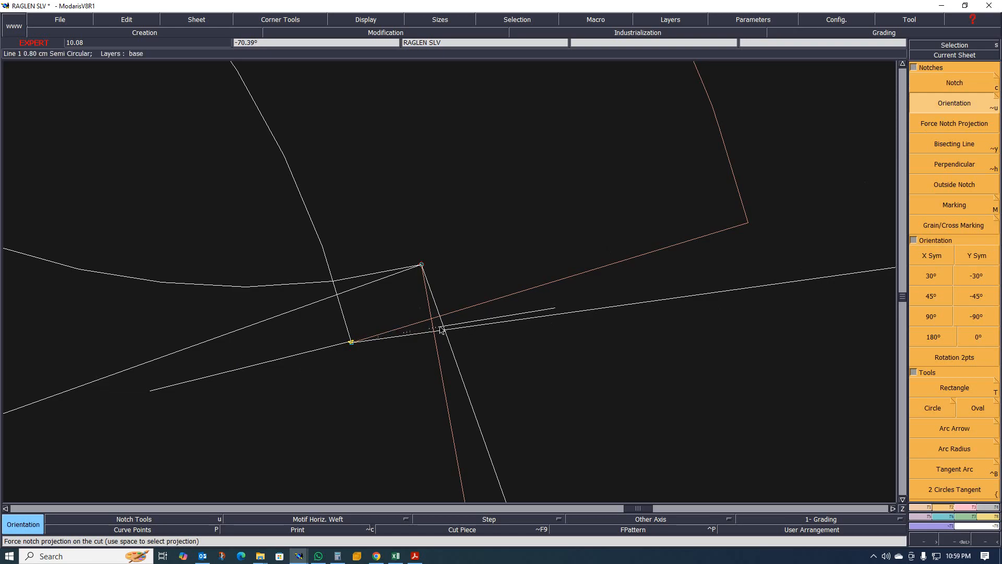
{"action": "scroll", "coordinate": [443, 330], "scroll_direction": "up", "scroll_amount": 5}
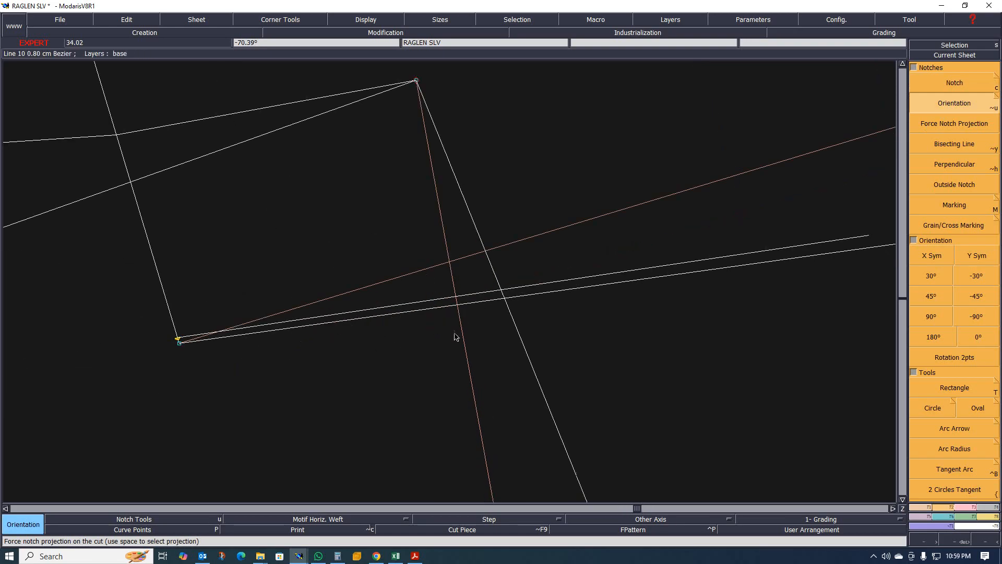
{"action": "scroll", "coordinate": [455, 340], "scroll_direction": "down", "scroll_amount": 4}
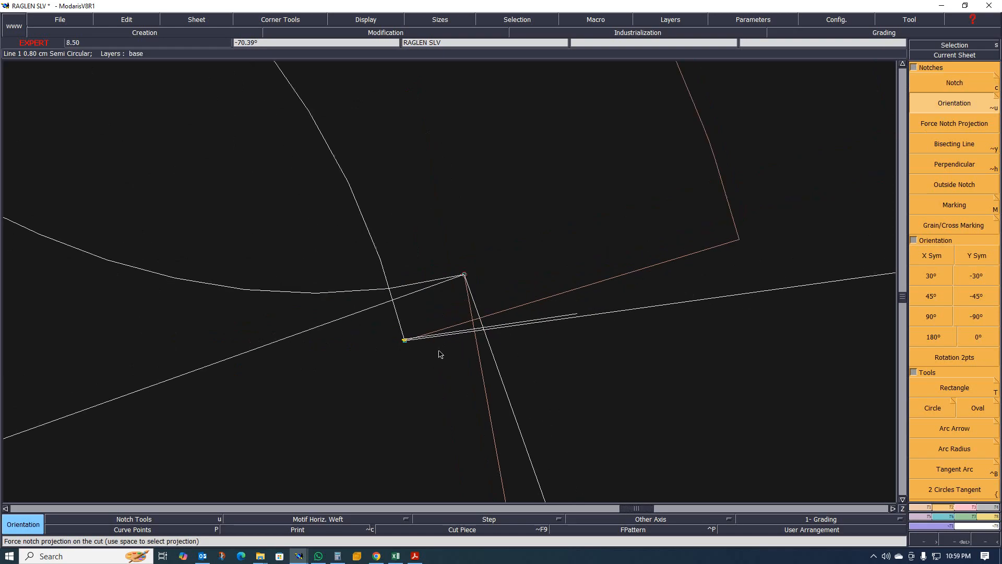
{"action": "scroll", "coordinate": [440, 354], "scroll_direction": "down", "scroll_amount": 6}
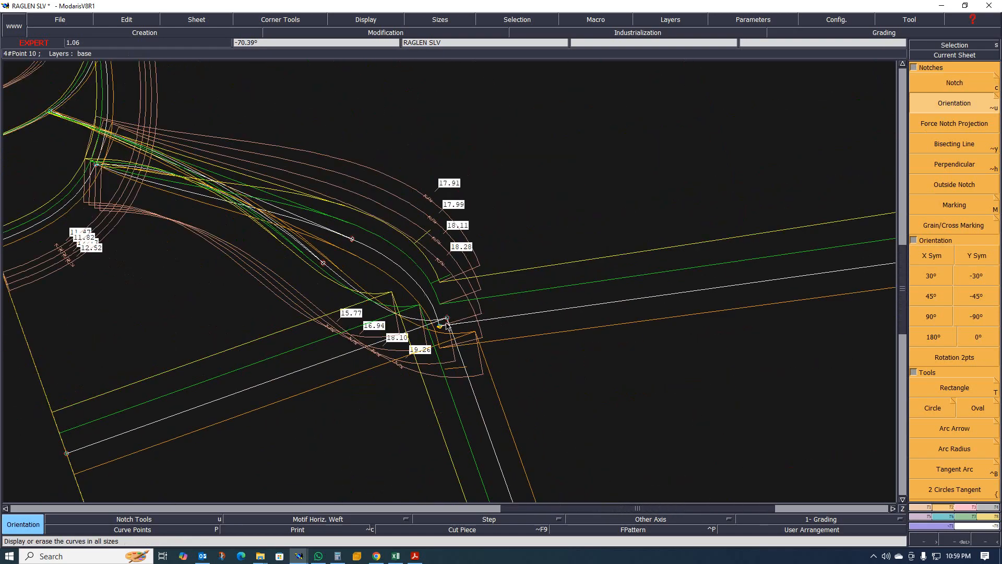
{"action": "scroll", "coordinate": [448, 325], "scroll_direction": "up", "scroll_amount": 2}
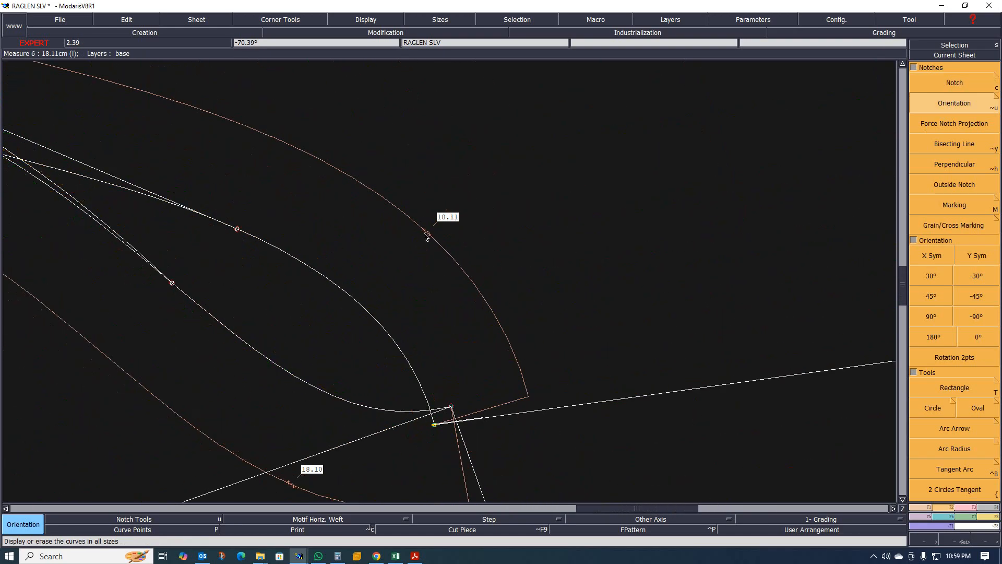
- Delete the length measurement on the upper raglan curve and review the underarm in all sizes
{"action": "key", "text": "Delete"}
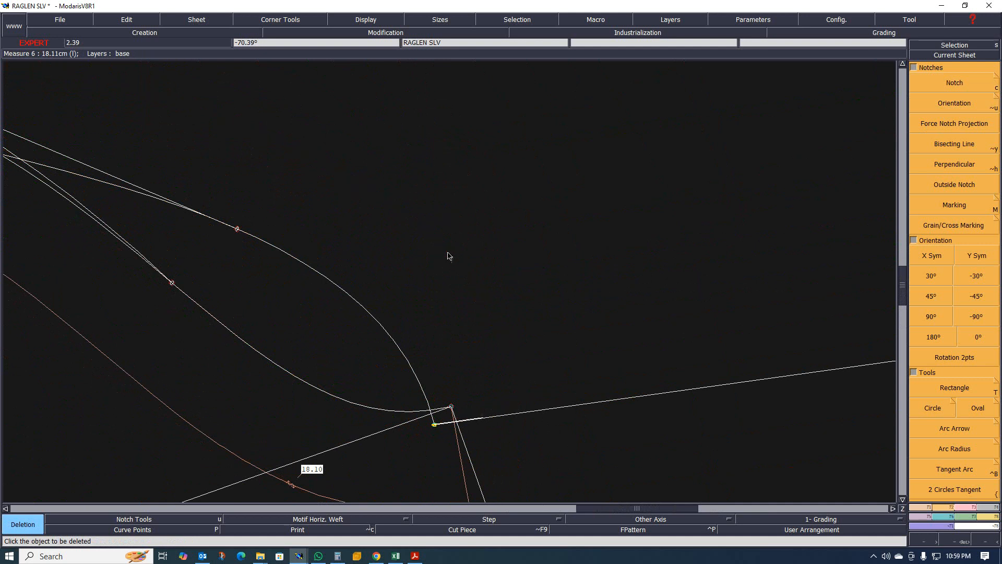
{"action": "scroll", "coordinate": [450, 259], "scroll_direction": "down", "scroll_amount": 3}
{"action": "scroll", "coordinate": [436, 287], "scroll_direction": "up", "scroll_amount": 3}
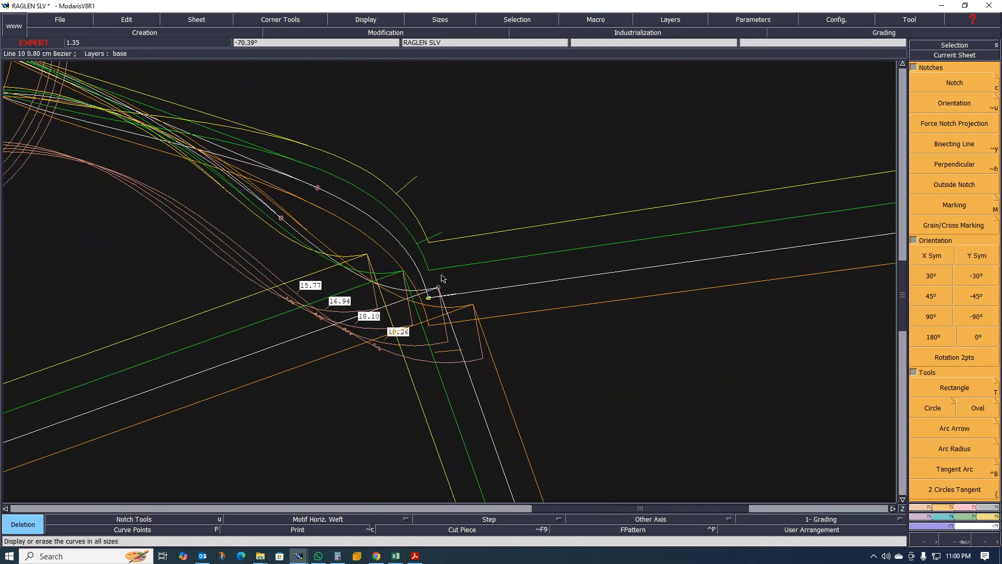
{"action": "scroll", "coordinate": [436, 277], "scroll_direction": "up", "scroll_amount": 4}
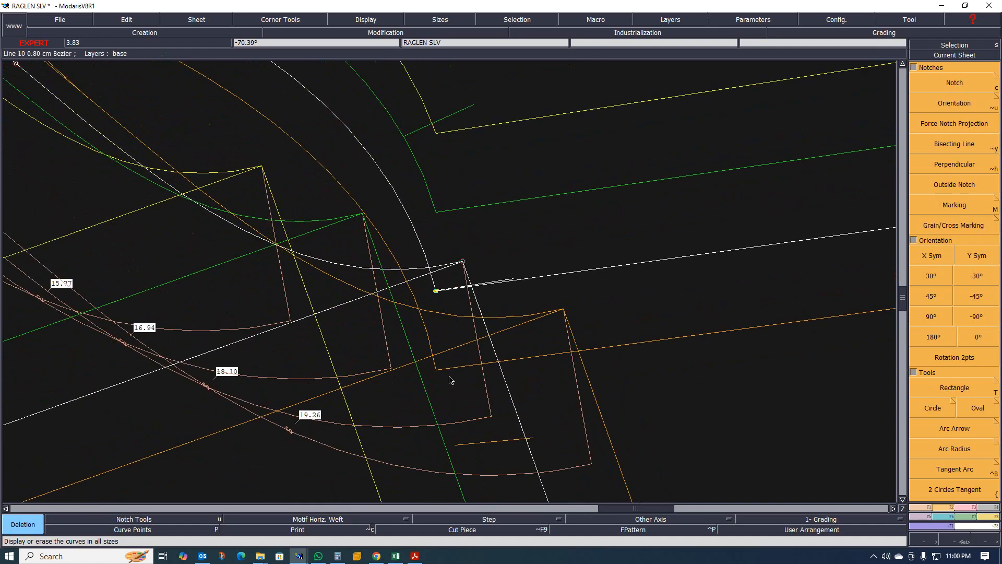
{"action": "scroll", "coordinate": [437, 296], "scroll_direction": "down", "scroll_amount": 1}
{"action": "scroll", "coordinate": [436, 296], "scroll_direction": "up", "scroll_amount": 3}
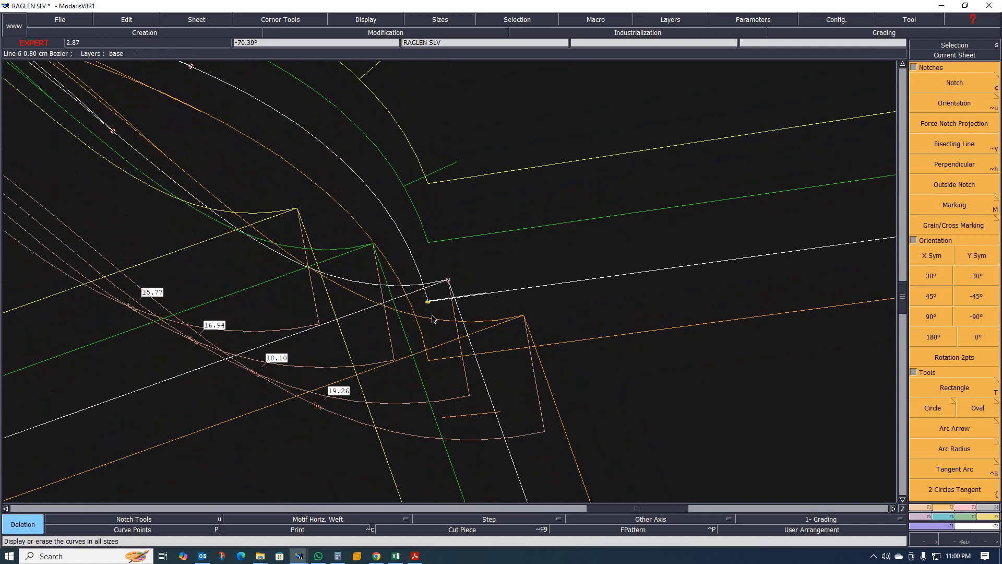
{"action": "scroll", "coordinate": [444, 372], "scroll_direction": "up", "scroll_amount": 2}
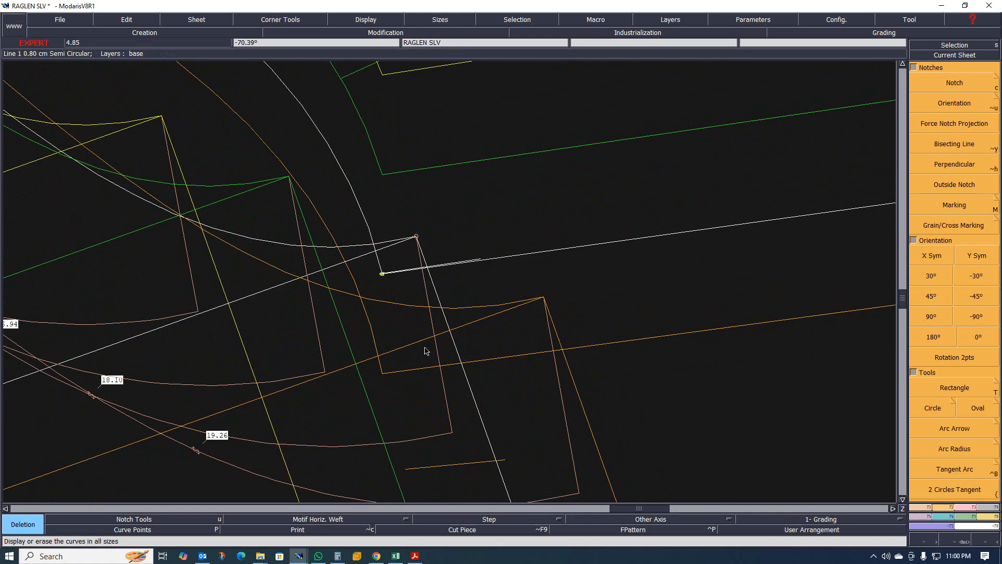
- Apply ReportX grading from the constrained developed point to the underarm corner point so the underarm follows its X grading
{"action": "scroll", "coordinate": [383, 321], "scroll_direction": "down", "scroll_amount": 3}
{"action": "scroll", "coordinate": [375, 273], "scroll_direction": "up", "scroll_amount": 1}
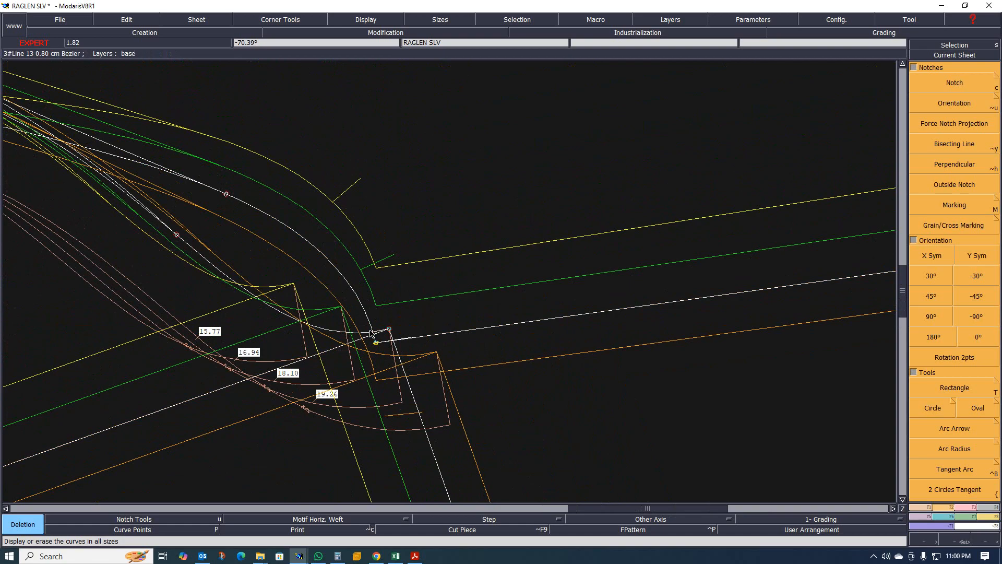
{"action": "scroll", "coordinate": [413, 359], "scroll_direction": "down", "scroll_amount": 1}
{"action": "scroll", "coordinate": [414, 359], "scroll_direction": "up", "scroll_amount": 2}
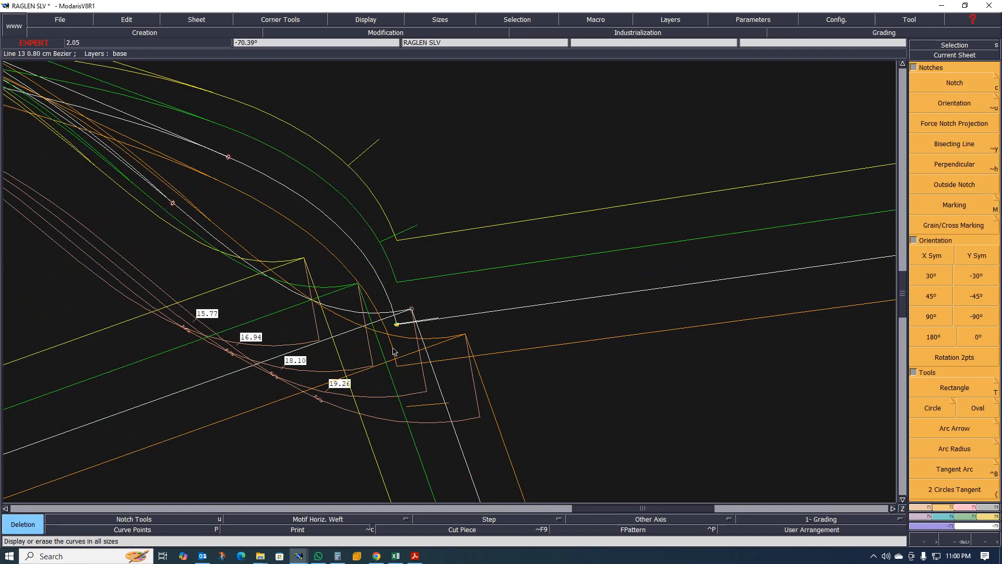
{"action": "scroll", "coordinate": [400, 361], "scroll_direction": "up", "scroll_amount": 1}
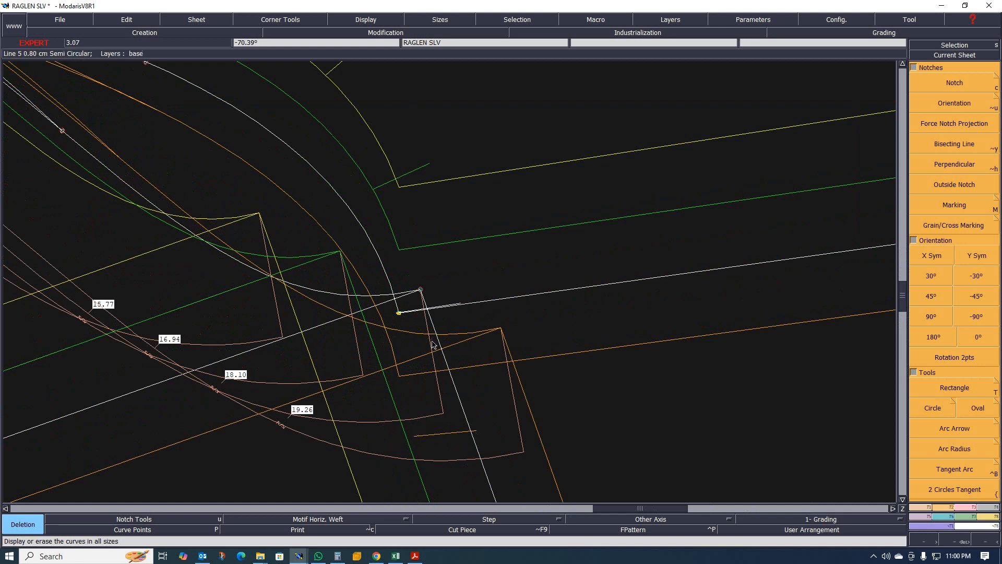
{"action": "scroll", "coordinate": [434, 316], "scroll_direction": "up", "scroll_amount": 10}
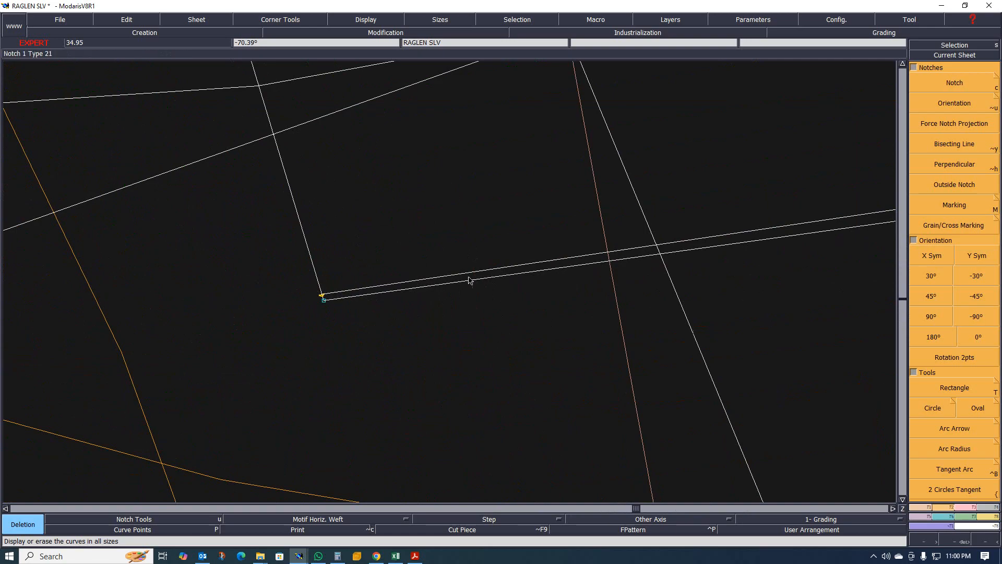
{"action": "scroll", "coordinate": [469, 280], "scroll_direction": "down", "scroll_amount": 8}
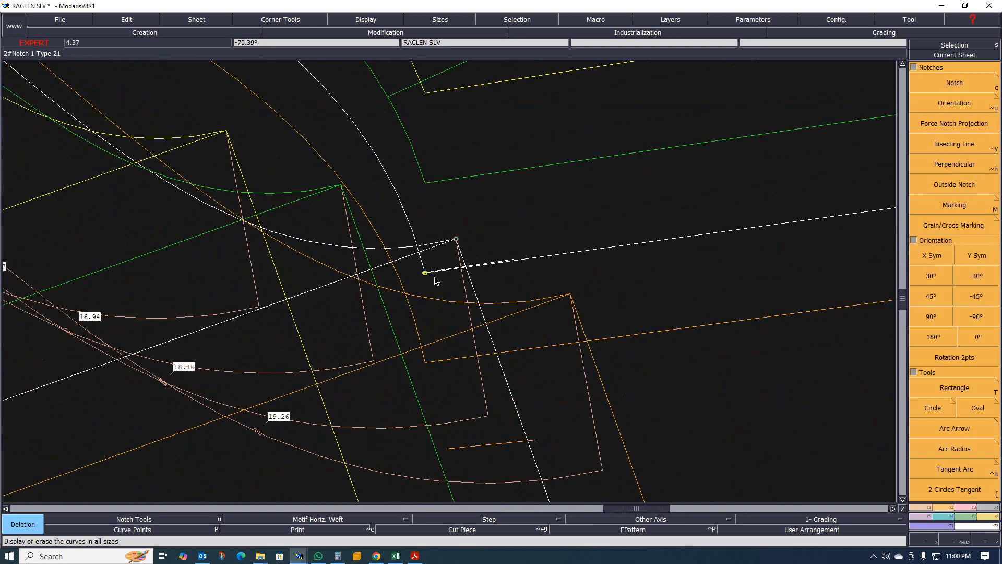
{"action": "scroll", "coordinate": [435, 282], "scroll_direction": "down", "scroll_amount": 2}
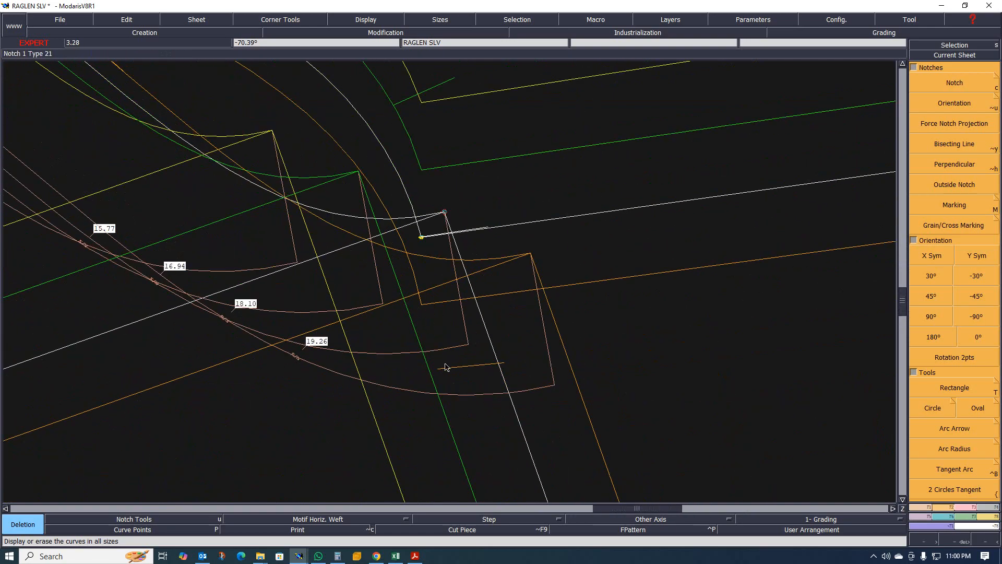
{"action": "scroll", "coordinate": [445, 367], "scroll_direction": "up", "scroll_amount": 1}
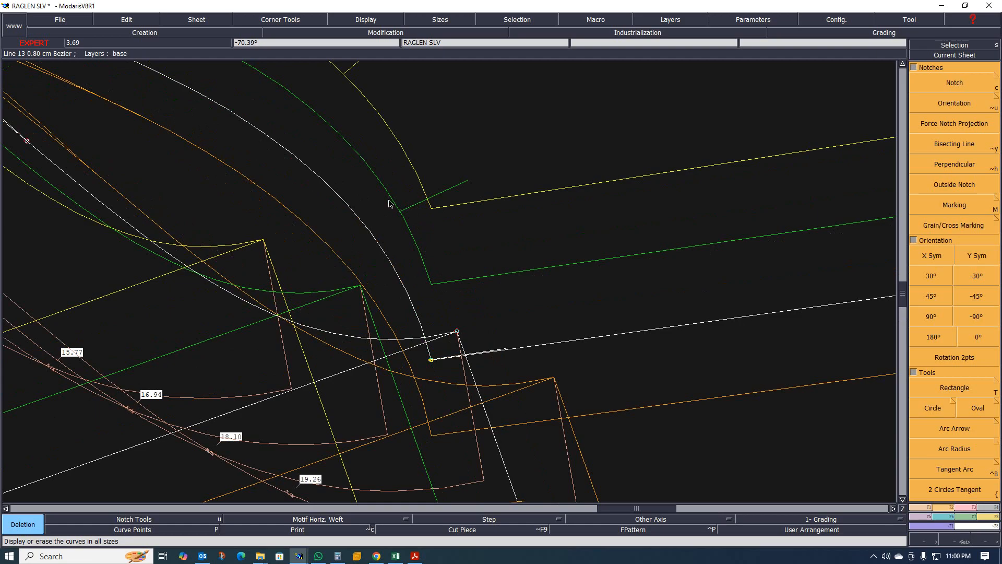
{"action": "scroll", "coordinate": [422, 263], "scroll_direction": "down", "scroll_amount": 5}
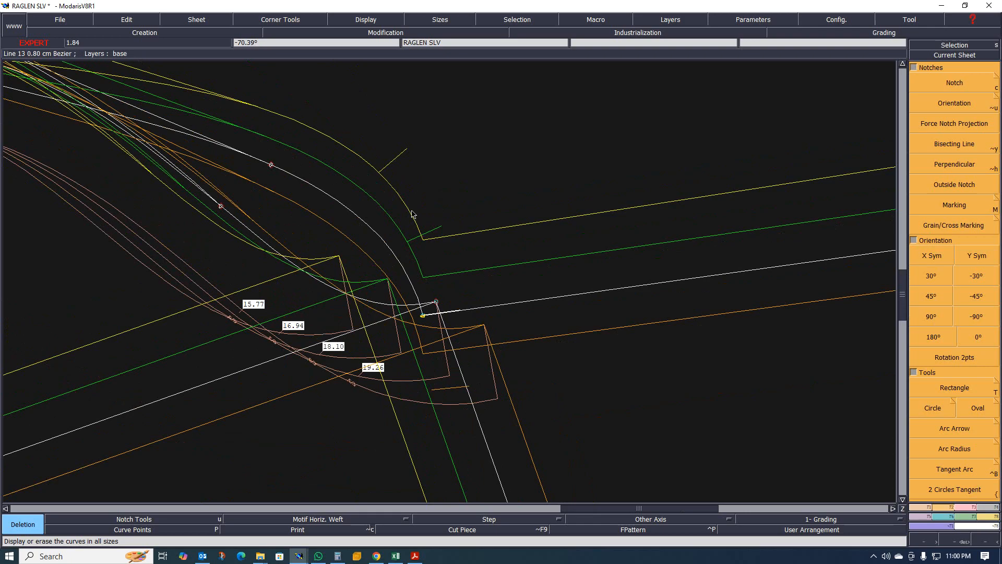
{"action": "scroll", "coordinate": [364, 245], "scroll_direction": "down", "scroll_amount": 5}
{"action": "scroll", "coordinate": [397, 272], "scroll_direction": "up", "scroll_amount": 10}
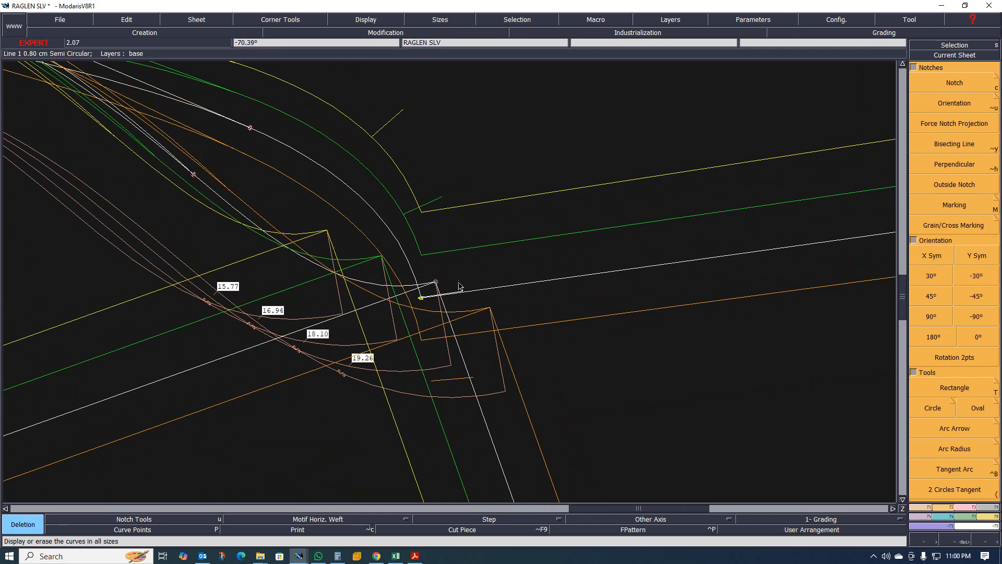
{"action": "scroll", "coordinate": [407, 287], "scroll_direction": "up", "scroll_amount": 8}
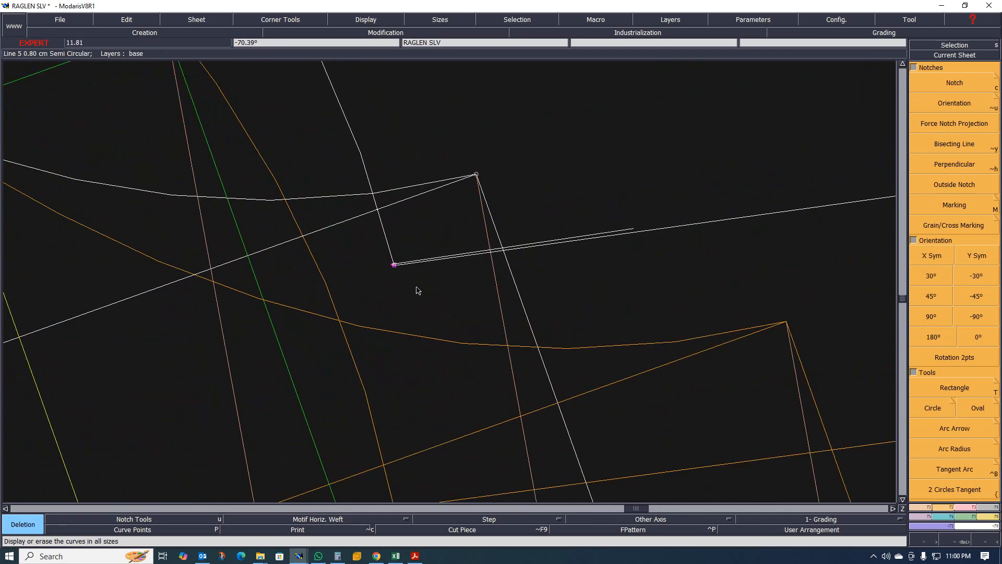
{"action": "scroll", "coordinate": [416, 288], "scroll_direction": "up", "scroll_amount": 1}
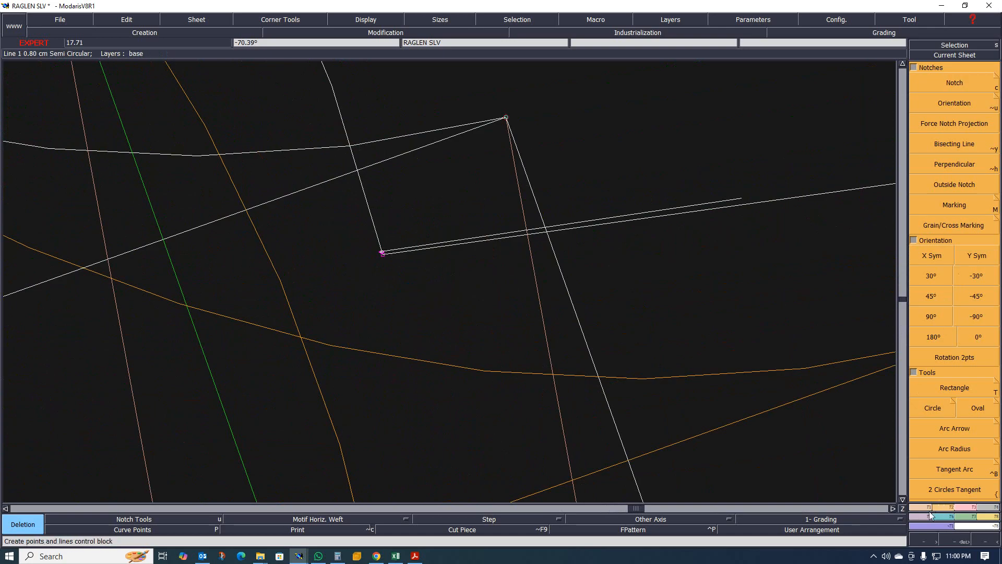
{"action": "left_click", "coordinate": [959, 509]}
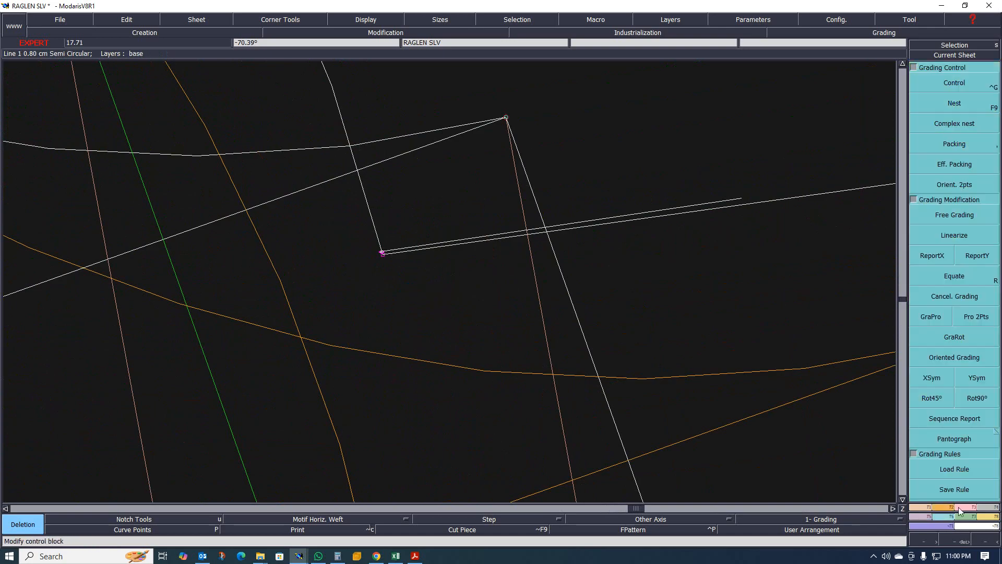
{"action": "left_click", "coordinate": [933, 255]}
{"action": "scroll", "coordinate": [395, 259], "scroll_direction": "up", "scroll_amount": 1}
{"action": "scroll", "coordinate": [395, 260], "scroll_direction": "up", "scroll_amount": 1}
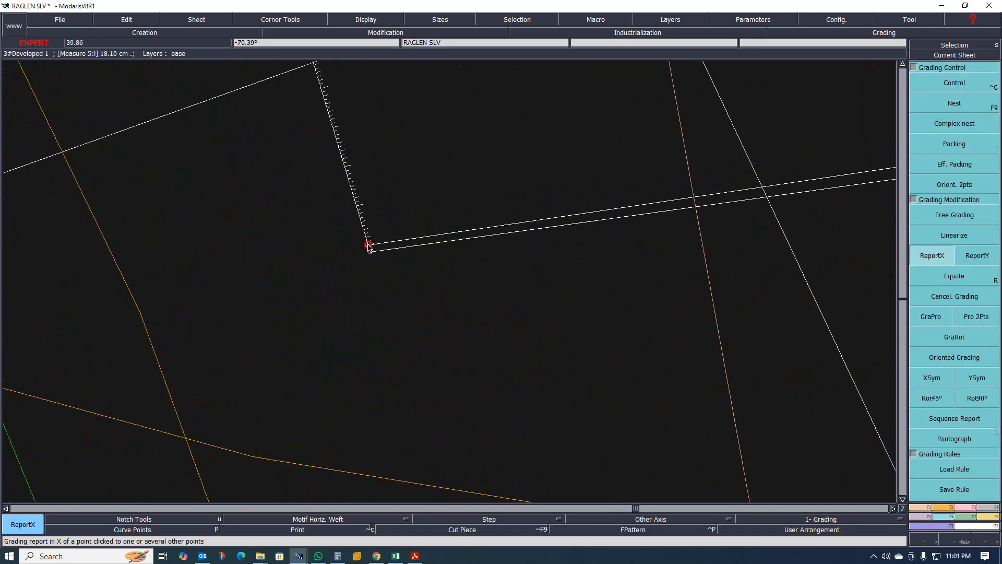
{"action": "left_click", "coordinate": [369, 246]}
{"action": "scroll", "coordinate": [369, 248], "scroll_direction": "down", "scroll_amount": 6}
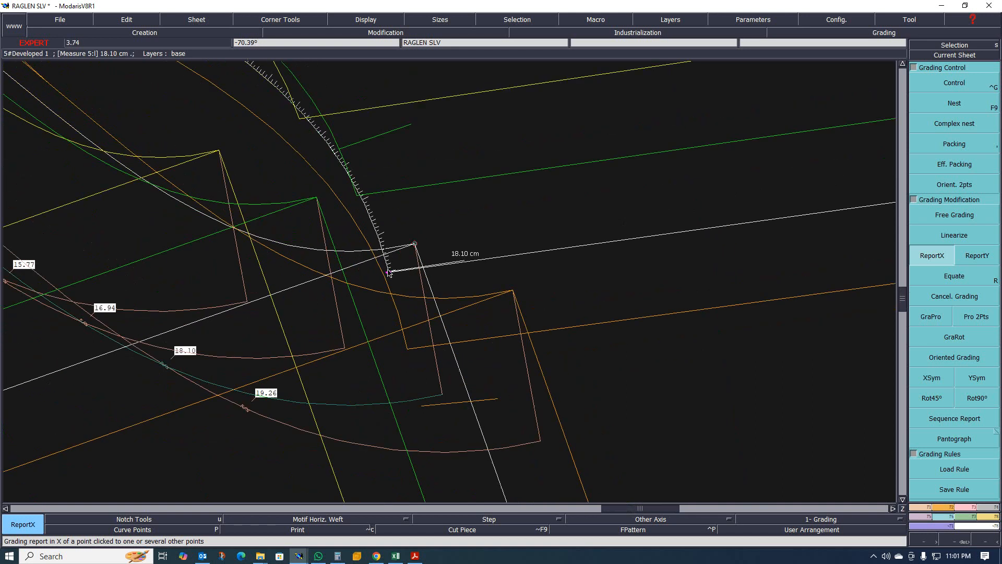
{"action": "left_click", "coordinate": [388, 271]}
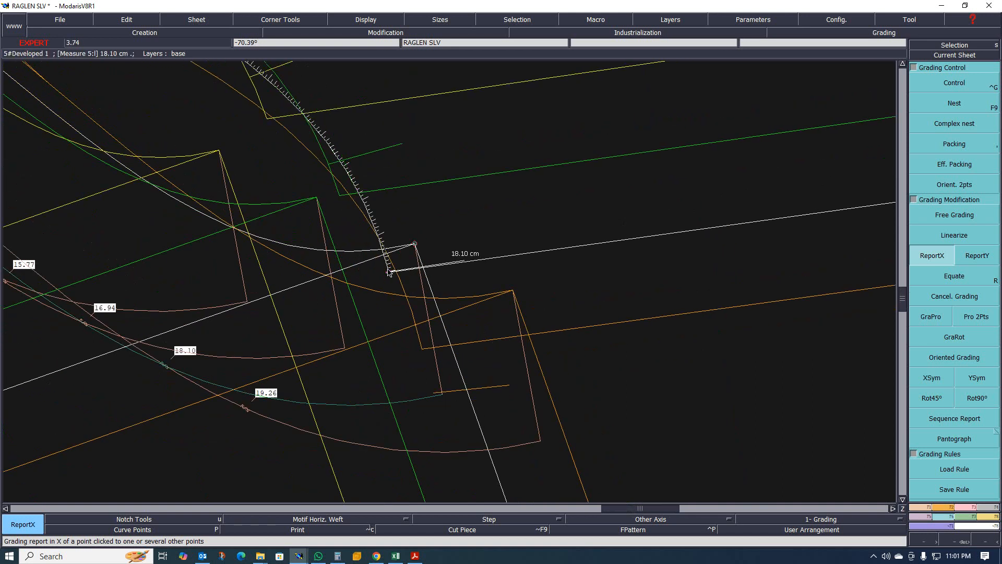
{"action": "left_click", "coordinate": [388, 271]}
{"action": "left_click", "coordinate": [389, 271]}
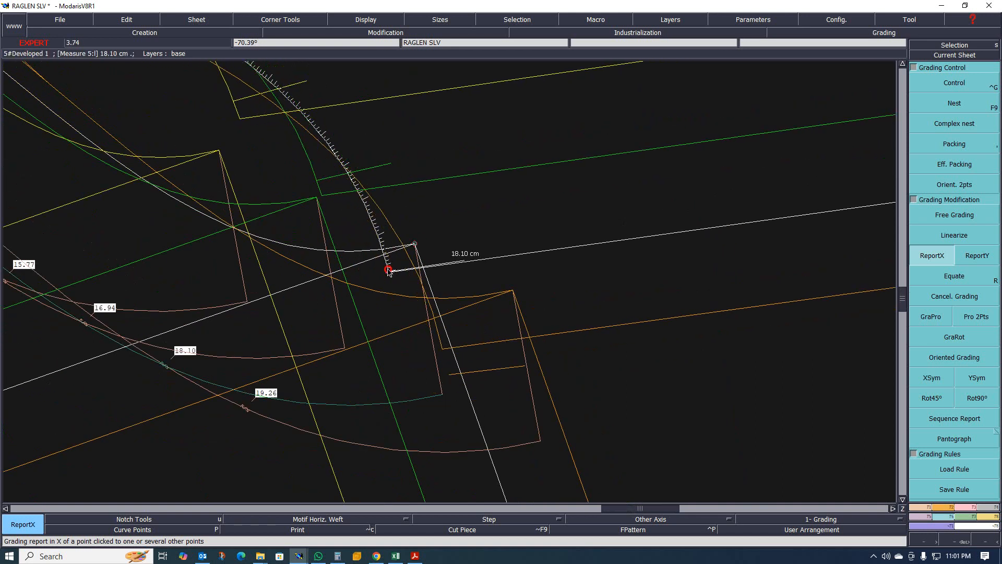
{"action": "left_click", "coordinate": [388, 271]}
{"action": "left_click", "coordinate": [388, 271]}
{"action": "left_click", "coordinate": [389, 271]}
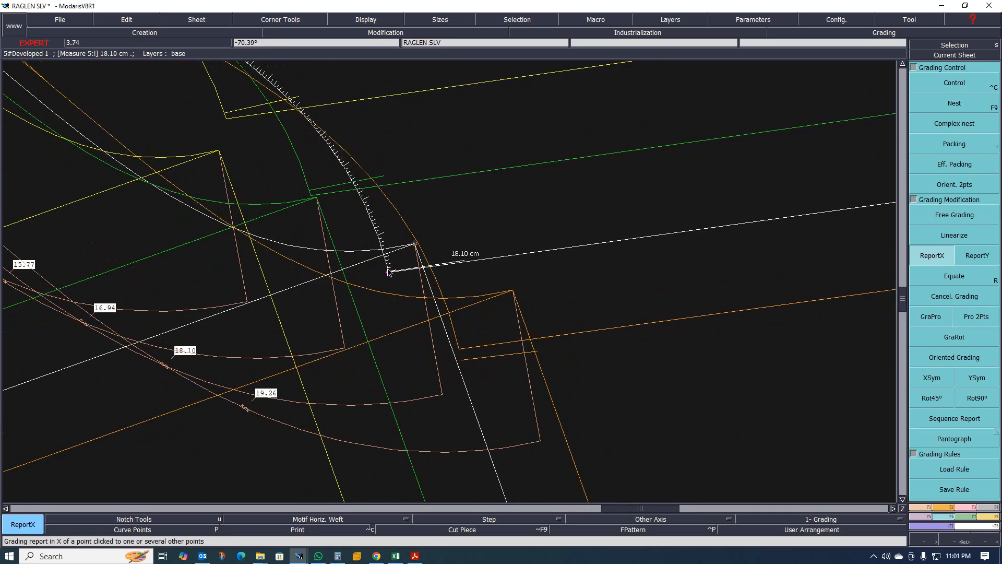
{"action": "left_click", "coordinate": [389, 272]}
{"action": "left_click", "coordinate": [389, 272]}
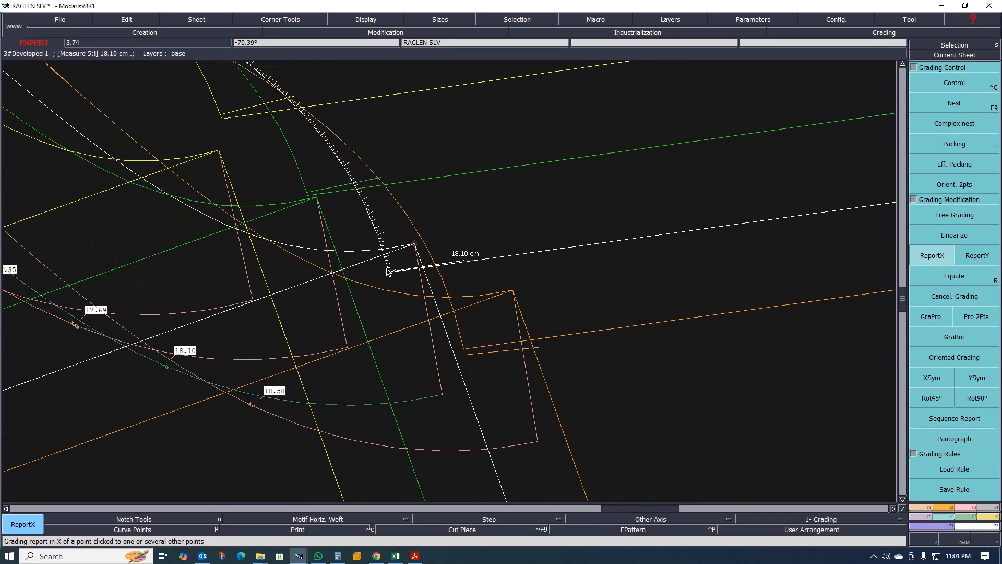
{"action": "left_click", "coordinate": [388, 272]}
{"action": "left_click", "coordinate": [389, 271]}
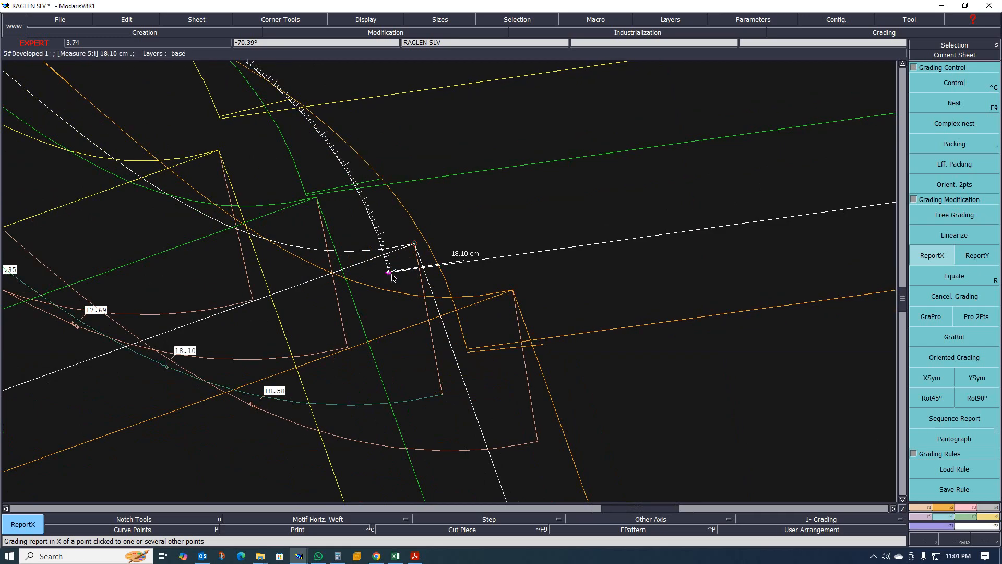
{"action": "left_click", "coordinate": [389, 272]}
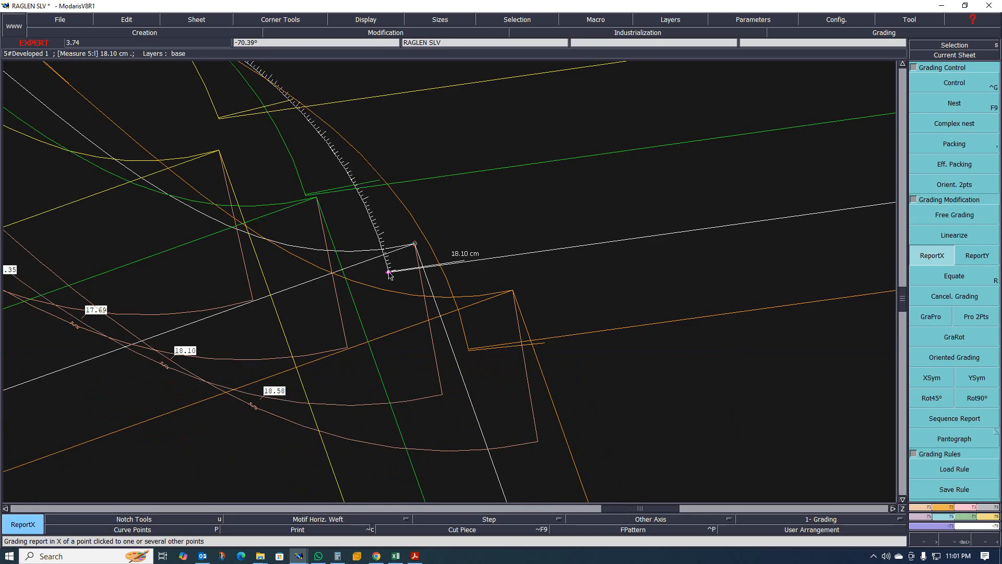
{"action": "left_click", "coordinate": [387, 272]}
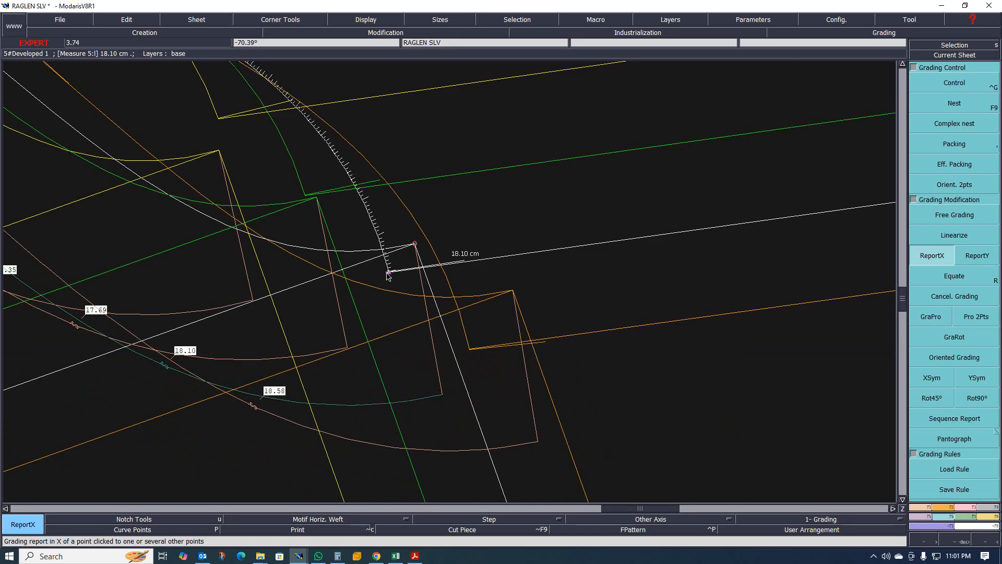
{"action": "left_click", "coordinate": [388, 272]}
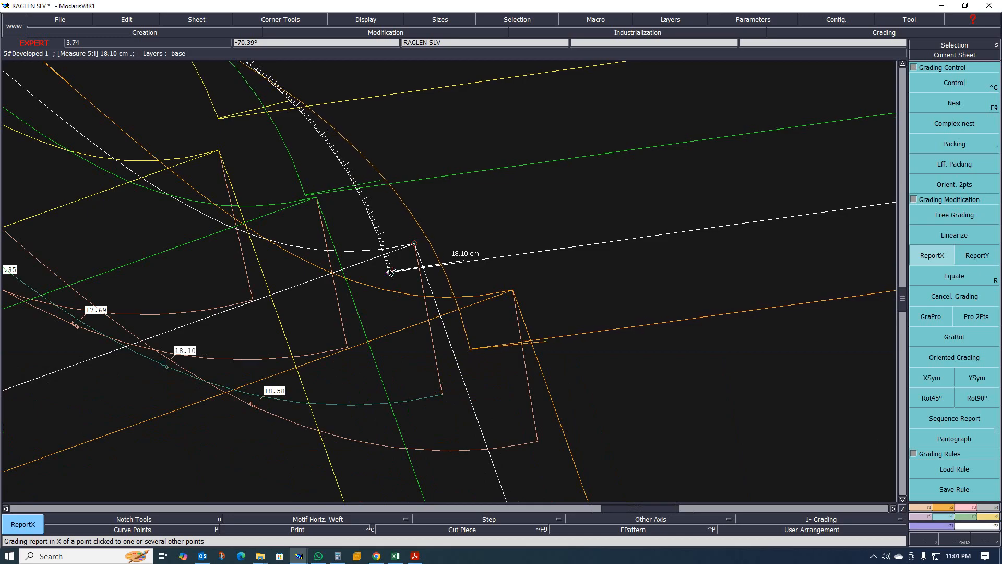
{"action": "left_click", "coordinate": [389, 269]}
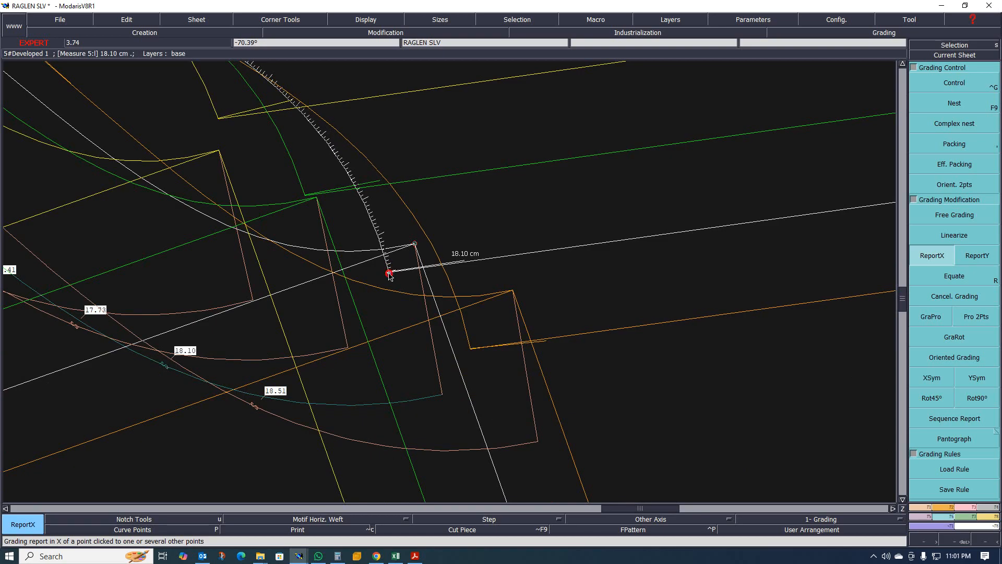
{"action": "left_click", "coordinate": [390, 270]}
{"action": "left_click", "coordinate": [389, 272]}
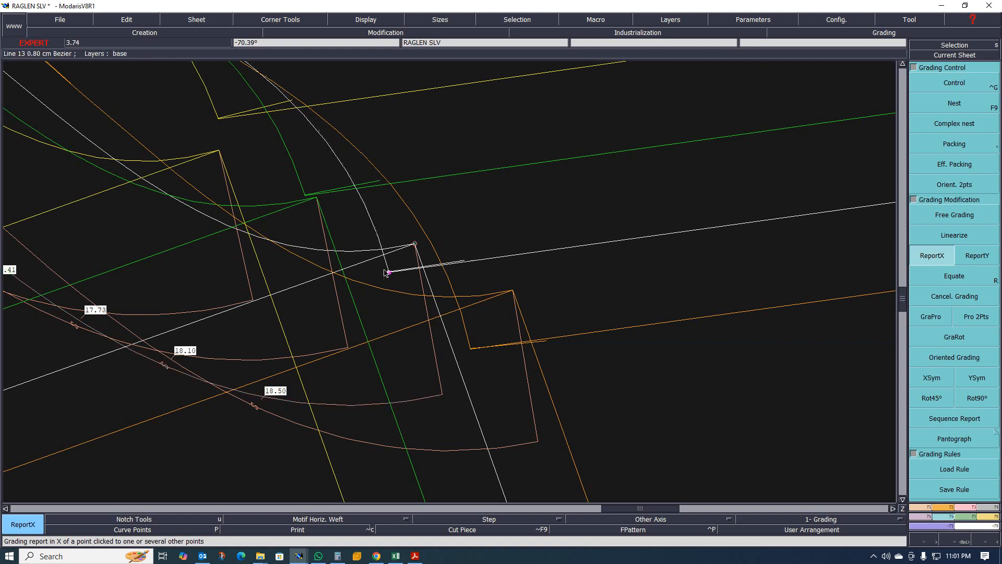
- Review the whole graded sleeve piece and its raglan length measurements, toggling the display of all sizes
{"action": "scroll", "coordinate": [319, 222], "scroll_direction": "up", "scroll_amount": 2}
{"action": "scroll", "coordinate": [318, 219], "scroll_direction": "down", "scroll_amount": 2}
{"action": "scroll", "coordinate": [295, 187], "scroll_direction": "up", "scroll_amount": 2}
{"action": "scroll", "coordinate": [248, 157], "scroll_direction": "up", "scroll_amount": 2}
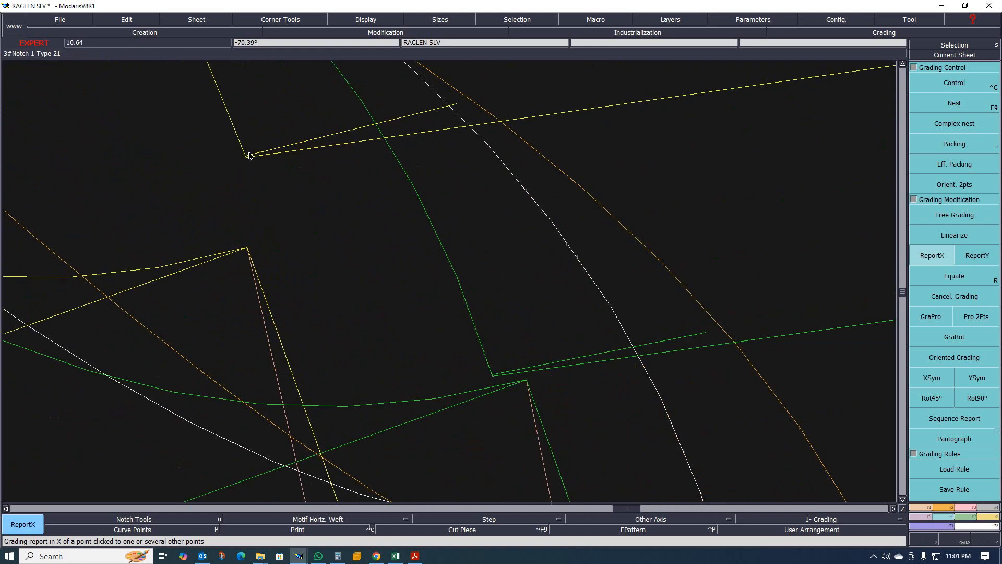
{"action": "scroll", "coordinate": [249, 158], "scroll_direction": "down", "scroll_amount": 2}
{"action": "scroll", "coordinate": [446, 316], "scroll_direction": "up", "scroll_amount": 1}
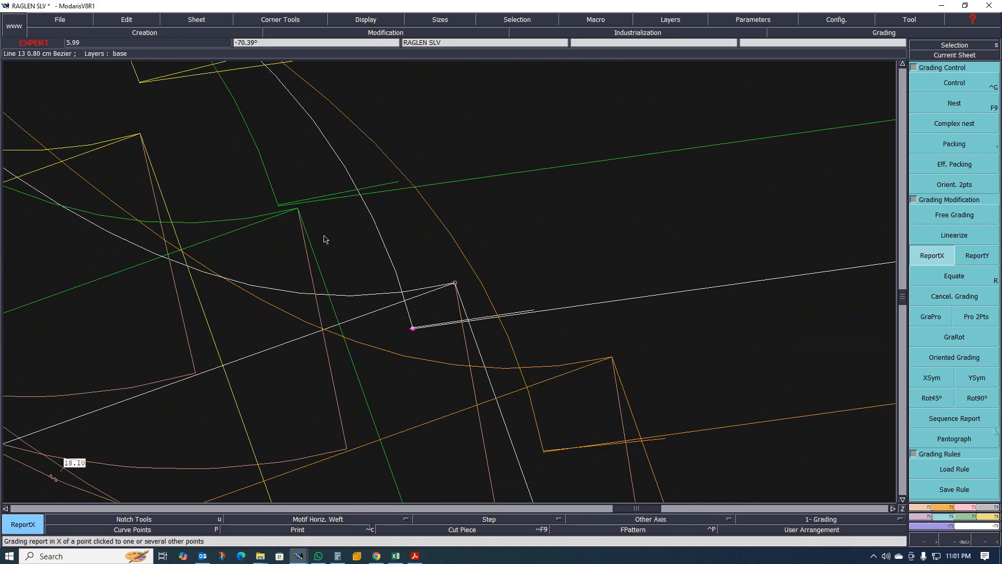
{"action": "scroll", "coordinate": [289, 216], "scroll_direction": "up", "scroll_amount": 2}
{"action": "scroll", "coordinate": [289, 214], "scroll_direction": "down", "scroll_amount": 1}
{"action": "scroll", "coordinate": [449, 350], "scroll_direction": "up", "scroll_amount": 4}
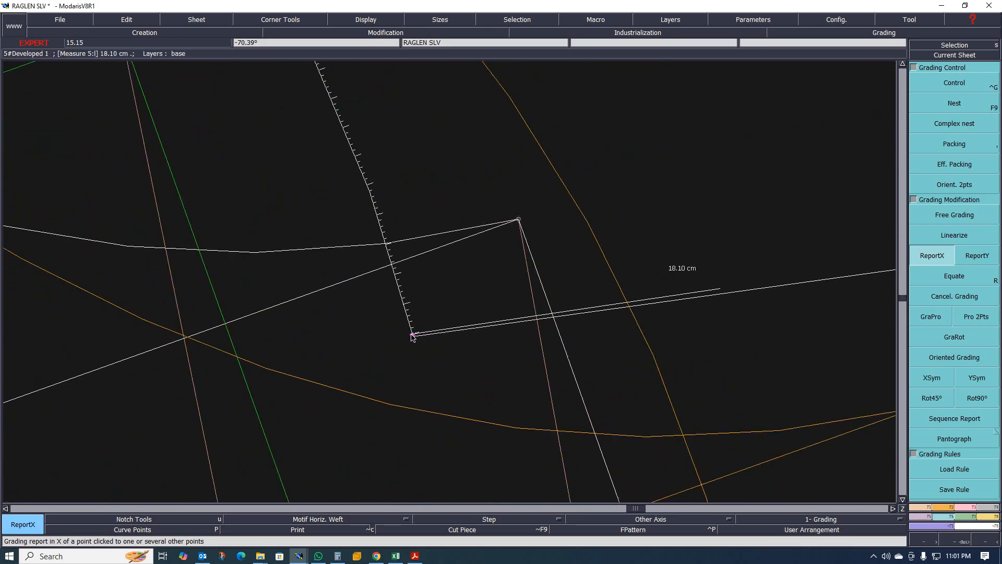
{"action": "scroll", "coordinate": [339, 318], "scroll_direction": "down", "scroll_amount": 2}
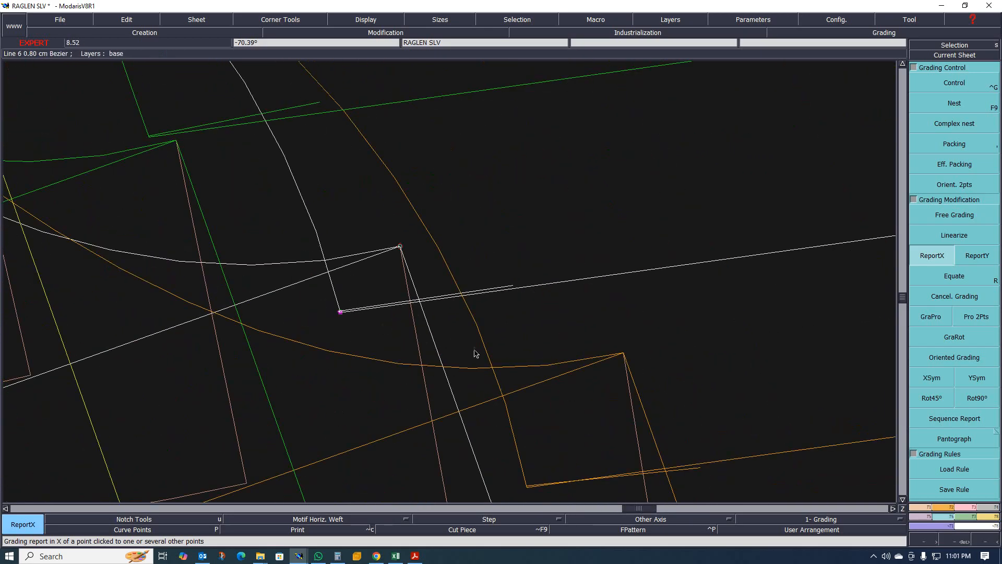
{"action": "scroll", "coordinate": [522, 407], "scroll_direction": "down", "scroll_amount": 1}
{"action": "scroll", "coordinate": [474, 413], "scroll_direction": "up", "scroll_amount": 3}
{"action": "scroll", "coordinate": [323, 360], "scroll_direction": "down", "scroll_amount": 2}
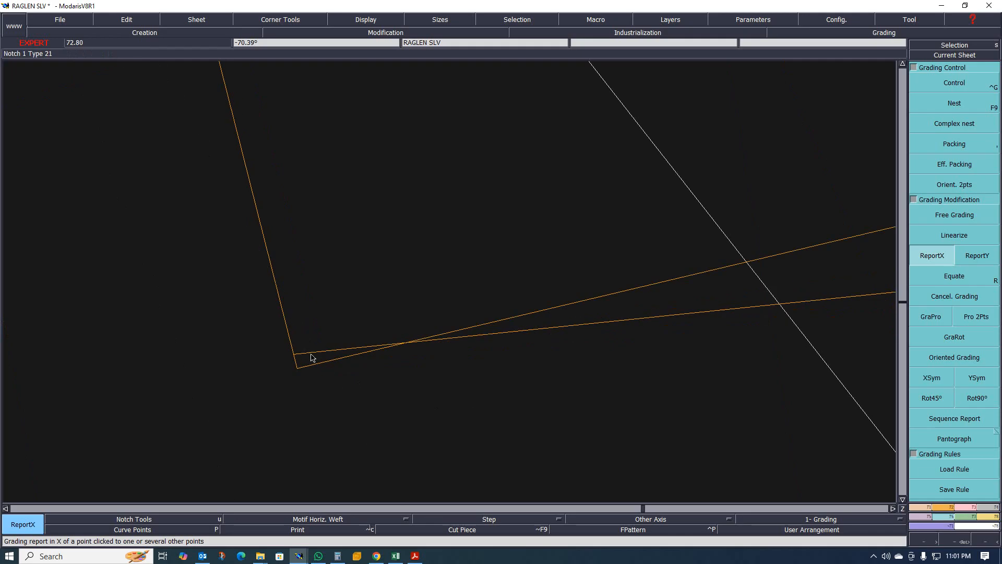
{"action": "scroll", "coordinate": [371, 369], "scroll_direction": "down", "scroll_amount": 2}
{"action": "scroll", "coordinate": [460, 344], "scroll_direction": "down", "scroll_amount": 5}
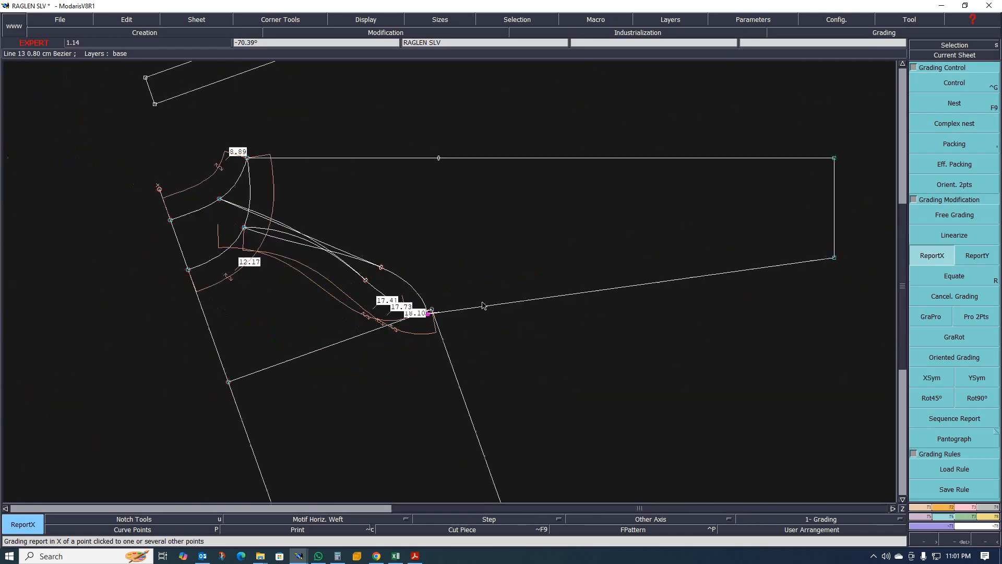
{"action": "scroll", "coordinate": [455, 323], "scroll_direction": "up", "scroll_amount": 1}
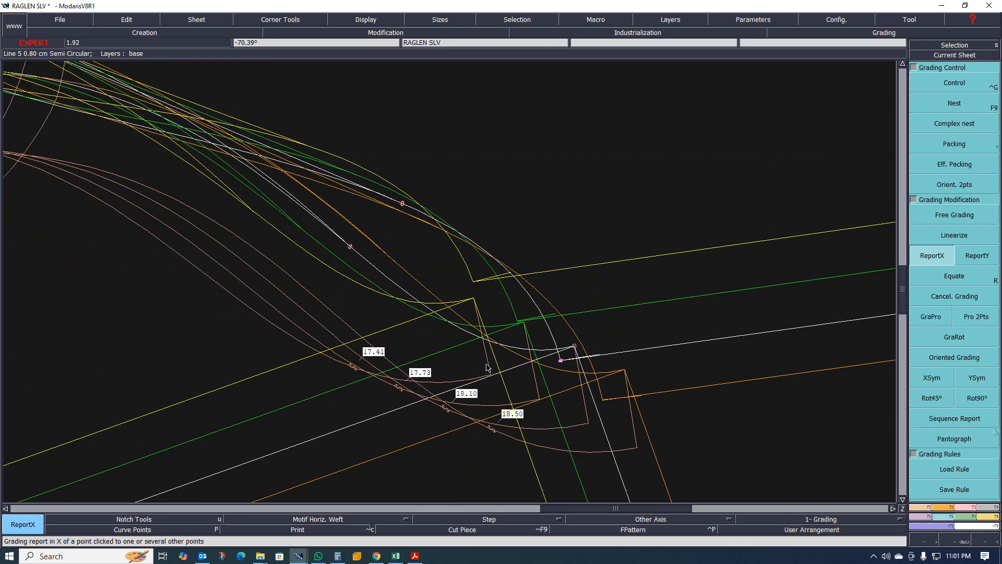
{"action": "key", "text": "Home"}
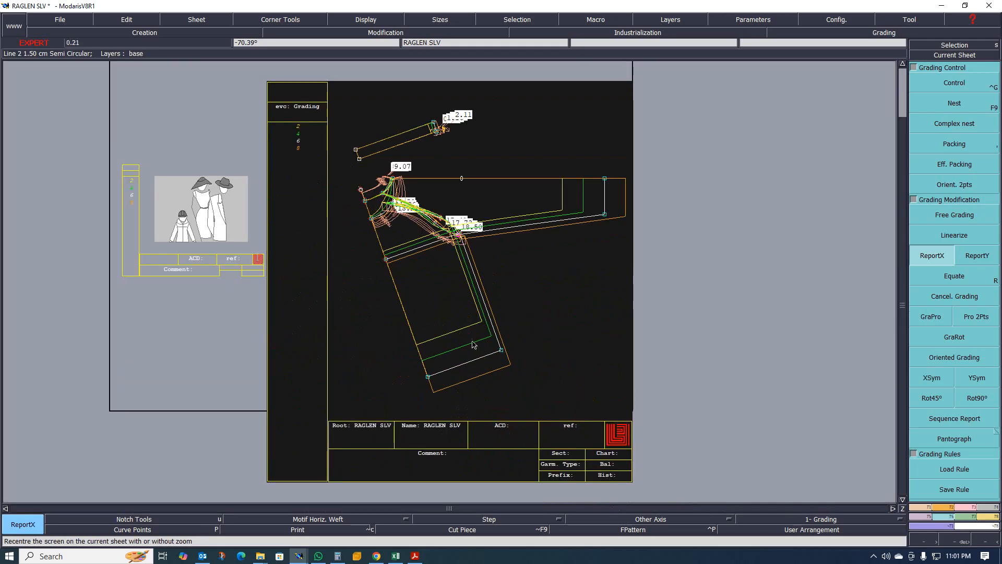
{"action": "scroll", "coordinate": [449, 199], "scroll_direction": "up", "scroll_amount": 2}
{"action": "scroll", "coordinate": [506, 281], "scroll_direction": "down", "scroll_amount": 2}
{"action": "scroll", "coordinate": [463, 261], "scroll_direction": "up", "scroll_amount": 1}
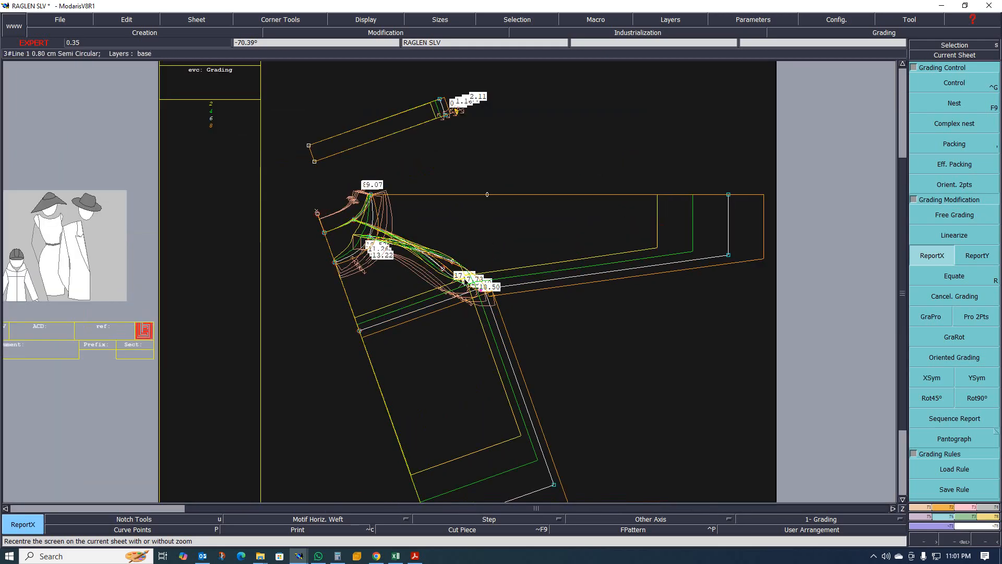
{"action": "scroll", "coordinate": [467, 231], "scroll_direction": "up", "scroll_amount": 1}
{"action": "key", "text": "F9"}
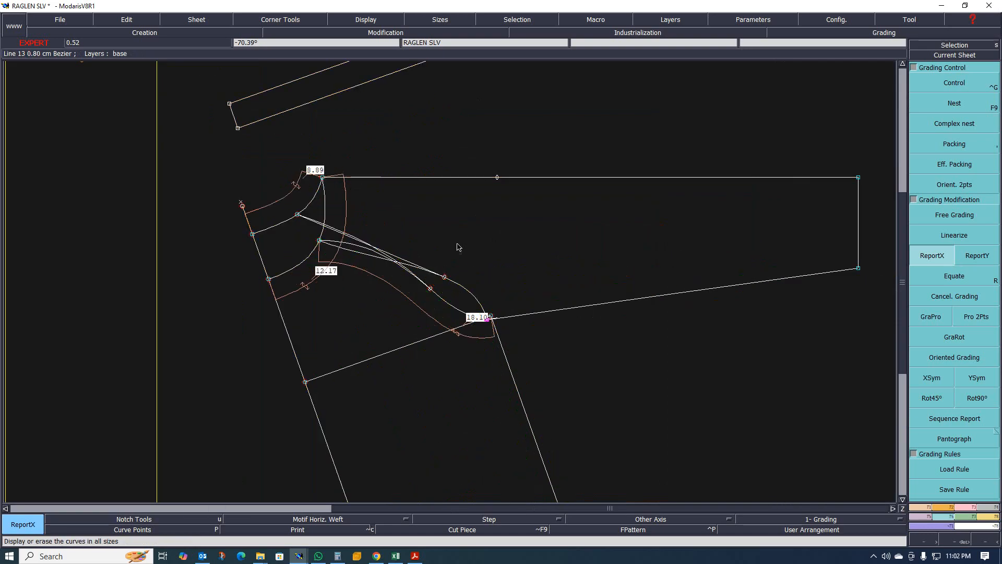
{"action": "scroll", "coordinate": [458, 245], "scroll_direction": "down", "scroll_amount": 3}
{"action": "scroll", "coordinate": [442, 272], "scroll_direction": "up", "scroll_amount": 1}
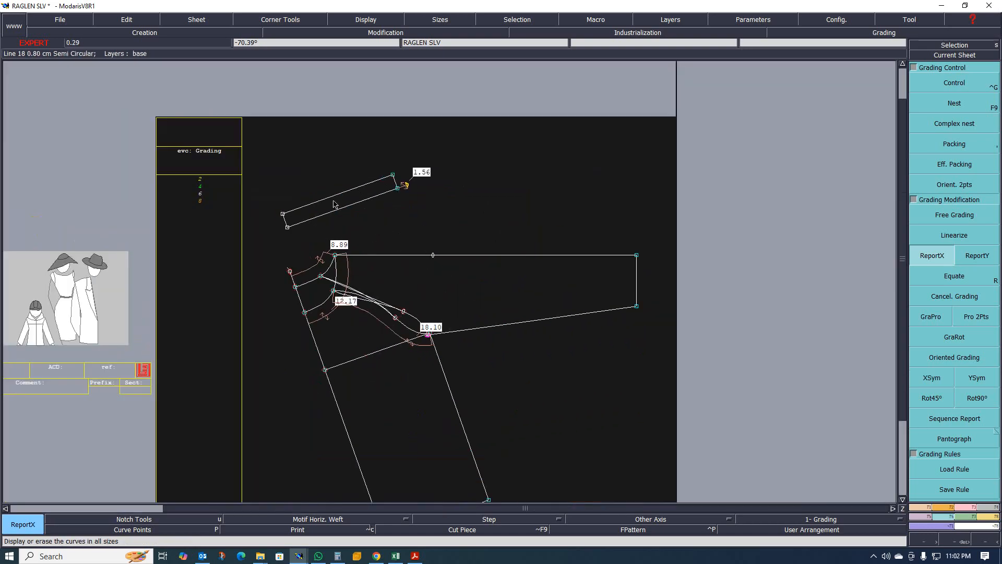
- Select the neck rib piece and move it to a new position on the sheet
{"action": "left_click_drag", "start_coordinate": [254, 147], "coordinate": [417, 239]}
{"action": "key", "text": "m"}
{"action": "left_click", "coordinate": [331, 211]}
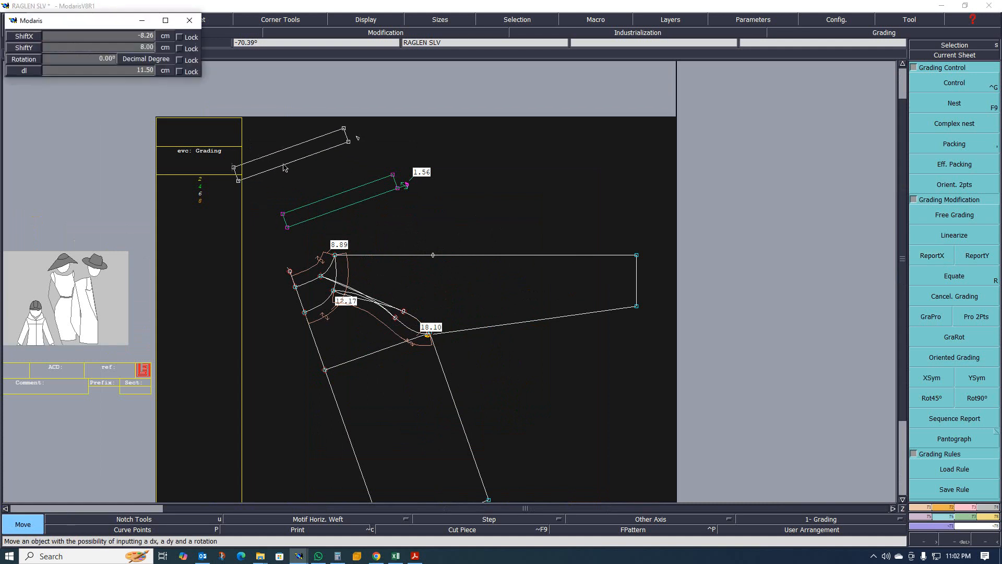
{"action": "left_click", "coordinate": [256, 152]}
{"action": "scroll", "coordinate": [342, 249], "scroll_direction": "up", "scroll_amount": 1}
{"action": "scroll", "coordinate": [360, 262], "scroll_direction": "down", "scroll_amount": 1}
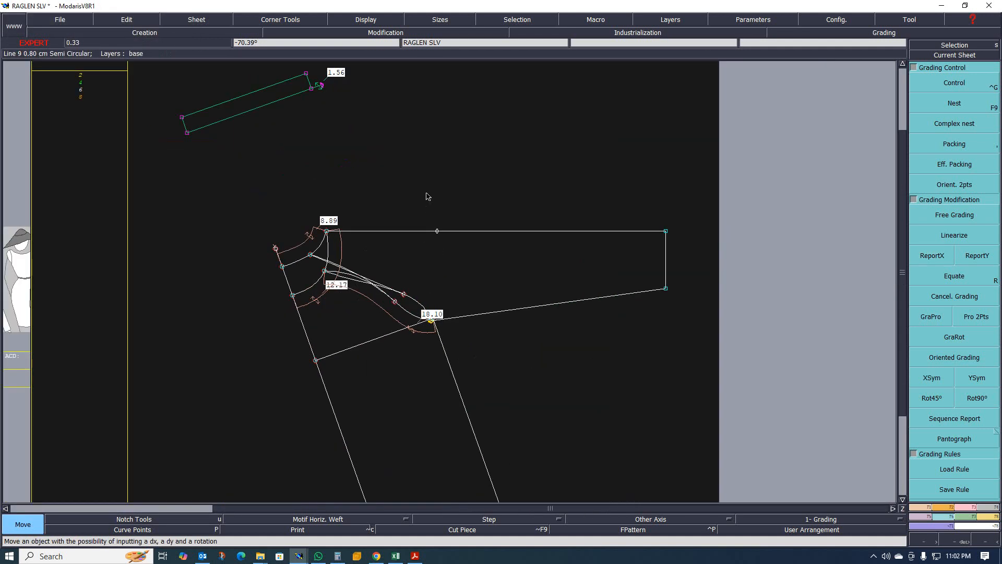
- Set the sleeve centre line as a symmetry axis and symmetrize the sleeve outline to create the opposite half
{"action": "scroll", "coordinate": [426, 193], "scroll_direction": "up", "scroll_amount": 1}
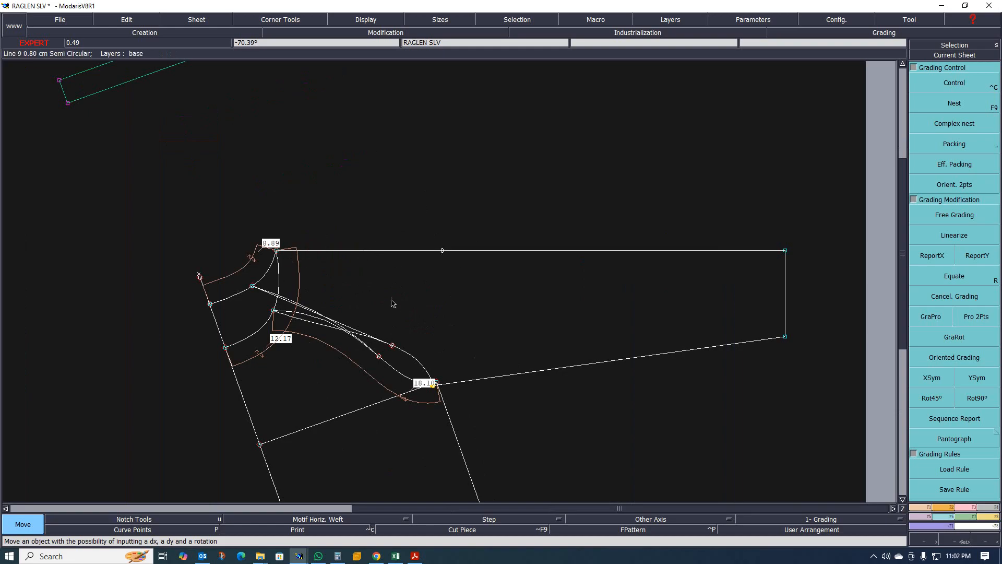
{"action": "key", "text": "shift+s"}
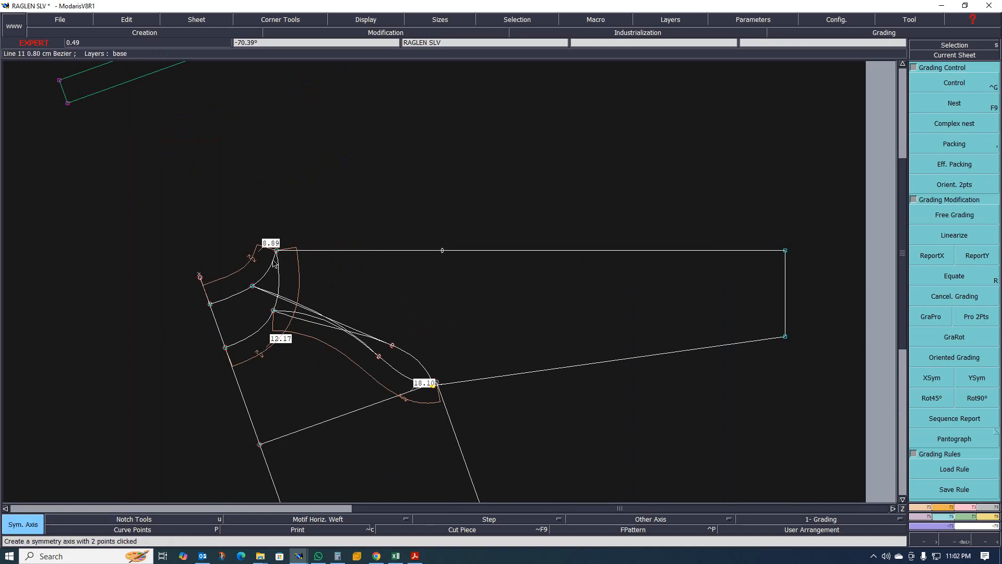
{"action": "left_click", "coordinate": [337, 253]}
{"action": "scroll", "coordinate": [354, 284], "scroll_direction": "up", "scroll_amount": 1}
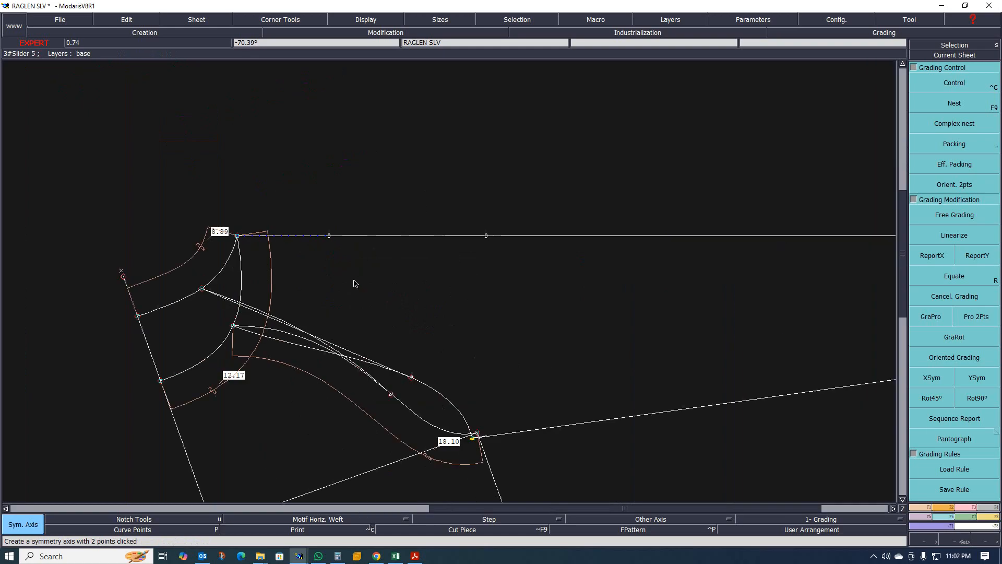
{"action": "key", "text": "alt+s"}
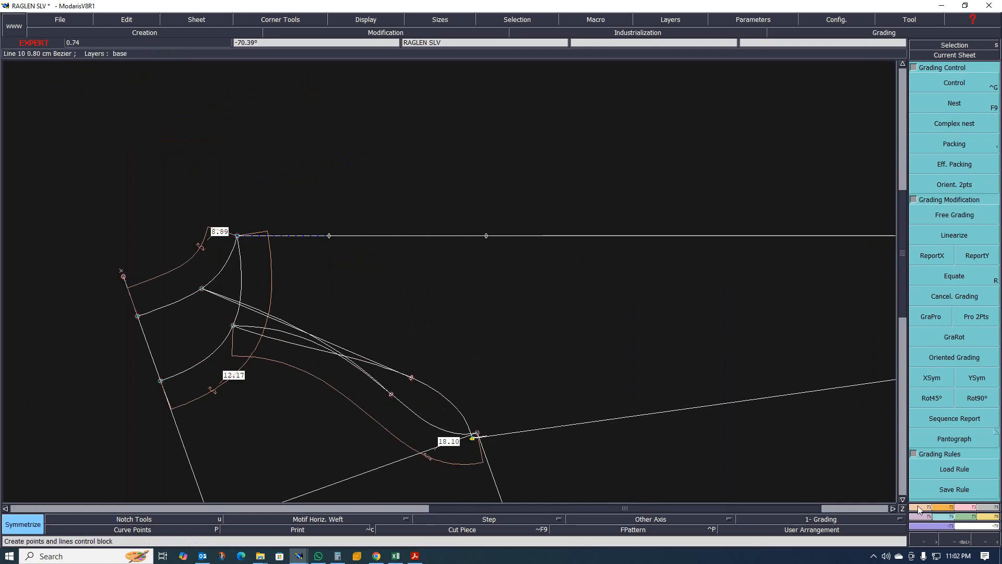
{"action": "scroll", "coordinate": [330, 315], "scroll_direction": "up", "scroll_amount": 1}
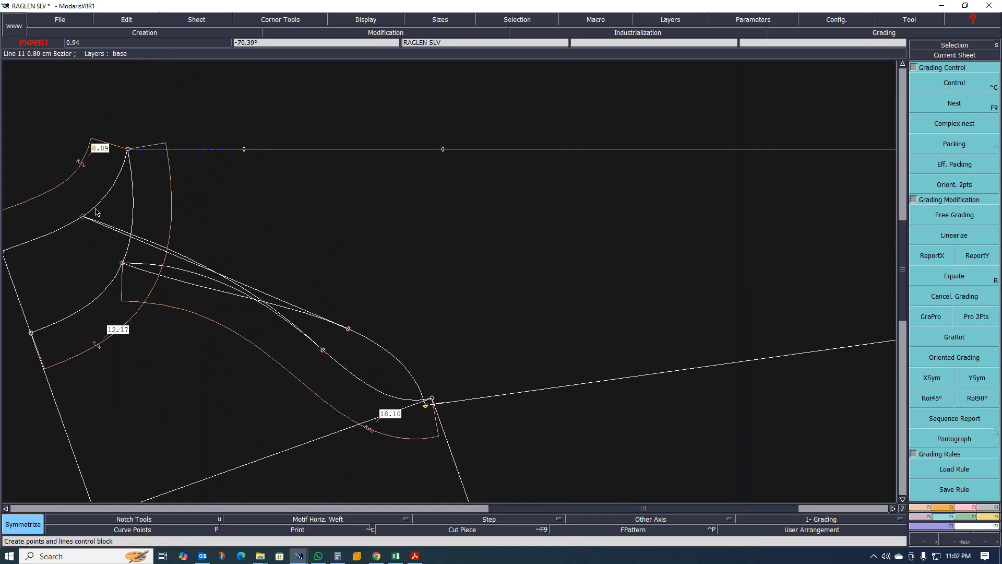
{"action": "scroll", "coordinate": [170, 231], "scroll_direction": "down", "scroll_amount": 1}
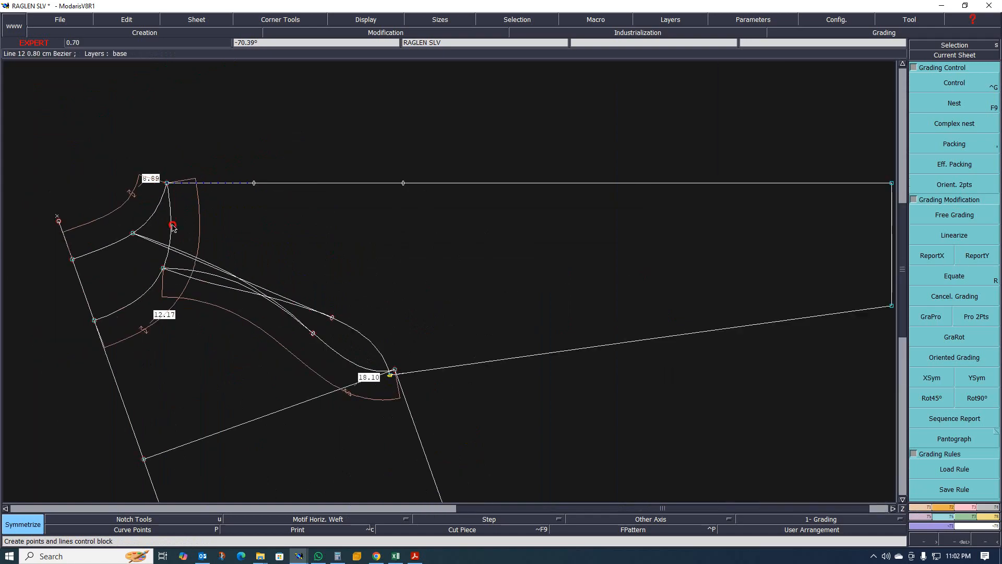
{"action": "left_click", "coordinate": [171, 224]}
{"action": "scroll", "coordinate": [242, 298], "scroll_direction": "up", "scroll_amount": 1}
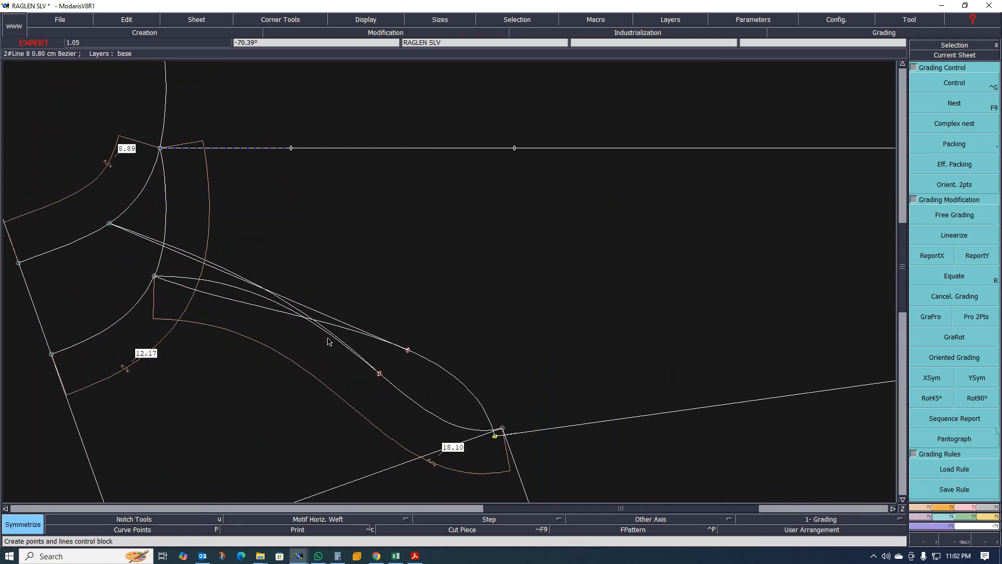
{"action": "scroll", "coordinate": [310, 339], "scroll_direction": "up", "scroll_amount": 1}
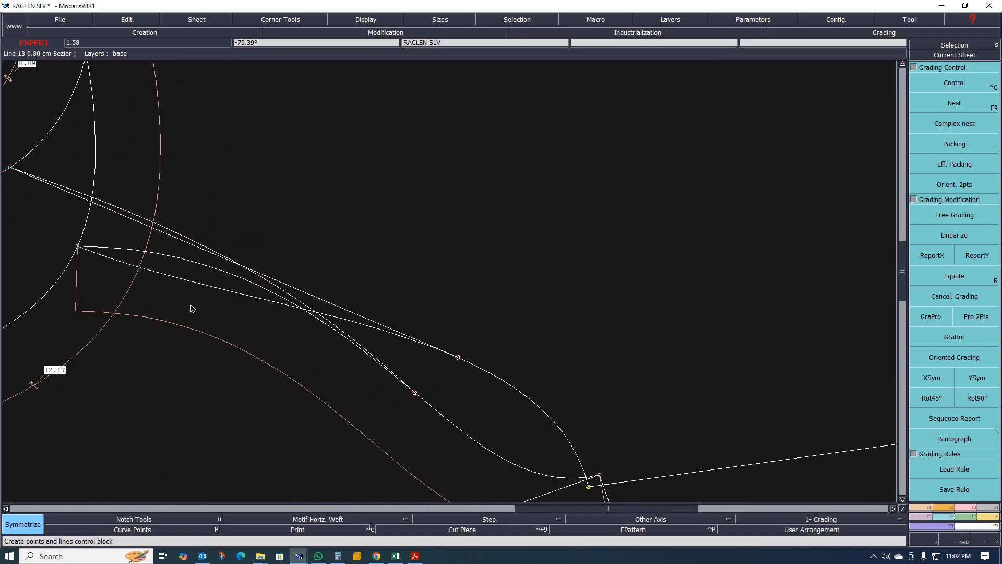
{"action": "scroll", "coordinate": [191, 309], "scroll_direction": "down", "scroll_amount": 3}
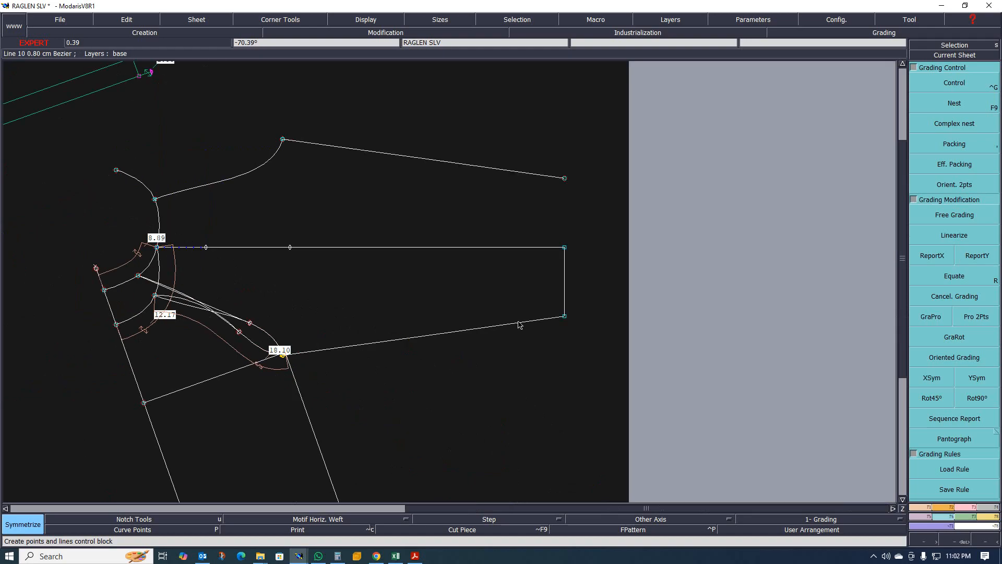
{"action": "left_click", "coordinate": [564, 281]}
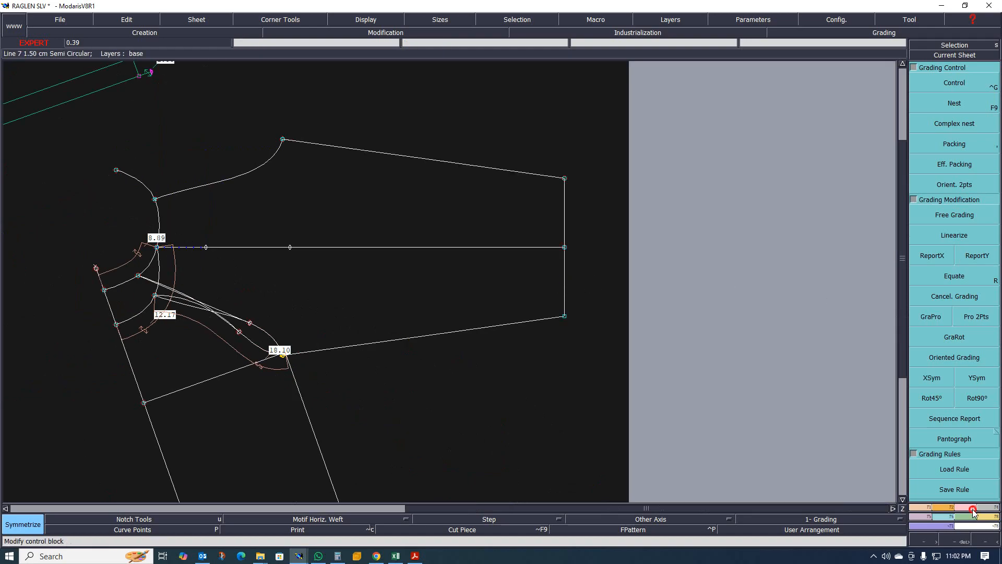
- Attach the centre line's cuff point to the neck point of the mirrored sleeve outline
{"action": "left_click", "coordinate": [931, 285]}
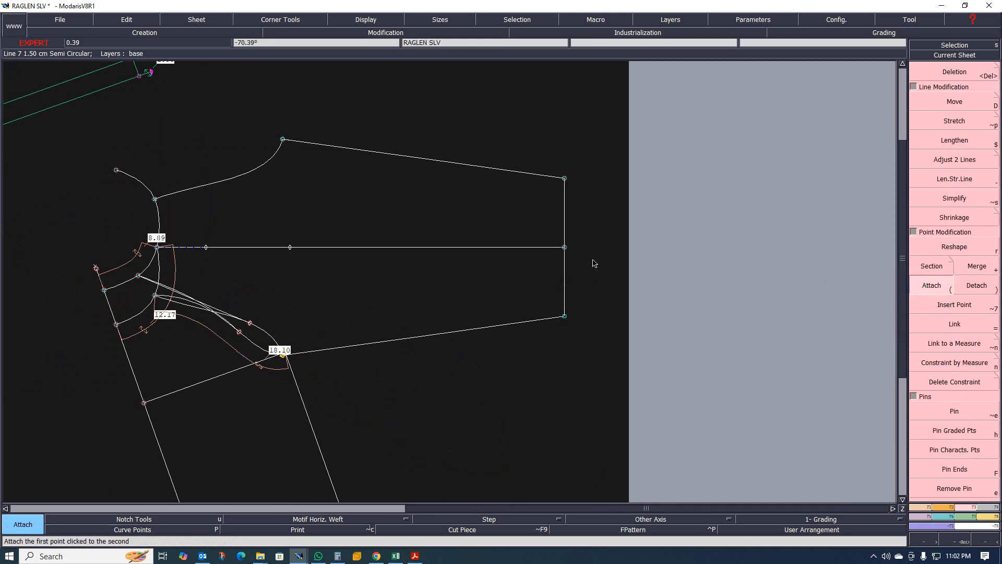
{"action": "left_click", "coordinate": [565, 248]}
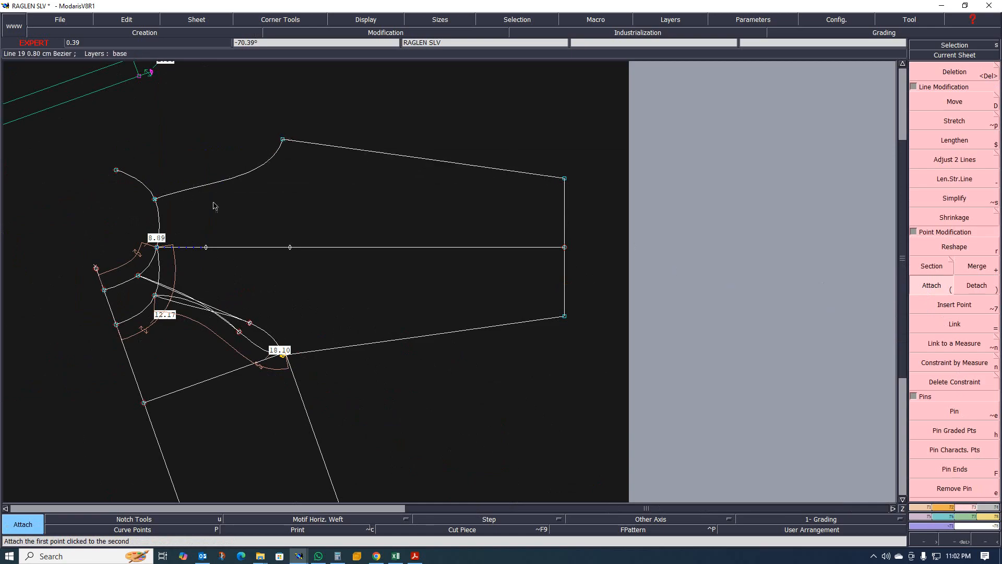
{"action": "left_click", "coordinate": [155, 199]}
{"action": "scroll", "coordinate": [305, 219], "scroll_direction": "down", "scroll_amount": 3}
{"action": "scroll", "coordinate": [381, 281], "scroll_direction": "up", "scroll_amount": 4}
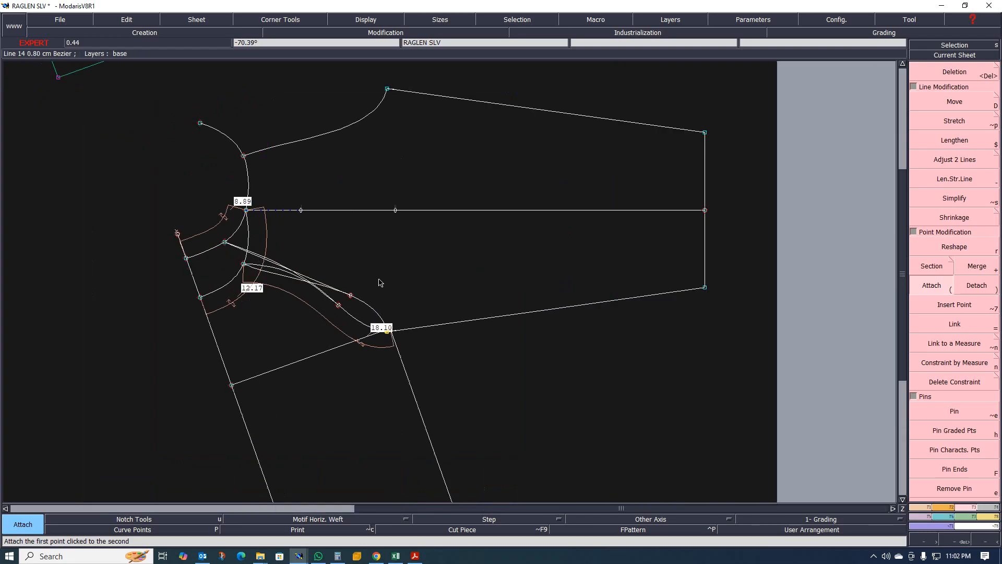
{"action": "scroll", "coordinate": [386, 277], "scroll_direction": "down", "scroll_amount": 4}
{"action": "scroll", "coordinate": [409, 263], "scroll_direction": "up", "scroll_amount": 2}
{"action": "scroll", "coordinate": [361, 242], "scroll_direction": "up", "scroll_amount": 2}
{"action": "scroll", "coordinate": [420, 222], "scroll_direction": "down", "scroll_amount": 3}
{"action": "scroll", "coordinate": [417, 206], "scroll_direction": "up", "scroll_amount": 4}
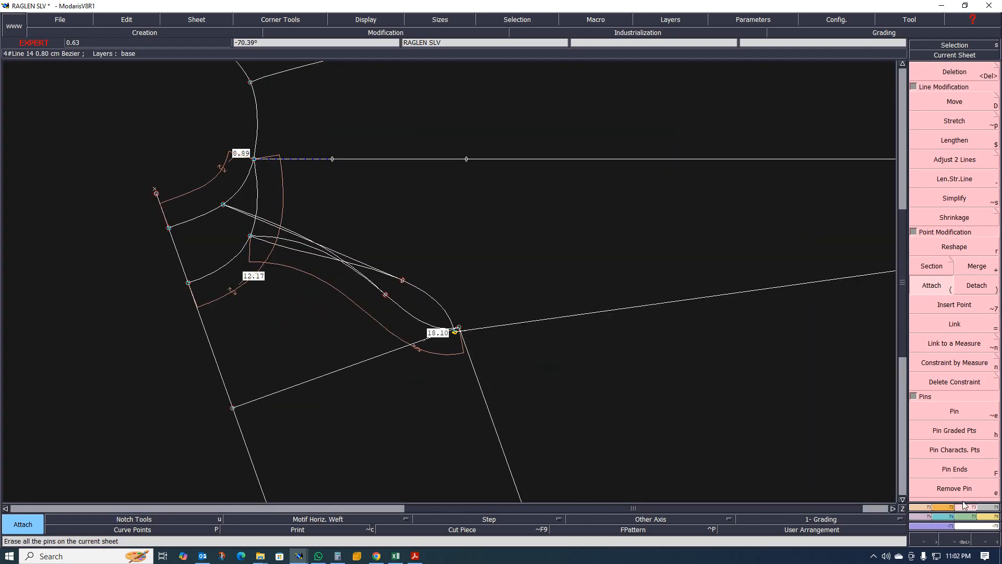
- Create a seam piece from the full symmetrized sleeve outline, picking the underarm corner points
{"action": "left_click", "coordinate": [988, 507]}
{"action": "left_click", "coordinate": [933, 310]}
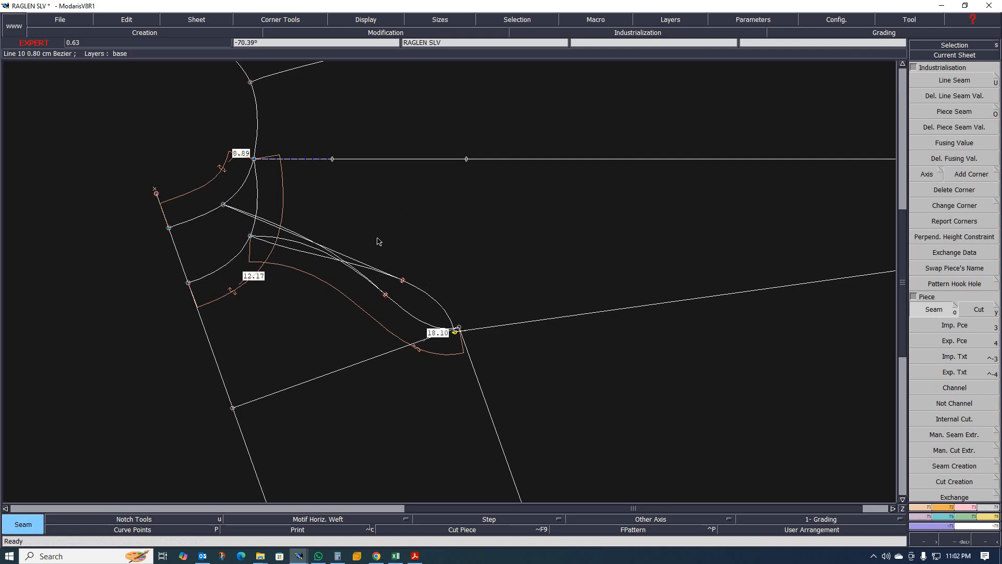
{"action": "scroll", "coordinate": [340, 235], "scroll_direction": "down", "scroll_amount": 1}
{"action": "scroll", "coordinate": [251, 231], "scroll_direction": "up", "scroll_amount": 2}
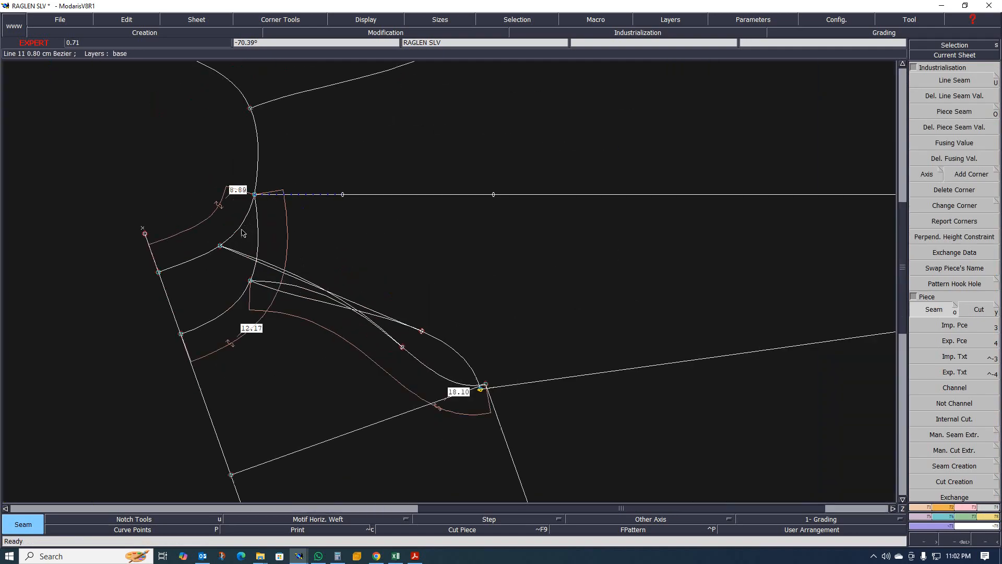
{"action": "left_click_drag", "start_coordinate": [240, 234], "coordinate": [310, 148]}
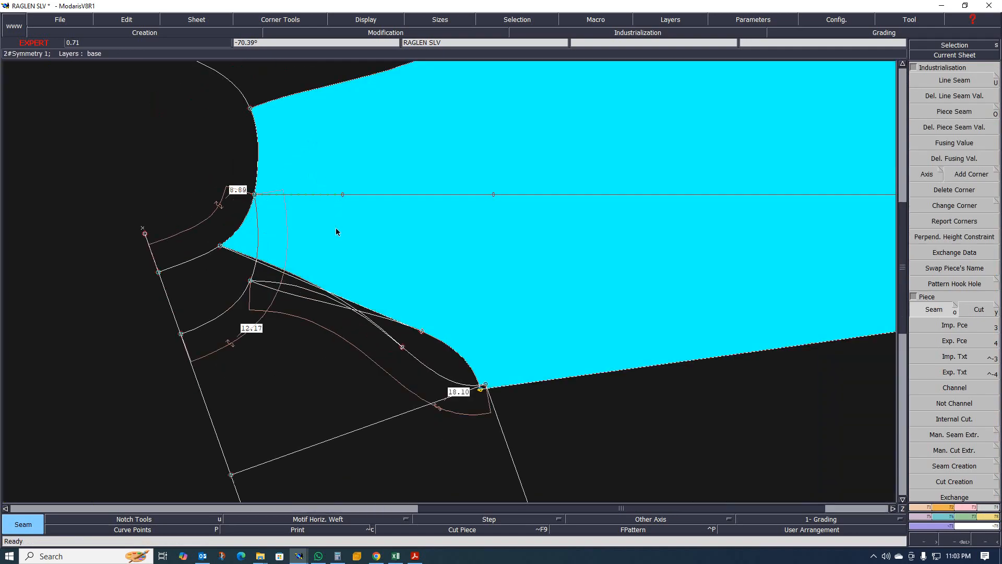
{"action": "scroll", "coordinate": [324, 243], "scroll_direction": "up", "scroll_amount": 2}
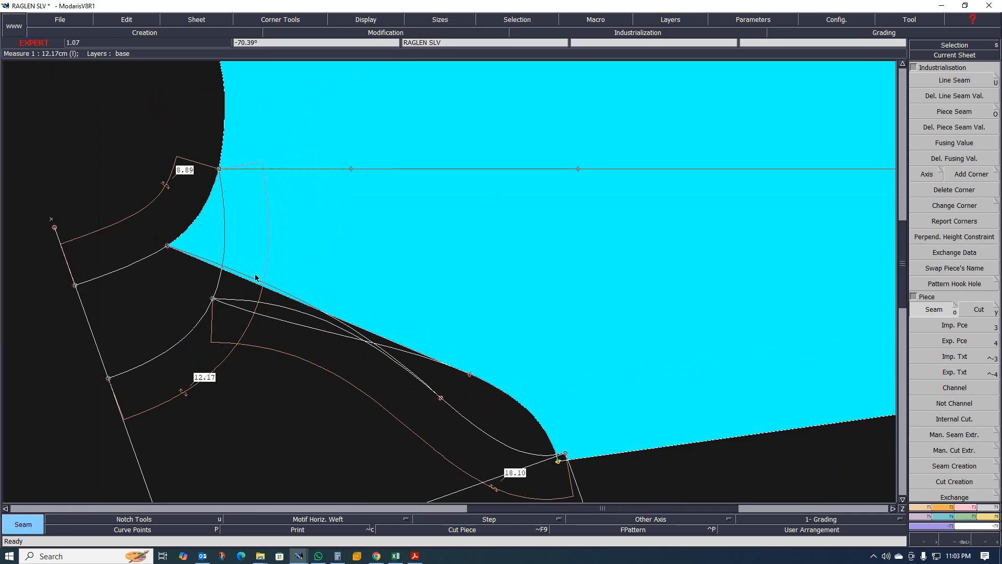
{"action": "scroll", "coordinate": [365, 304], "scroll_direction": "up", "scroll_amount": 2}
{"action": "scroll", "coordinate": [450, 305], "scroll_direction": "down", "scroll_amount": 2}
{"action": "scroll", "coordinate": [522, 318], "scroll_direction": "up", "scroll_amount": 1}
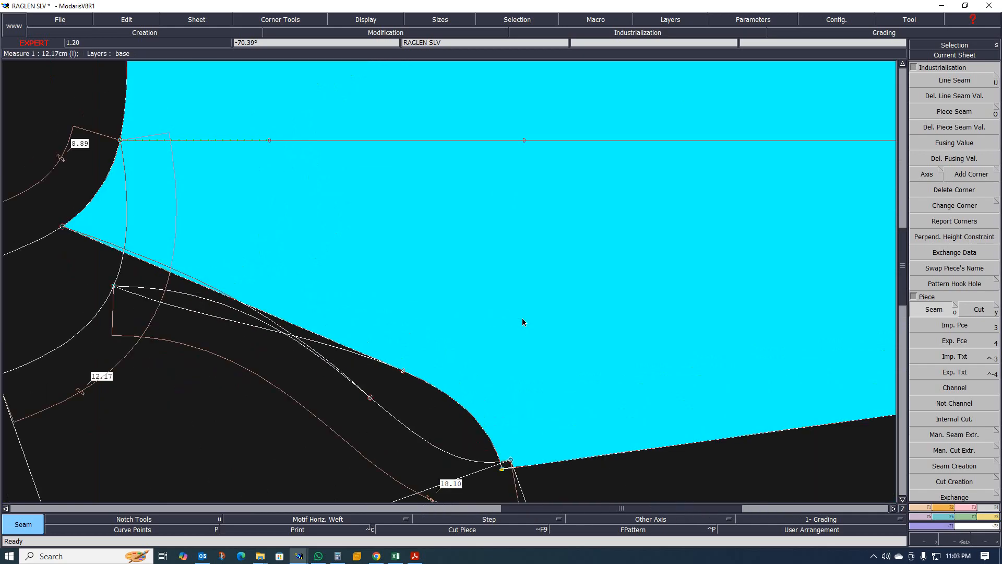
{"action": "scroll", "coordinate": [540, 327], "scroll_direction": "down", "scroll_amount": 3}
{"action": "scroll", "coordinate": [513, 314], "scroll_direction": "up", "scroll_amount": 4}
{"action": "left_click", "coordinate": [473, 342]}
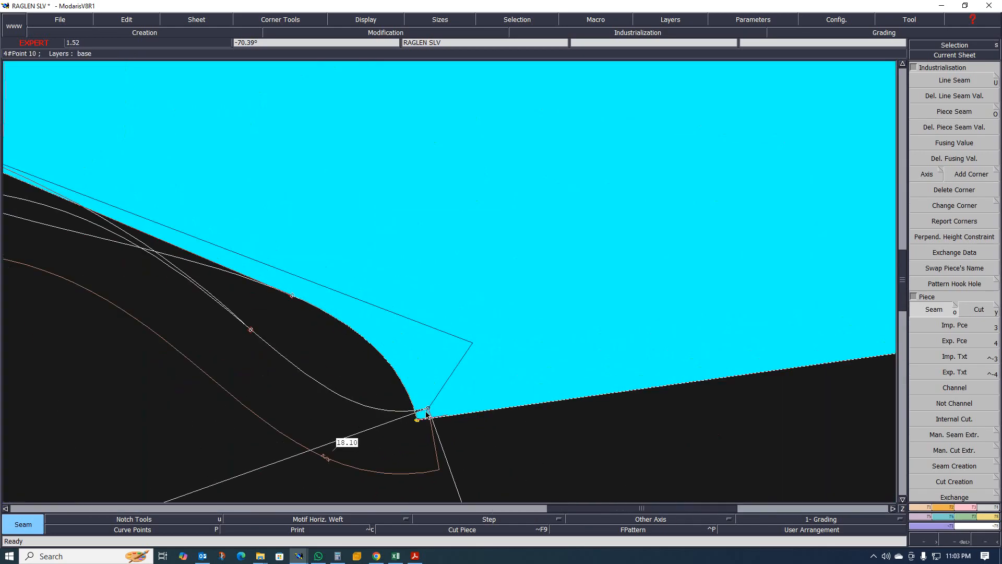
{"action": "left_click", "coordinate": [426, 413]}
{"action": "scroll", "coordinate": [427, 365], "scroll_direction": "down", "scroll_amount": 5}
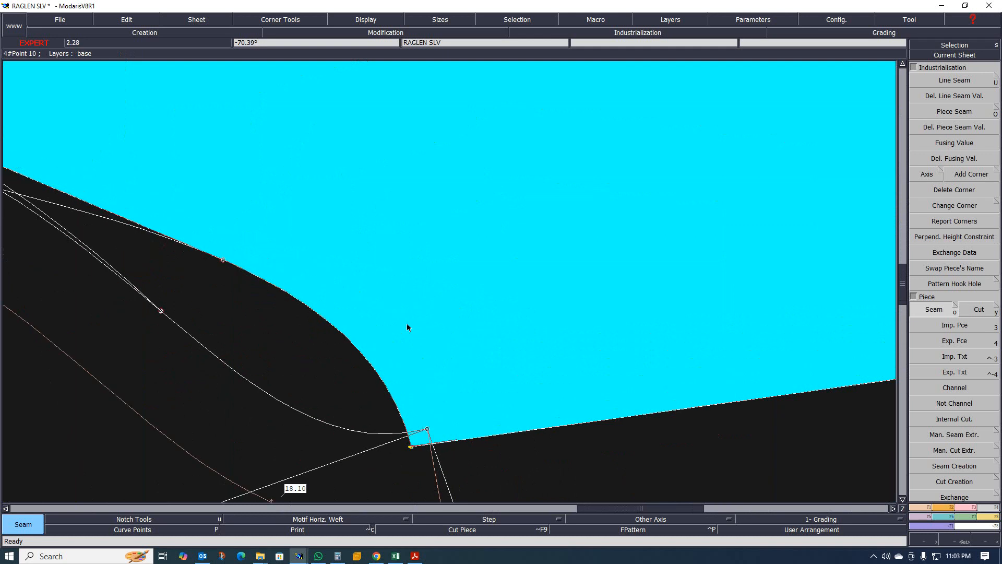
{"action": "scroll", "coordinate": [436, 202], "scroll_direction": "down", "scroll_amount": 5}
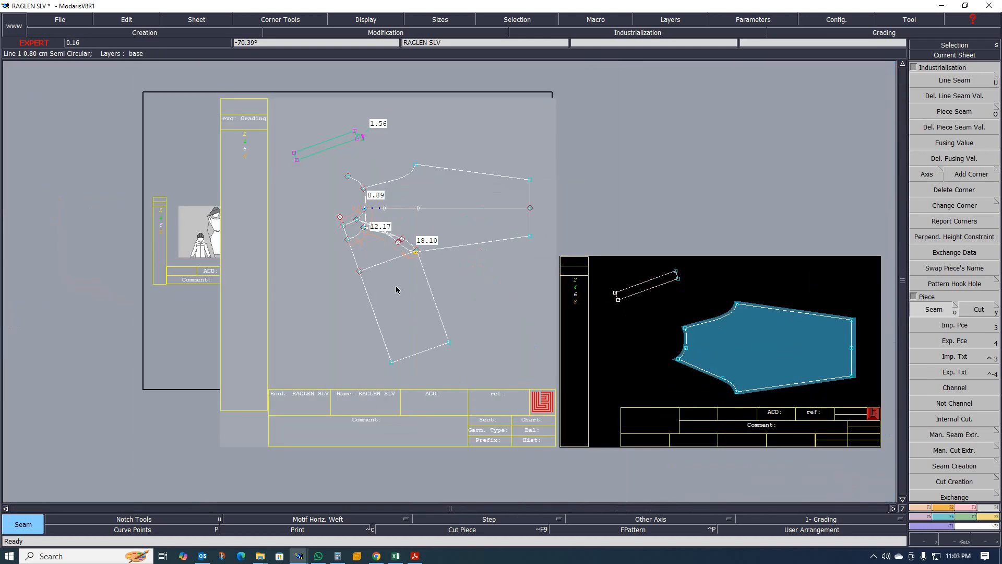
{"action": "scroll", "coordinate": [398, 286], "scroll_direction": "up", "scroll_amount": 1}
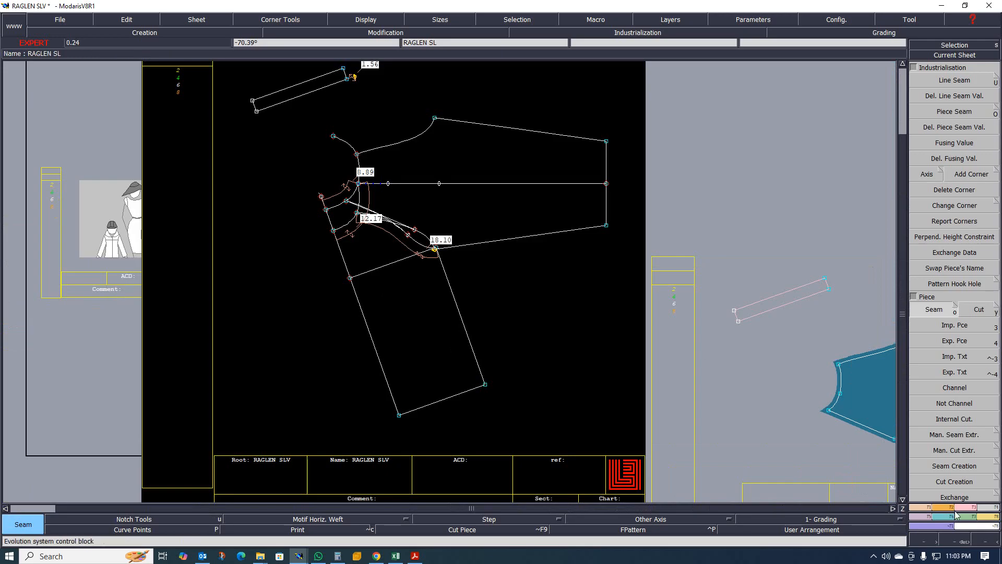
- Rotate the sleeve with Rotation 2pts so the clicked sleeve line becomes horizontal
{"action": "left_click", "coordinate": [940, 510]}
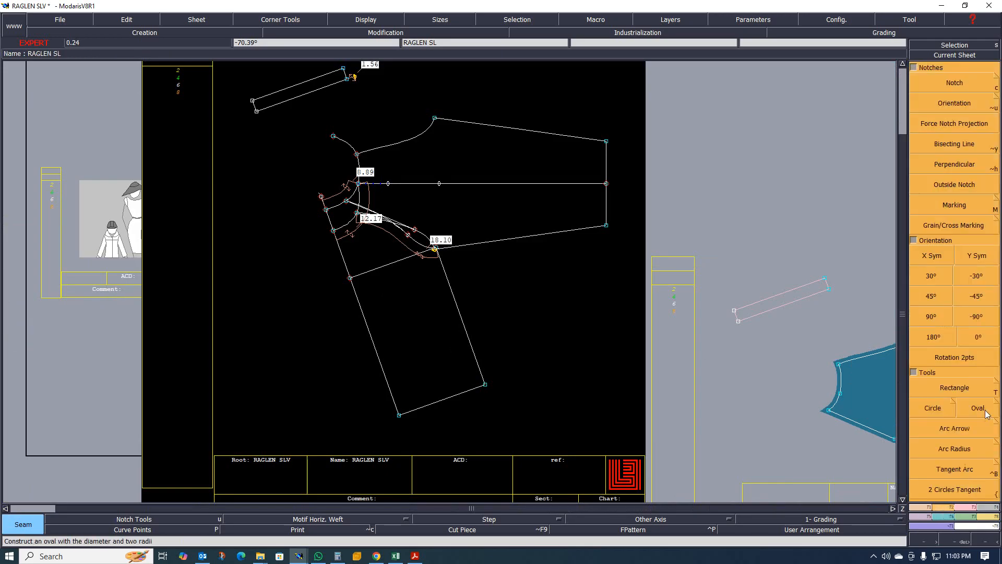
{"action": "left_click", "coordinate": [964, 359]}
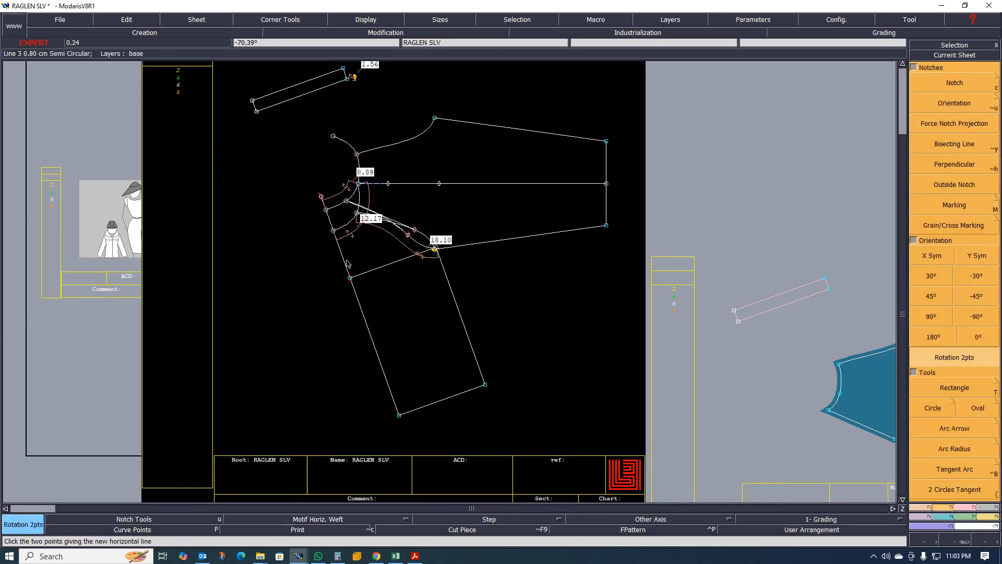
{"action": "left_click", "coordinate": [376, 358]}
{"action": "scroll", "coordinate": [376, 300], "scroll_direction": "up", "scroll_amount": 2}
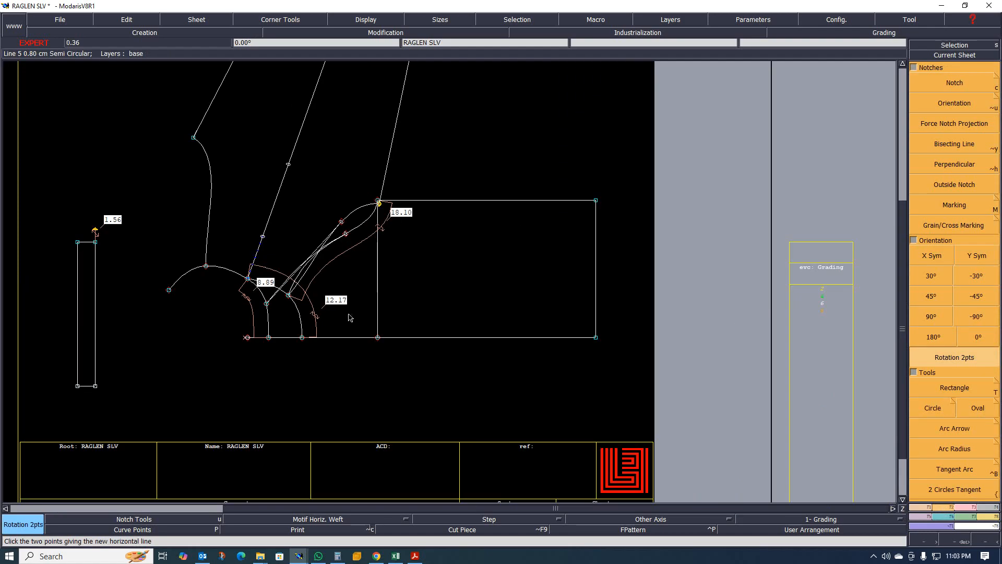
{"action": "scroll", "coordinate": [278, 301], "scroll_direction": "up", "scroll_amount": 1}
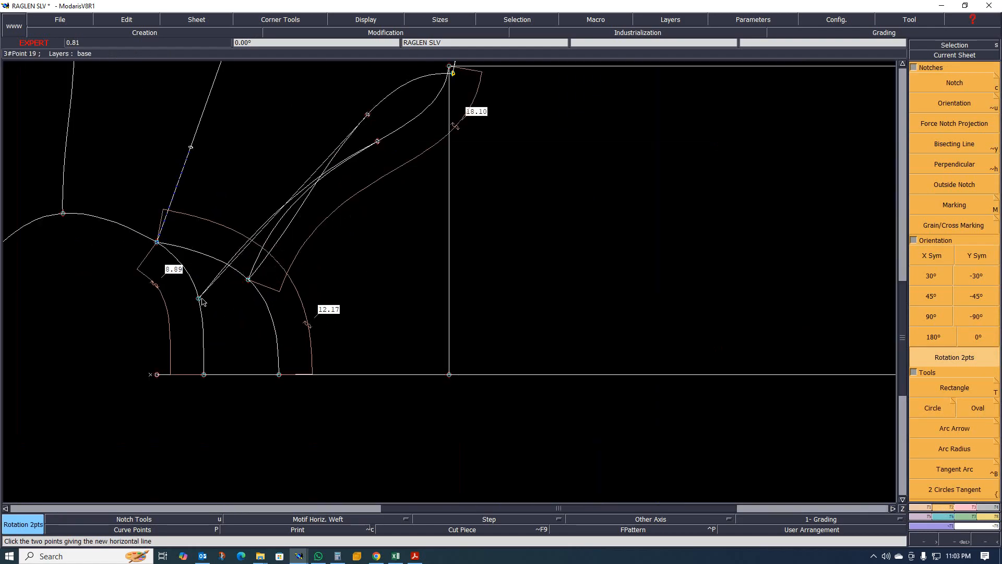
- Examine the rotated sleeve's underarm and raglan areas and their highlighted regions by zooming in and out
{"action": "key", "text": "s"}
{"action": "scroll", "coordinate": [292, 249], "scroll_direction": "up", "scroll_amount": 1}
{"action": "scroll", "coordinate": [286, 248], "scroll_direction": "down", "scroll_amount": 1}
{"action": "scroll", "coordinate": [255, 238], "scroll_direction": "up", "scroll_amount": 2}
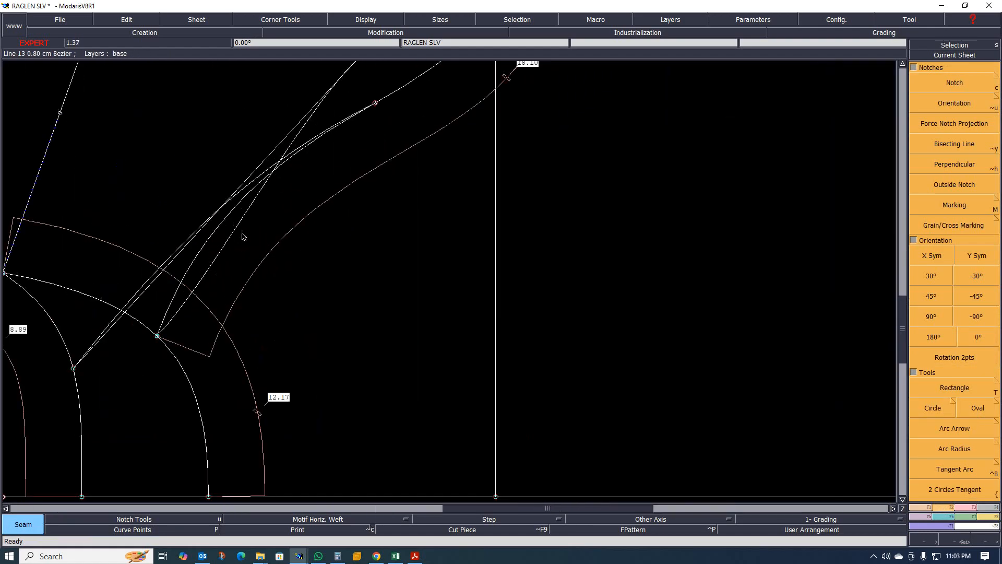
{"action": "scroll", "coordinate": [295, 305], "scroll_direction": "down", "scroll_amount": 2}
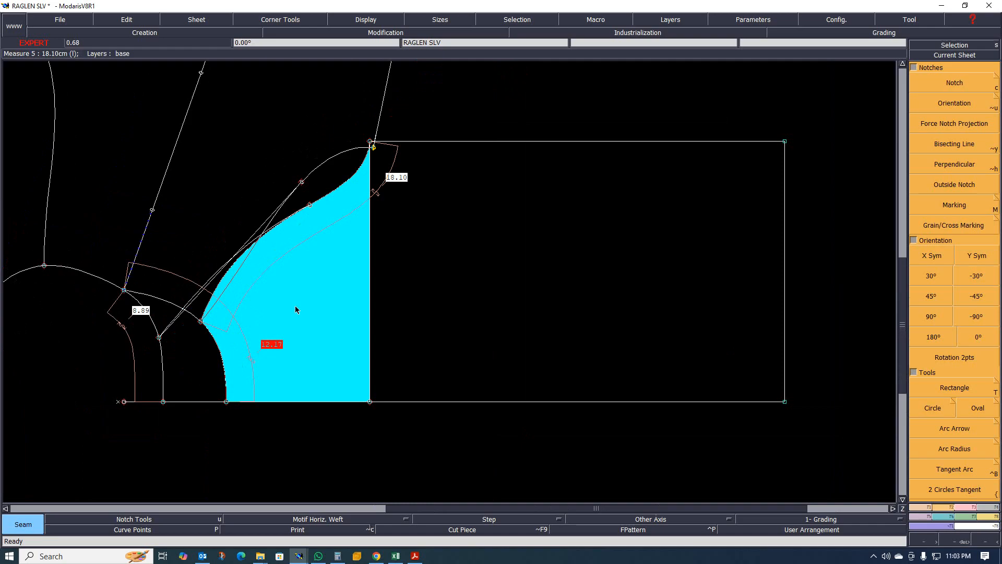
{"action": "scroll", "coordinate": [381, 167], "scroll_direction": "up", "scroll_amount": 2}
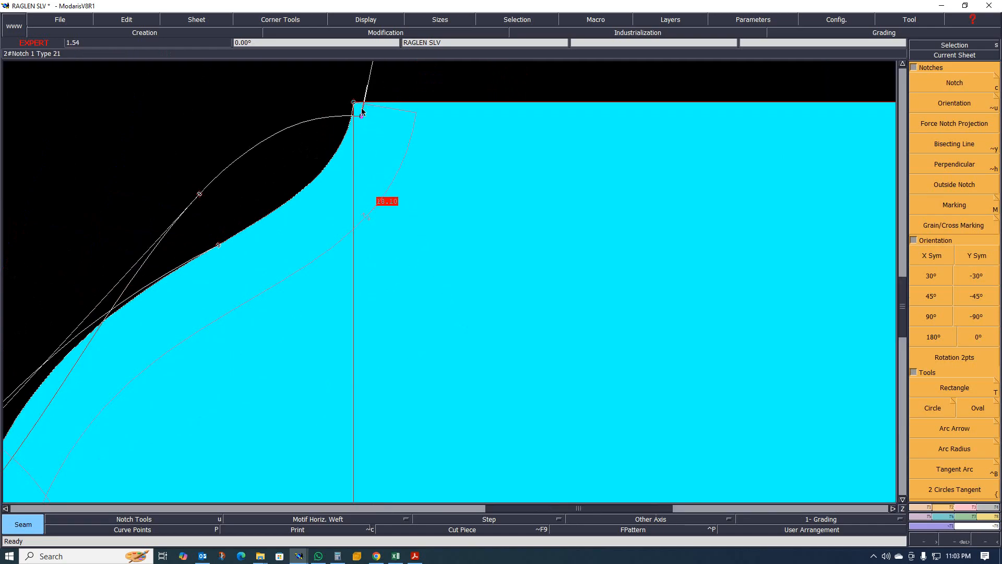
{"action": "scroll", "coordinate": [357, 116], "scroll_direction": "up", "scroll_amount": 1}
{"action": "scroll", "coordinate": [357, 116], "scroll_direction": "down", "scroll_amount": 4}
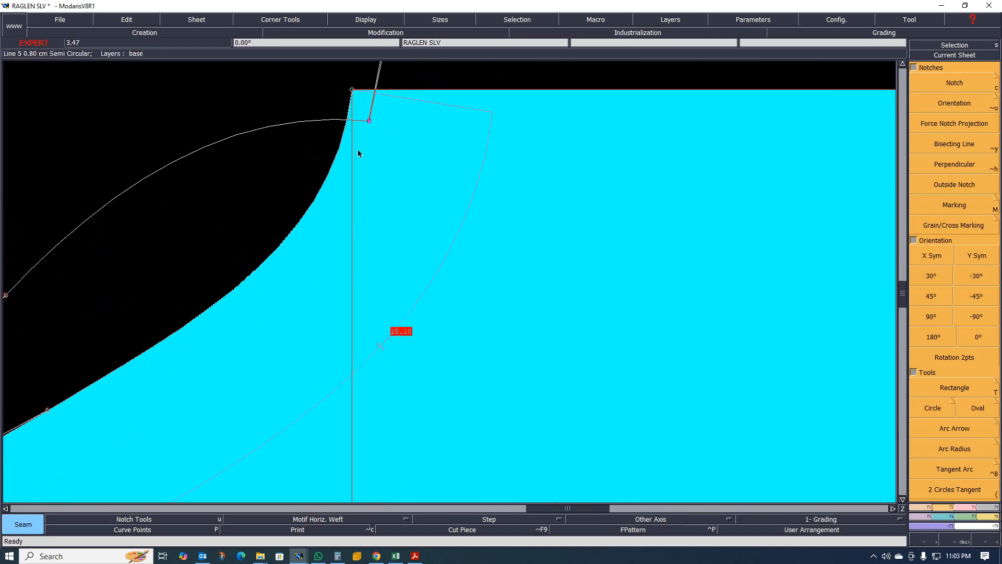
{"action": "scroll", "coordinate": [388, 294], "scroll_direction": "up", "scroll_amount": 2}
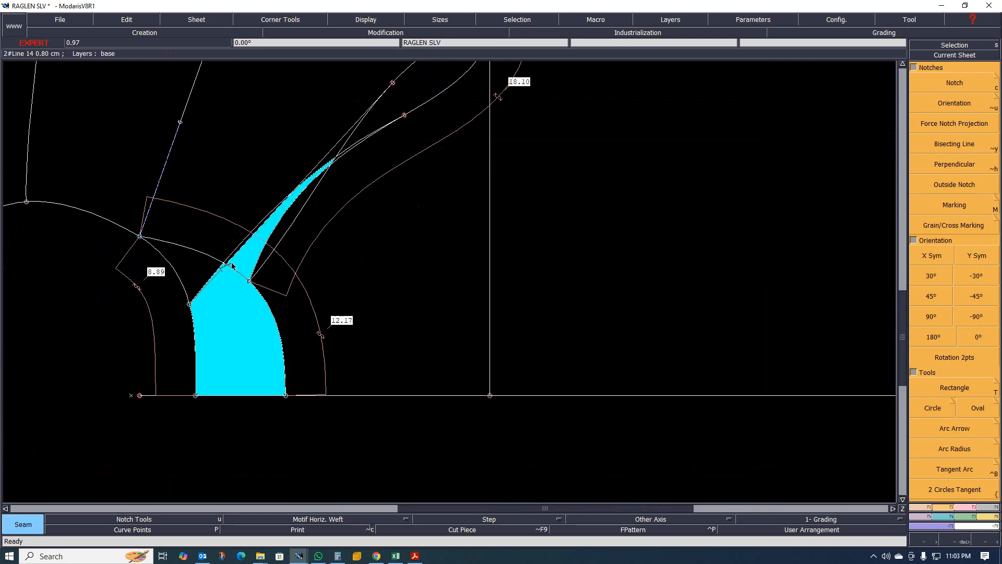
{"action": "scroll", "coordinate": [310, 252], "scroll_direction": "up", "scroll_amount": 1}
{"action": "scroll", "coordinate": [329, 260], "scroll_direction": "down", "scroll_amount": 1}
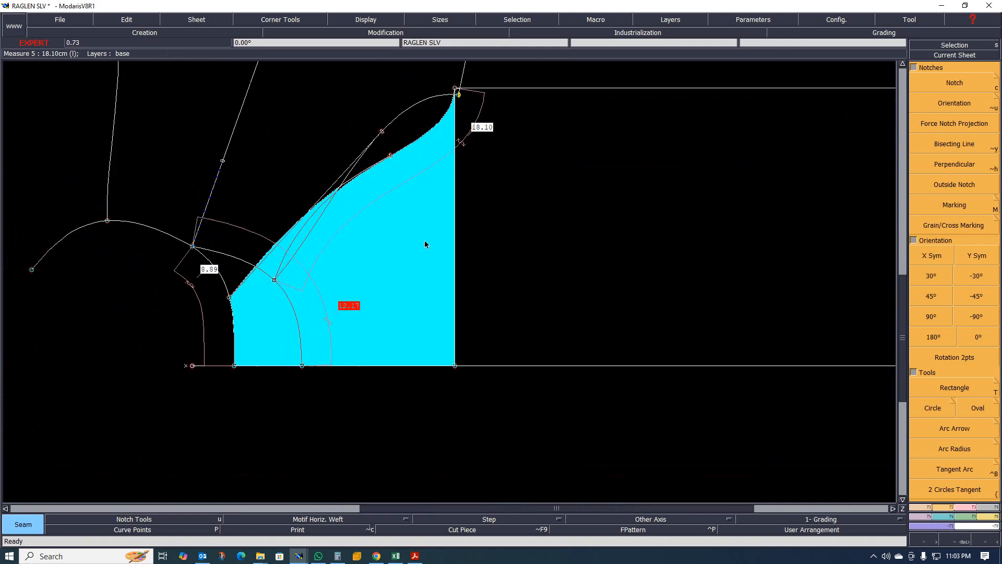
- Delete the small curved piece sheet from the desk
{"action": "scroll", "coordinate": [426, 233], "scroll_direction": "up", "scroll_amount": 2}
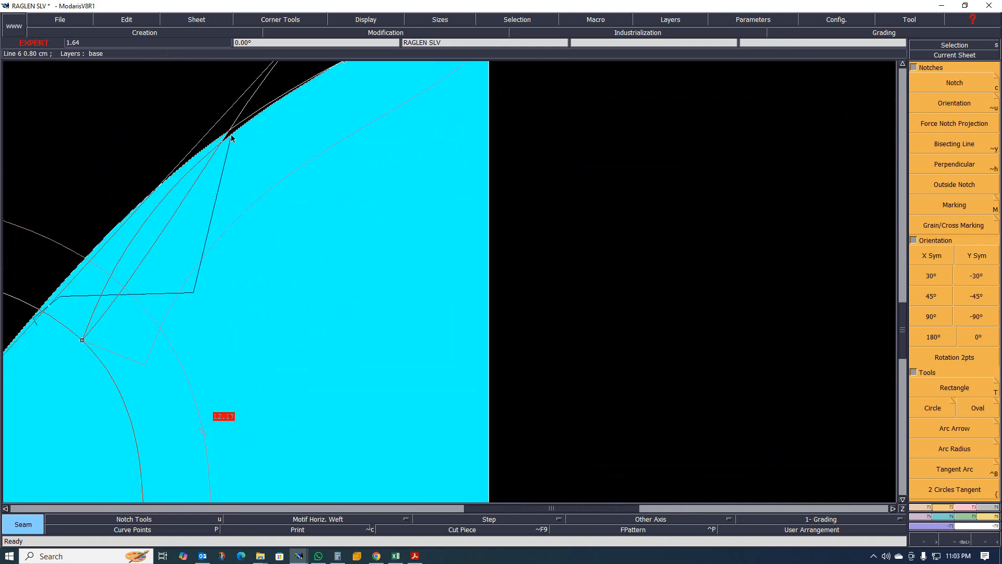
{"action": "scroll", "coordinate": [212, 245], "scroll_direction": "down", "scroll_amount": 2}
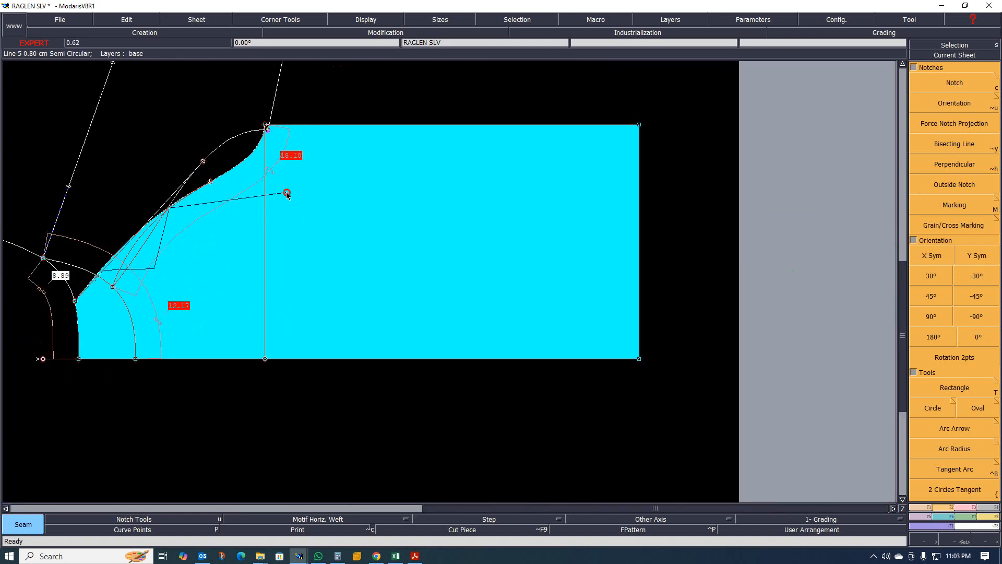
{"action": "scroll", "coordinate": [266, 162], "scroll_direction": "up", "scroll_amount": 2}
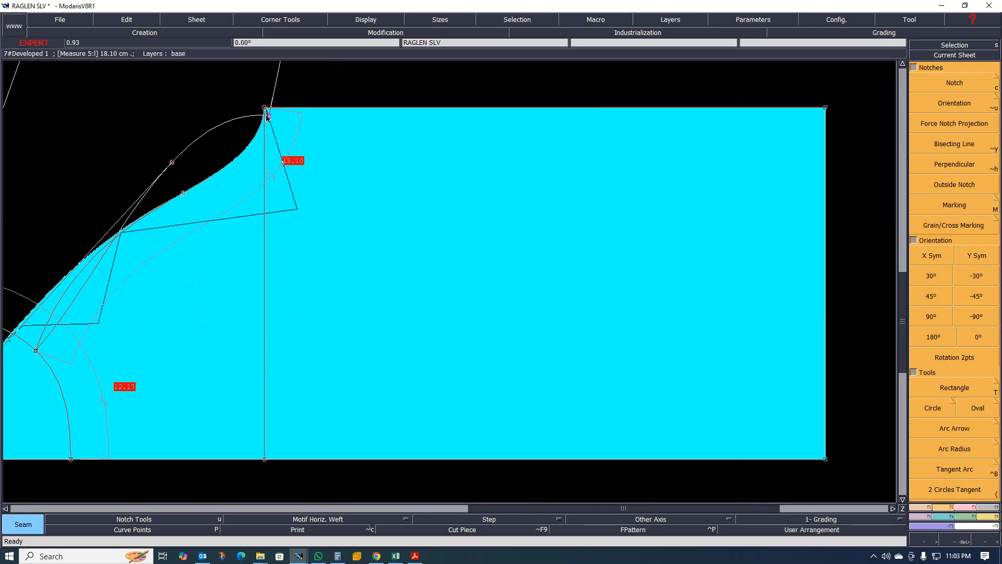
{"action": "scroll", "coordinate": [266, 110], "scroll_direction": "up", "scroll_amount": 2}
{"action": "scroll", "coordinate": [261, 118], "scroll_direction": "down", "scroll_amount": 2}
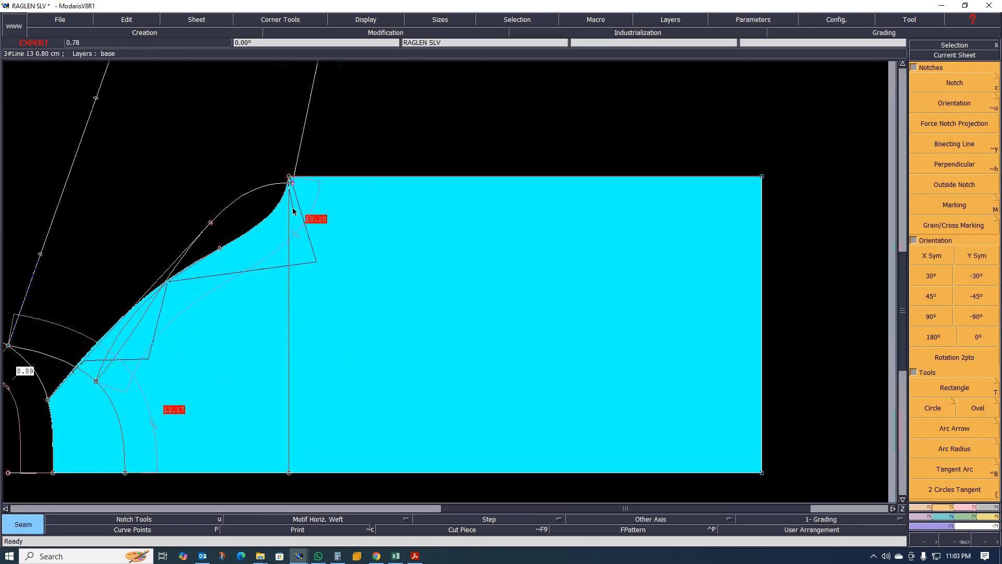
{"action": "scroll", "coordinate": [437, 284], "scroll_direction": "down", "scroll_amount": 3}
{"action": "key", "text": "j"}
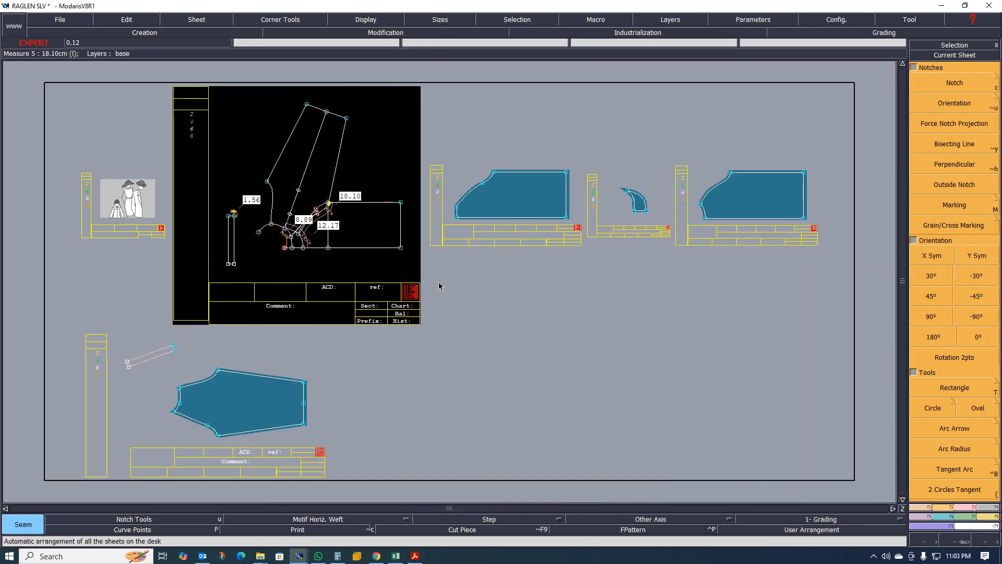
{"action": "scroll", "coordinate": [537, 188], "scroll_direction": "up", "scroll_amount": 1}
{"action": "scroll", "coordinate": [454, 217], "scroll_direction": "down", "scroll_amount": 1}
{"action": "scroll", "coordinate": [578, 218], "scroll_direction": "up", "scroll_amount": 1}
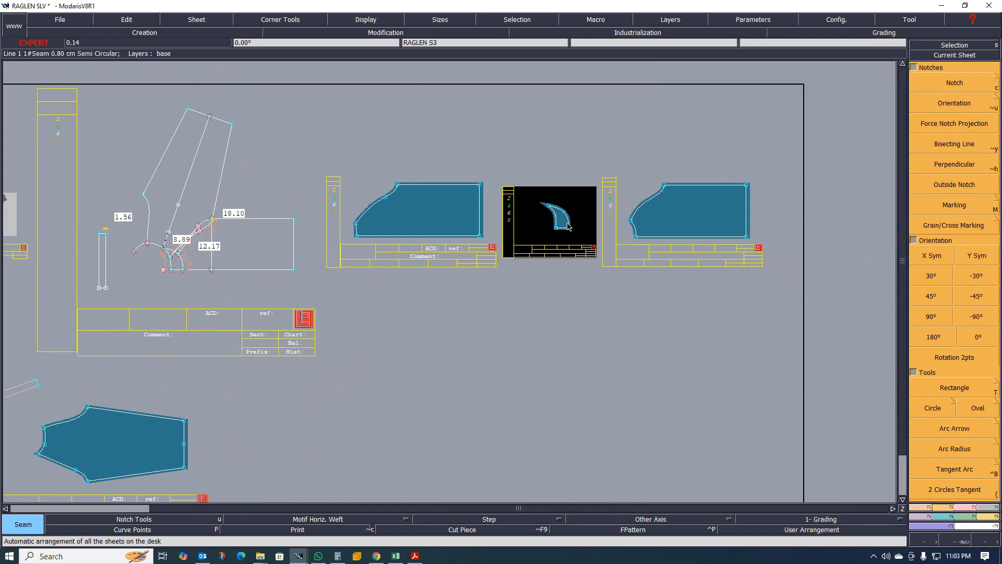
{"action": "key", "text": "Delete"}
- Mirror the half sleeve piece about its straight bottom edge with Sym 2Pts to make a full sleeve
{"action": "scroll", "coordinate": [399, 220], "scroll_direction": "up", "scroll_amount": 1}
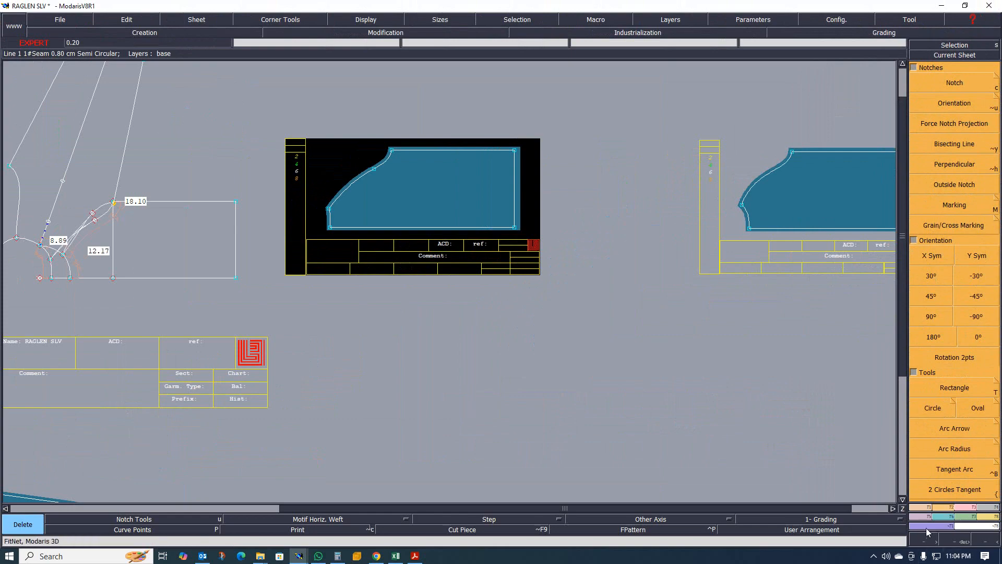
{"action": "left_click", "coordinate": [937, 527]}
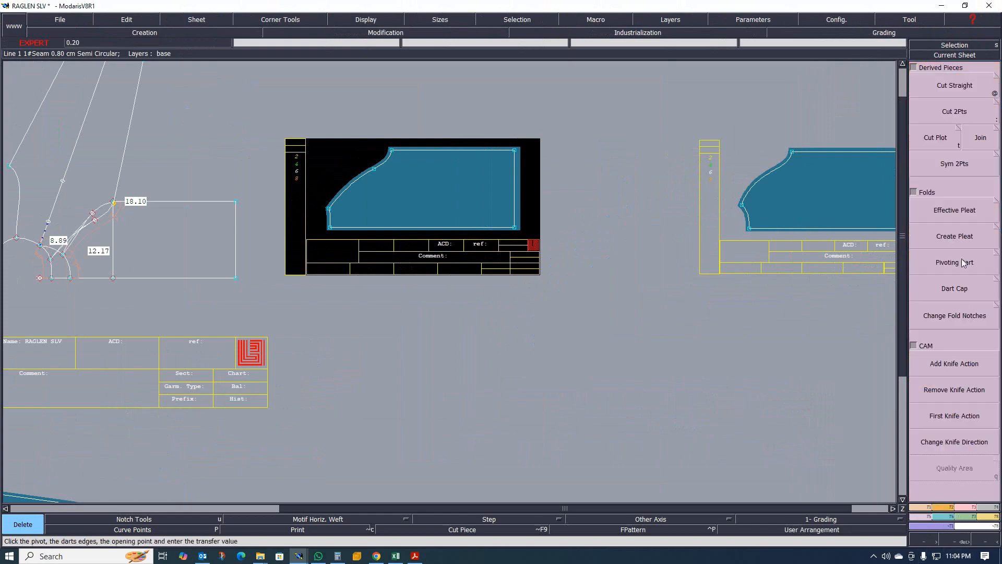
{"action": "left_click", "coordinate": [952, 163]}
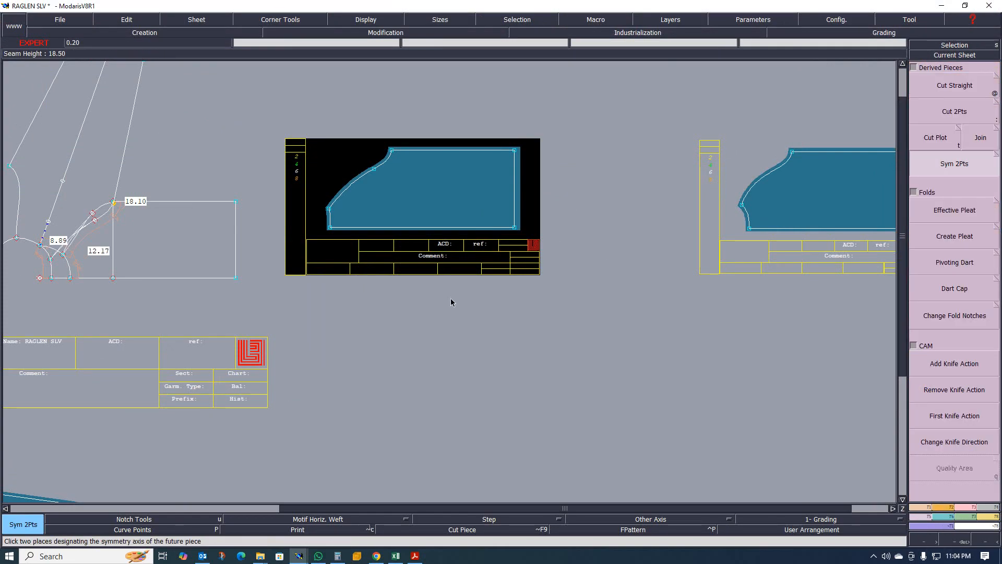
{"action": "left_click", "coordinate": [514, 227]}
{"action": "key", "text": "Page_Down"}
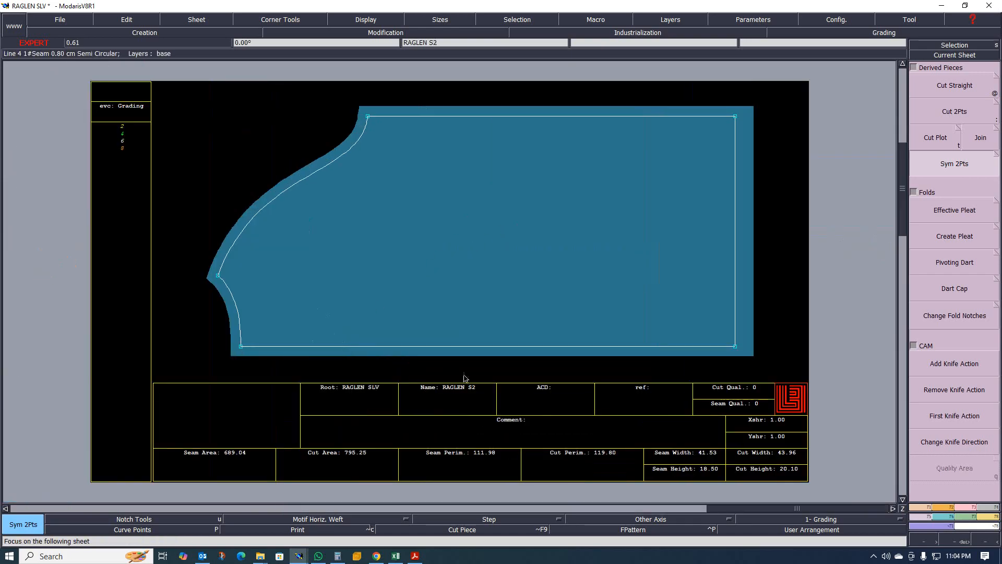
{"action": "left_click", "coordinate": [723, 353]}
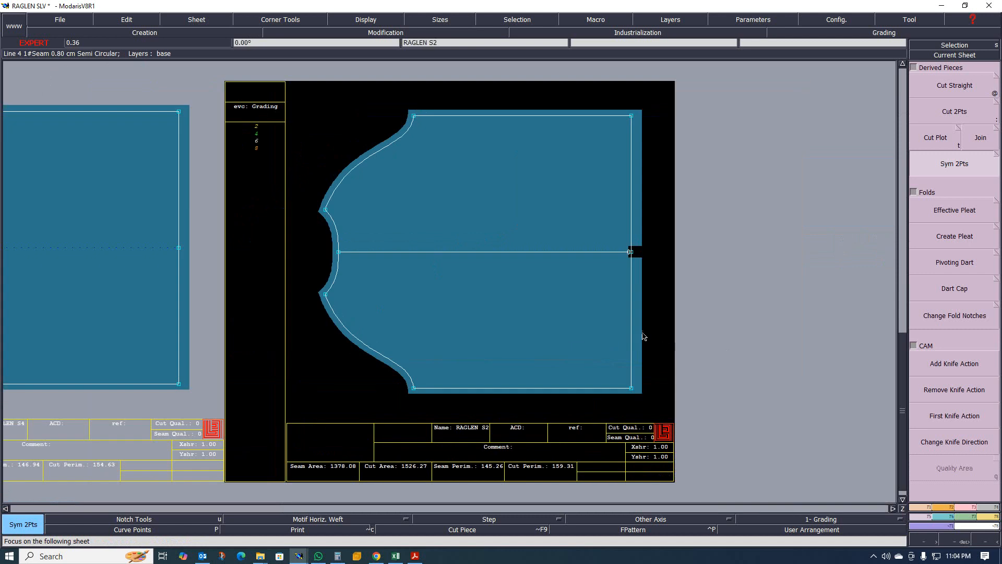
{"action": "key", "text": "ctrl+z"}
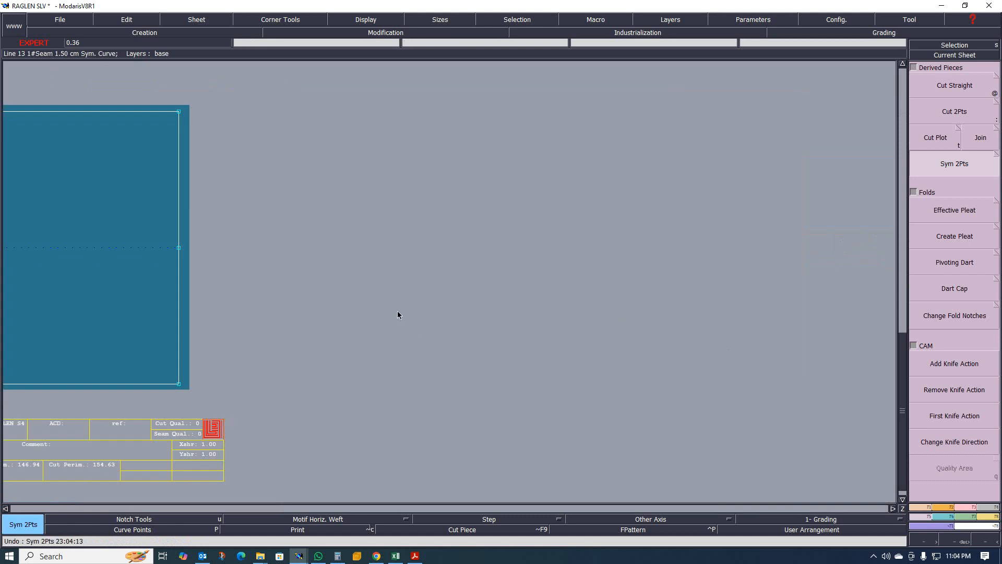
{"action": "key", "text": "Home"}
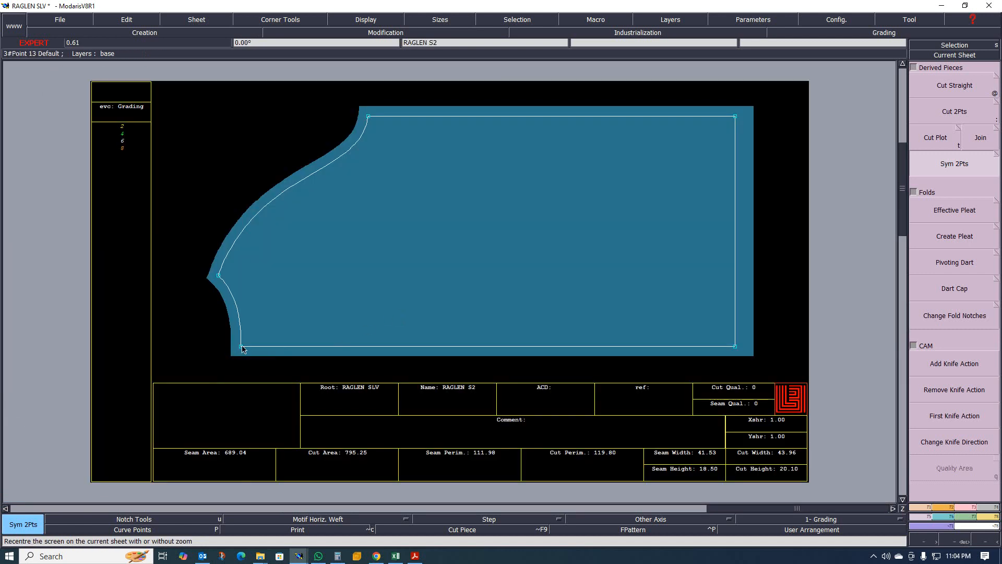
{"action": "left_click", "coordinate": [734, 347]}
{"action": "key", "text": "j"}
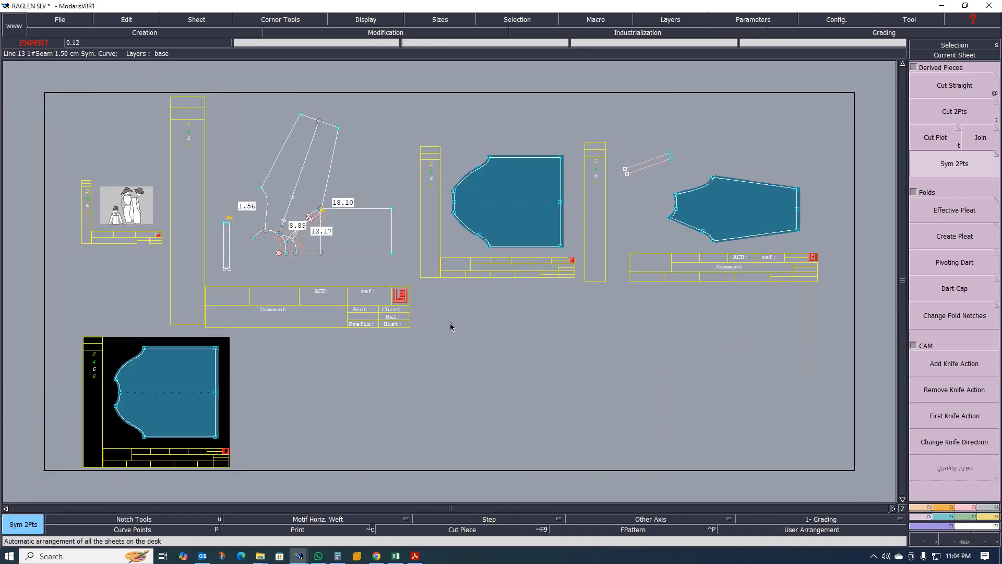
- Mirror the neck rib piece about its short bottom edge with Sym 2Pts
{"action": "scroll", "coordinate": [412, 265], "scroll_direction": "down", "scroll_amount": 1}
{"action": "scroll", "coordinate": [456, 283], "scroll_direction": "up", "scroll_amount": 1}
{"action": "scroll", "coordinate": [242, 244], "scroll_direction": "up", "scroll_amount": 2}
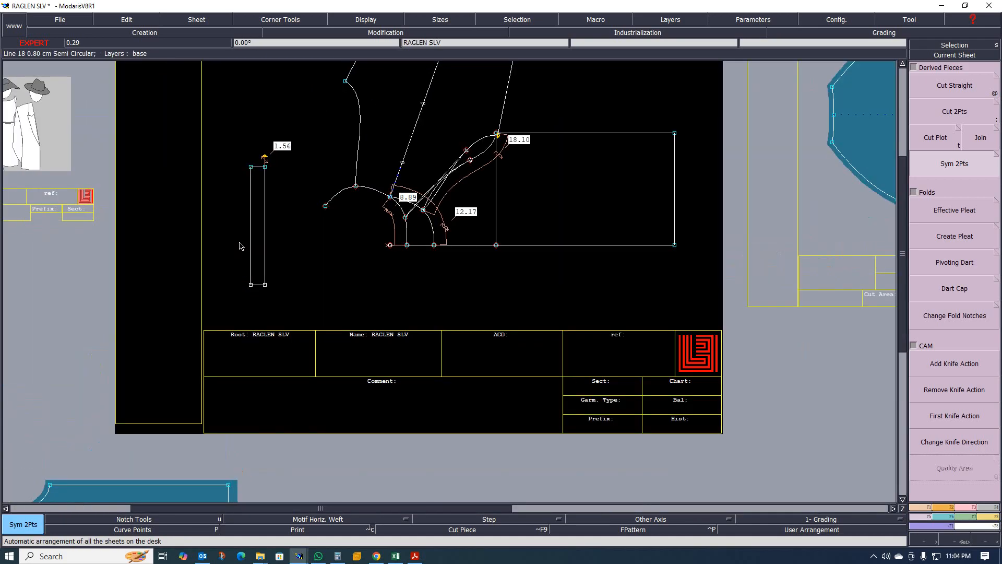
{"action": "left_click", "coordinate": [255, 209]}
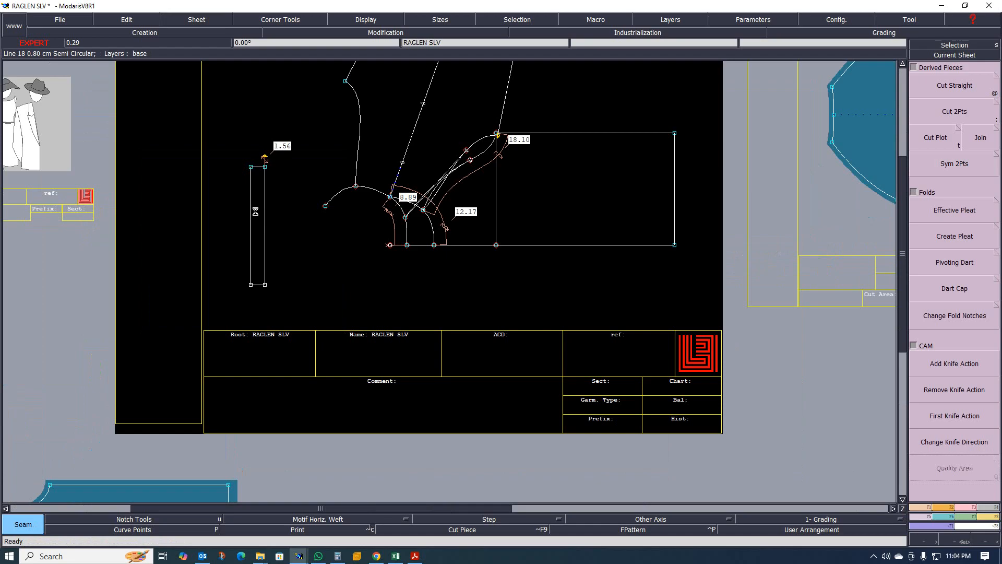
{"action": "key", "text": "j"}
{"action": "scroll", "coordinate": [424, 242], "scroll_direction": "up", "scroll_amount": 2}
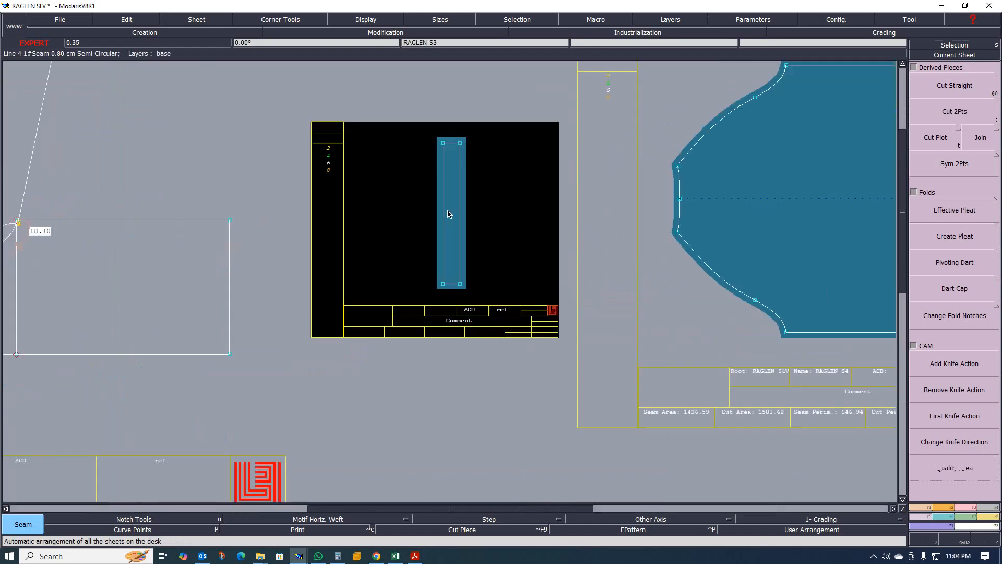
{"action": "left_click", "coordinate": [949, 165]}
{"action": "left_click", "coordinate": [443, 284]}
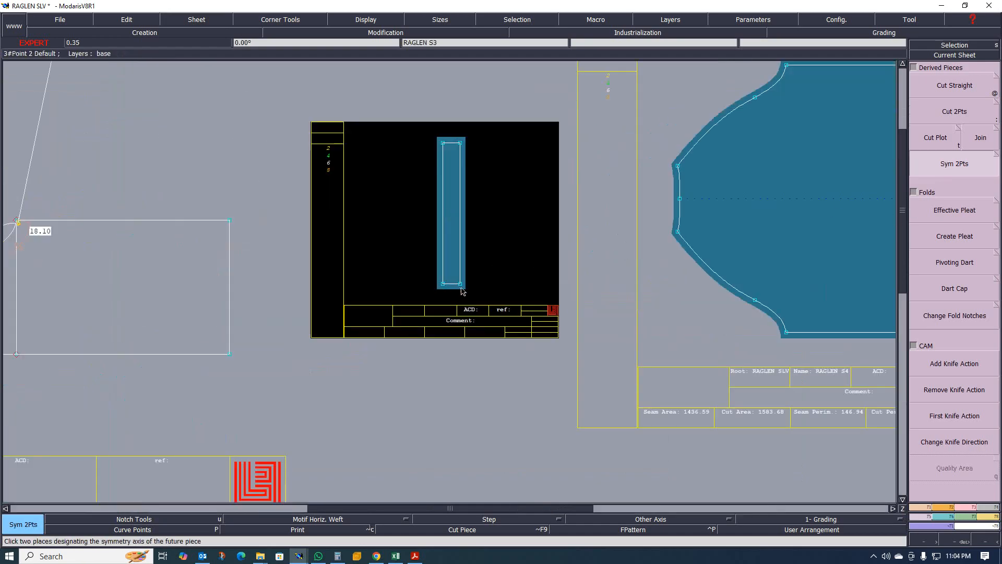
{"action": "left_click", "coordinate": [461, 284]}
{"action": "key", "text": "j"}
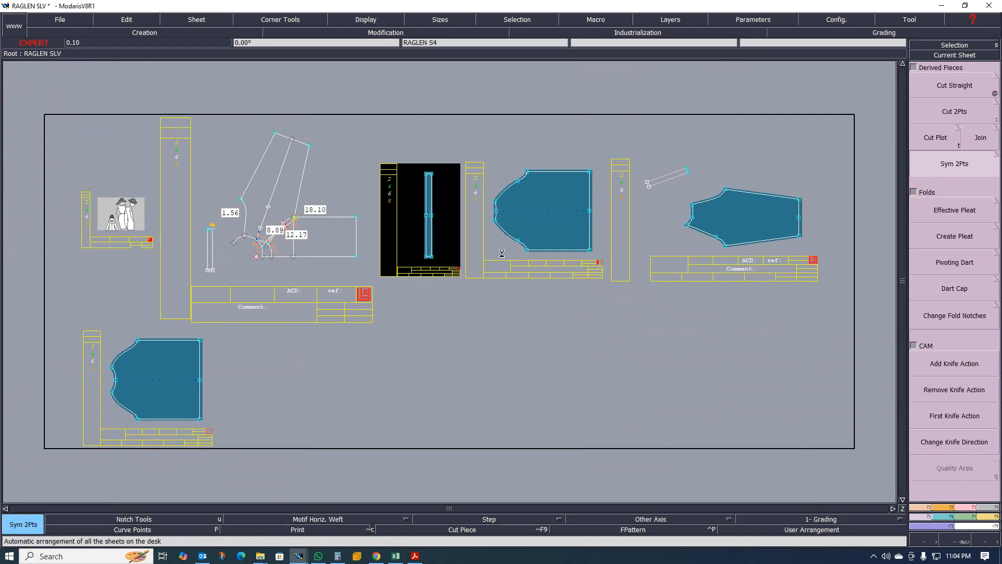
- Display the sleeve pieces' curves in all sizes
{"action": "scroll", "coordinate": [612, 213], "scroll_direction": "up", "scroll_amount": 1}
{"action": "scroll", "coordinate": [487, 197], "scroll_direction": "down", "scroll_amount": 1}
{"action": "left_click", "coordinate": [487, 196]}
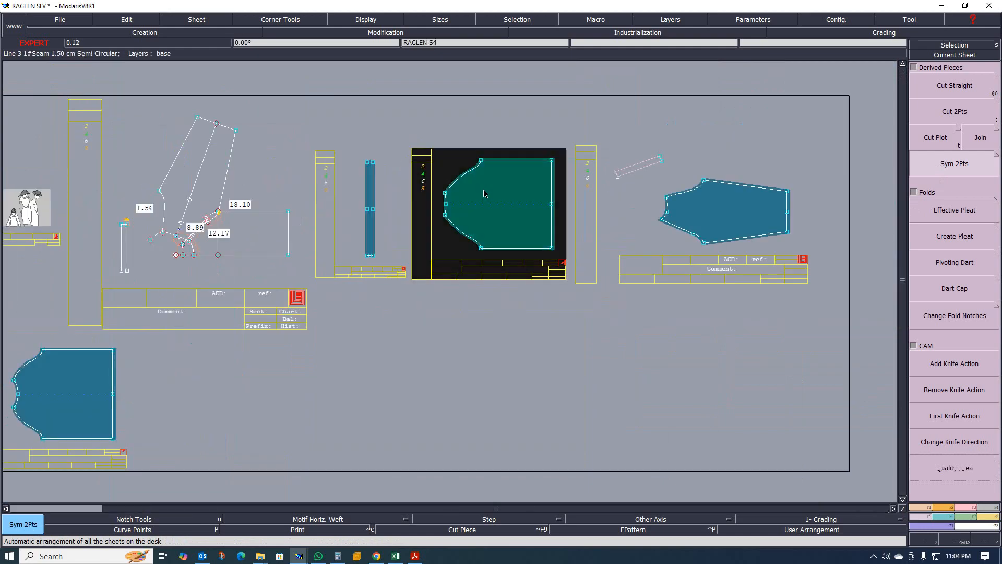
{"action": "key", "text": "F9"}
{"action": "key", "text": "F10"}
{"action": "left_click", "coordinate": [709, 202]}
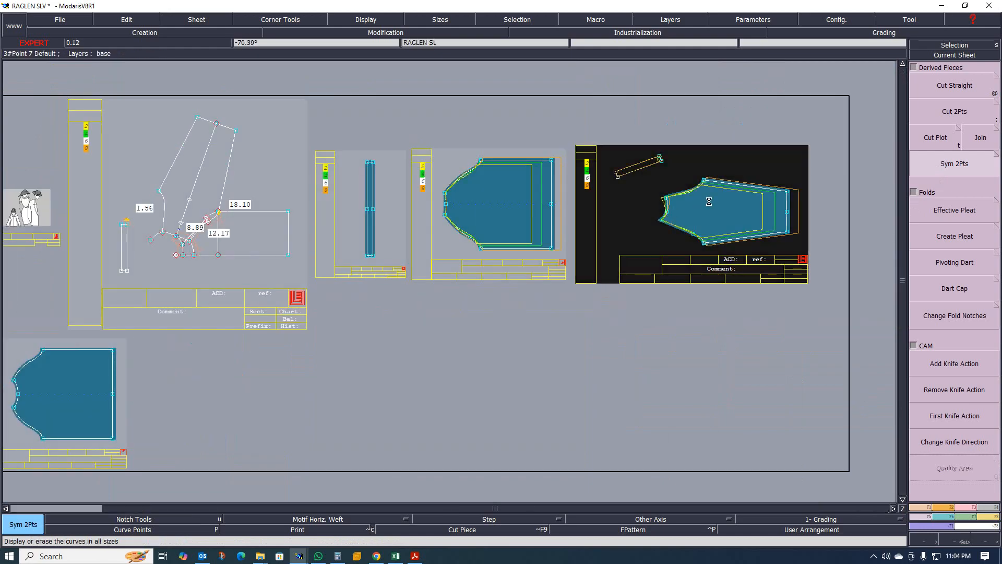
- Examine the nested sizes along the sleeve's underarm and raglan curves
{"action": "scroll", "coordinate": [701, 225], "scroll_direction": "up", "scroll_amount": 3}
{"action": "scroll", "coordinate": [700, 240], "scroll_direction": "down", "scroll_amount": 3}
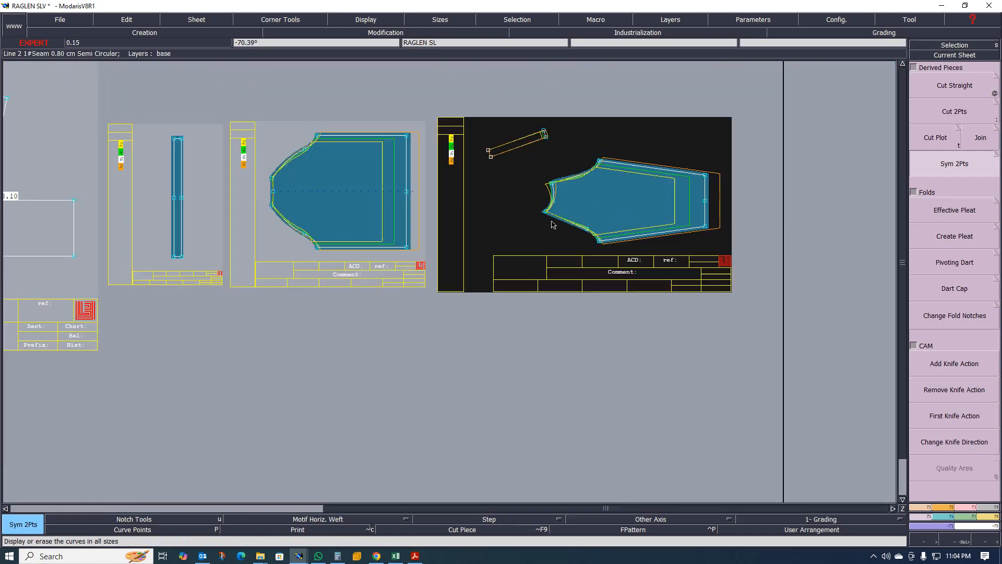
{"action": "scroll", "coordinate": [559, 214], "scroll_direction": "up", "scroll_amount": 2}
{"action": "scroll", "coordinate": [560, 214], "scroll_direction": "up", "scroll_amount": 2}
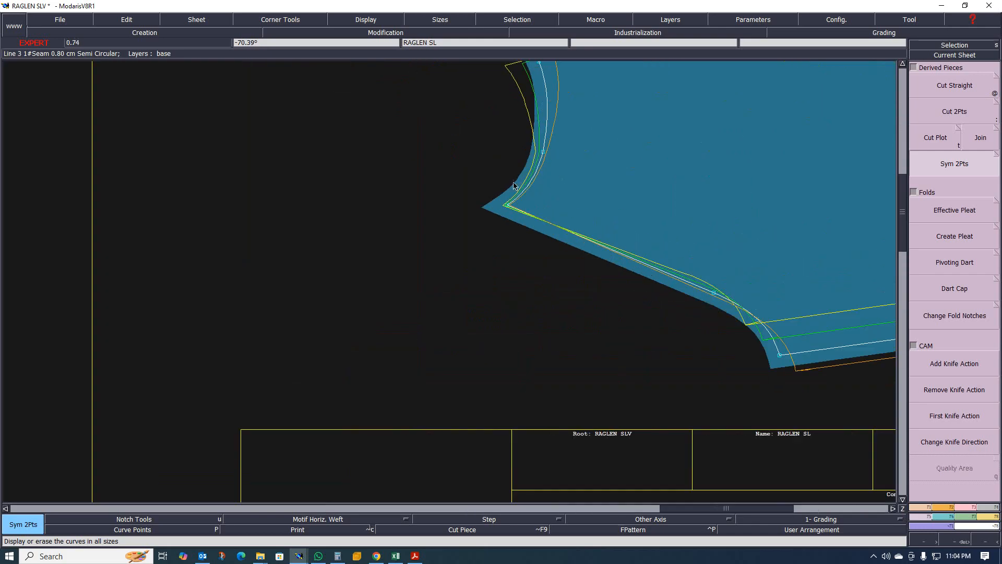
{"action": "scroll", "coordinate": [528, 171], "scroll_direction": "down", "scroll_amount": 3}
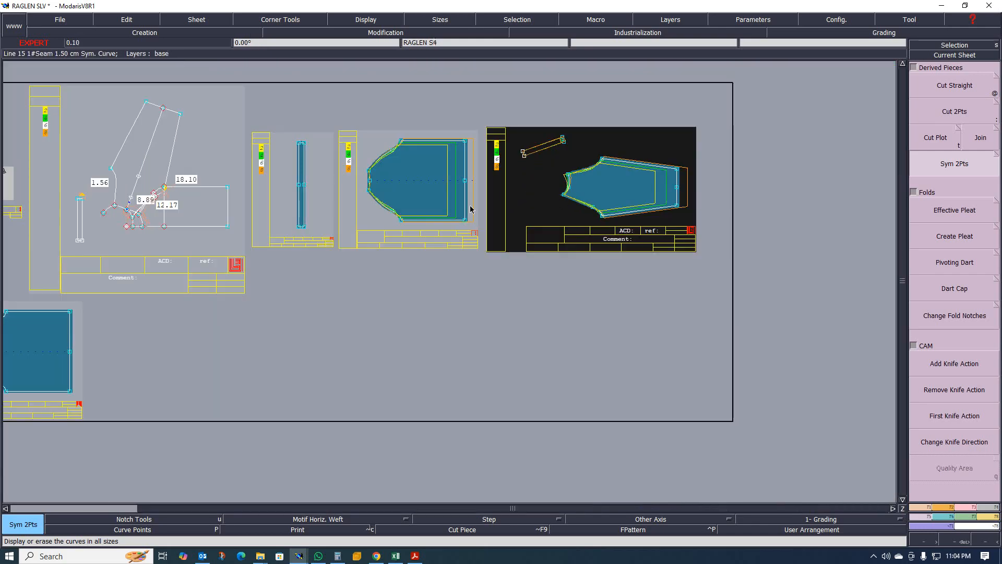
{"action": "scroll", "coordinate": [166, 188], "scroll_direction": "up", "scroll_amount": 2}
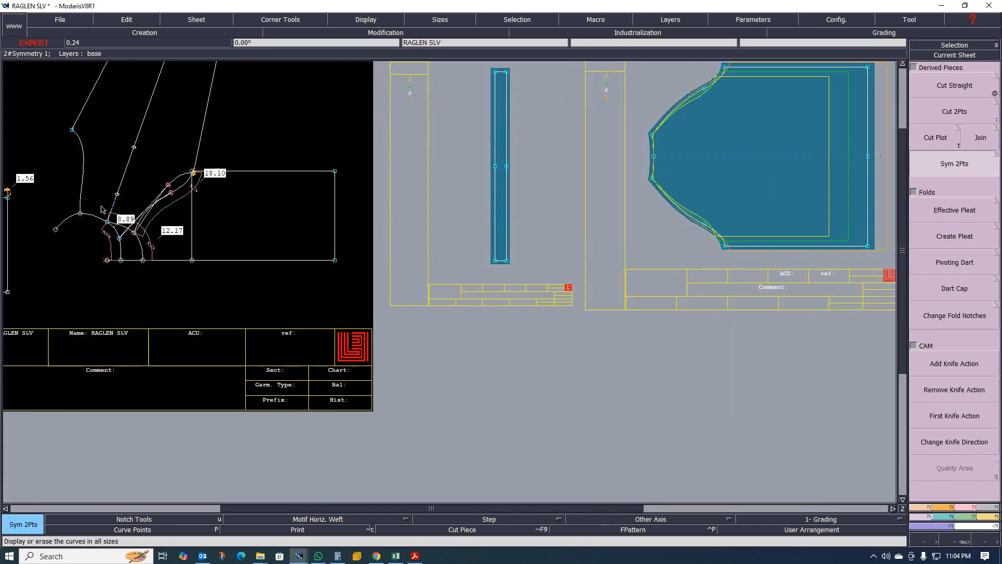
{"action": "scroll", "coordinate": [103, 209], "scroll_direction": "up", "scroll_amount": 4}
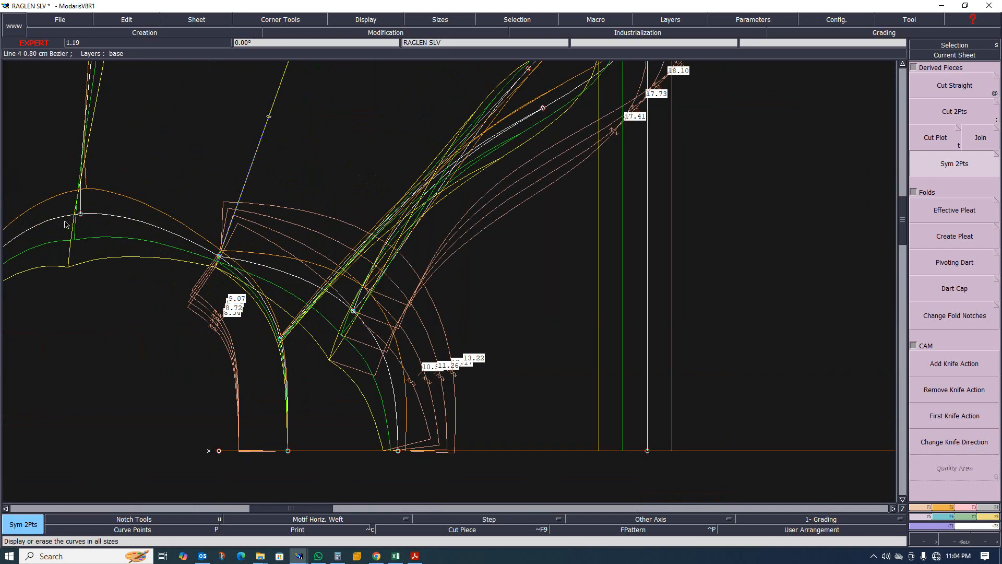
{"action": "scroll", "coordinate": [65, 225], "scroll_direction": "down", "scroll_amount": 1}
{"action": "scroll", "coordinate": [67, 221], "scroll_direction": "up", "scroll_amount": 1}
{"action": "scroll", "coordinate": [273, 302], "scroll_direction": "up", "scroll_amount": 1}
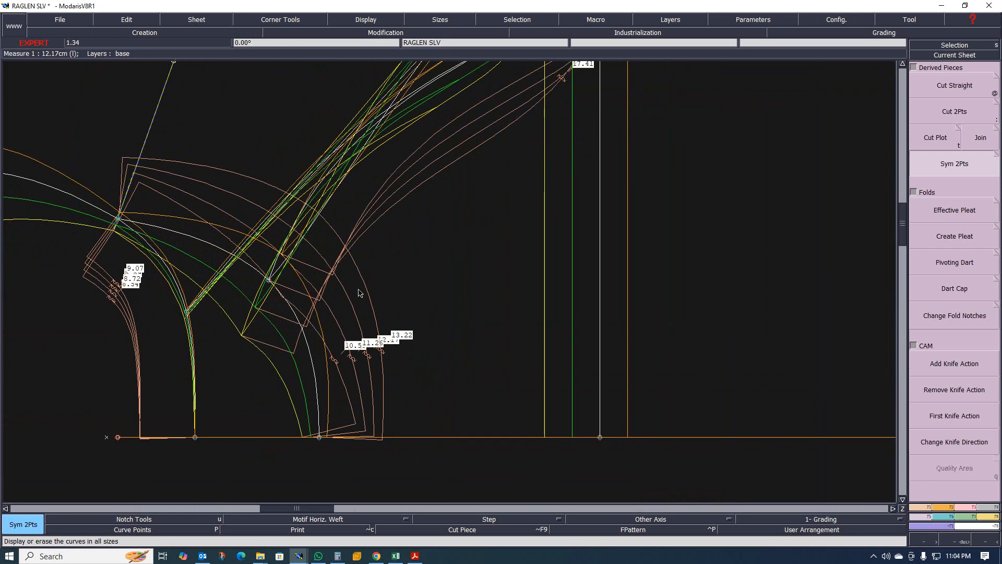
{"action": "scroll", "coordinate": [300, 303], "scroll_direction": "down", "scroll_amount": 2}
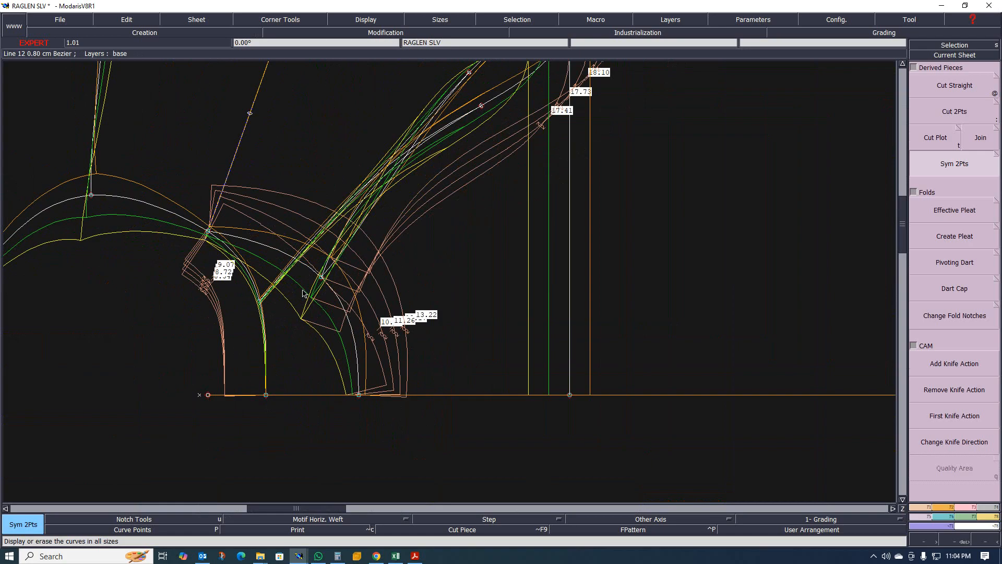
{"action": "scroll", "coordinate": [284, 282], "scroll_direction": "down", "scroll_amount": 5}
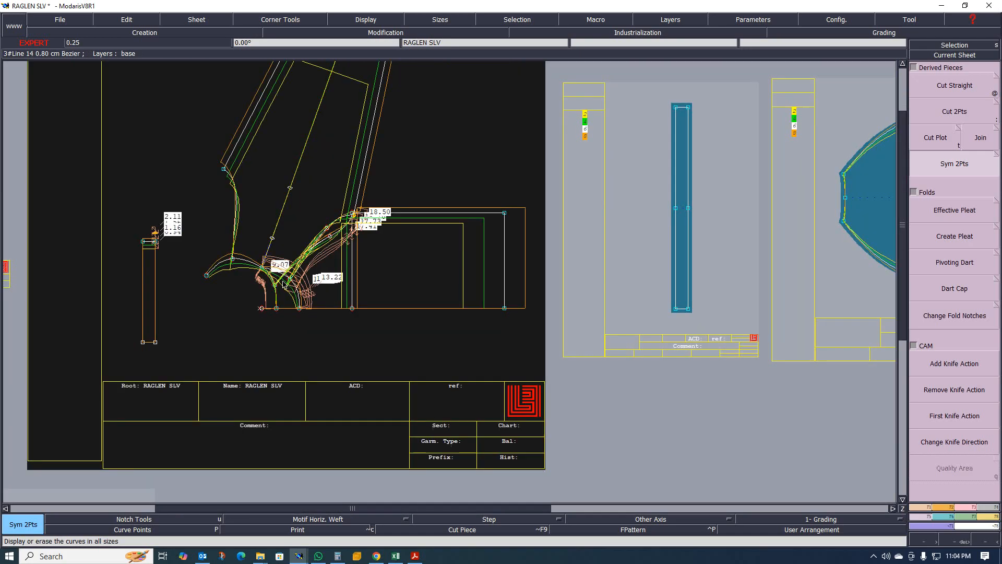
{"action": "scroll", "coordinate": [269, 270], "scroll_direction": "up", "scroll_amount": 5}
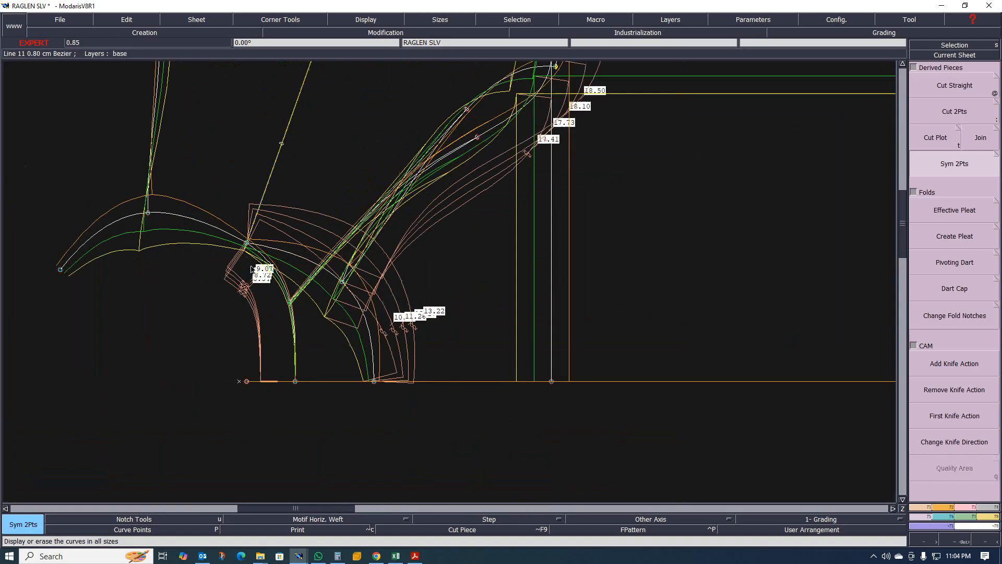
- Apply proportional grading with GraPro to the raglan points between the underarm point and the sleeve base point
{"action": "left_click", "coordinate": [944, 524]}
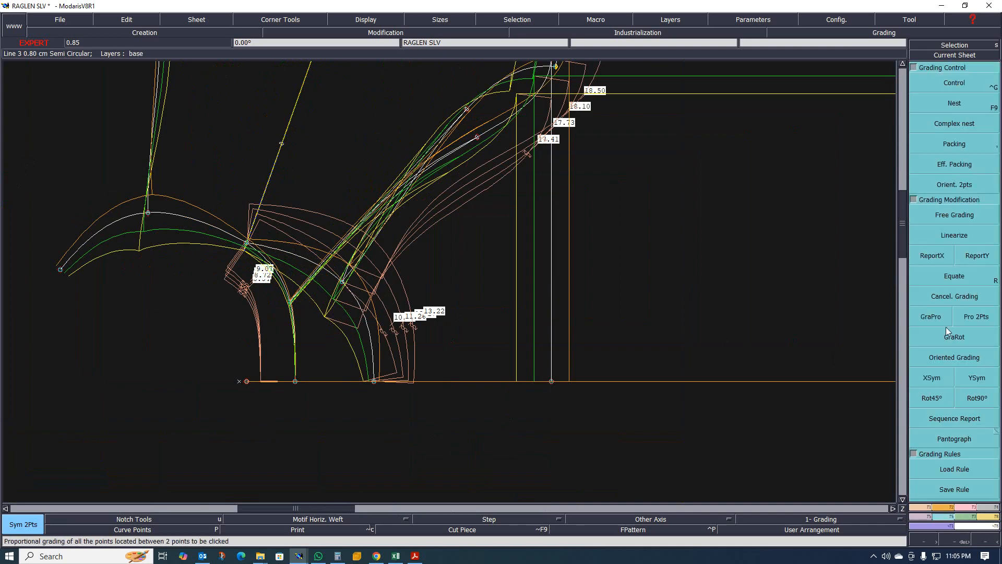
{"action": "left_click", "coordinate": [926, 323]}
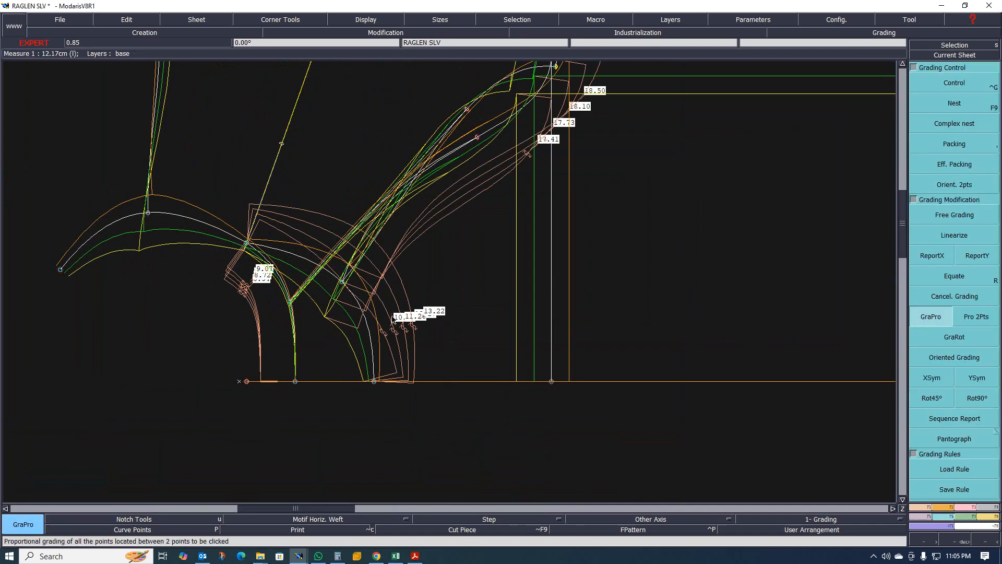
{"action": "left_click", "coordinate": [247, 243]}
{"action": "left_click", "coordinate": [375, 382]}
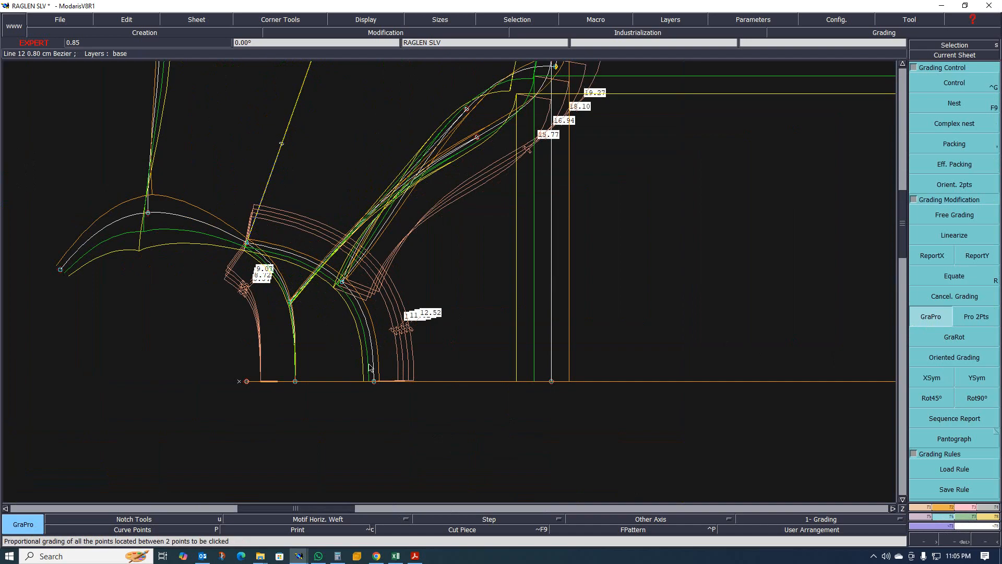
{"action": "scroll", "coordinate": [308, 308], "scroll_direction": "down", "scroll_amount": 5}
{"action": "scroll", "coordinate": [233, 265], "scroll_direction": "up", "scroll_amount": 2}
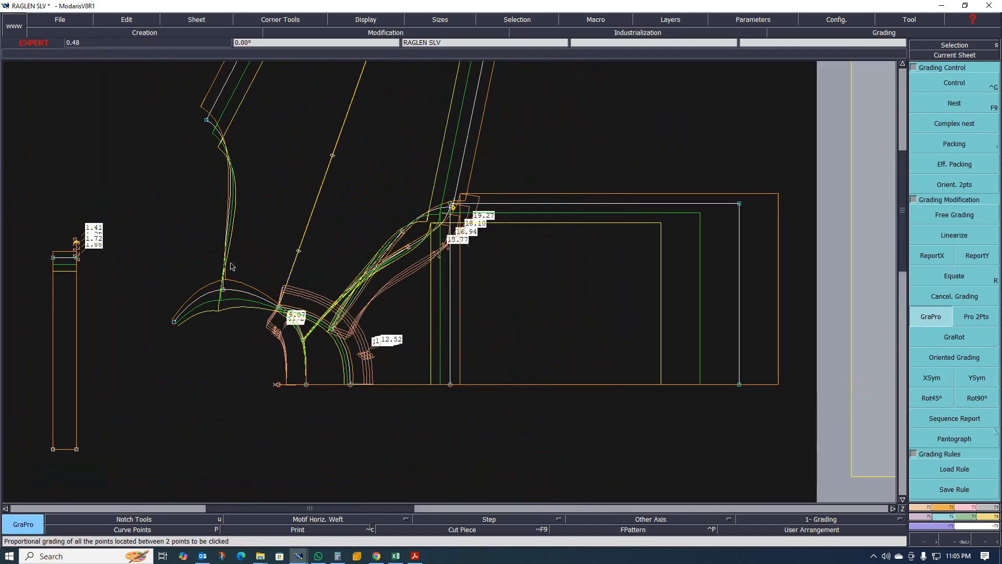
{"action": "scroll", "coordinate": [264, 314], "scroll_direction": "up", "scroll_amount": 2}
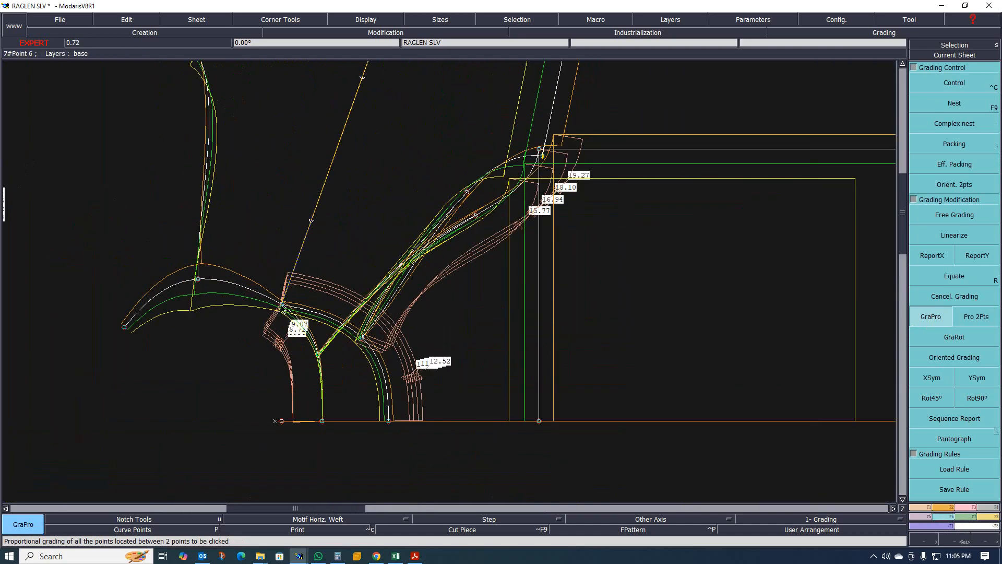
- Examine the graded sleeve and the other pattern pieces across the sheet layout
{"action": "left_click", "coordinate": [126, 329]}
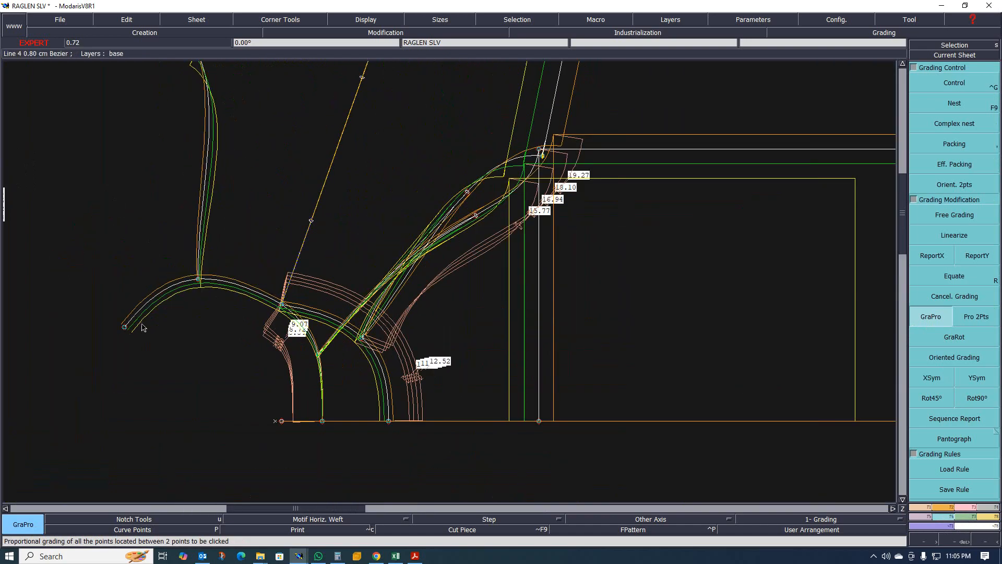
{"action": "scroll", "coordinate": [403, 342], "scroll_direction": "down", "scroll_amount": 5}
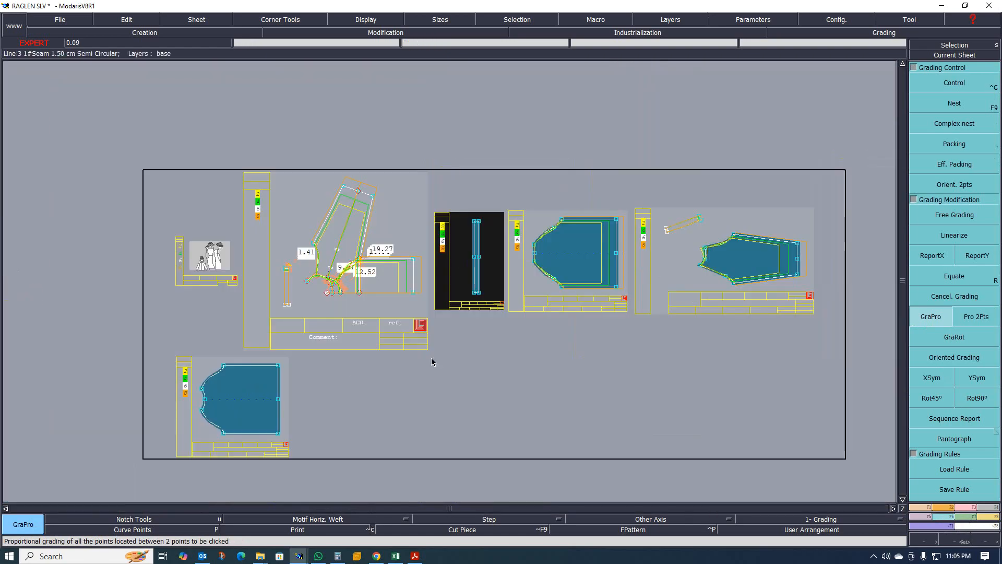
{"action": "scroll", "coordinate": [611, 314], "scroll_direction": "down", "scroll_amount": 1}
{"action": "scroll", "coordinate": [441, 298], "scroll_direction": "up", "scroll_amount": 5}
{"action": "scroll", "coordinate": [513, 258], "scroll_direction": "down", "scroll_amount": 3}
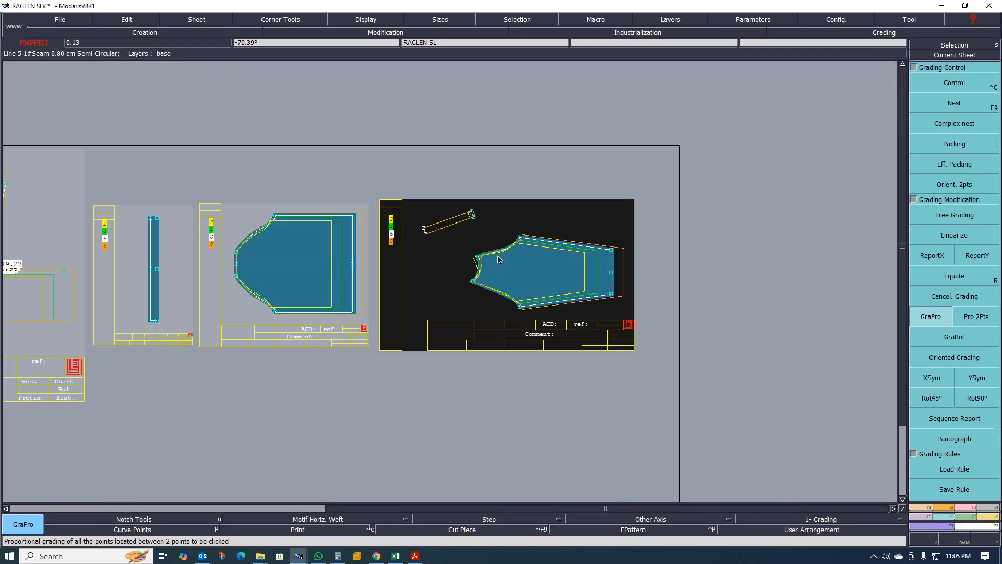
{"action": "scroll", "coordinate": [449, 320], "scroll_direction": "up", "scroll_amount": 3}
{"action": "scroll", "coordinate": [449, 321], "scroll_direction": "up", "scroll_amount": 1}
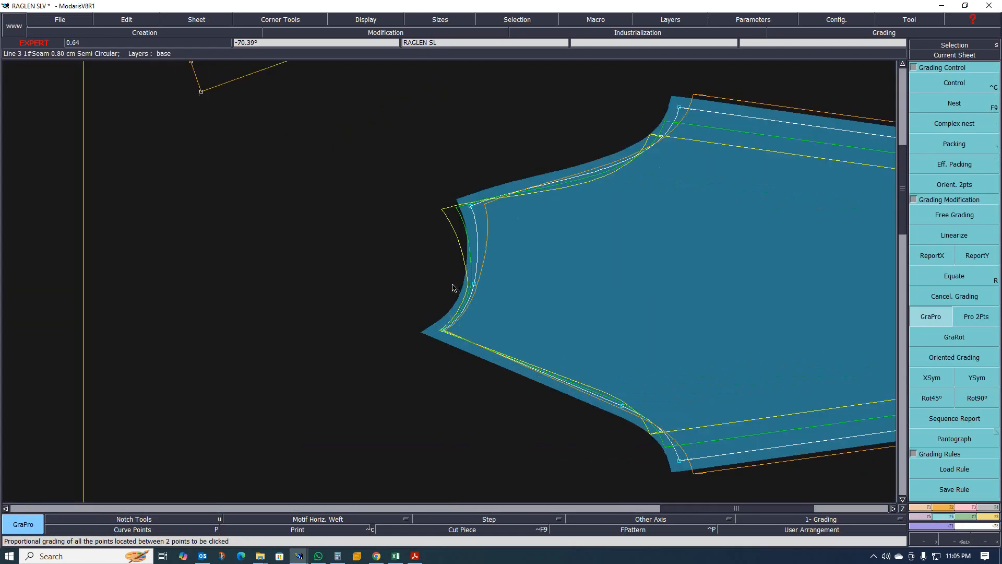
{"action": "scroll", "coordinate": [449, 308], "scroll_direction": "down", "scroll_amount": 4}
{"action": "scroll", "coordinate": [361, 292], "scroll_direction": "up", "scroll_amount": 2}
{"action": "scroll", "coordinate": [361, 291], "scroll_direction": "down", "scroll_amount": 4}
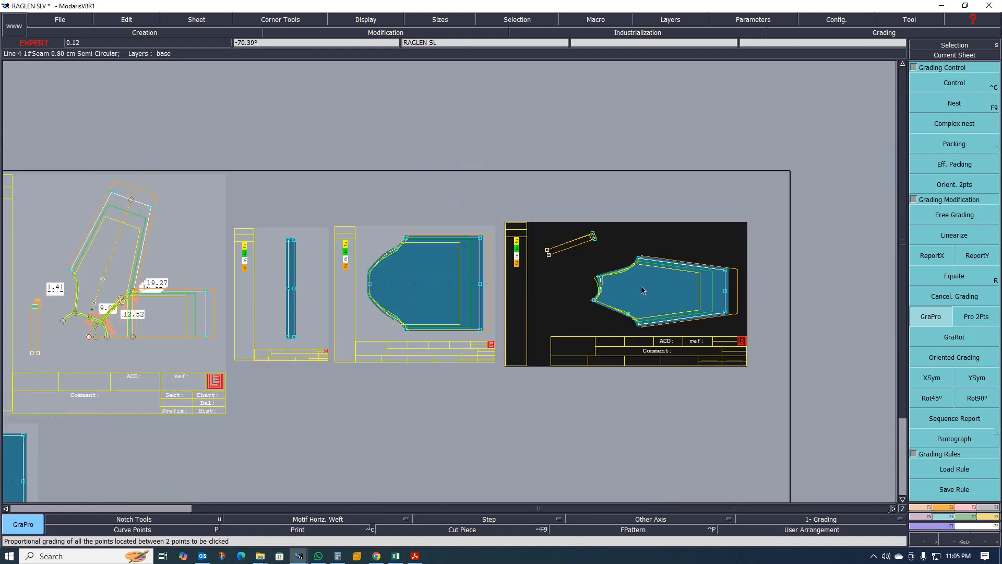
{"action": "scroll", "coordinate": [219, 241], "scroll_direction": "up", "scroll_amount": 2}
{"action": "scroll", "coordinate": [264, 276], "scroll_direction": "up", "scroll_amount": 1}
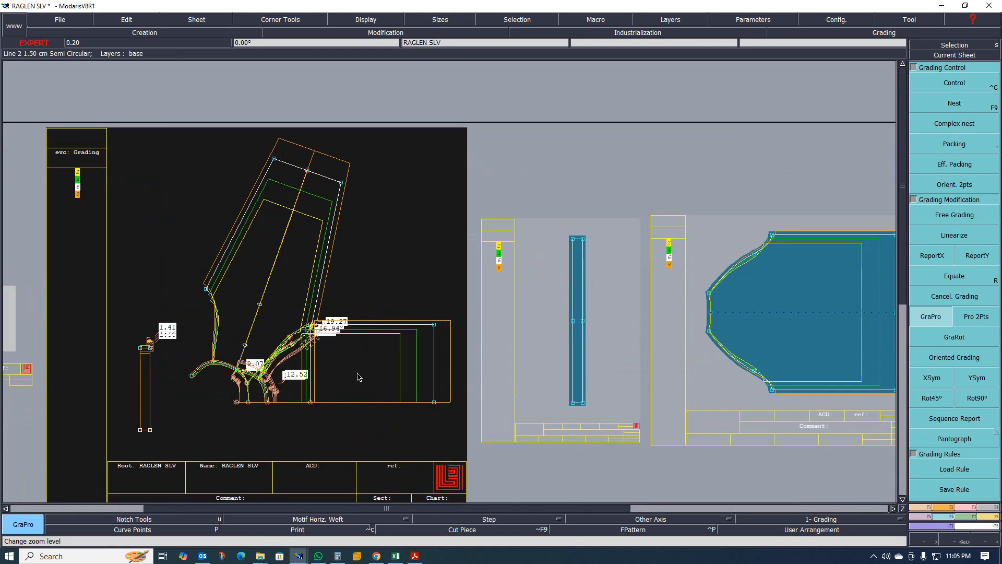
{"action": "scroll", "coordinate": [358, 375], "scroll_direction": "up", "scroll_amount": 1}
- Hide the all-size curves and inspect the sleeve piece's seam allowance at the underarm and raglan corners
{"action": "key", "text": "F9"}
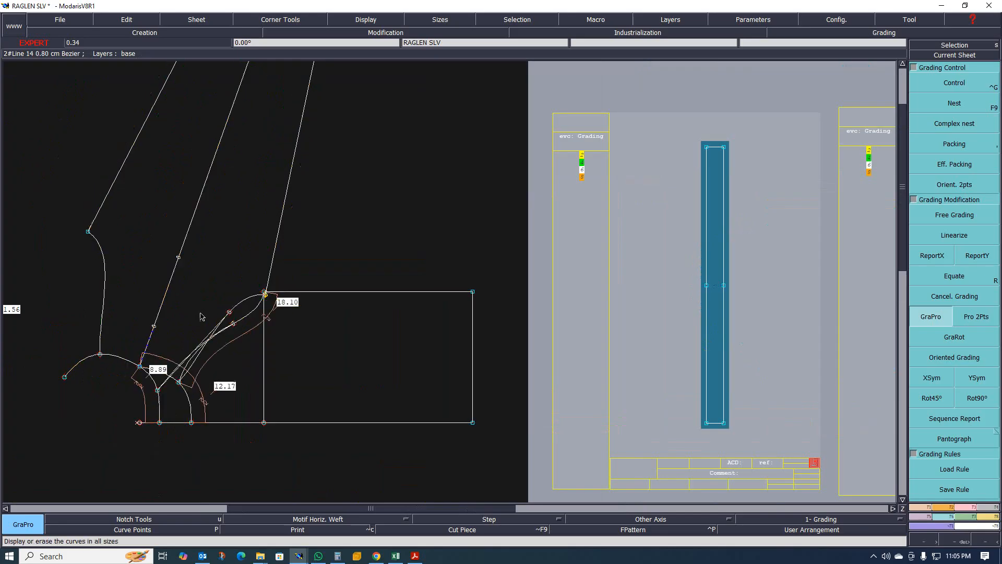
{"action": "scroll", "coordinate": [188, 318], "scroll_direction": "up", "scroll_amount": 1}
{"action": "scroll", "coordinate": [339, 348], "scroll_direction": "down", "scroll_amount": 1}
{"action": "scroll", "coordinate": [238, 343], "scroll_direction": "up", "scroll_amount": 1}
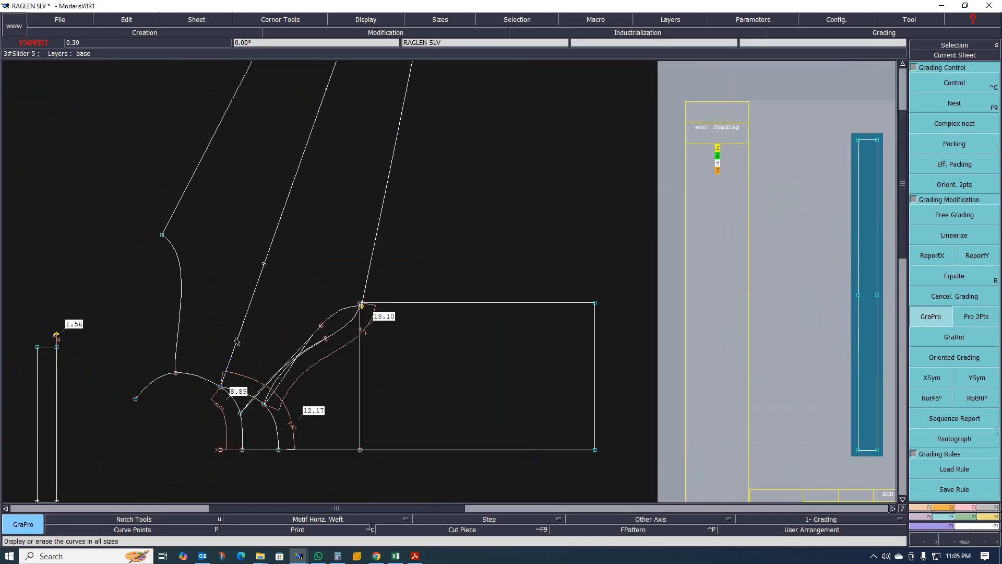
{"action": "key", "text": "x"}
{"action": "left_click", "coordinate": [189, 308]}
{"action": "left_click", "coordinate": [293, 260]}
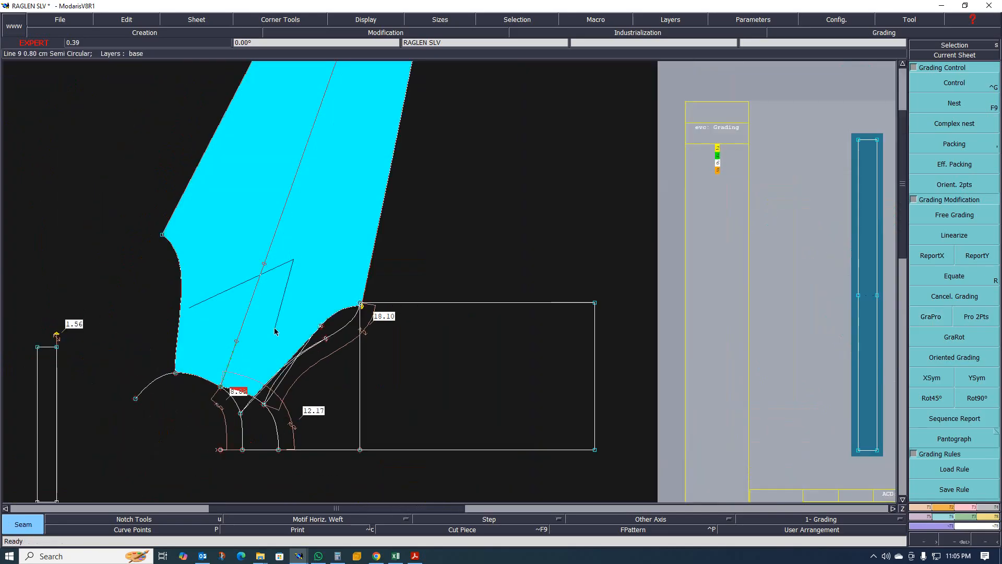
{"action": "scroll", "coordinate": [212, 433], "scroll_direction": "up", "scroll_amount": 1}
{"action": "scroll", "coordinate": [212, 433], "scroll_direction": "down", "scroll_amount": 1}
{"action": "scroll", "coordinate": [219, 428], "scroll_direction": "up", "scroll_amount": 1}
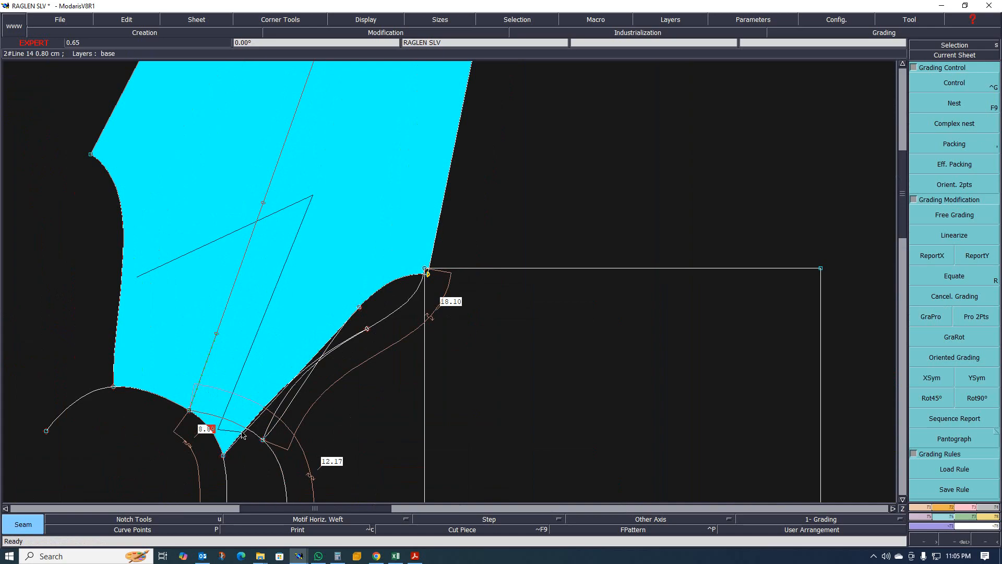
{"action": "scroll", "coordinate": [242, 435], "scroll_direction": "up", "scroll_amount": 1}
{"action": "scroll", "coordinate": [243, 440], "scroll_direction": "up", "scroll_amount": 2}
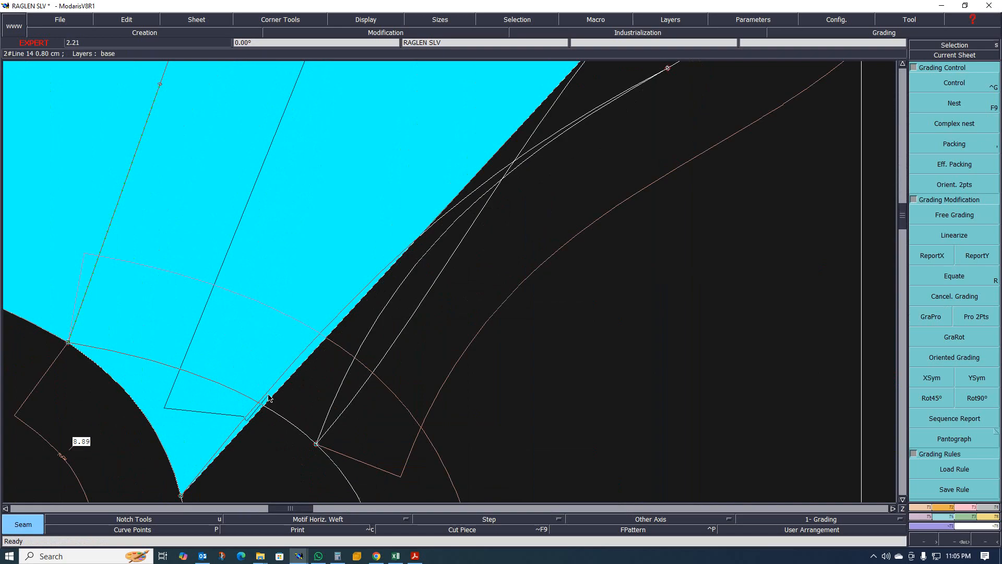
{"action": "scroll", "coordinate": [282, 313], "scroll_direction": "down", "scroll_amount": 5}
{"action": "scroll", "coordinate": [301, 286], "scroll_direction": "up", "scroll_amount": 1}
{"action": "scroll", "coordinate": [322, 290], "scroll_direction": "up", "scroll_amount": 4}
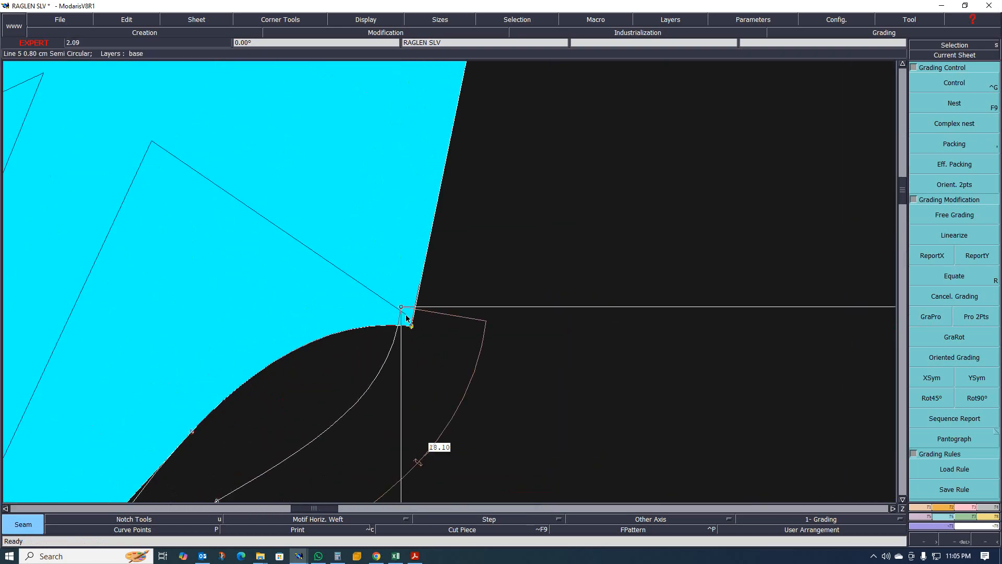
{"action": "scroll", "coordinate": [316, 272], "scroll_direction": "down", "scroll_amount": 3}
- Arrange all the sheets automatically on the desk
{"action": "key", "text": "j"}
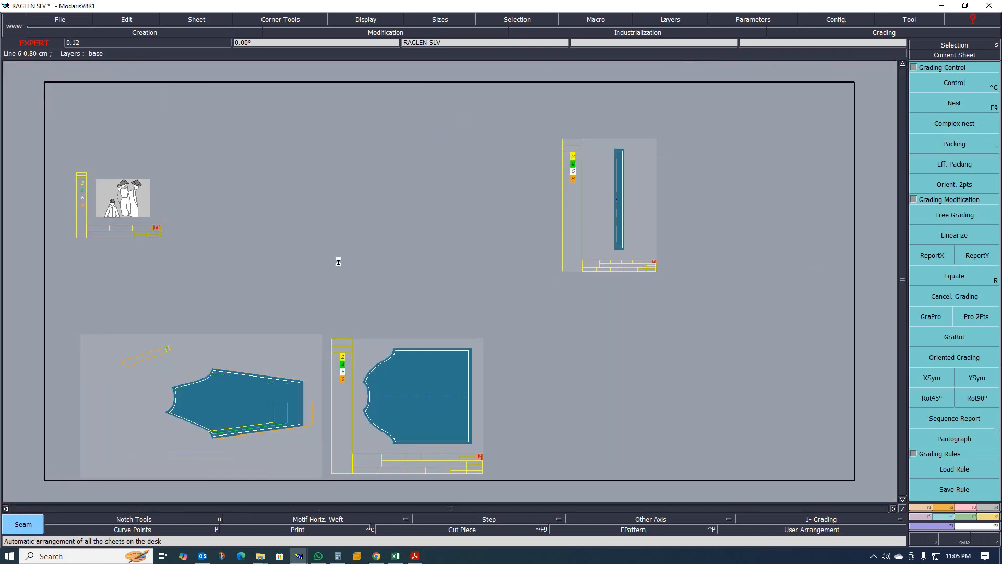
{"action": "scroll", "coordinate": [524, 191], "scroll_direction": "up", "scroll_amount": 1}
{"action": "scroll", "coordinate": [490, 222], "scroll_direction": "down", "scroll_amount": 1}
{"action": "scroll", "coordinate": [501, 216], "scroll_direction": "up", "scroll_amount": 2}
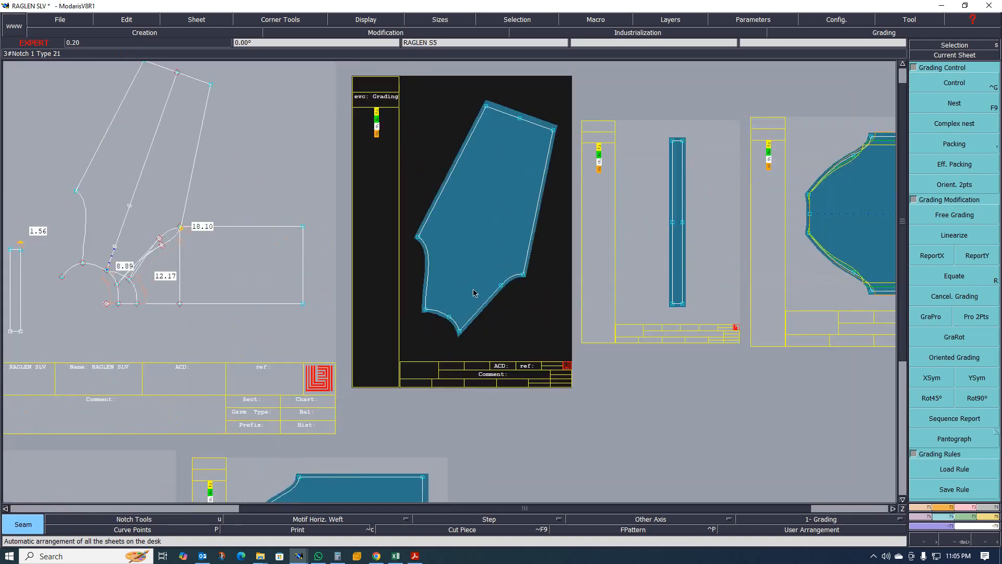
- Rotate the full sleeve piece to lie horizontally with Rotation 2pts
{"action": "left_click", "coordinate": [948, 507]}
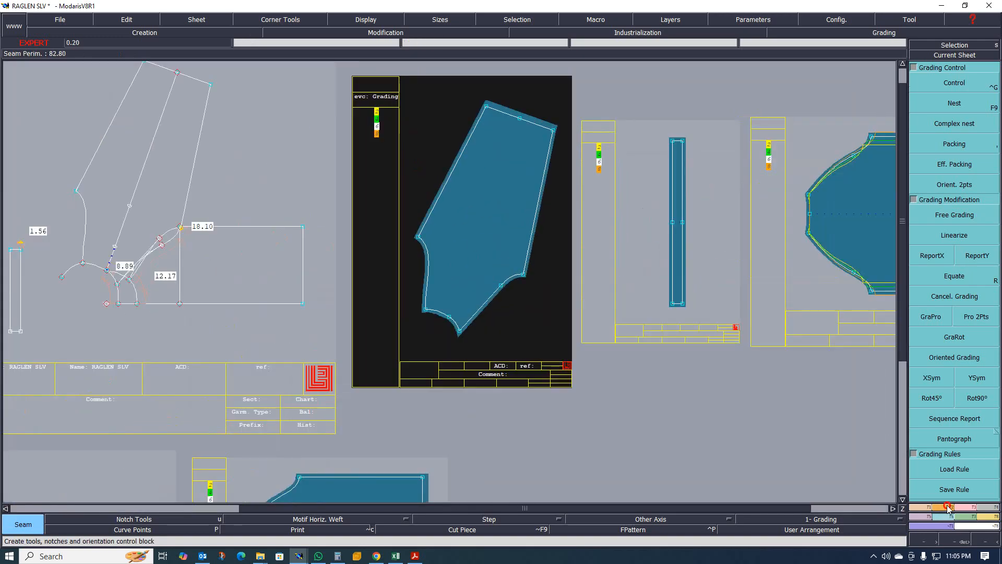
{"action": "left_click", "coordinate": [954, 357]}
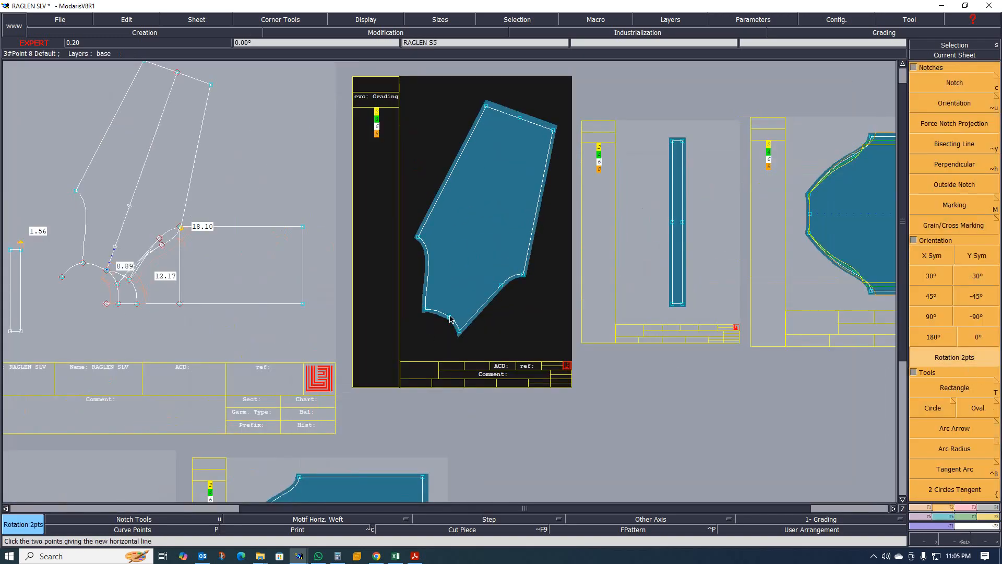
{"action": "left_click", "coordinate": [520, 119]}
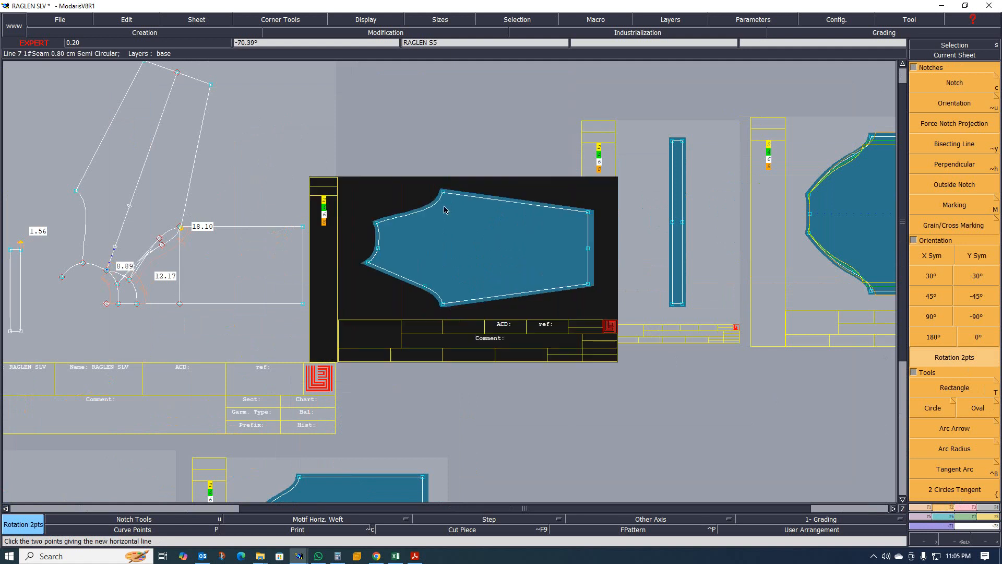
- Examine the rotated full sleeve piece with its graded sizes
{"action": "scroll", "coordinate": [330, 253], "scroll_direction": "down", "scroll_amount": 1}
{"action": "scroll", "coordinate": [486, 255], "scroll_direction": "up", "scroll_amount": 1}
{"action": "scroll", "coordinate": [376, 269], "scroll_direction": "down", "scroll_amount": 1}
{"action": "scroll", "coordinate": [325, 286], "scroll_direction": "up", "scroll_amount": 2}
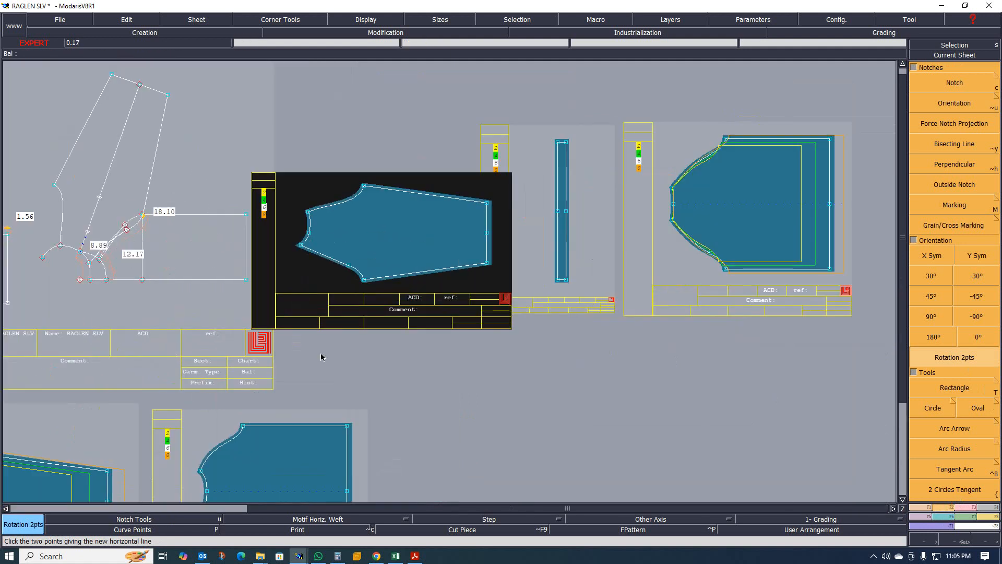
{"action": "scroll", "coordinate": [328, 344], "scroll_direction": "down", "scroll_amount": 1}
{"action": "scroll", "coordinate": [314, 310], "scroll_direction": "up", "scroll_amount": 1}
{"action": "scroll", "coordinate": [405, 259], "scroll_direction": "up", "scroll_amount": 1}
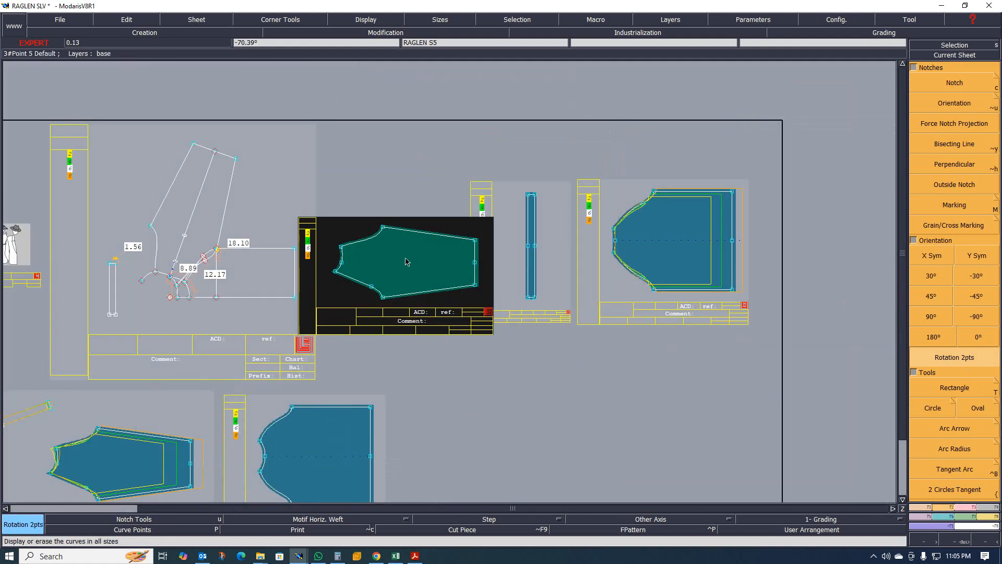
{"action": "scroll", "coordinate": [358, 269], "scroll_direction": "up", "scroll_amount": 1}
{"action": "scroll", "coordinate": [358, 270], "scroll_direction": "up", "scroll_amount": 1}
{"action": "scroll", "coordinate": [347, 250], "scroll_direction": "up", "scroll_amount": 1}
{"action": "scroll", "coordinate": [345, 248], "scroll_direction": "down", "scroll_amount": 1}
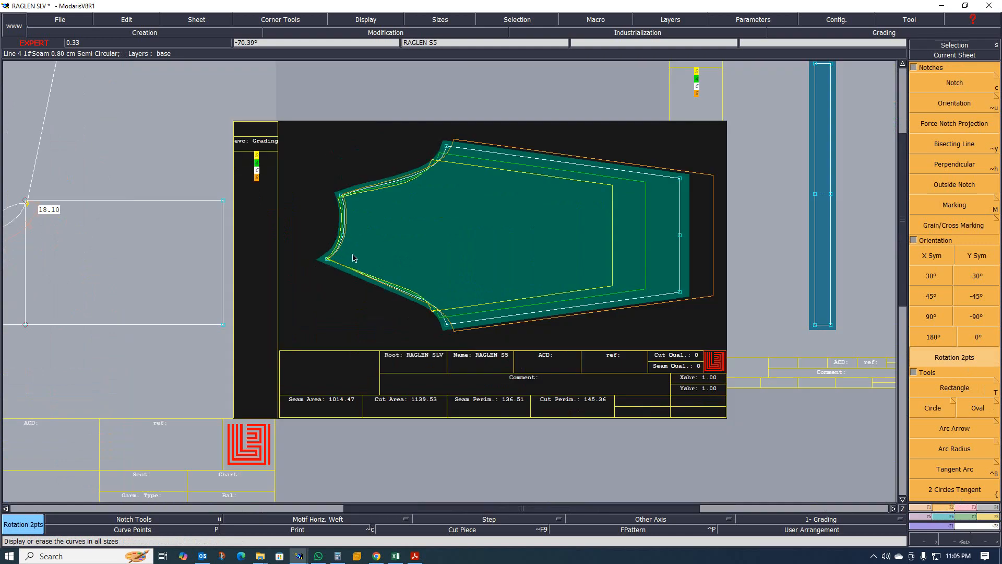
{"action": "scroll", "coordinate": [360, 254], "scroll_direction": "down", "scroll_amount": 1}
{"action": "scroll", "coordinate": [373, 255], "scroll_direction": "up", "scroll_amount": 4}
{"action": "key", "text": "c"}
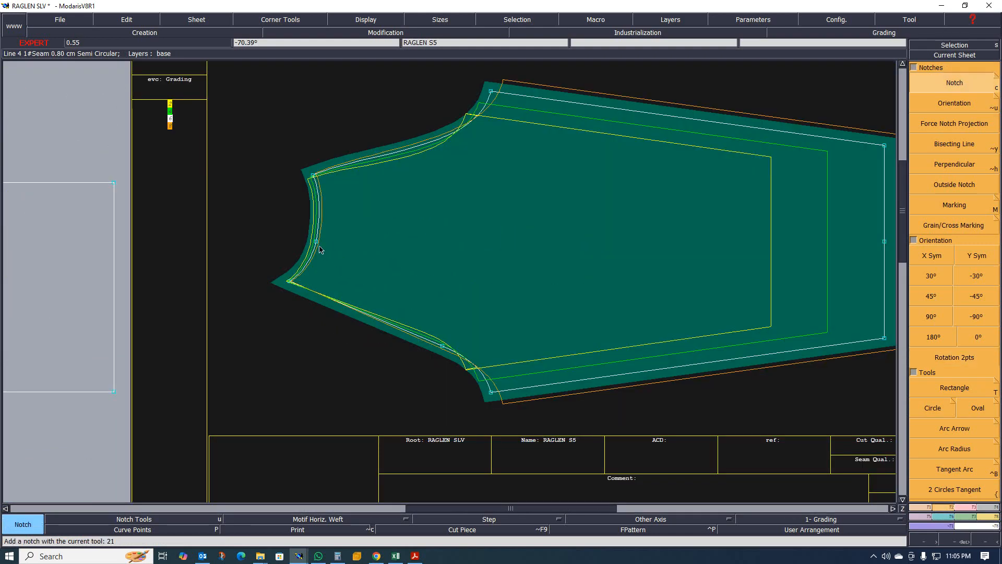
{"action": "scroll", "coordinate": [397, 247], "scroll_direction": "down", "scroll_amount": 4}
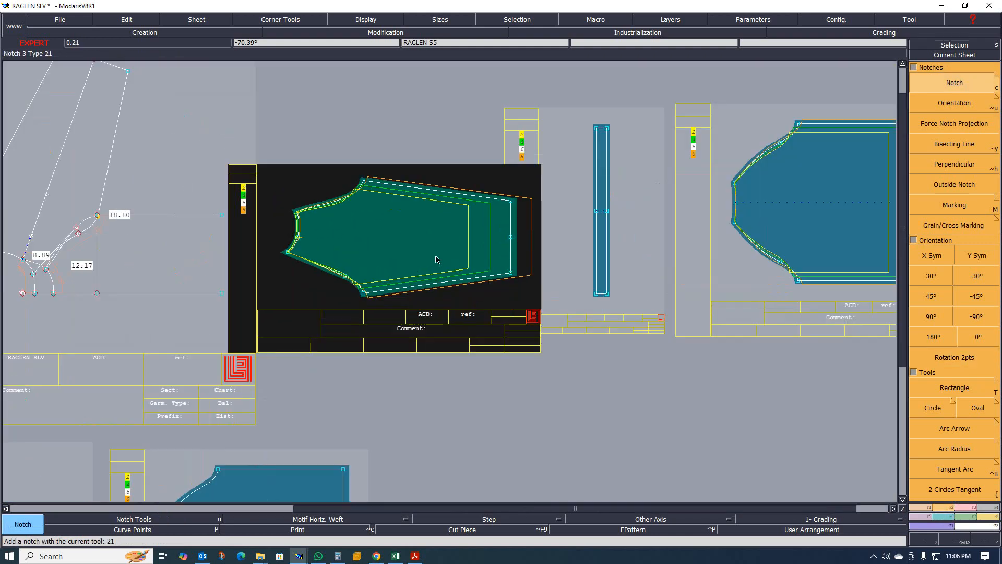
{"action": "scroll", "coordinate": [421, 263], "scroll_direction": "down", "scroll_amount": 3}
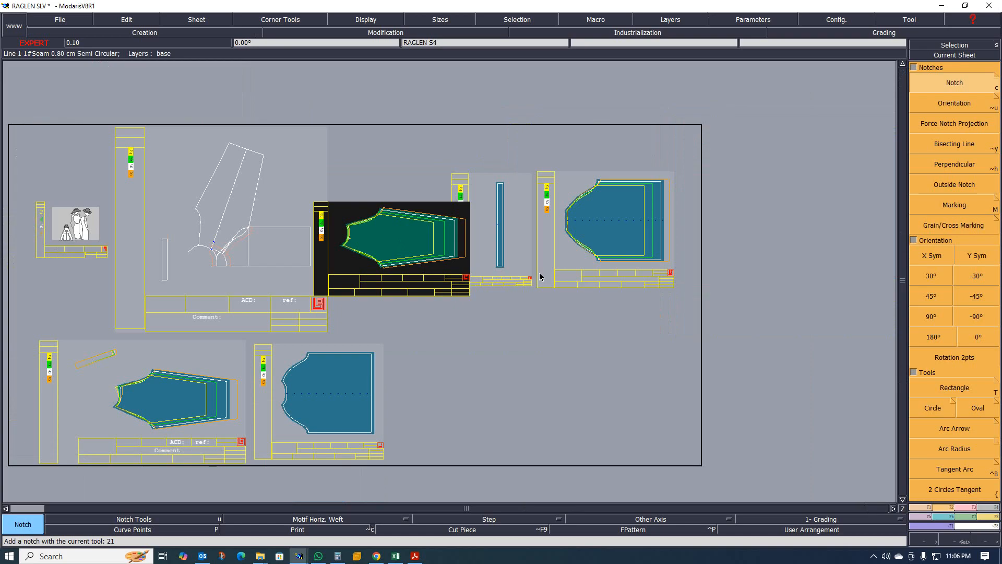
- Delete the old half-sleeve sheet below the layout
{"action": "key", "text": "Delete"}
{"action": "left_click", "coordinate": [170, 403]}
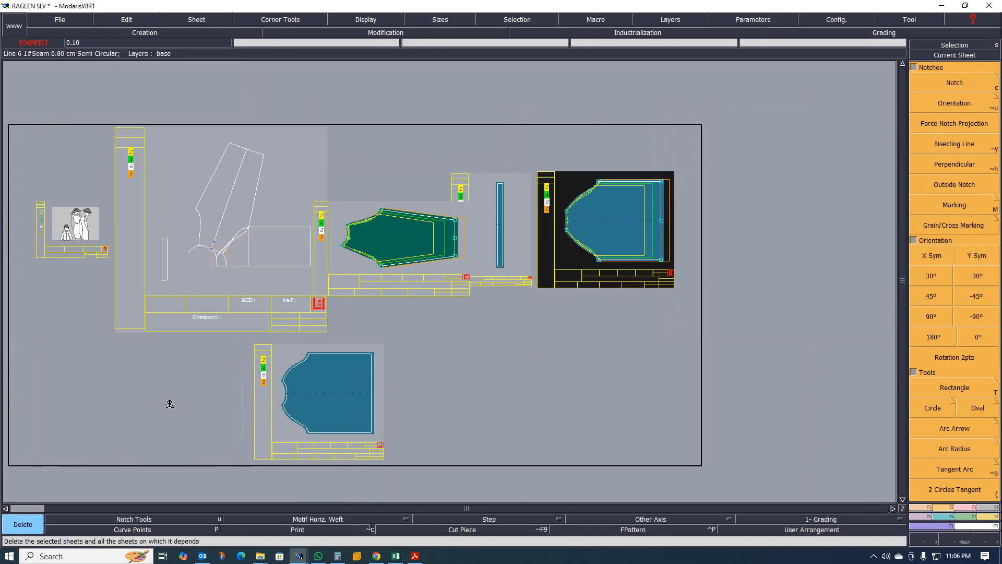
{"action": "scroll", "coordinate": [433, 308], "scroll_direction": "up", "scroll_amount": 2}
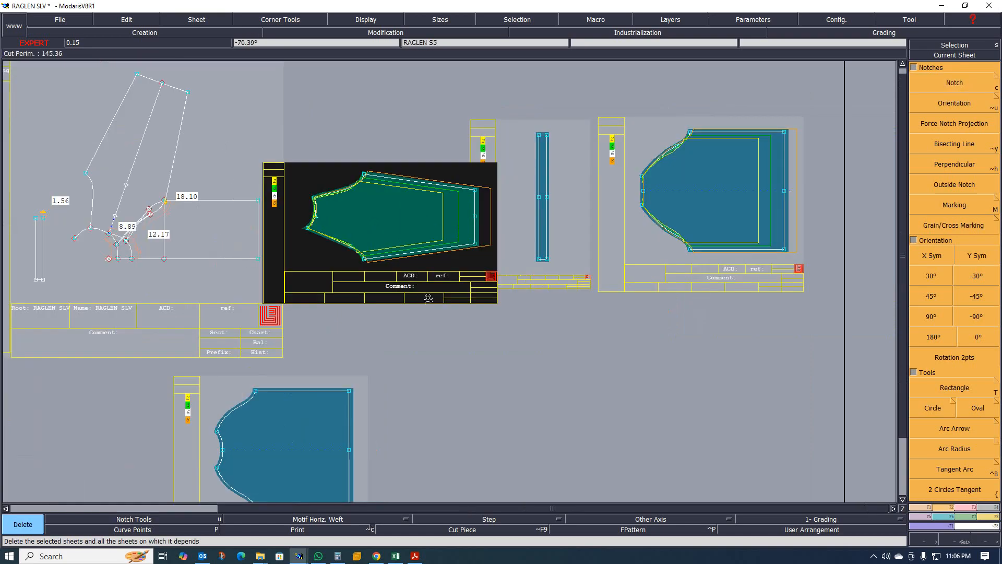
- Set the axis type to Grain Line Axis 'DF' and draw grain lines on the full sleeve and the body piece
{"action": "key", "text": "x"}
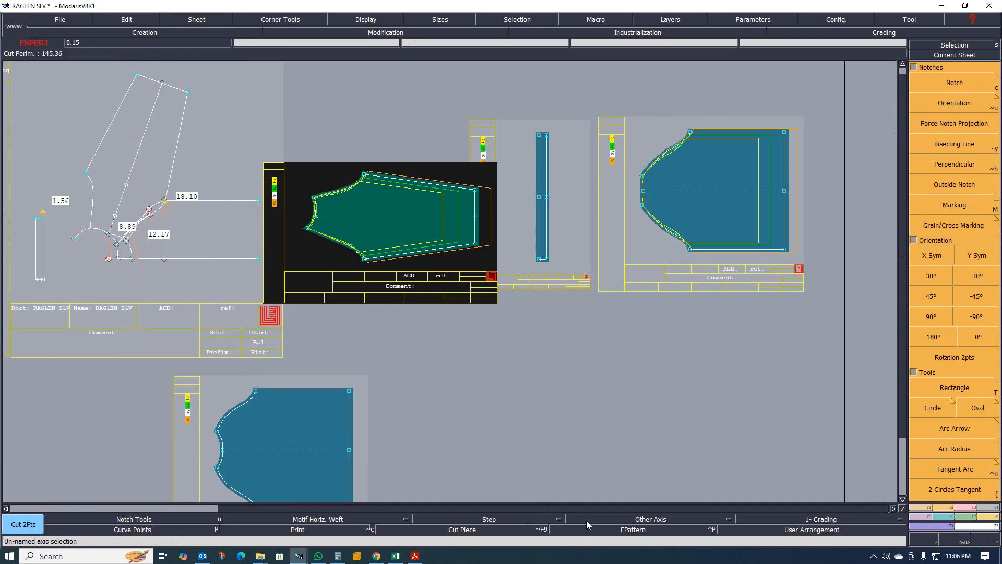
{"action": "left_click", "coordinate": [733, 519]}
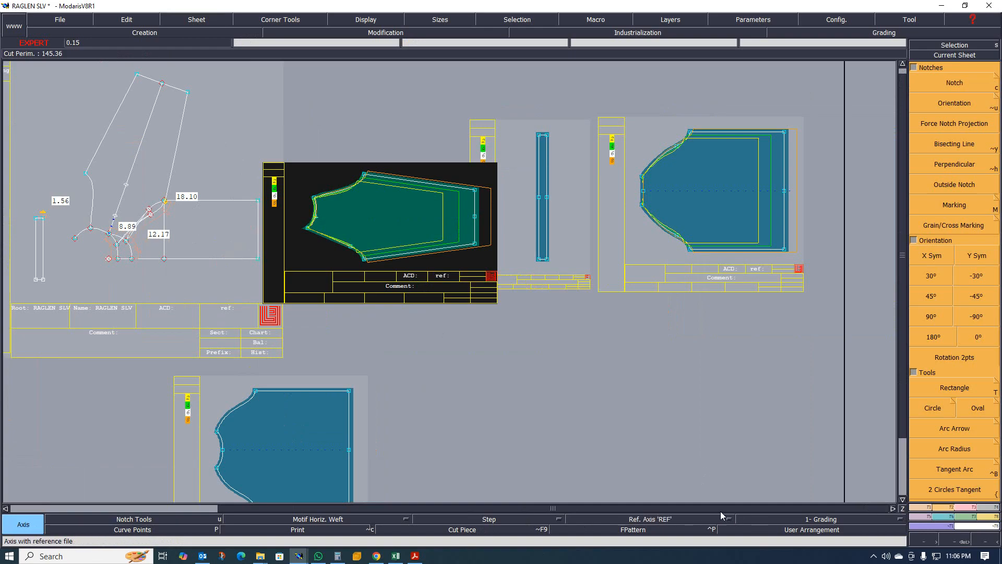
{"action": "left_click", "coordinate": [729, 520]}
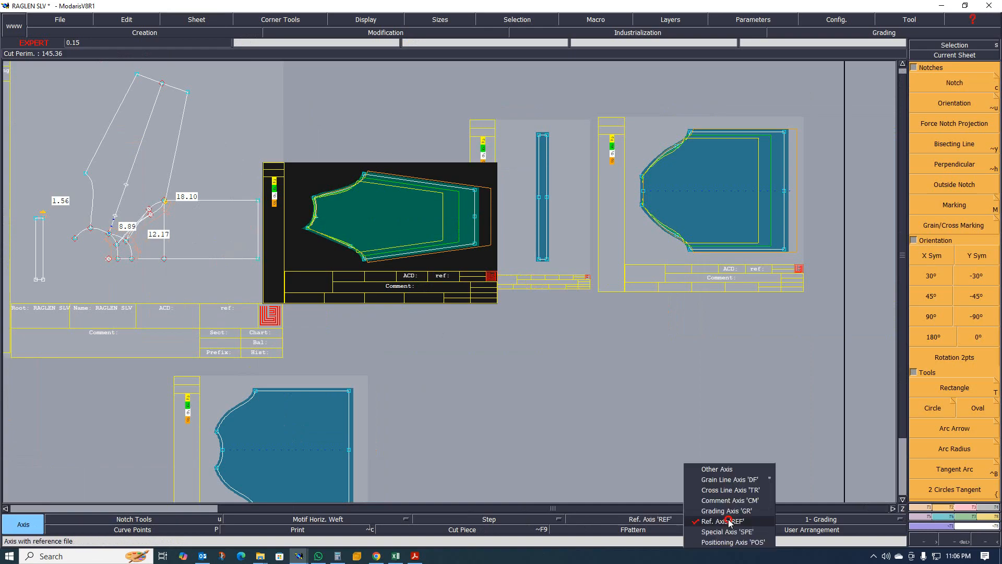
{"action": "left_click", "coordinate": [733, 480]}
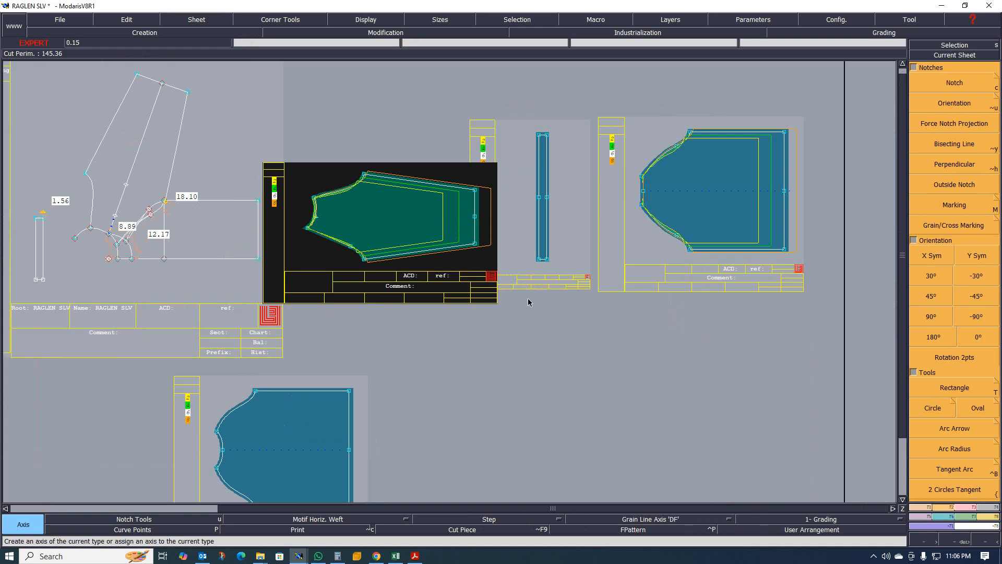
{"action": "left_click", "coordinate": [369, 218]}
{"action": "left_click", "coordinate": [406, 218]}
{"action": "left_click", "coordinate": [692, 181]}
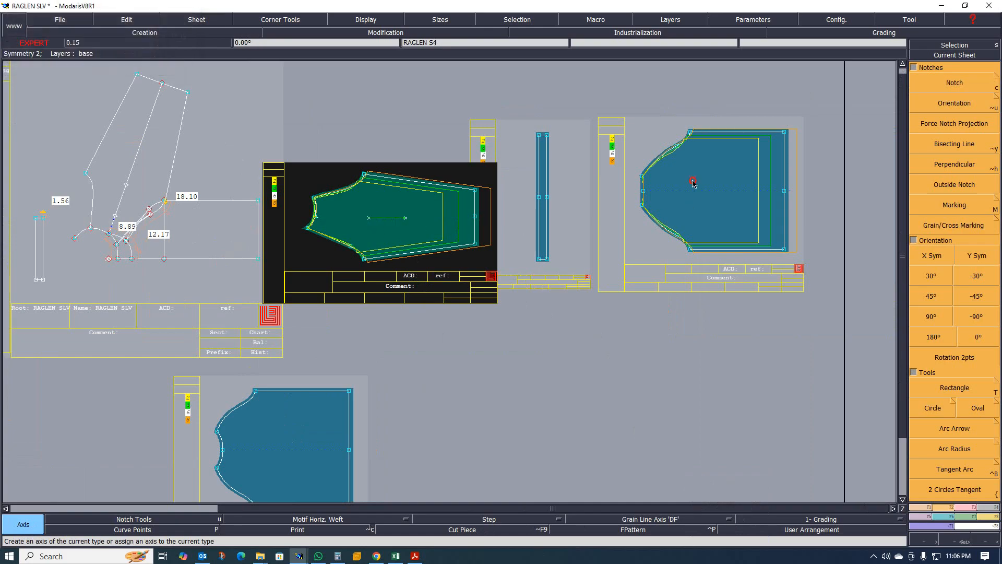
{"action": "left_click", "coordinate": [737, 180]}
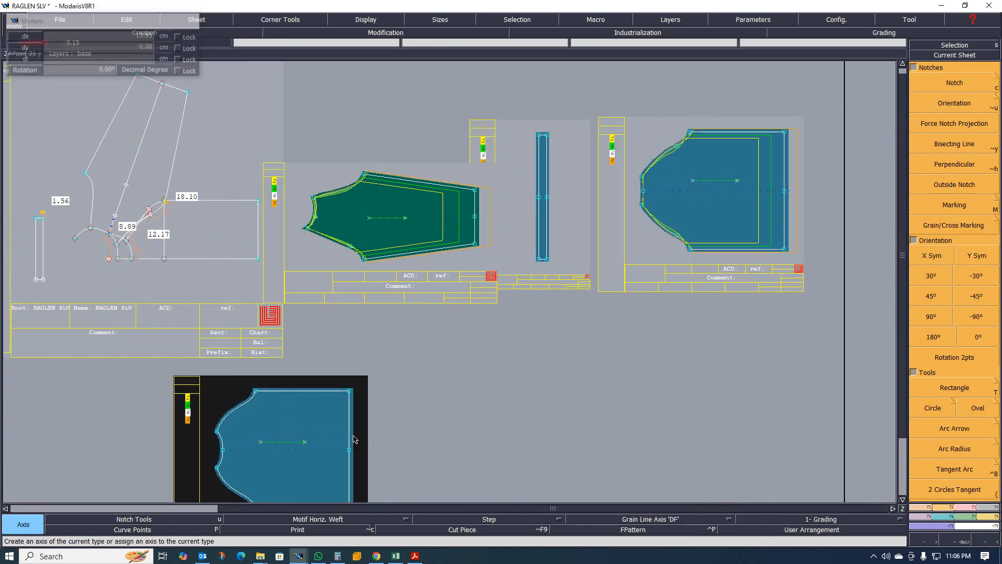
- Review the grain lines on the pieces across the sheet layout
{"action": "scroll", "coordinate": [497, 185], "scroll_direction": "up", "scroll_amount": 5}
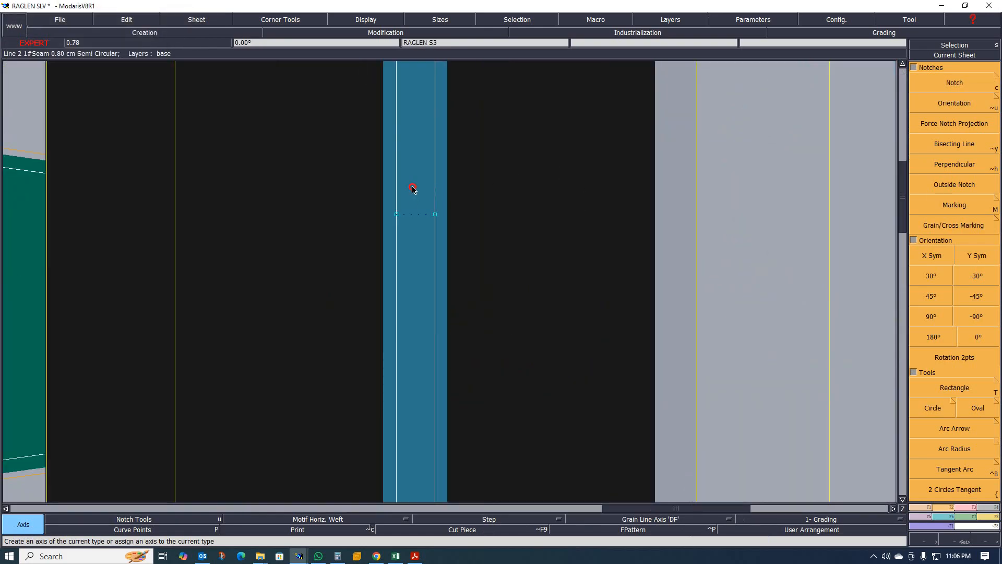
{"action": "scroll", "coordinate": [477, 188], "scroll_direction": "down", "scroll_amount": 8}
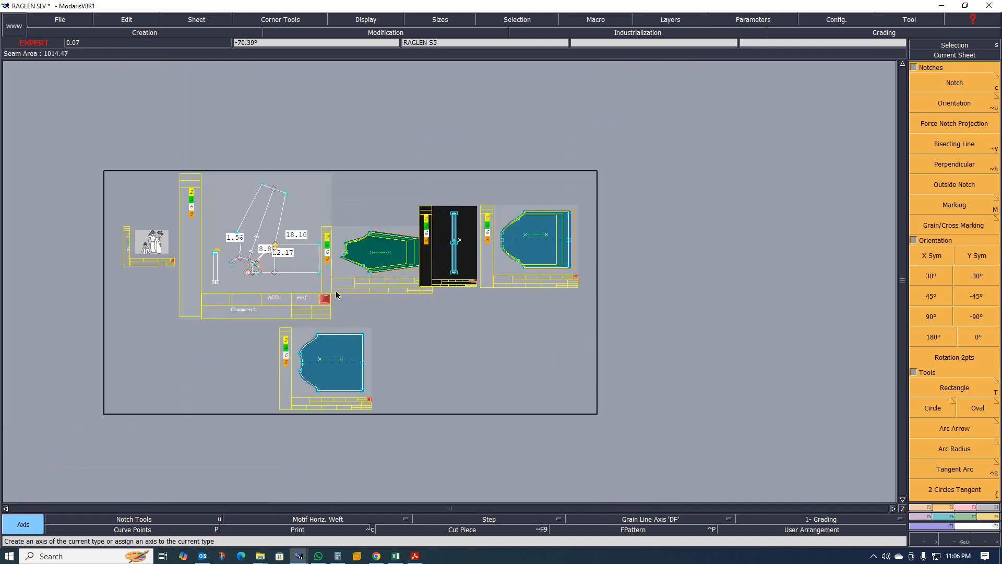
{"action": "scroll", "coordinate": [292, 292], "scroll_direction": "up", "scroll_amount": 3}
{"action": "scroll", "coordinate": [327, 286], "scroll_direction": "down", "scroll_amount": 3}
{"action": "scroll", "coordinate": [496, 257], "scroll_direction": "up", "scroll_amount": 2}
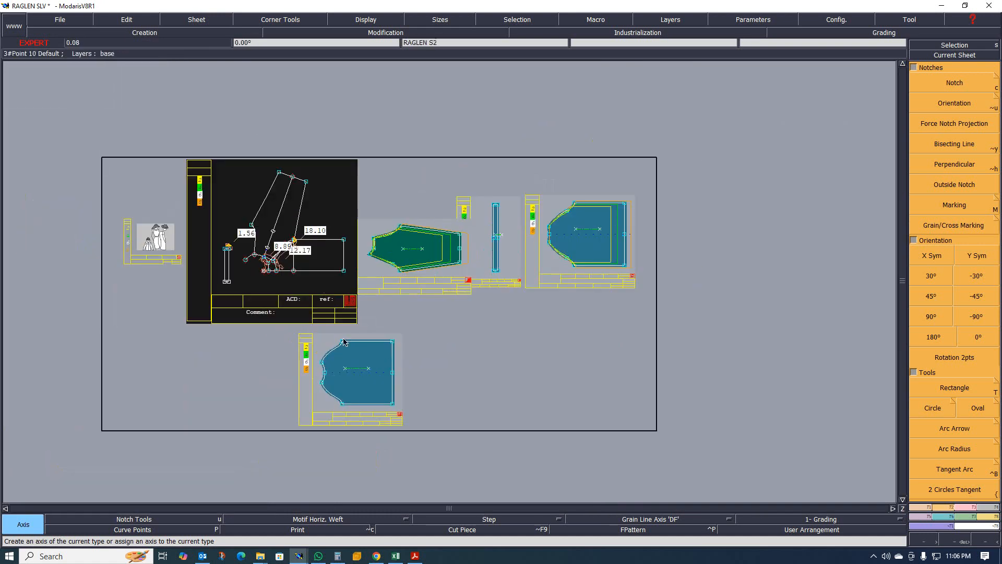
{"action": "scroll", "coordinate": [391, 302], "scroll_direction": "up", "scroll_amount": 2}
{"action": "scroll", "coordinate": [369, 306], "scroll_direction": "down", "scroll_amount": 1}
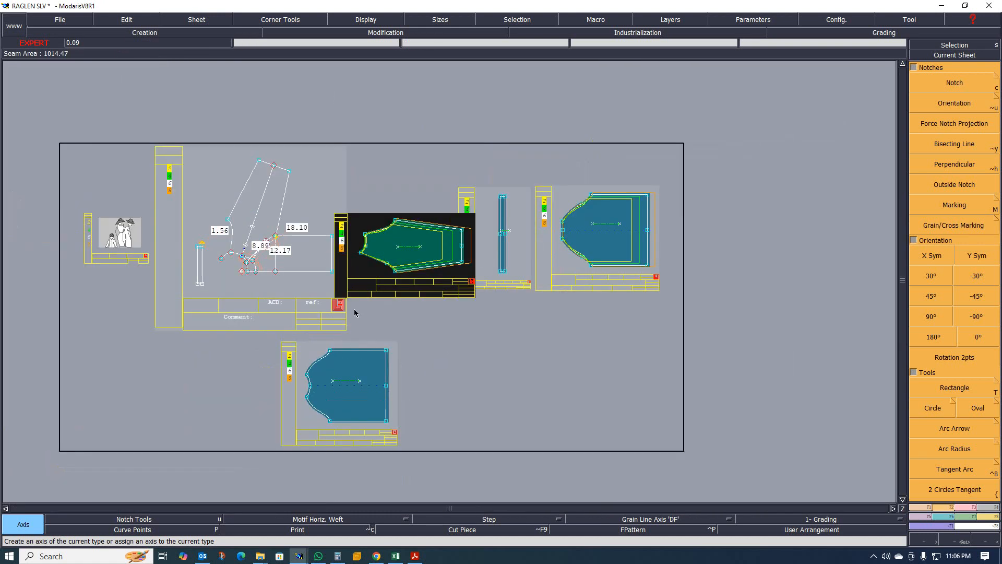
{"action": "scroll", "coordinate": [353, 321], "scroll_direction": "up", "scroll_amount": 1}
{"action": "scroll", "coordinate": [353, 322], "scroll_direction": "down", "scroll_amount": 2}
{"action": "scroll", "coordinate": [352, 325], "scroll_direction": "up", "scroll_amount": 1}
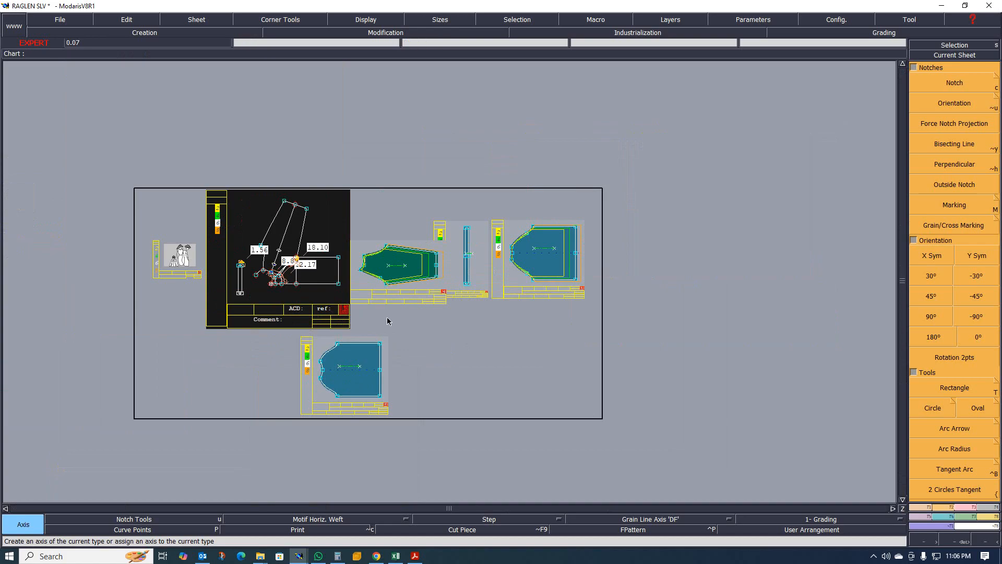
{"action": "scroll", "coordinate": [387, 321], "scroll_direction": "up", "scroll_amount": 2}
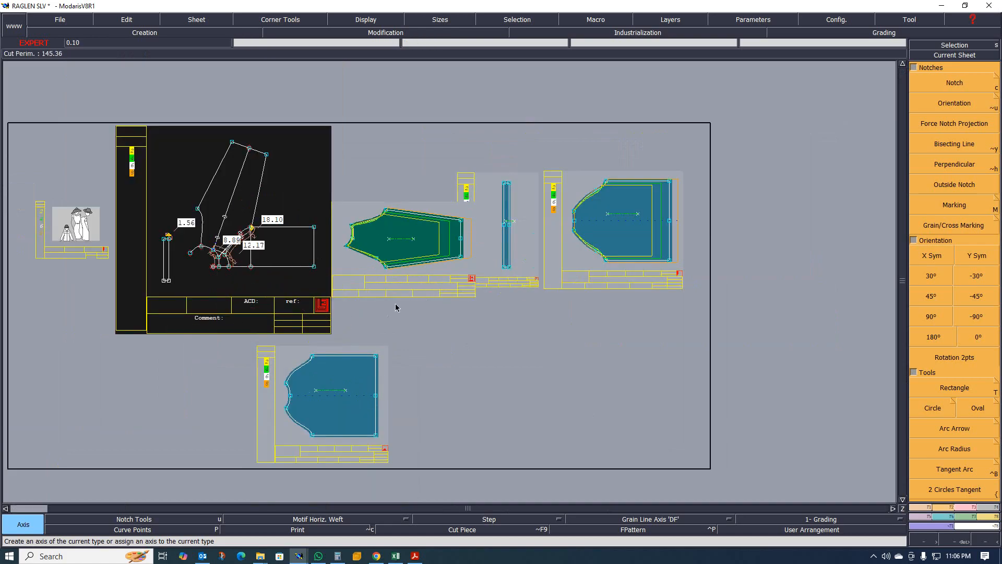
{"action": "scroll", "coordinate": [399, 327], "scroll_direction": "down", "scroll_amount": 3}
{"action": "scroll", "coordinate": [347, 365], "scroll_direction": "up", "scroll_amount": 2}
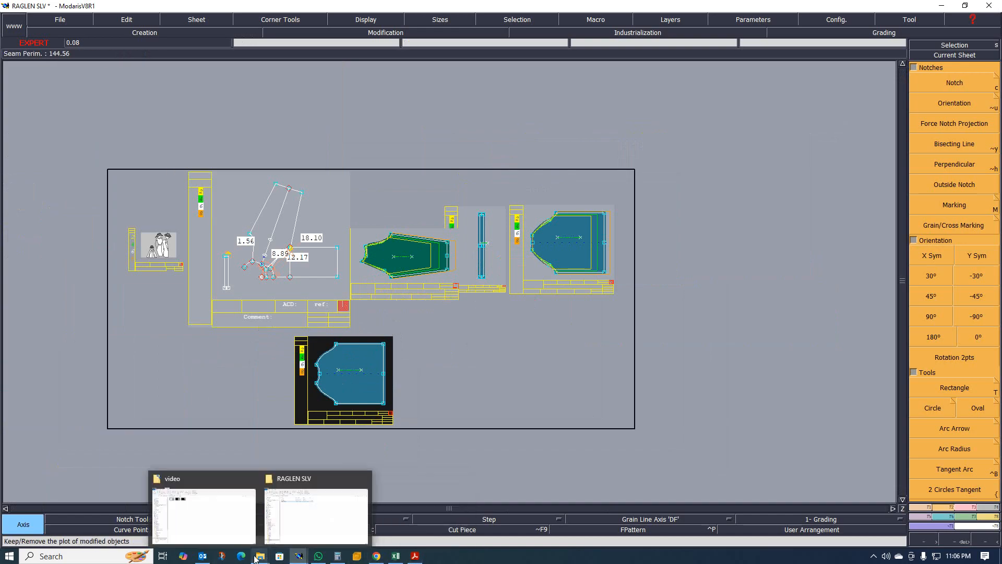
{"action": "scroll", "coordinate": [418, 332], "scroll_direction": "up", "scroll_amount": 2}
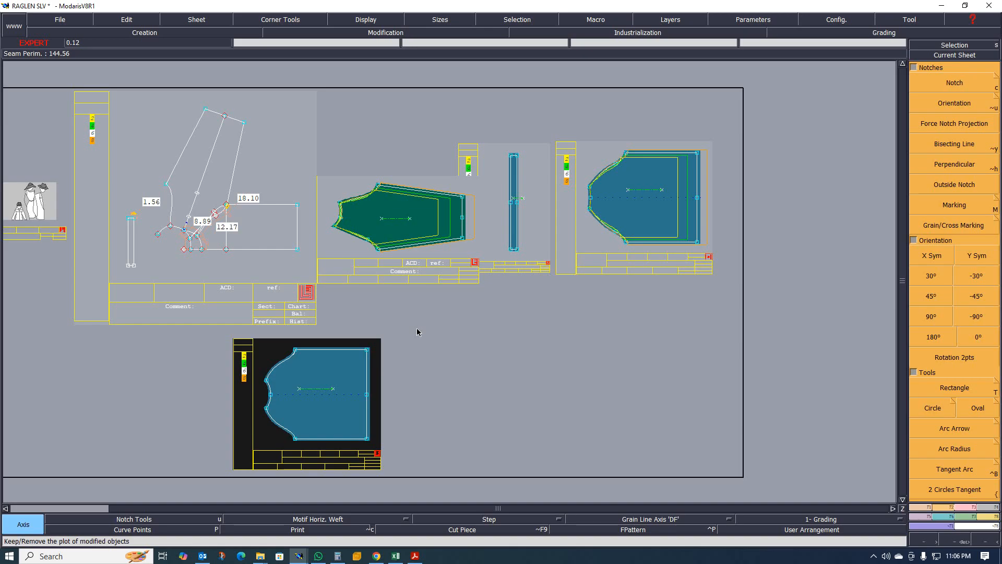
- Zoom in and out across the layout to inspect the full sleeve, rib and body pieces up close
{"action": "scroll", "coordinate": [447, 337], "scroll_direction": "down", "scroll_amount": 1}
{"action": "scroll", "coordinate": [419, 336], "scroll_direction": "up", "scroll_amount": 1}
{"action": "scroll", "coordinate": [405, 317], "scroll_direction": "up", "scroll_amount": 1}
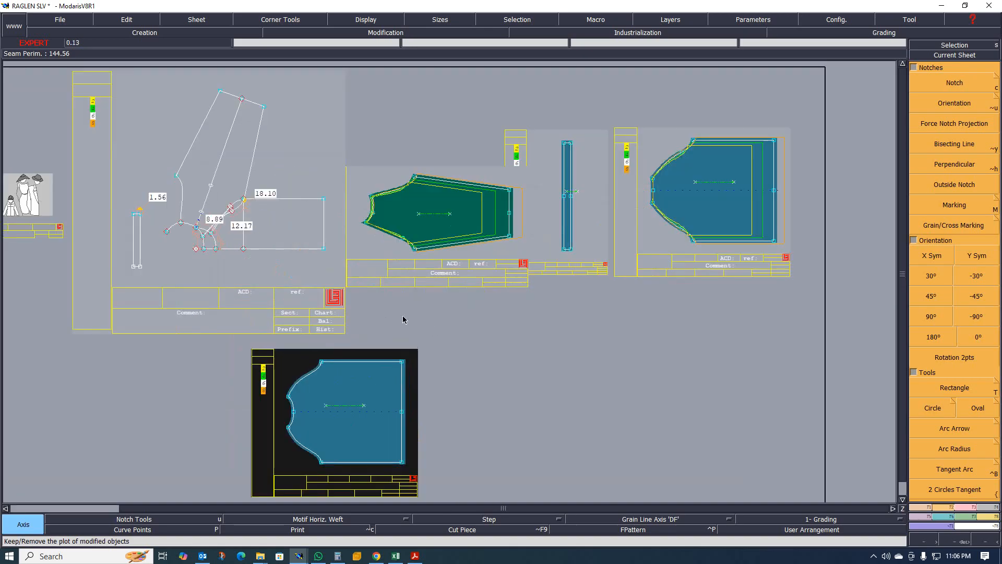
{"action": "scroll", "coordinate": [376, 343], "scroll_direction": "down", "scroll_amount": 1}
{"action": "scroll", "coordinate": [360, 367], "scroll_direction": "up", "scroll_amount": 1}
{"action": "scroll", "coordinate": [366, 374], "scroll_direction": "up", "scroll_amount": 1}
{"action": "scroll", "coordinate": [355, 377], "scroll_direction": "up", "scroll_amount": 1}
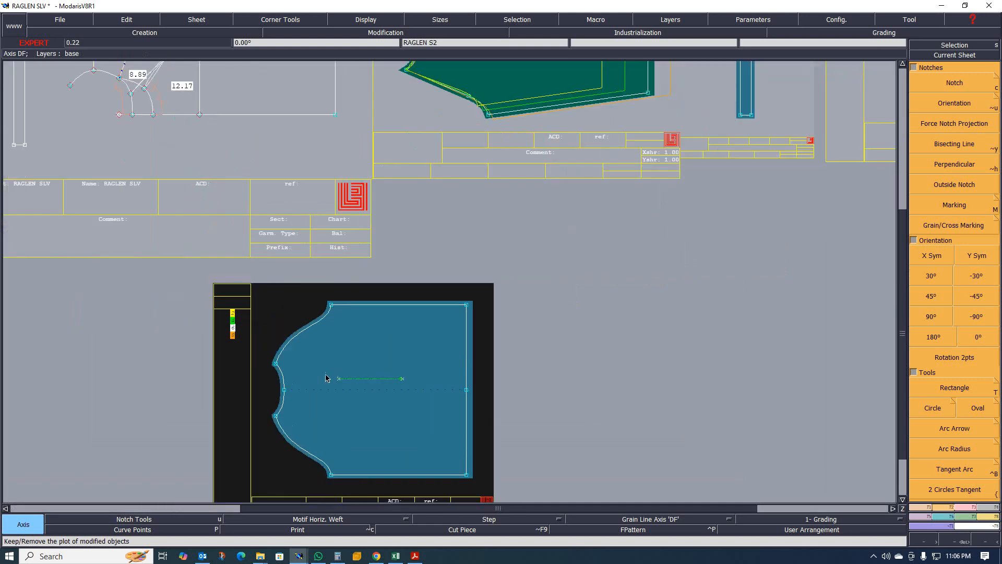
{"action": "scroll", "coordinate": [386, 334], "scroll_direction": "down", "scroll_amount": 1}
{"action": "scroll", "coordinate": [401, 326], "scroll_direction": "down", "scroll_amount": 1}
{"action": "scroll", "coordinate": [398, 325], "scroll_direction": "up", "scroll_amount": 1}
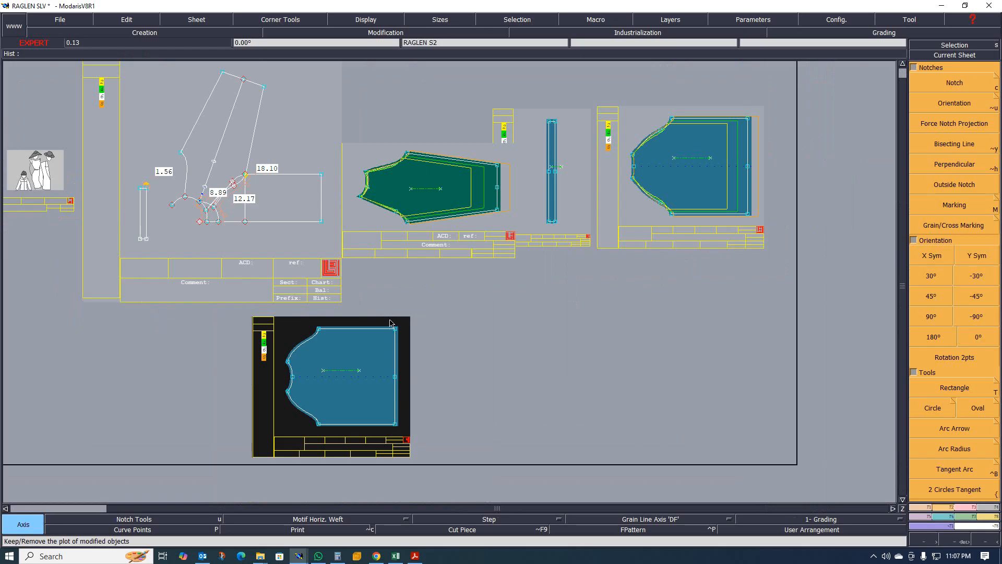
{"action": "scroll", "coordinate": [271, 296], "scroll_direction": "down", "scroll_amount": 1}
{"action": "scroll", "coordinate": [314, 299], "scroll_direction": "up", "scroll_amount": 1}
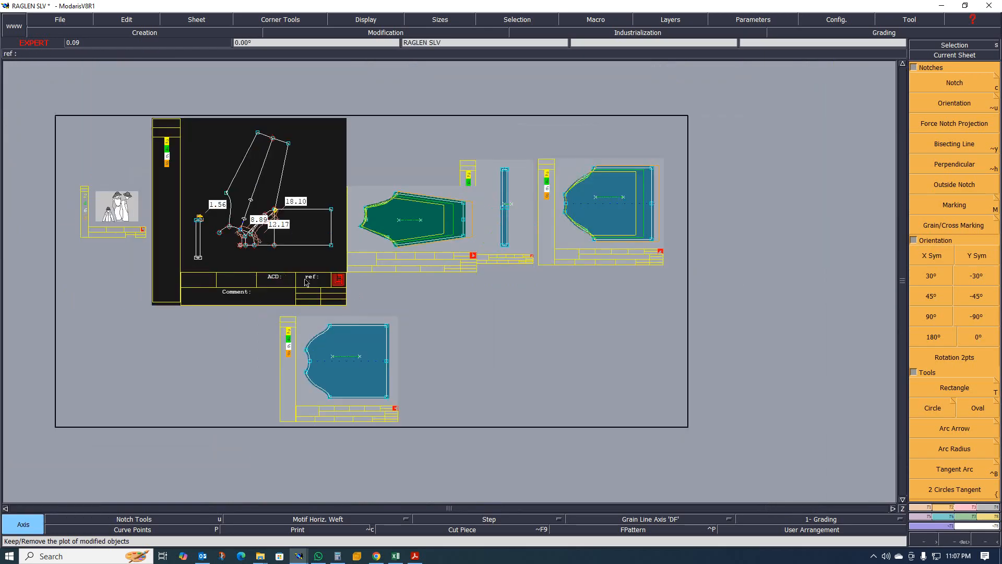
{"action": "scroll", "coordinate": [343, 297], "scroll_direction": "up", "scroll_amount": 1}
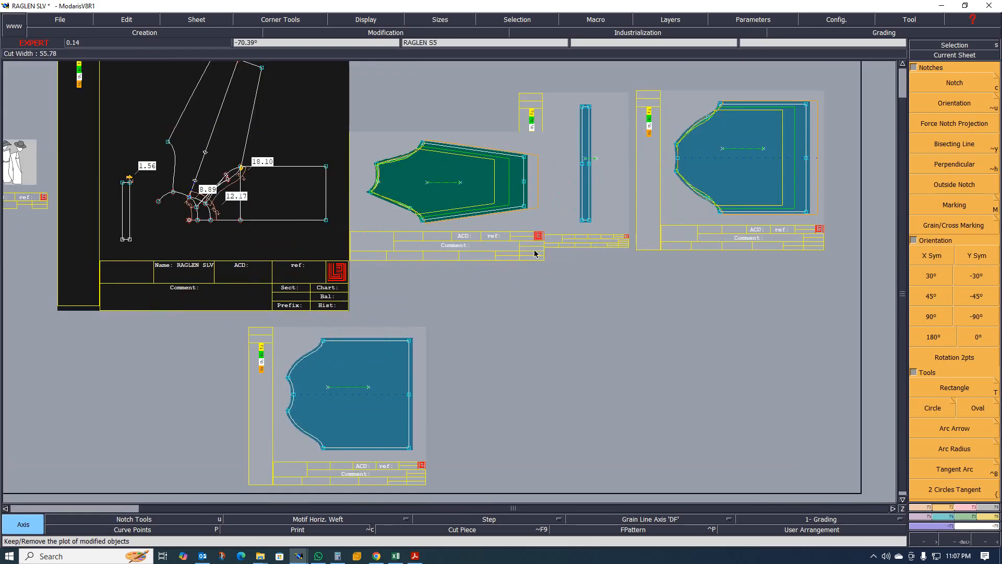
{"action": "scroll", "coordinate": [470, 195], "scroll_direction": "up", "scroll_amount": 1}
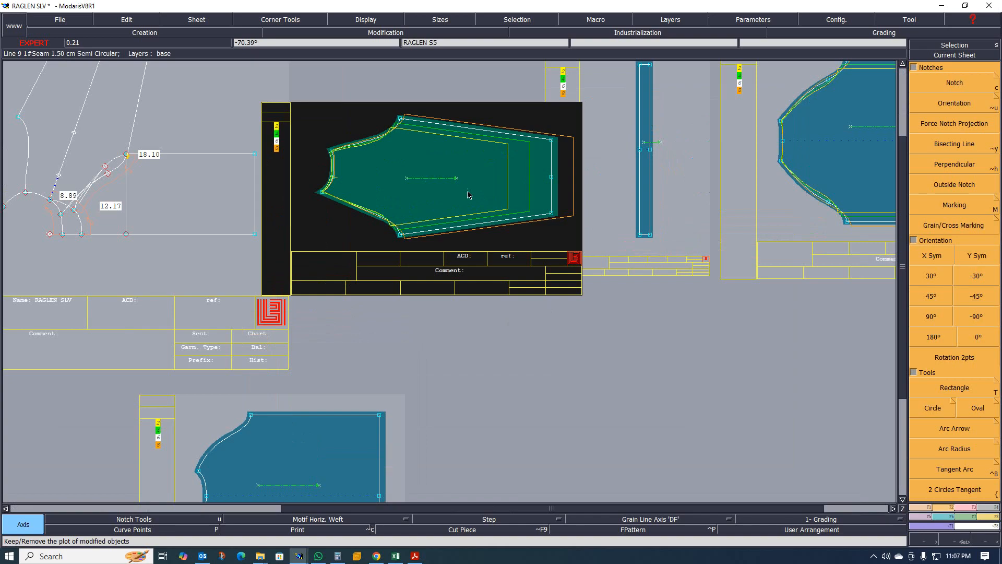
{"action": "scroll", "coordinate": [470, 195], "scroll_direction": "up", "scroll_amount": 1}
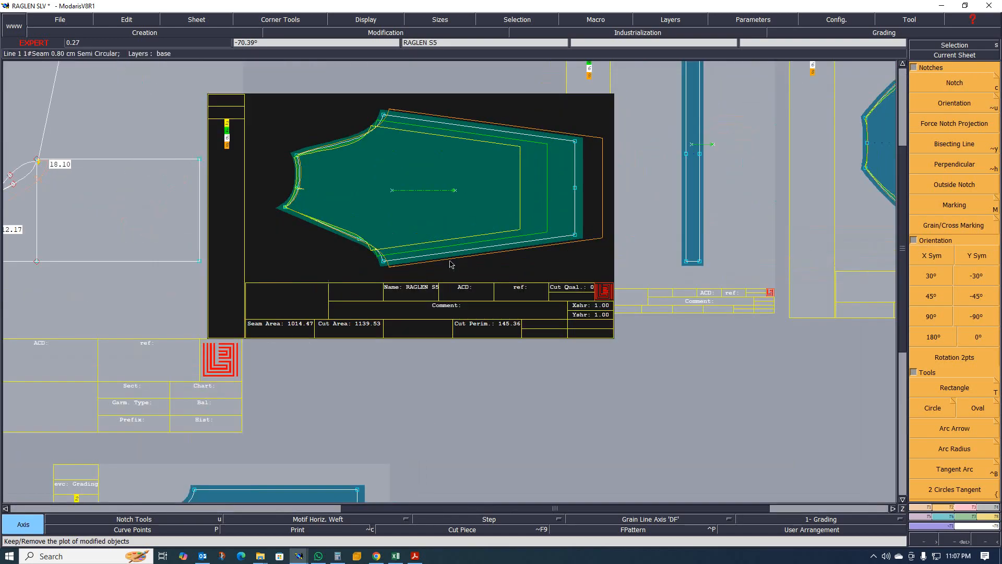
{"action": "scroll", "coordinate": [464, 209], "scroll_direction": "down", "scroll_amount": 2}
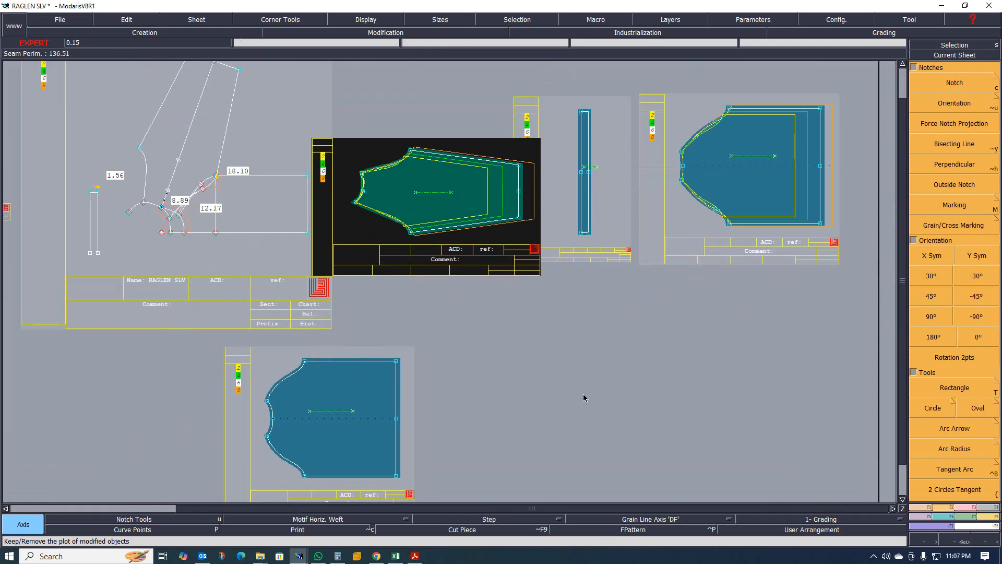
{"action": "left_click", "coordinate": [874, 556]}
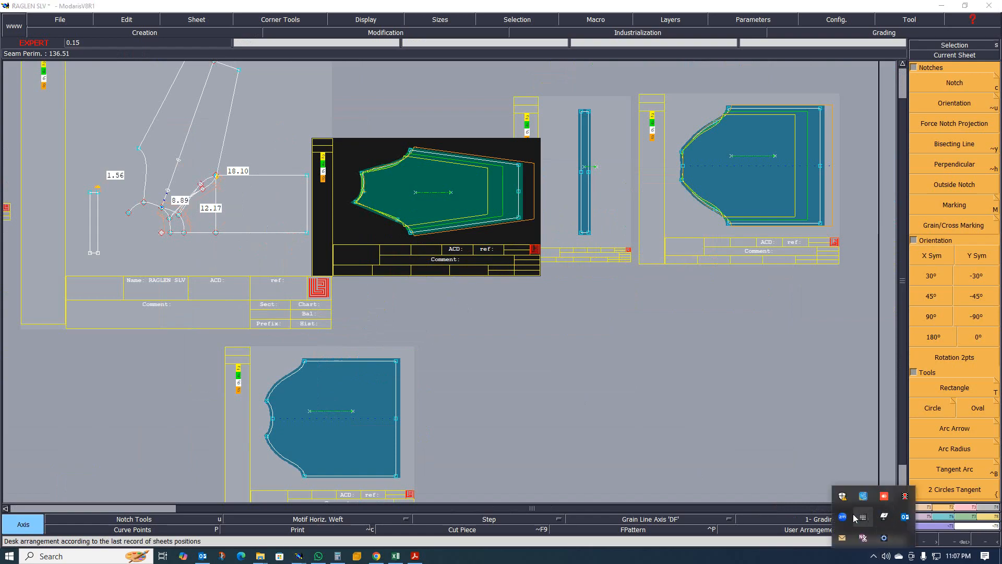